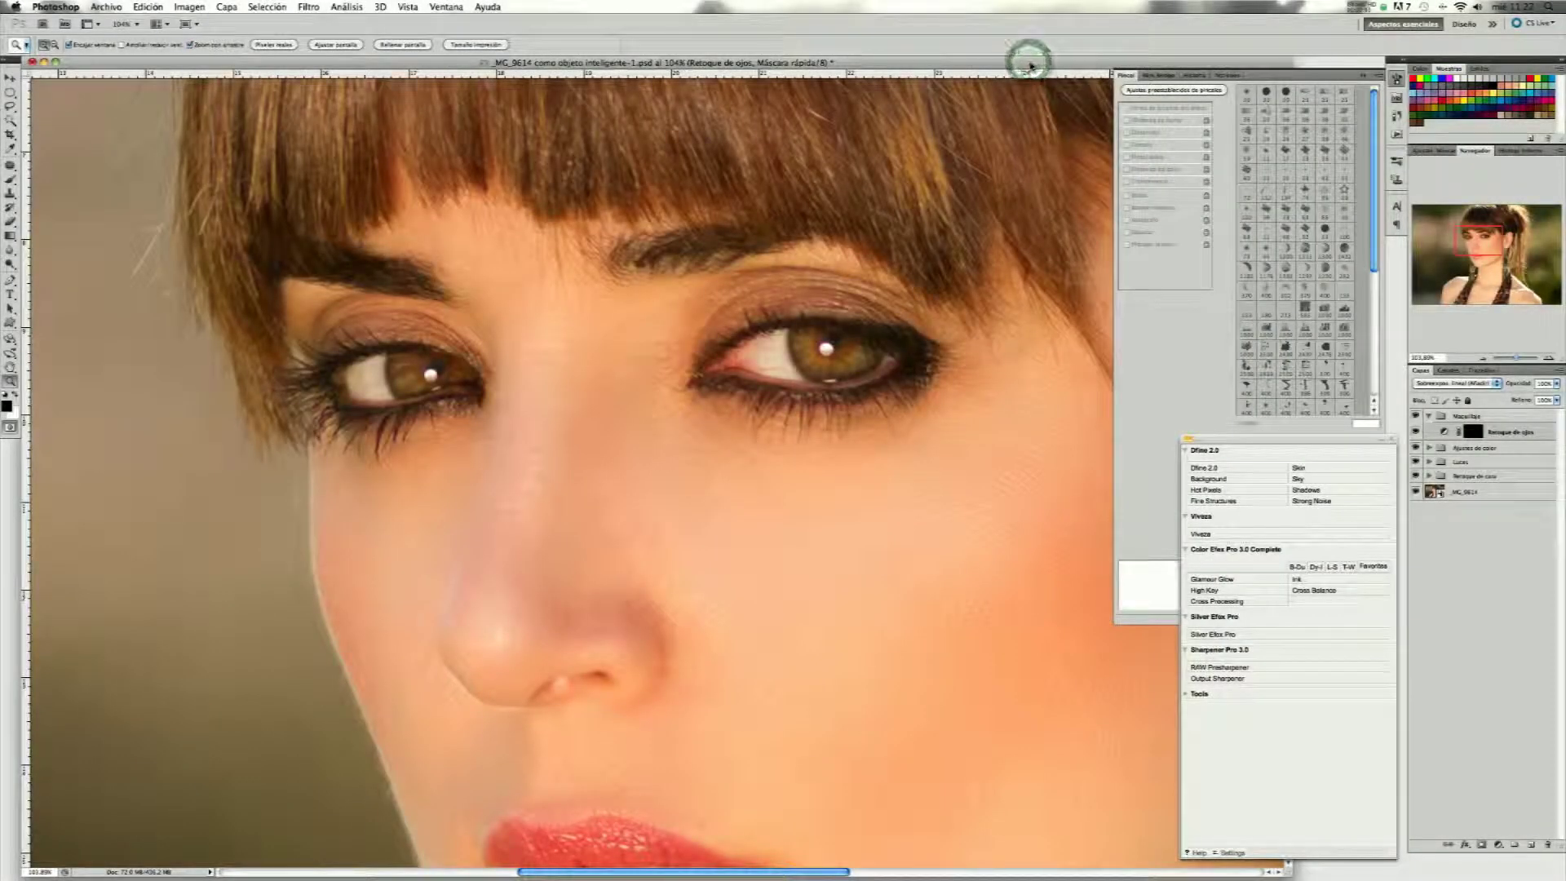
Fit the portrait, zoom in on the eyes to about 139%, and select the Brush tool.
key(ctrl+0)
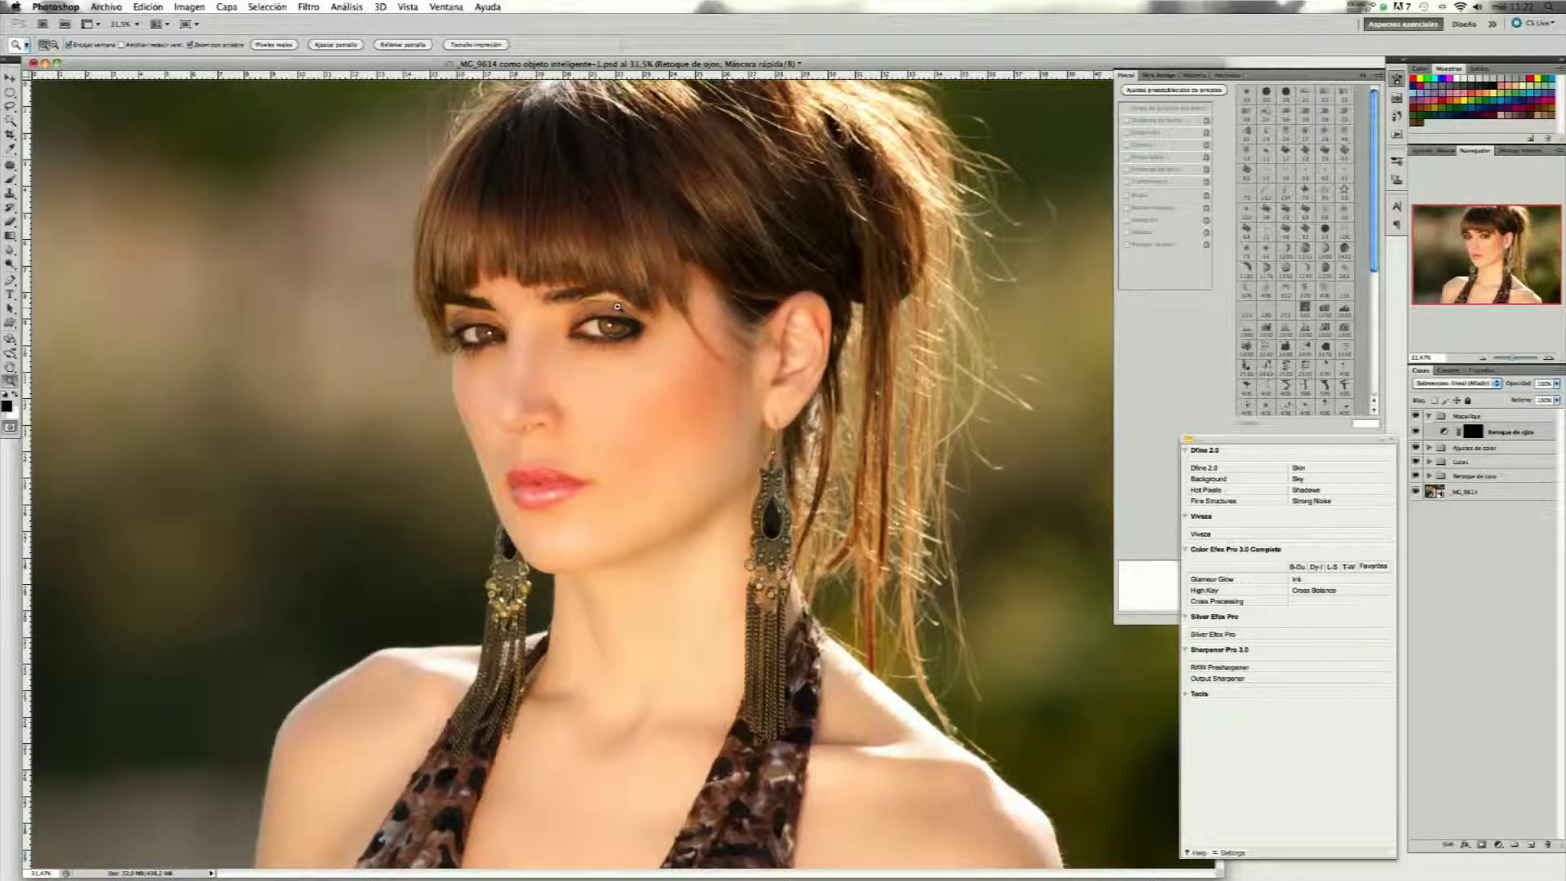
drag(528, 333, 592, 328)
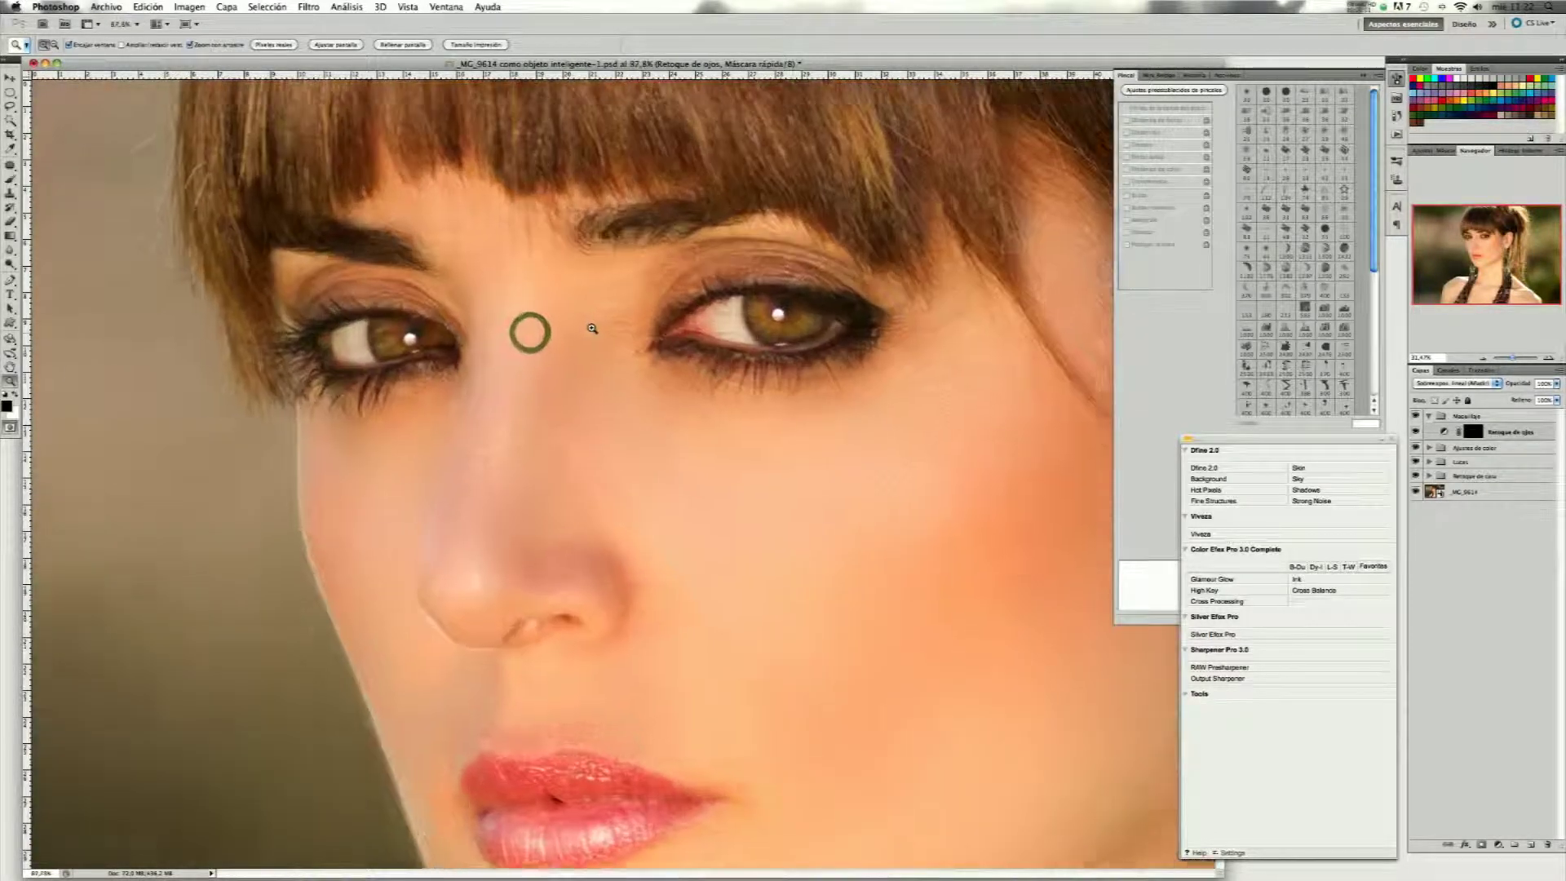
drag(592, 328, 600, 326)
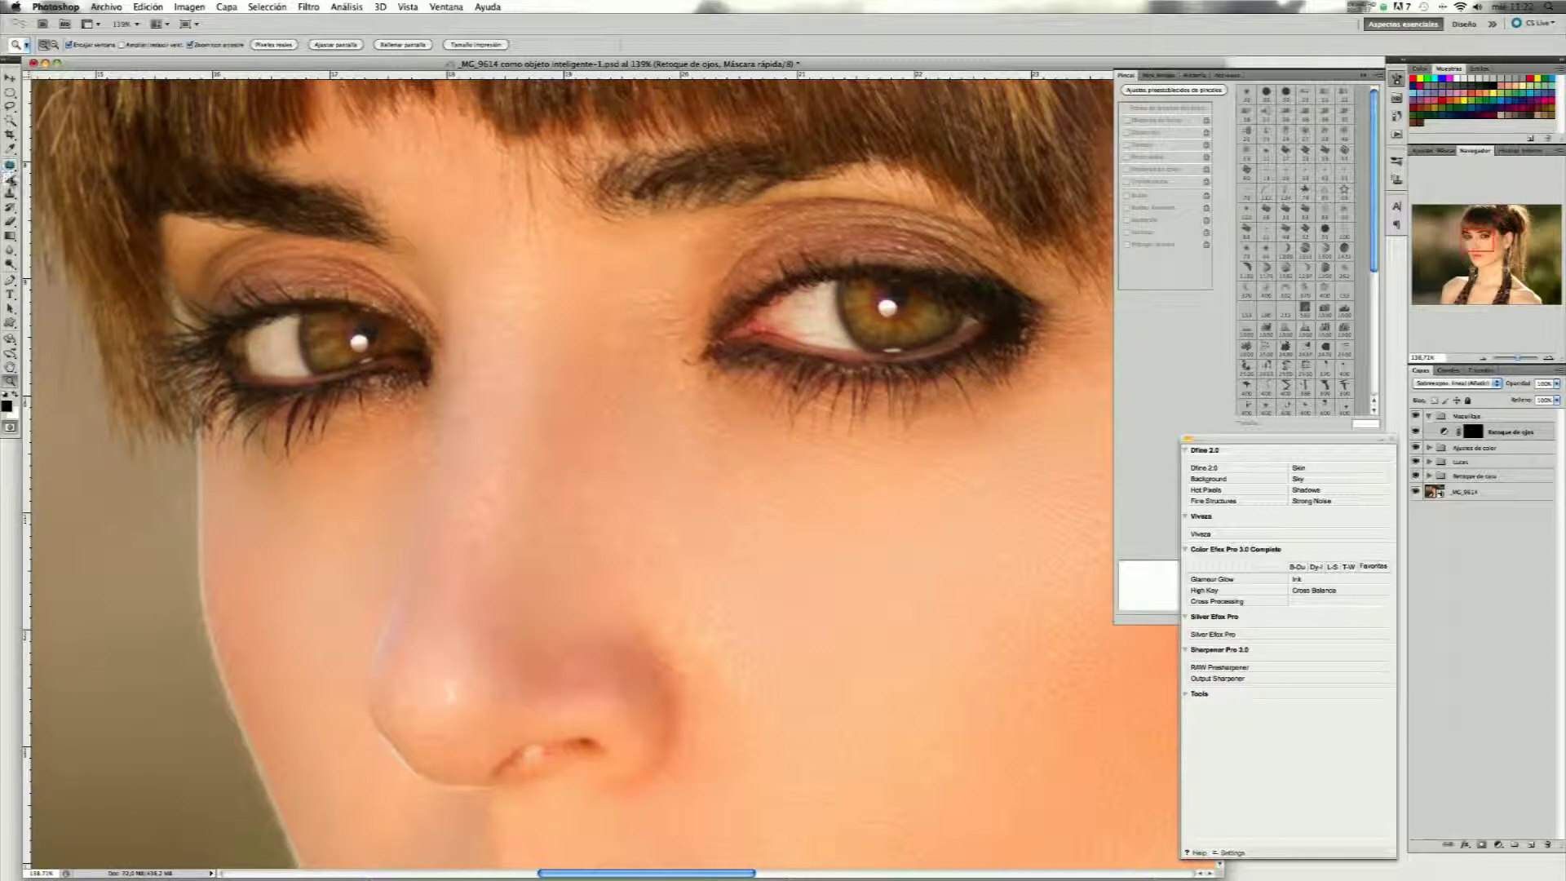
click(9, 178)
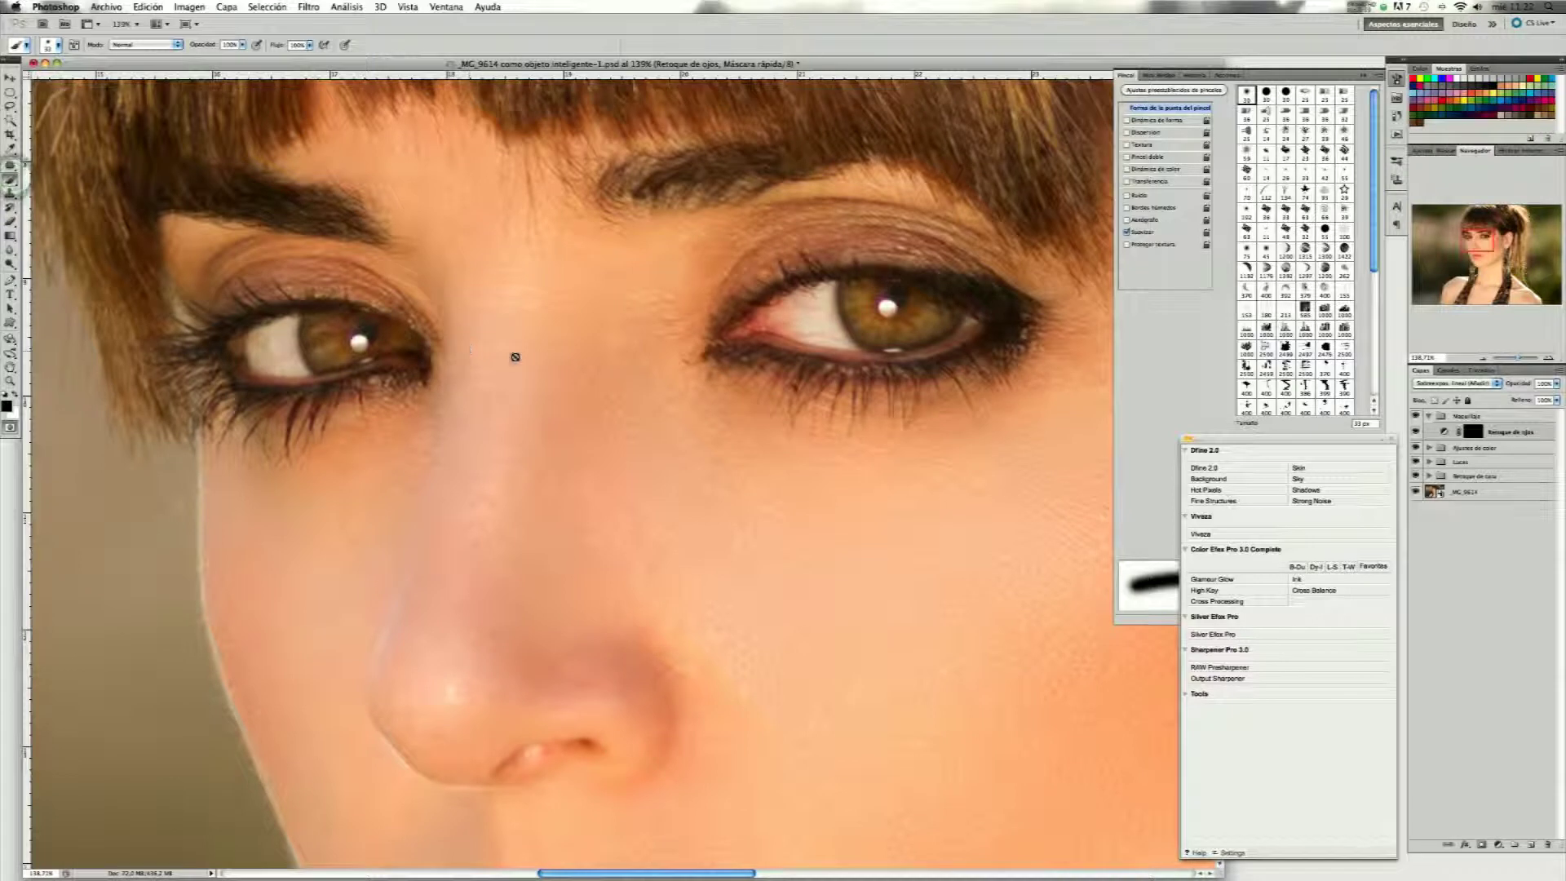
Paint a Quick Mask over both eyelids and convert it into an eyelid selection.
click(9, 429)
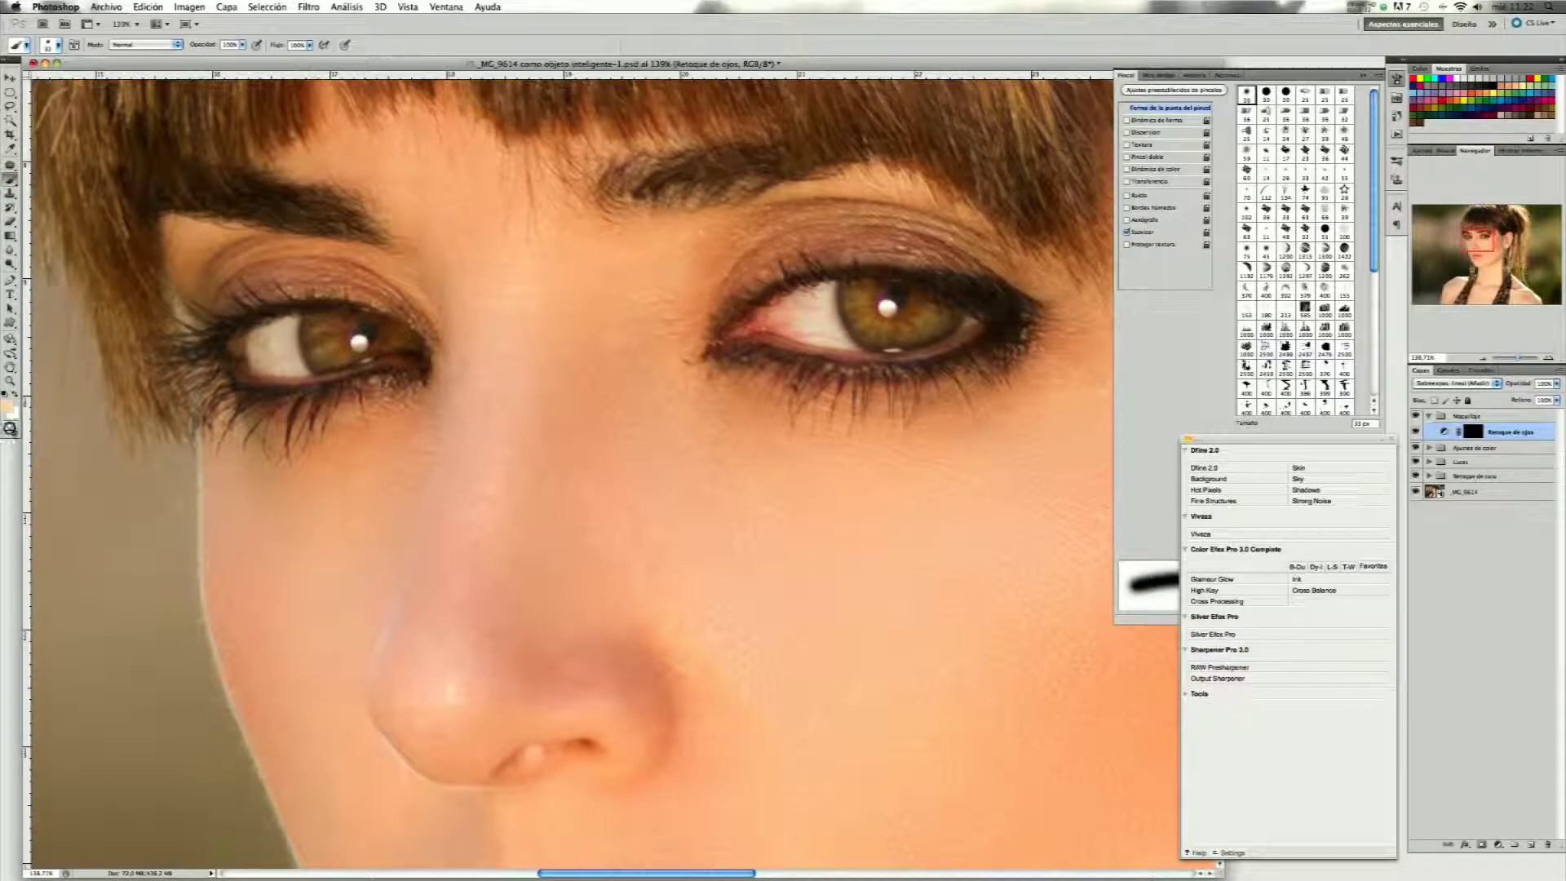
click(9, 430)
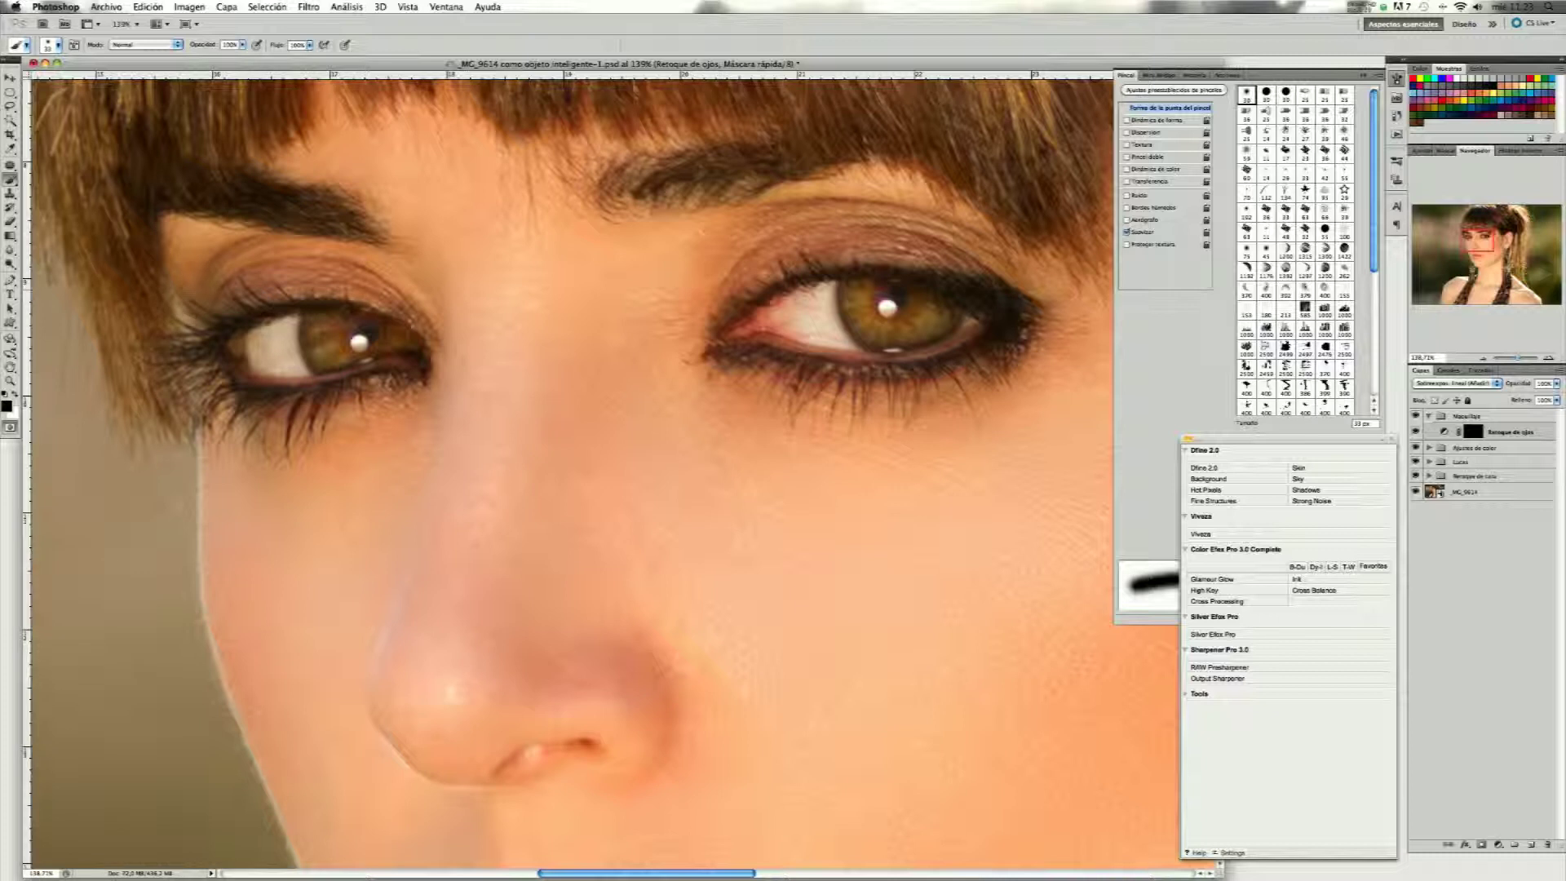
mouse_move(173, 232)
mouse_down()
mouse_move(194, 301)
mouse_move(286, 287)
mouse_move(195, 252)
mouse_move(186, 232)
mouse_move(273, 247)
mouse_move(183, 234)
mouse_move(255, 263)
mouse_move(227, 257)
mouse_move(383, 263)
mouse_move(425, 309)
mouse_move(277, 274)
mouse_move(396, 289)
mouse_move(308, 281)
mouse_move(341, 287)
mouse_up()
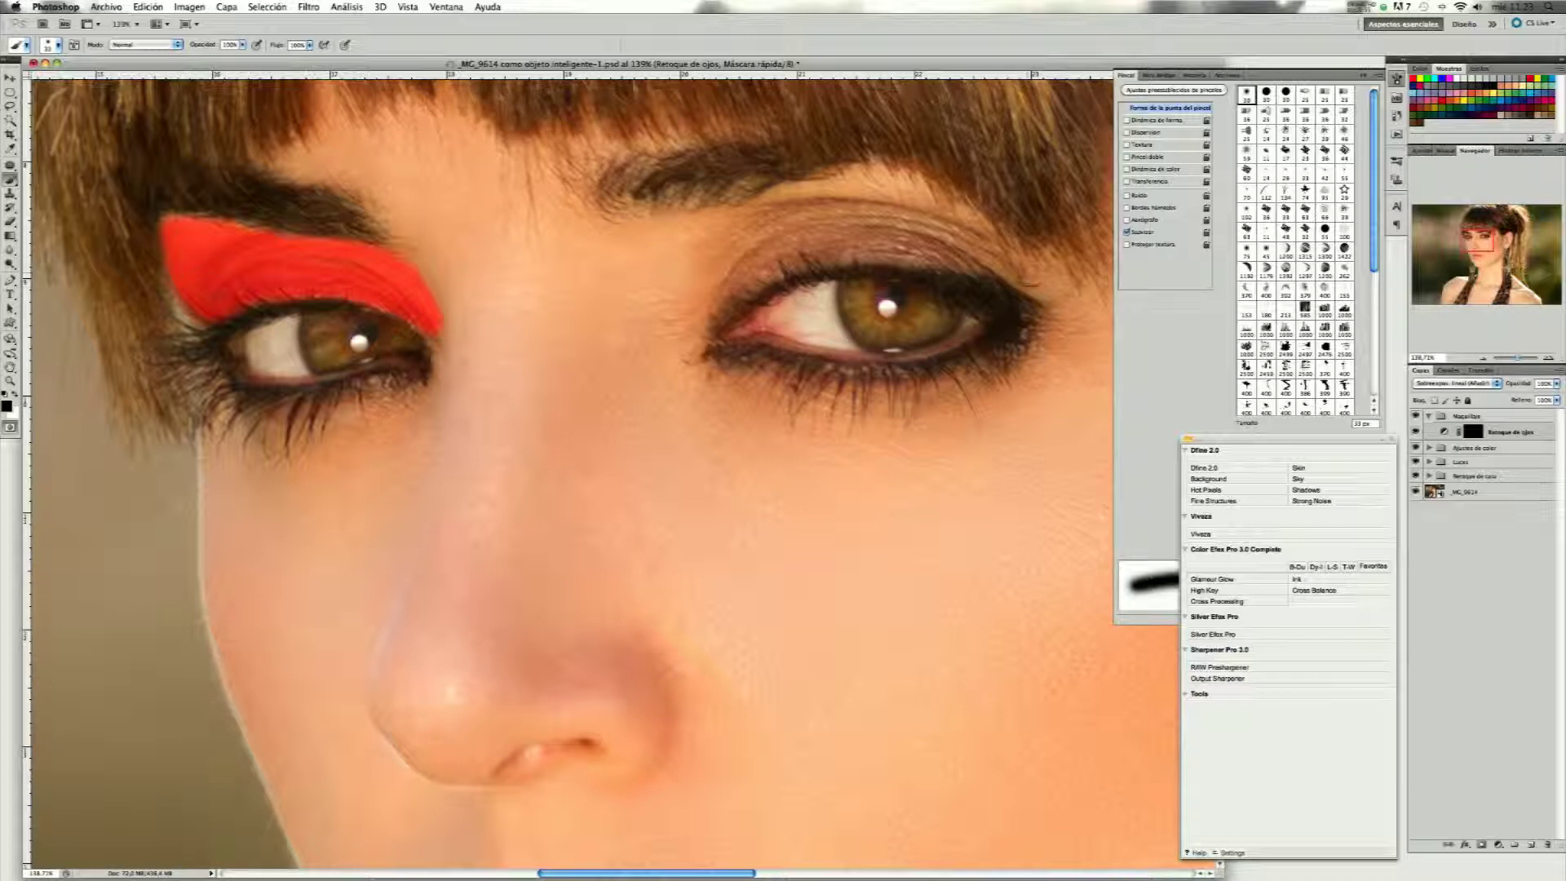
mouse_move(1039, 273)
mouse_down()
mouse_move(907, 248)
mouse_move(795, 256)
mouse_move(706, 308)
mouse_move(690, 349)
mouse_up()
mouse_move(1010, 261)
mouse_down()
mouse_move(920, 193)
mouse_move(825, 181)
mouse_move(695, 240)
mouse_move(663, 344)
mouse_move(685, 342)
mouse_move(697, 296)
mouse_move(755, 232)
mouse_move(697, 273)
mouse_move(804, 237)
mouse_move(946, 238)
mouse_move(877, 196)
mouse_move(831, 208)
mouse_up()
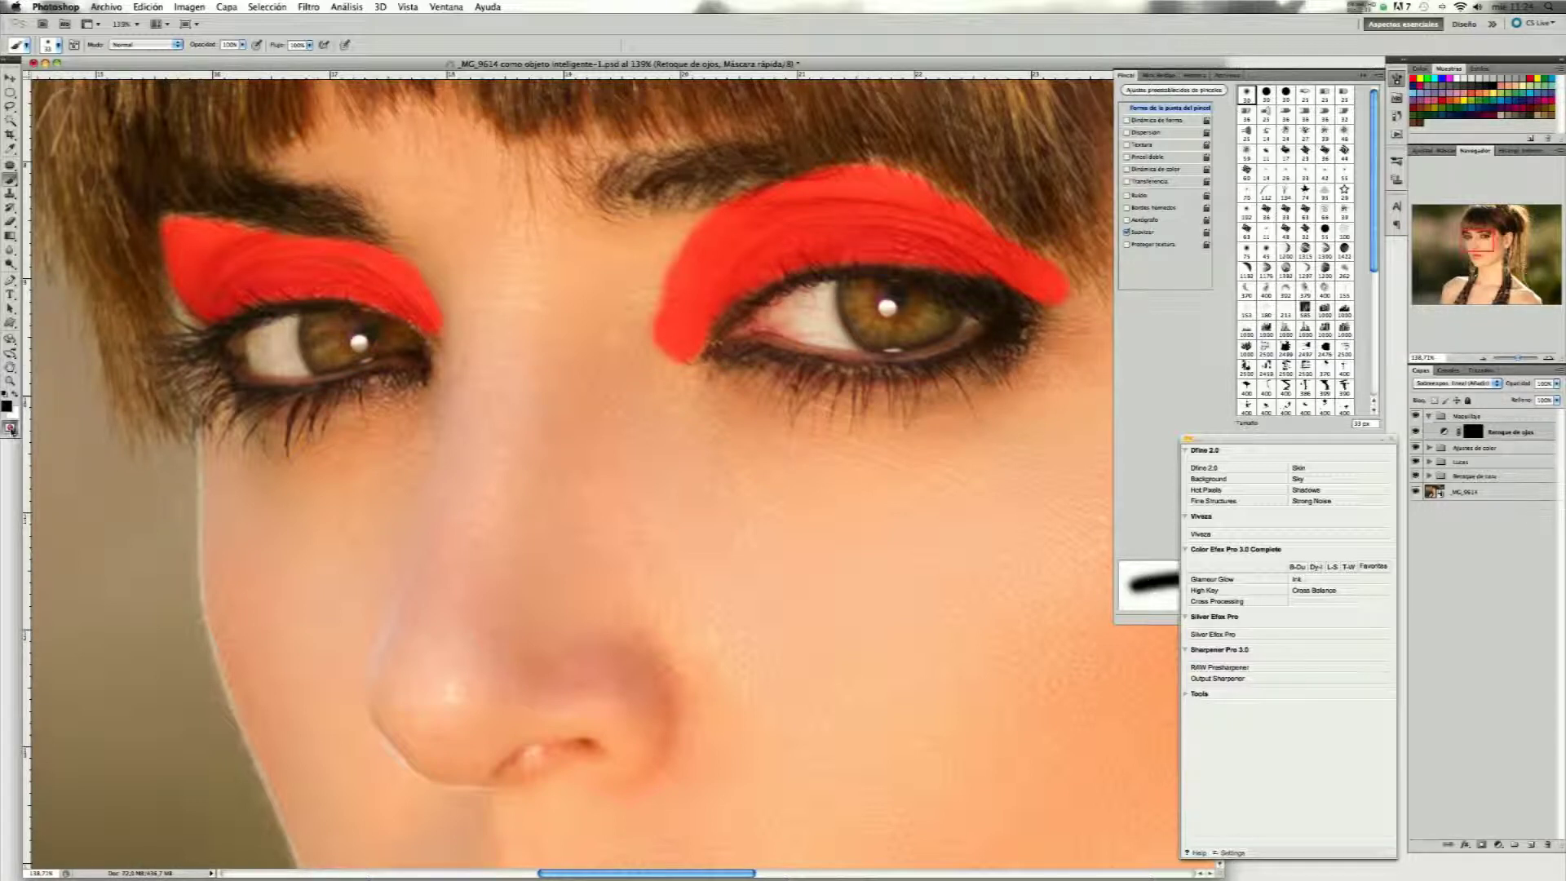
click(11, 428)
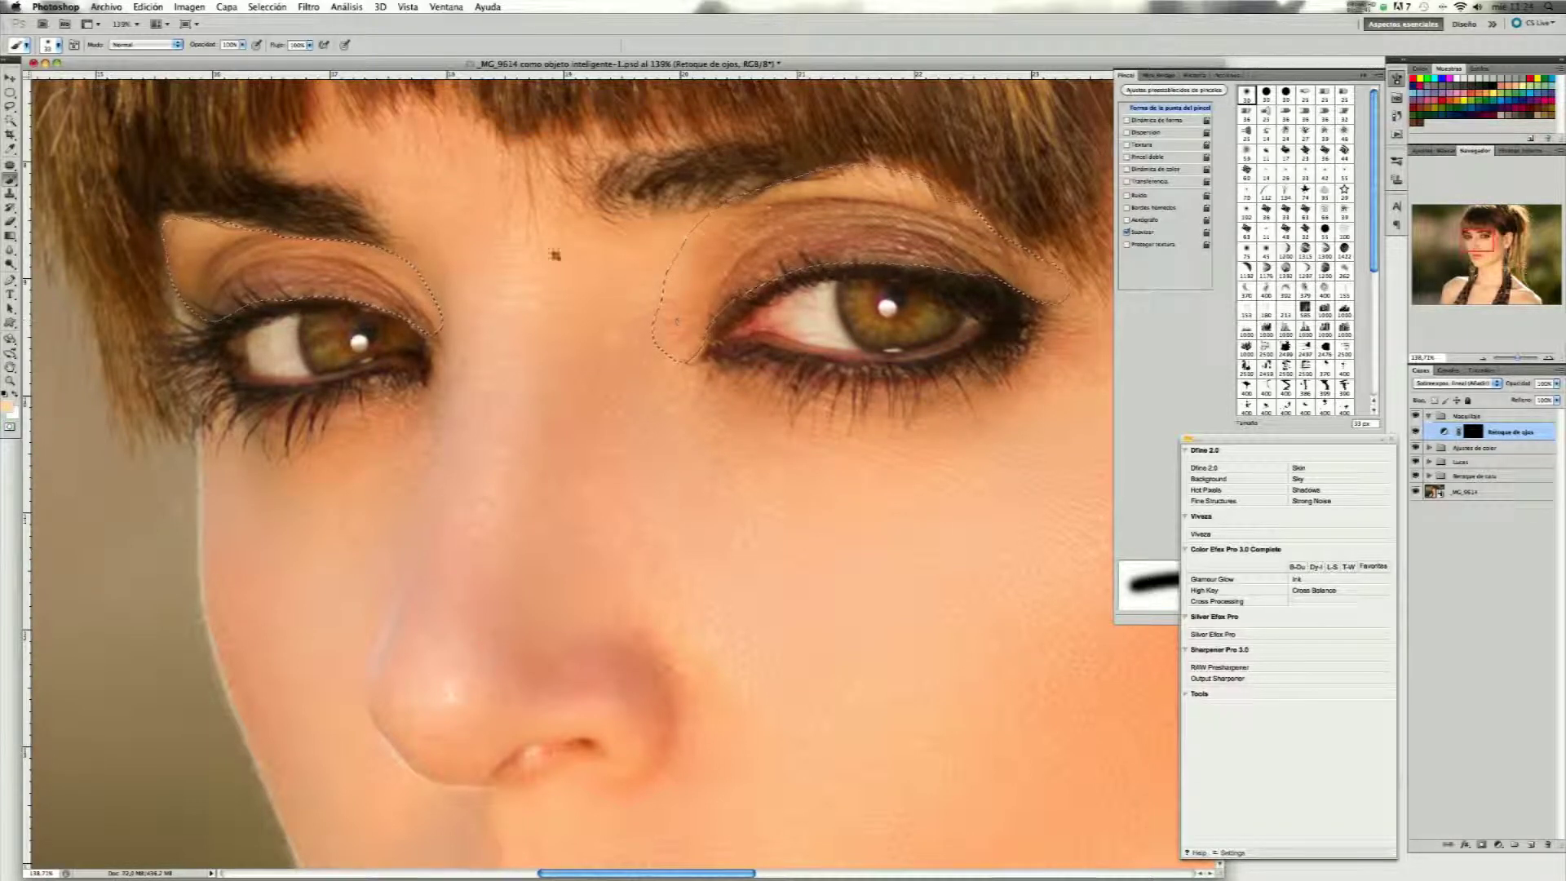
Add a Hue/Saturation adjustment layer named 'Tono/saturación 1' masked to the eyelid selection.
click(226, 7)
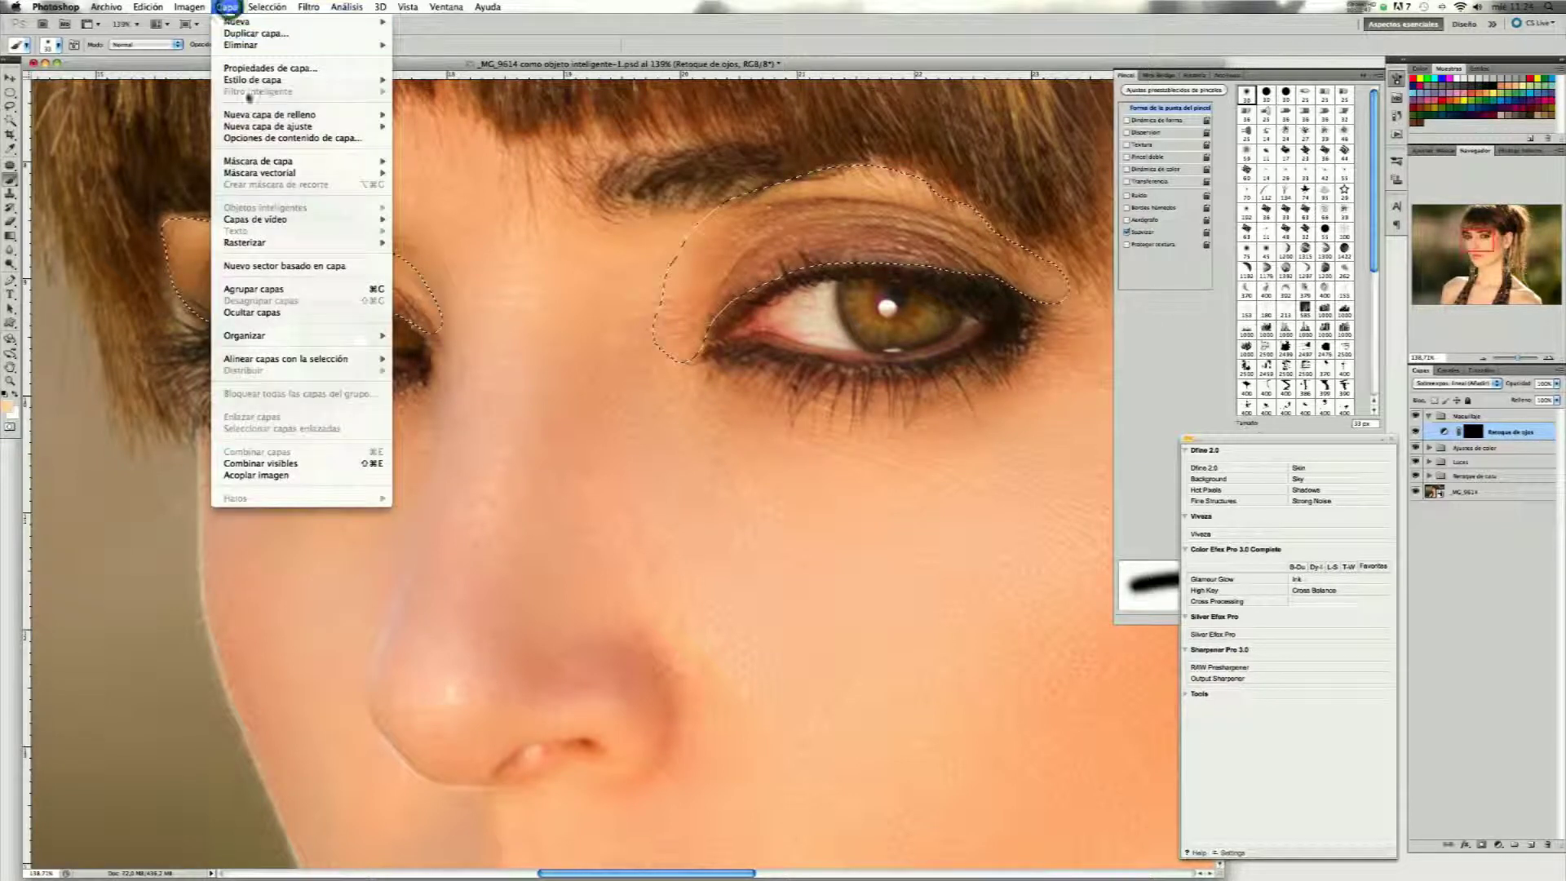
mouse_move(267, 125)
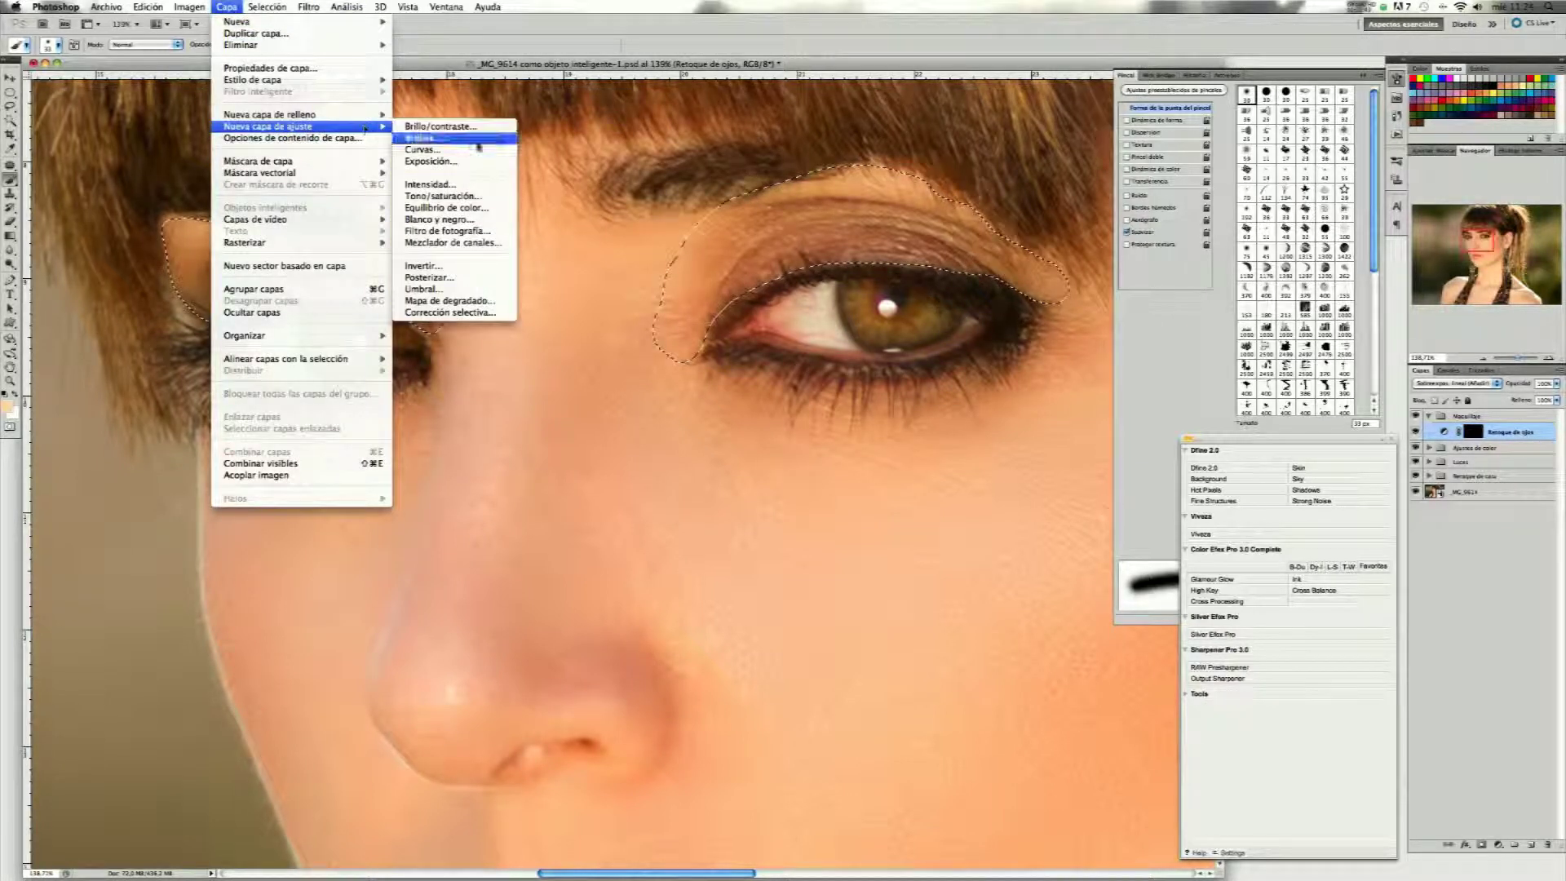
click(485, 198)
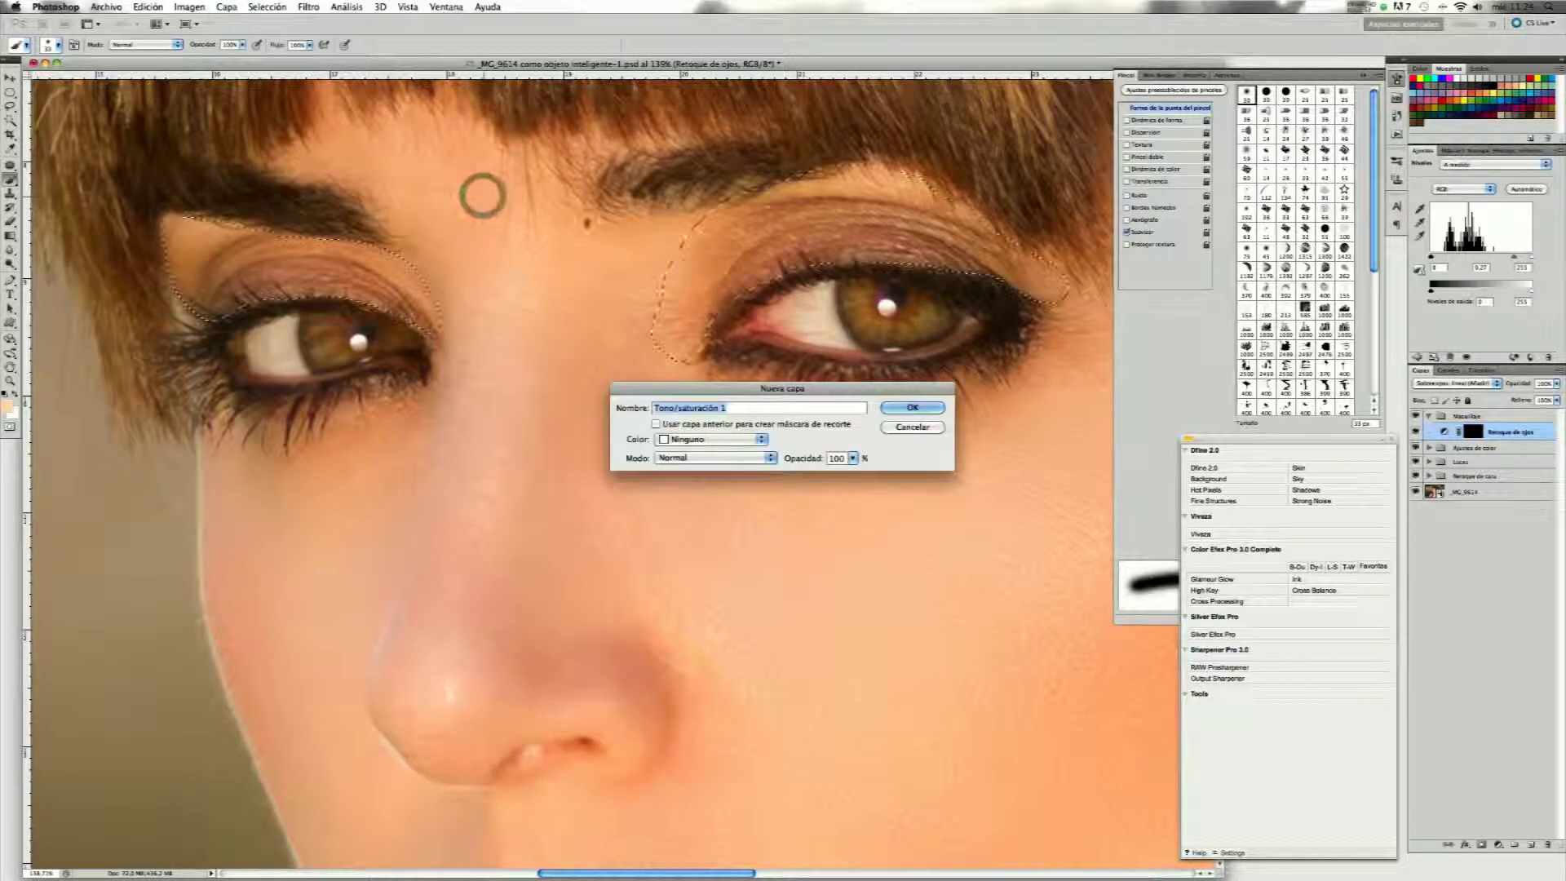
click(919, 412)
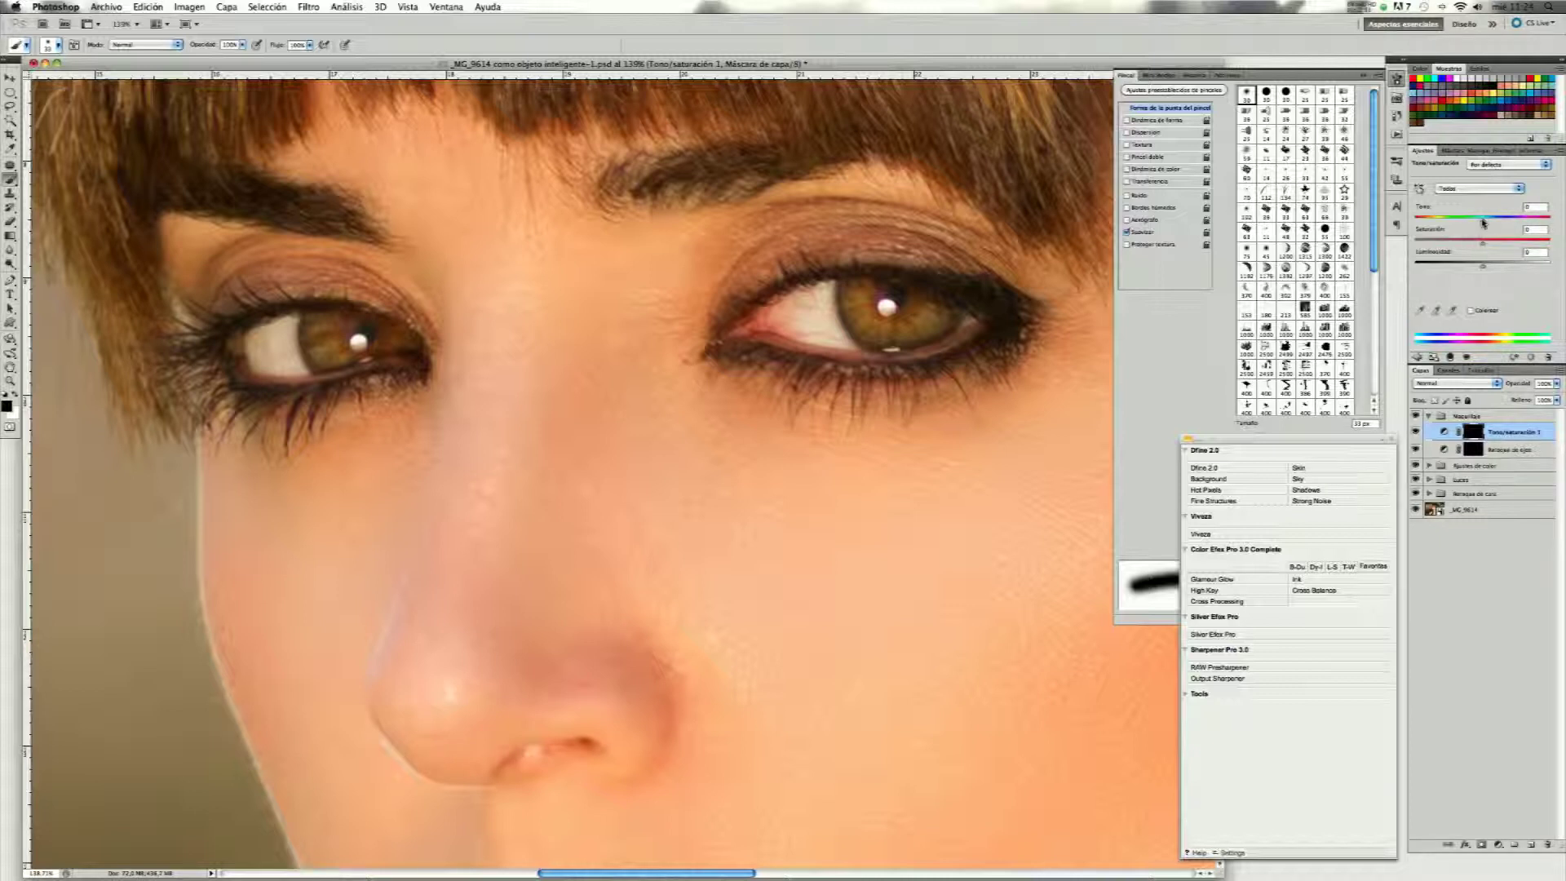
Set the eyeshadow hue to -10 for a pink tint, comparing before and after on the full portrait.
drag(1484, 222, 1475, 226)
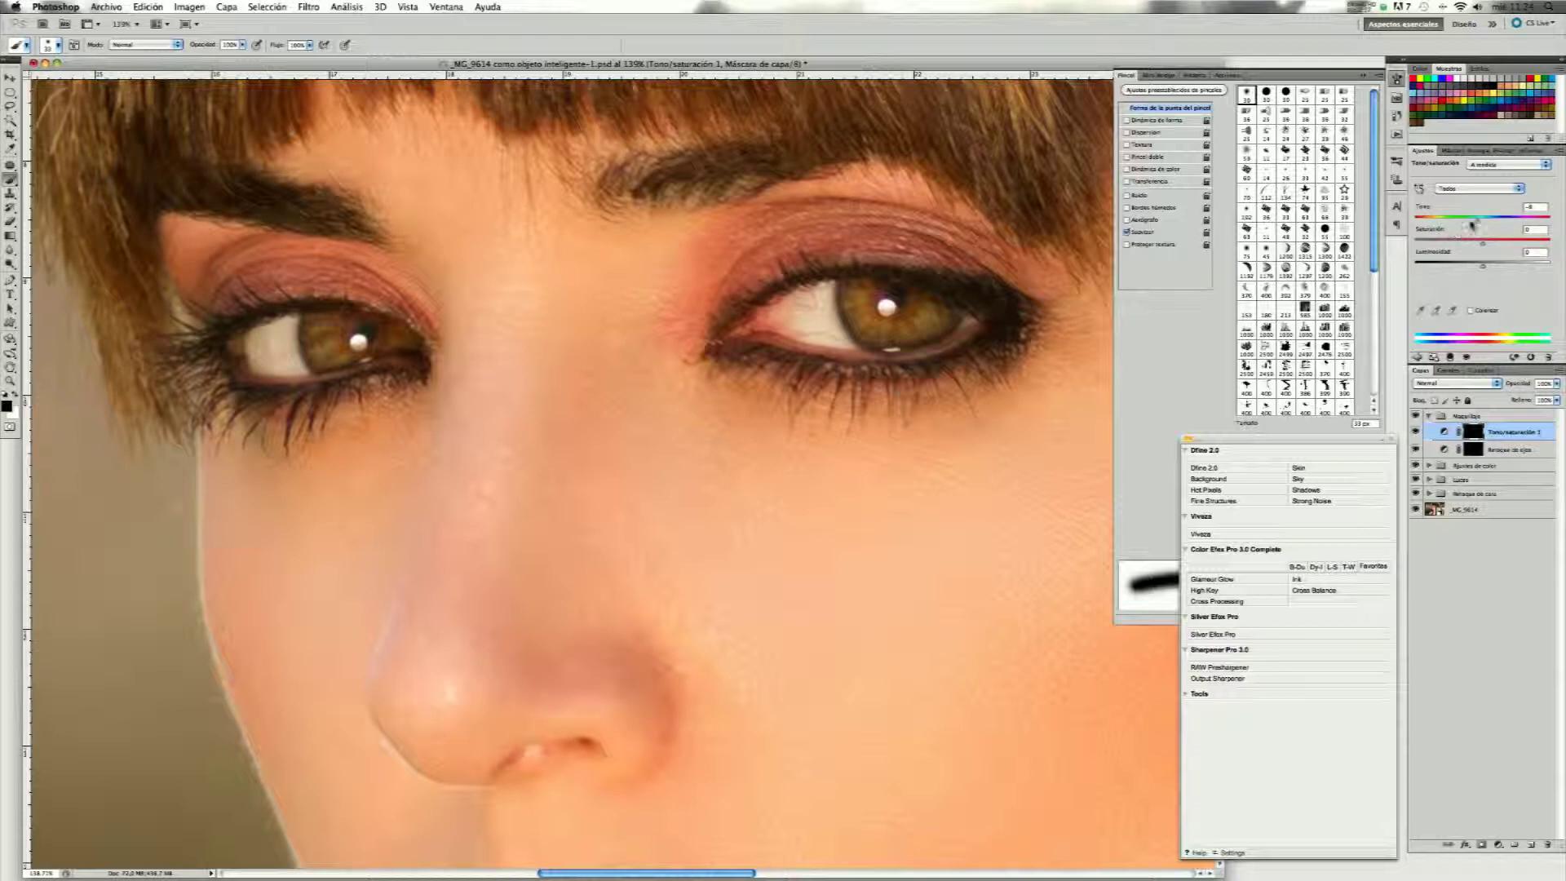
mouse_move(1478, 219)
mouse_down()
mouse_move(1560, 228)
mouse_move(1426, 221)
mouse_move(1473, 223)
mouse_up()
key(ctrl+0)
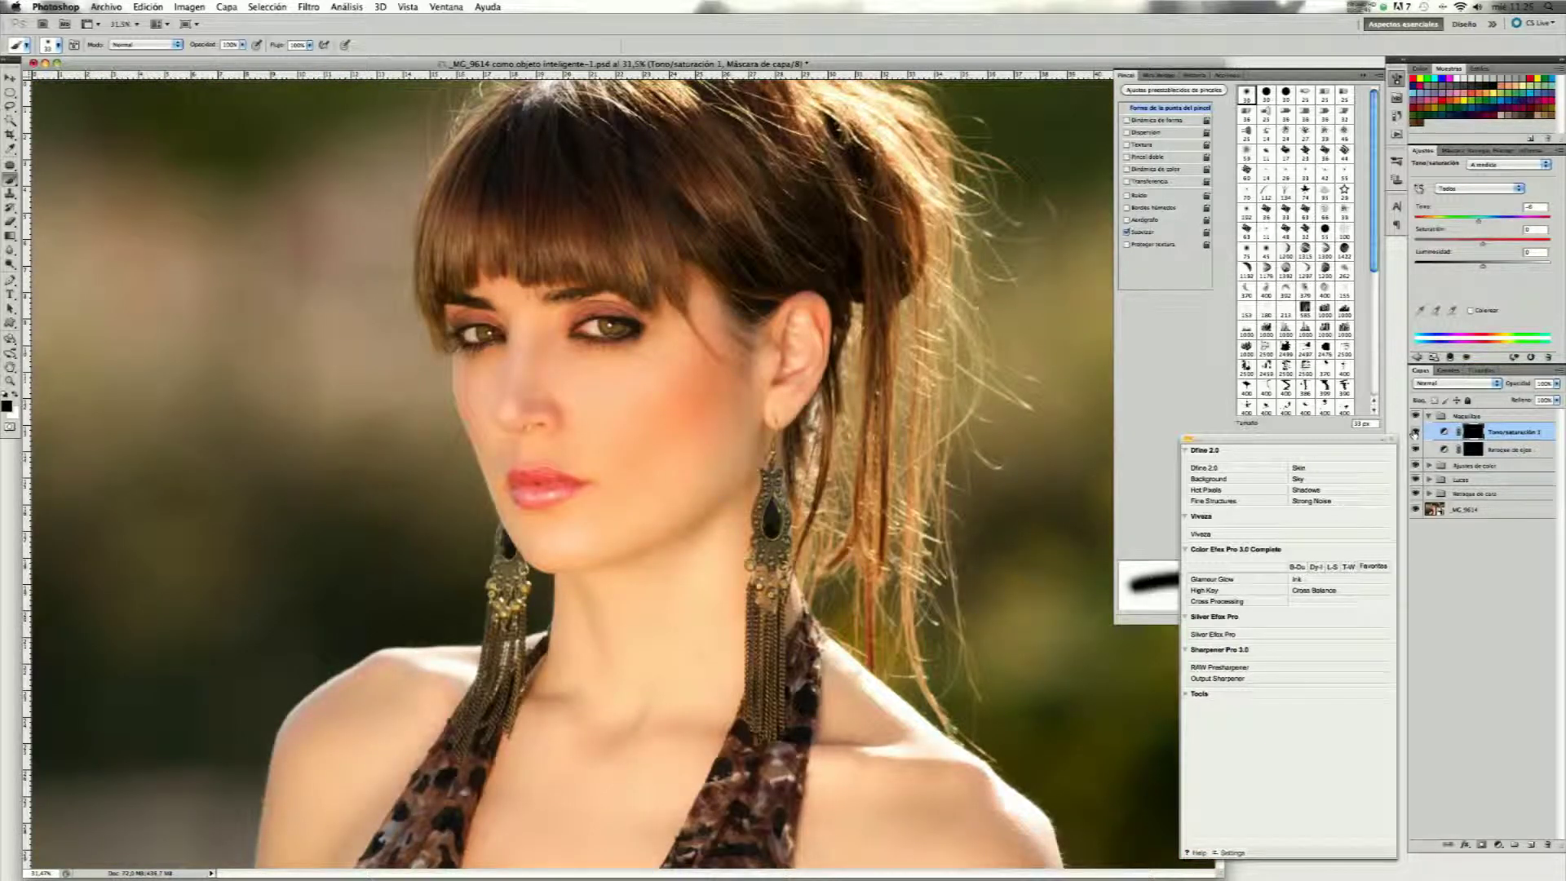
click(1416, 433)
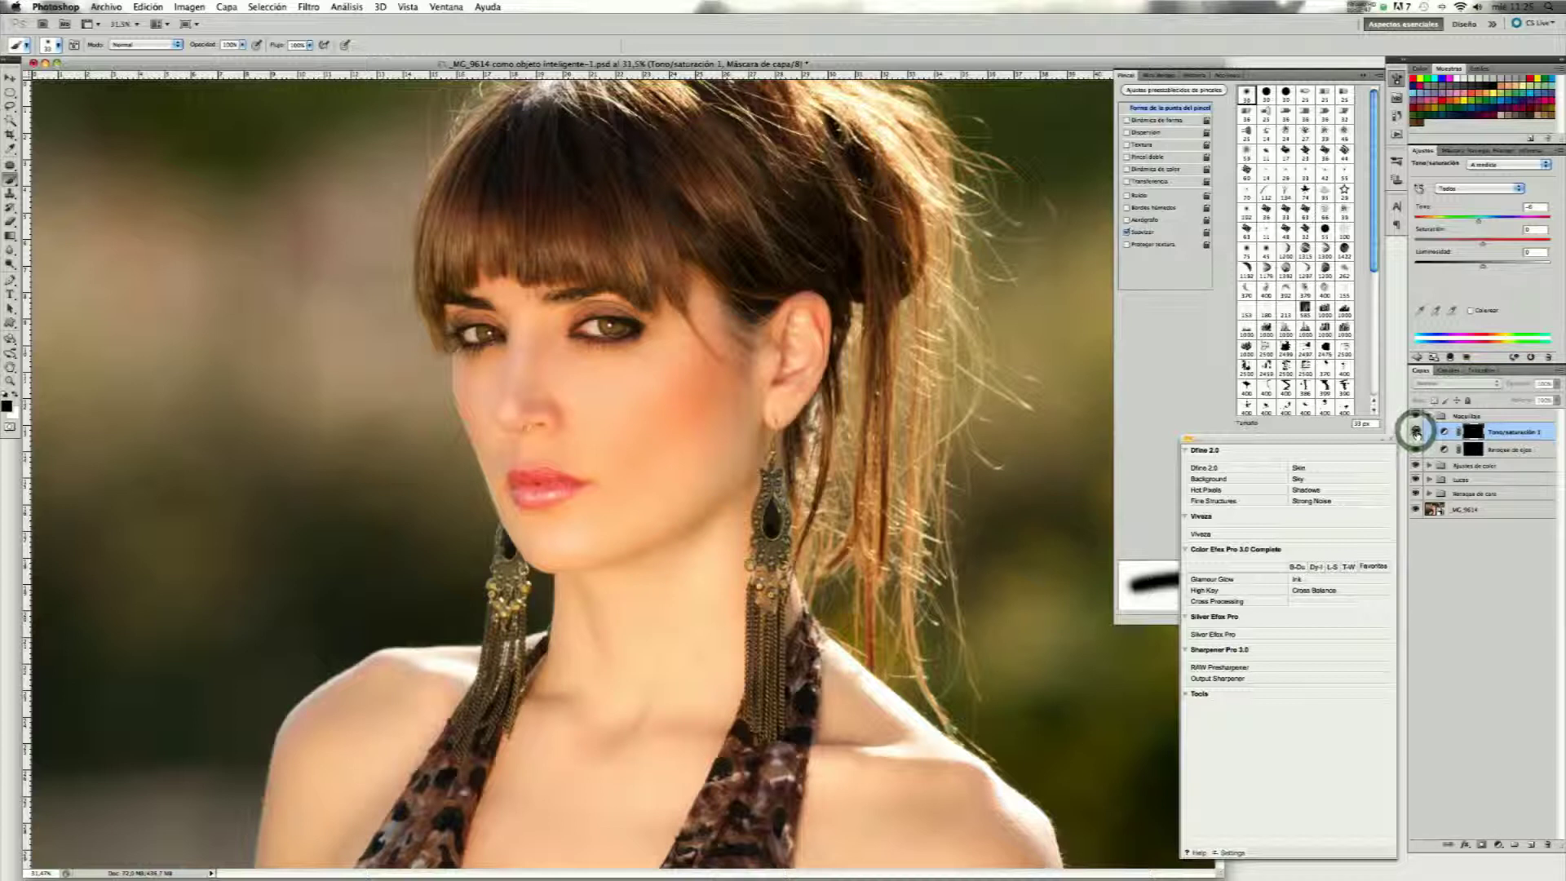
click(1416, 432)
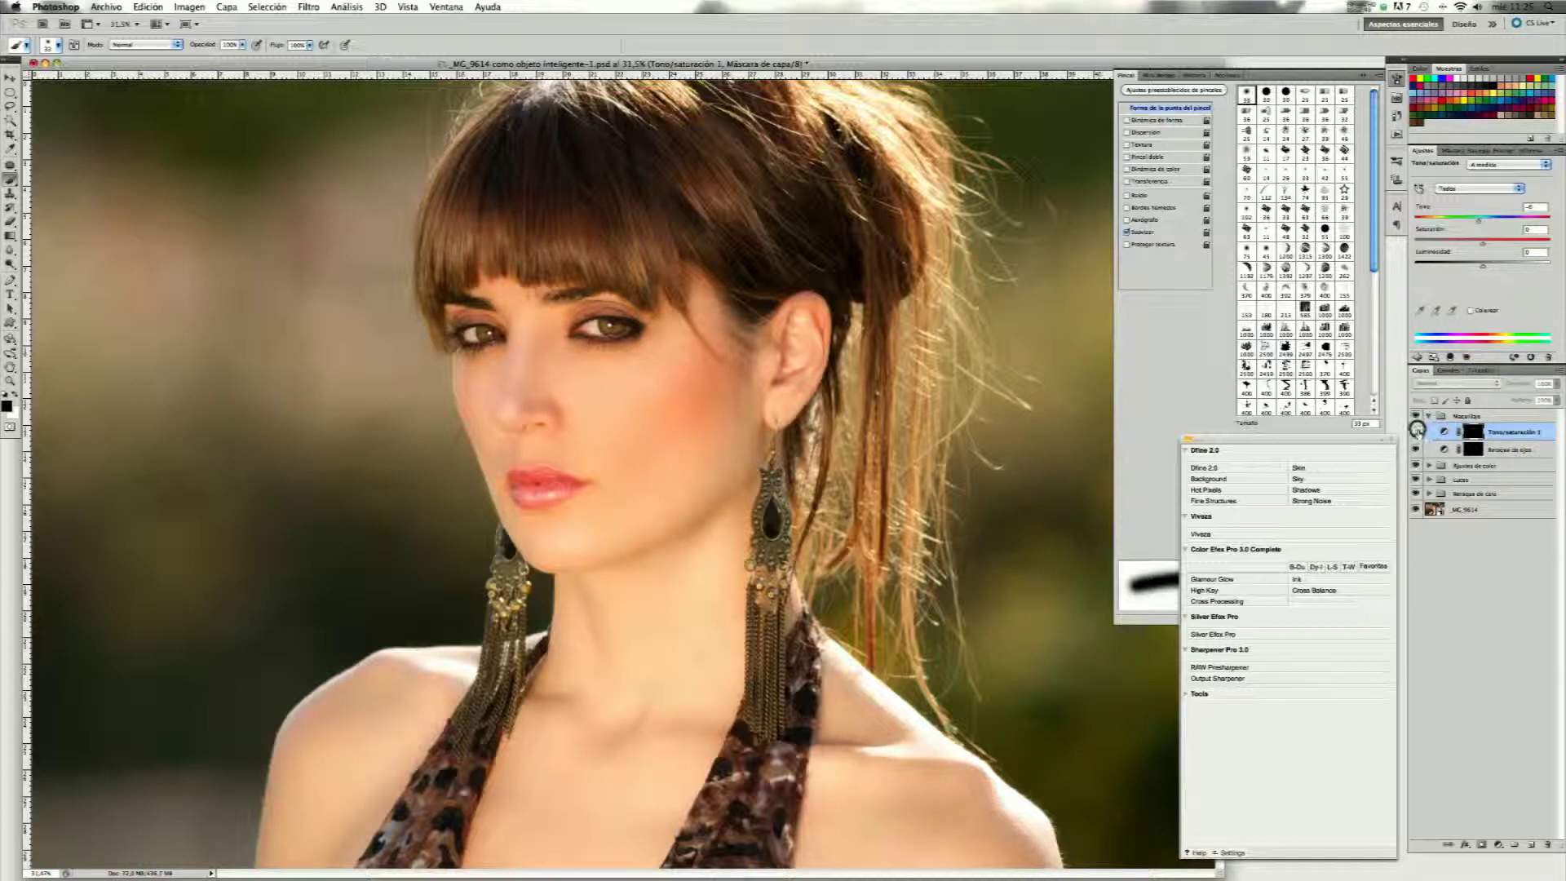
click(1417, 432)
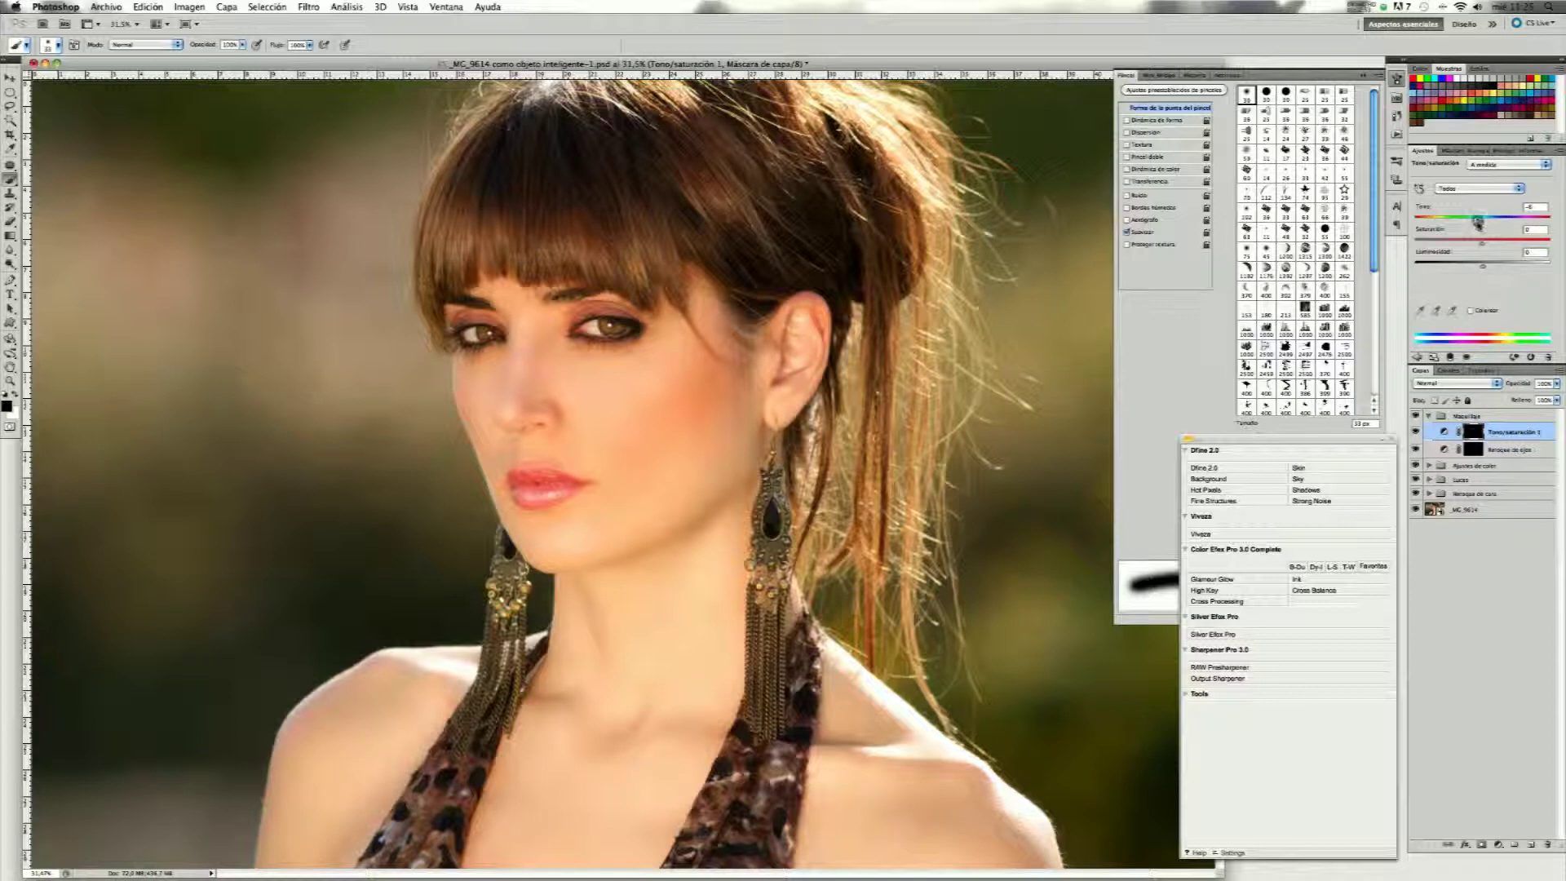
drag(1477, 221, 1475, 221)
Target the Tono/saturación 1 mask with a round brush of about 154 px at 51% opacity.
click(1478, 435)
click(1247, 94)
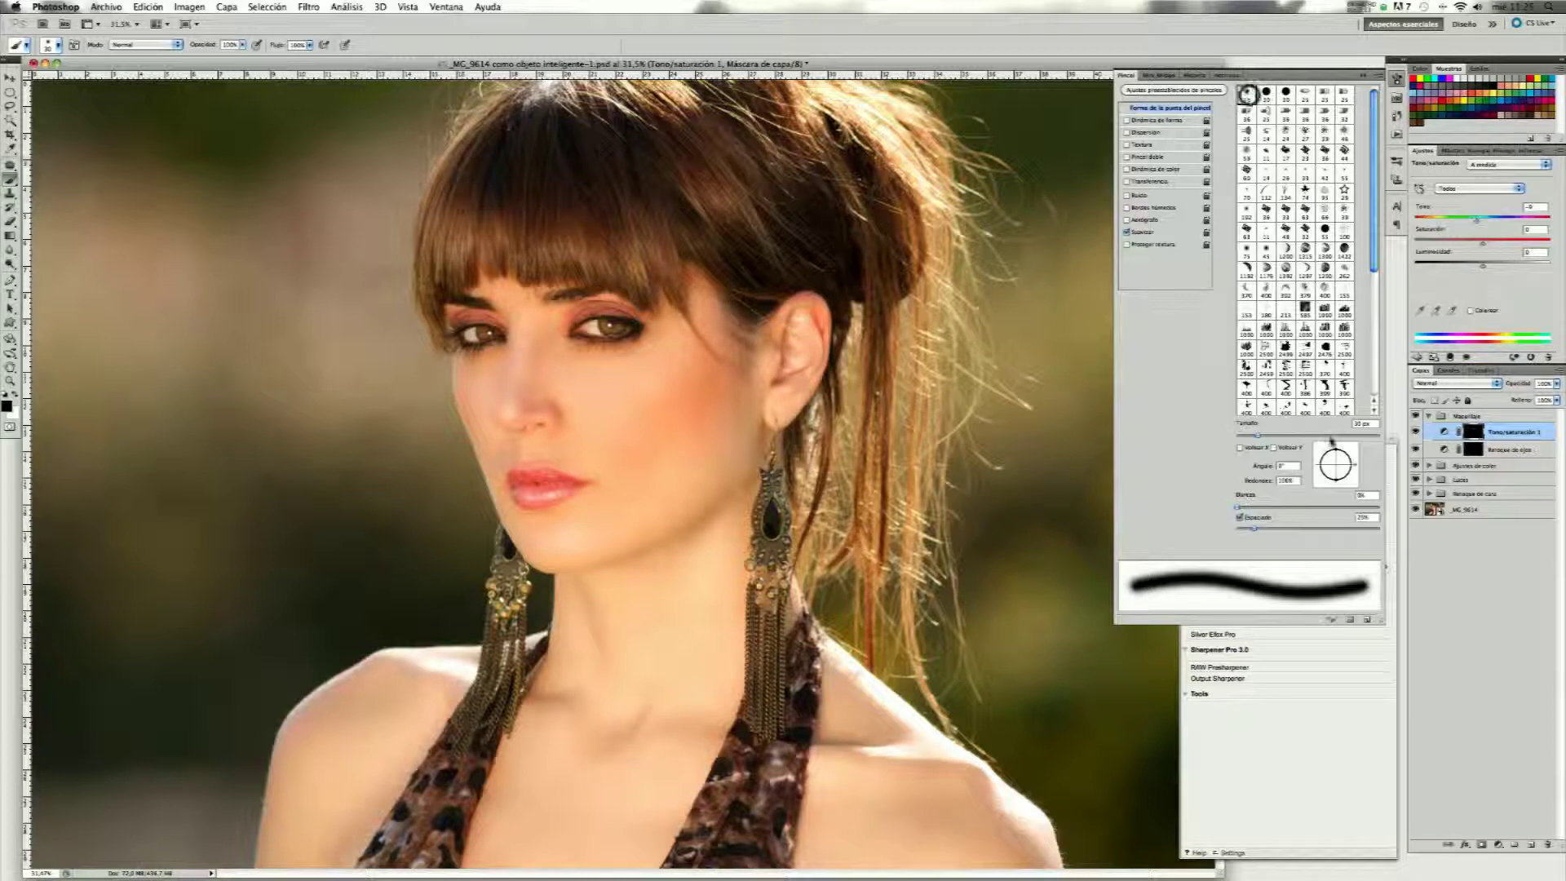
click(1277, 436)
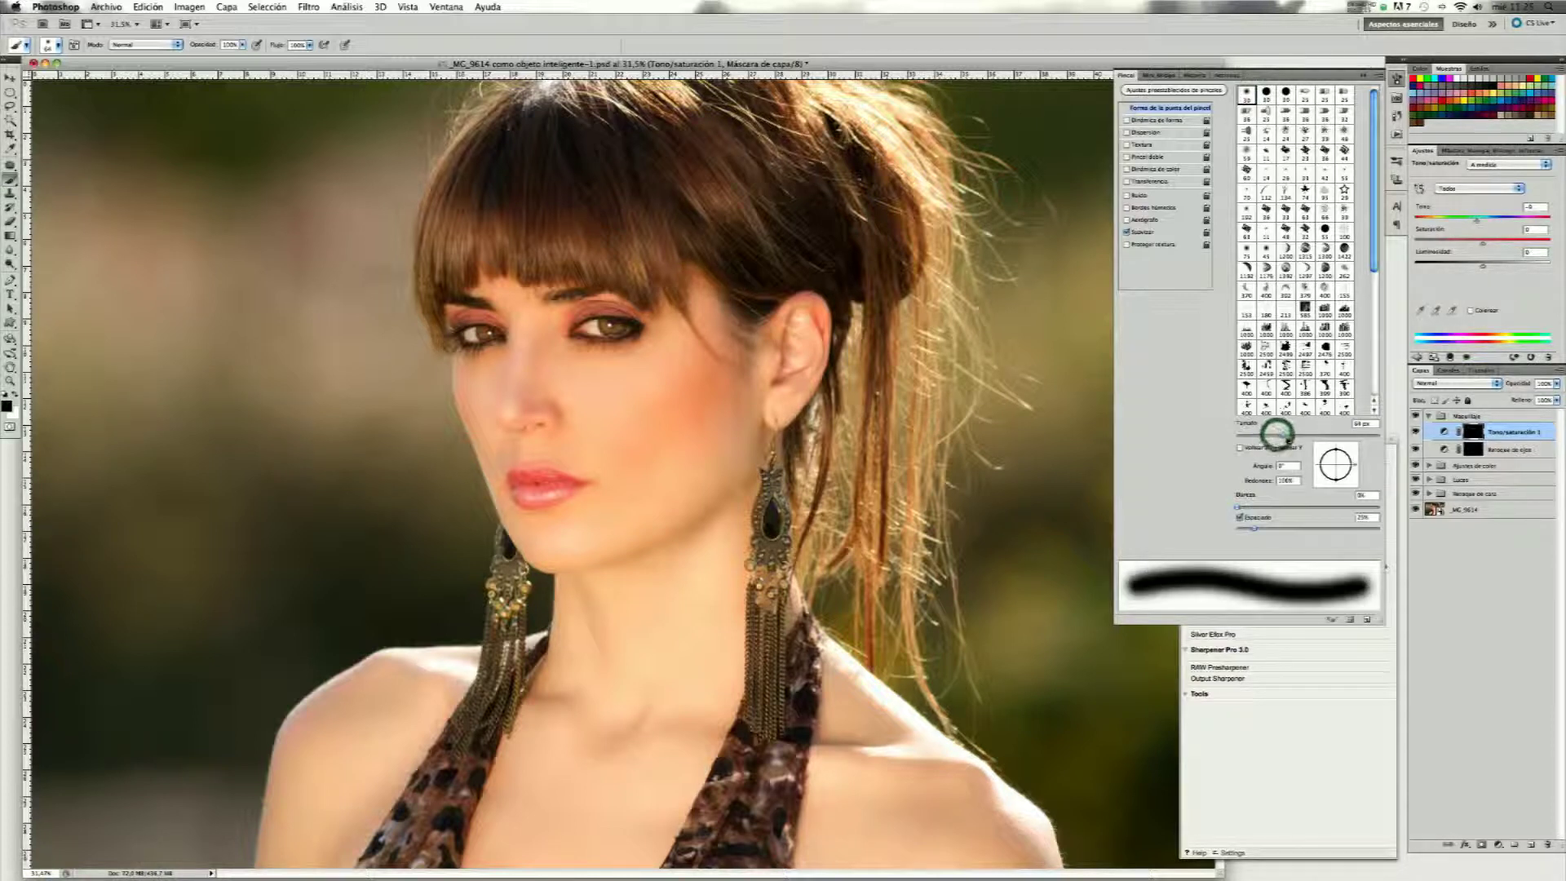
drag(1287, 438, 1301, 439)
drag(1323, 434, 1328, 435)
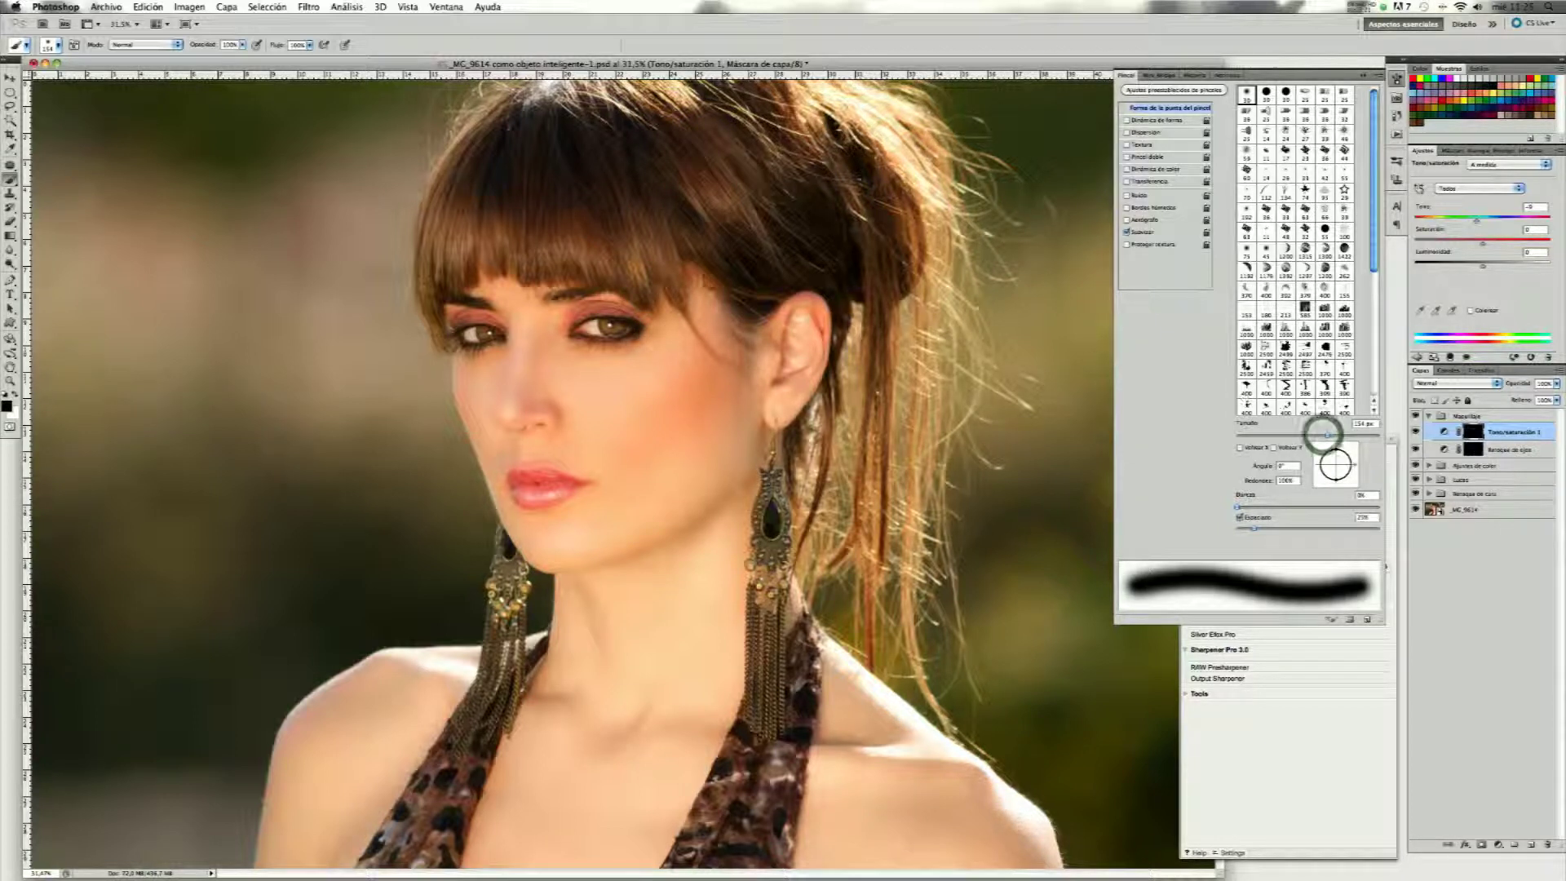
drag(242, 47, 214, 56)
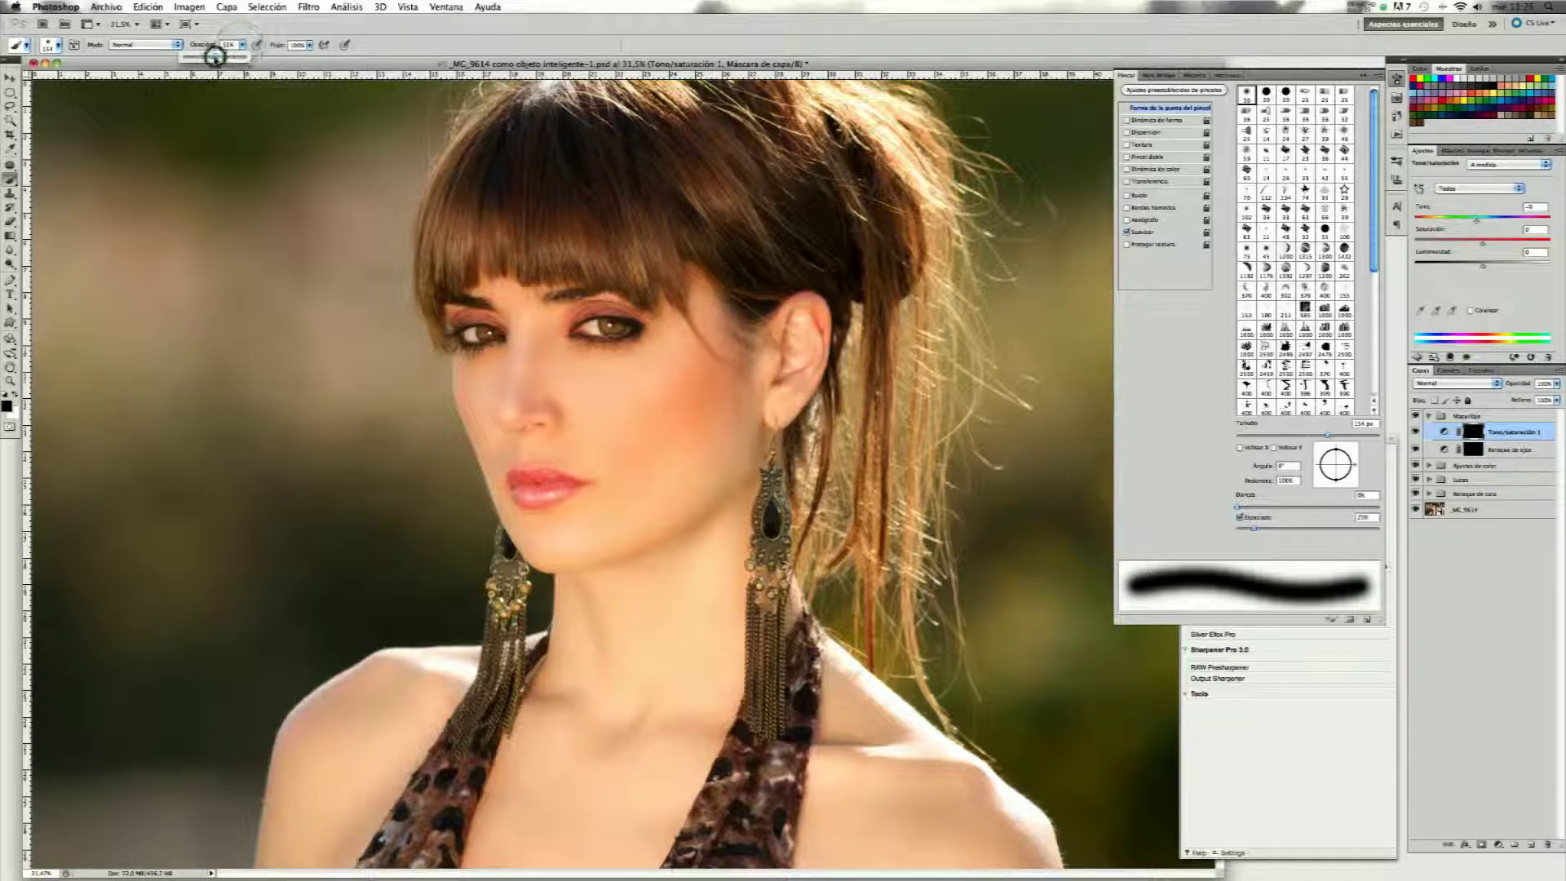
Zoom into the eyes and touch up the tint mask with a 128 px brush.
key(z)
drag(559, 325, 622, 294)
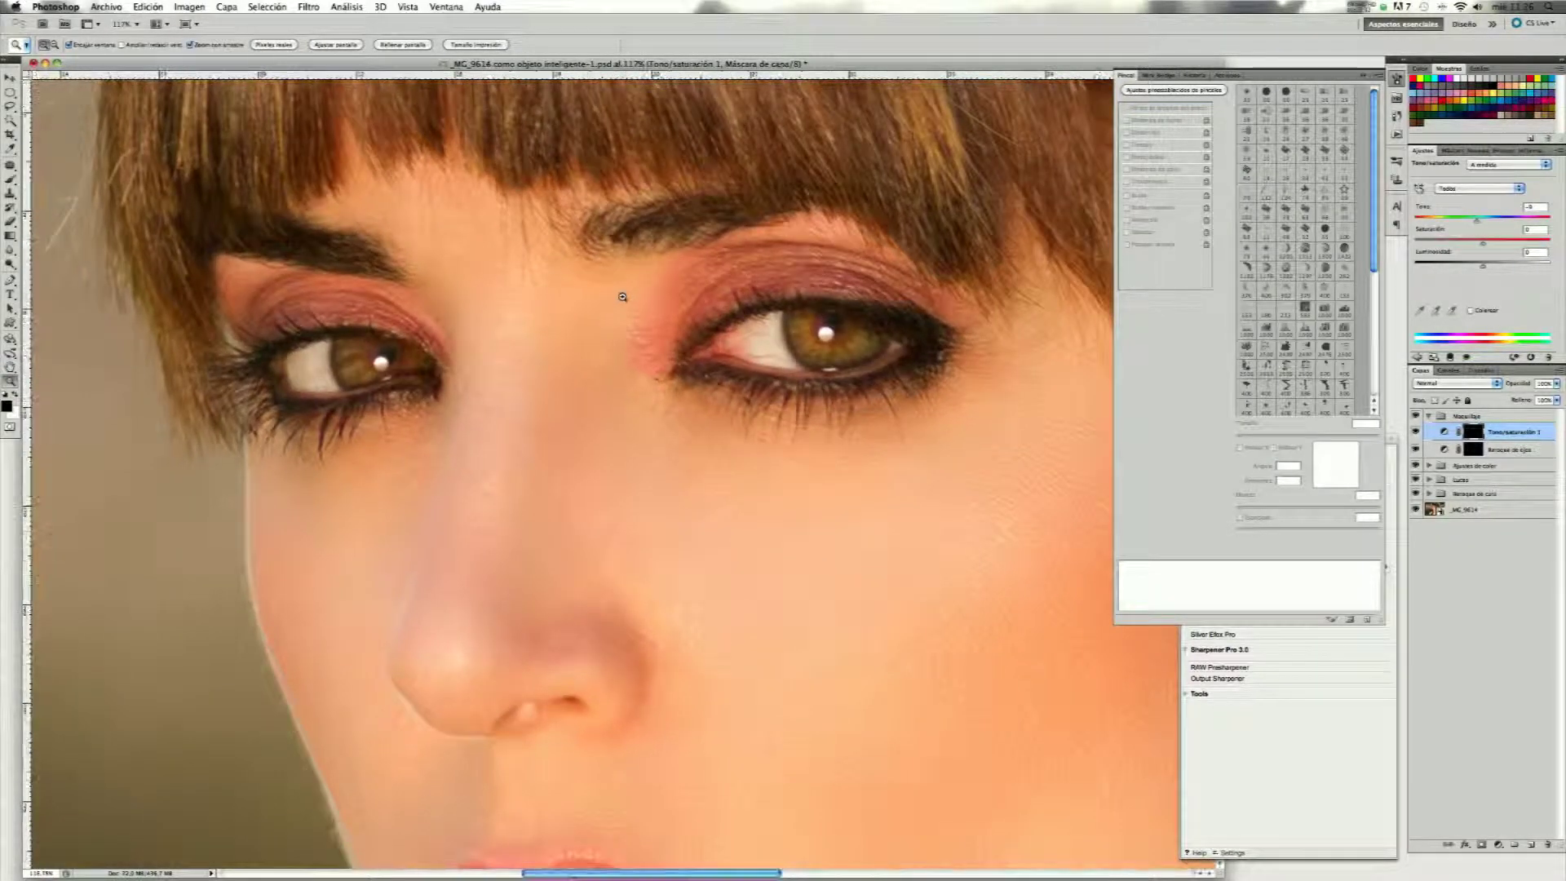
click(10, 181)
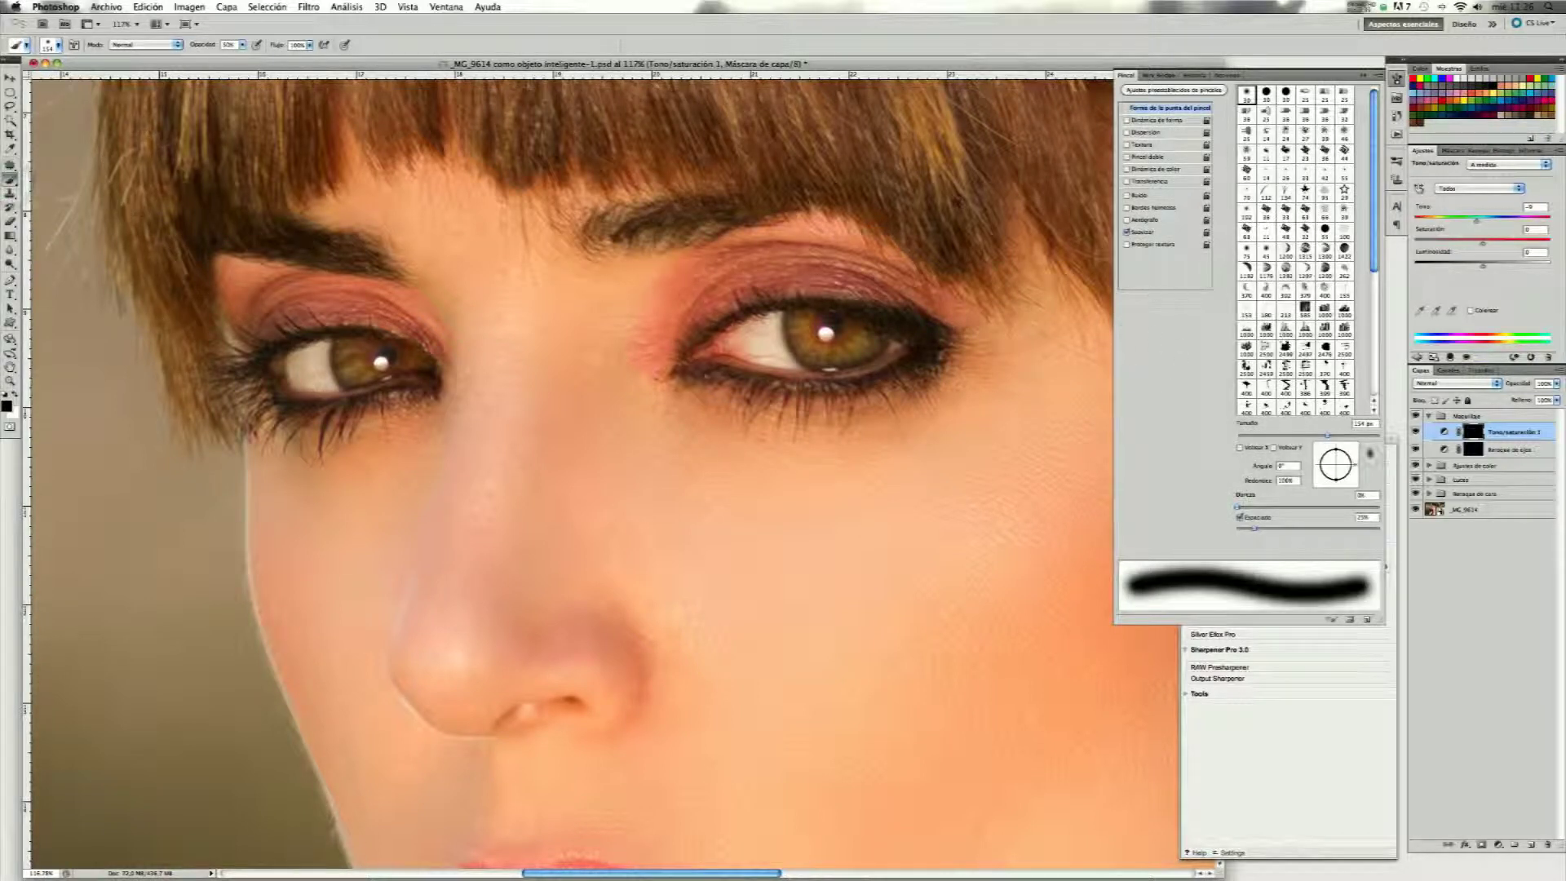
drag(1319, 439, 1316, 438)
click(629, 430)
click(467, 259)
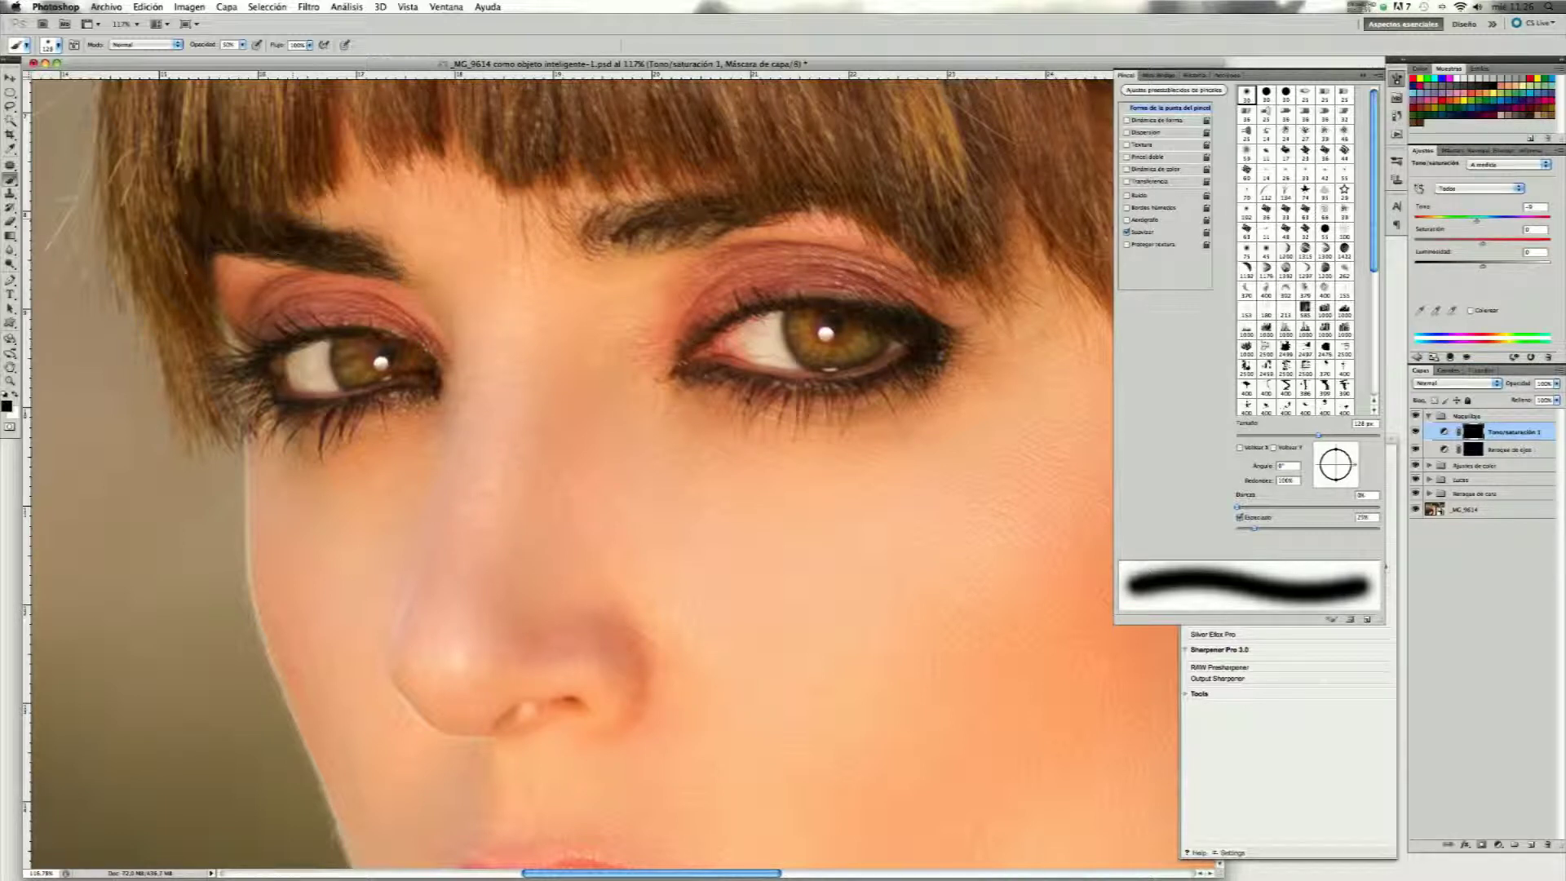
click(247, 205)
click(584, 388)
Toggle the eyeshadow tint off and on to compare, close up and on the fitted portrait.
click(1417, 432)
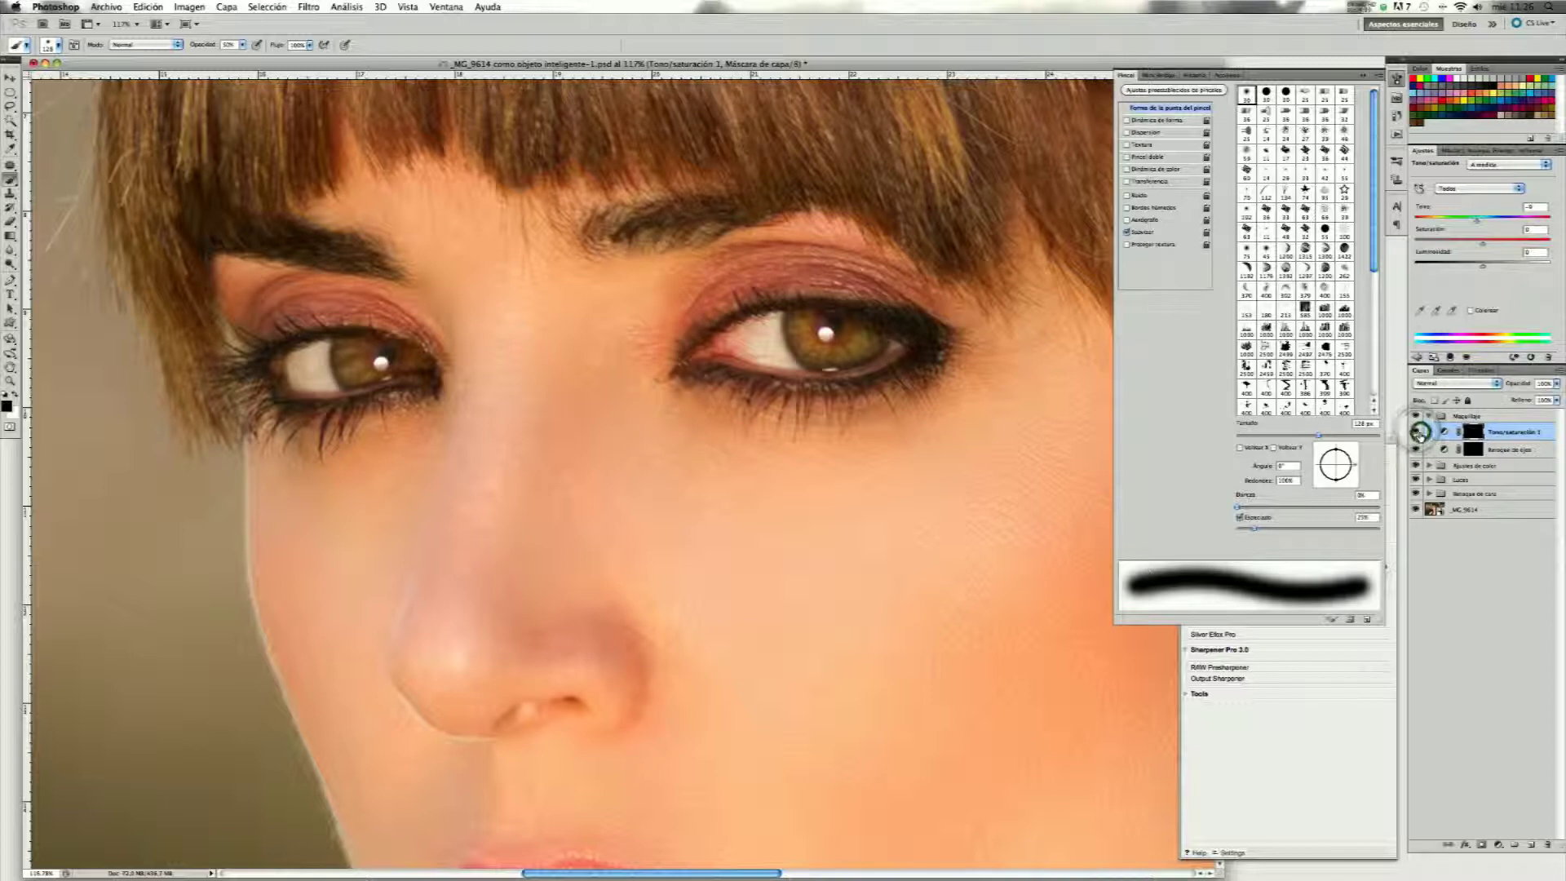
click(1418, 432)
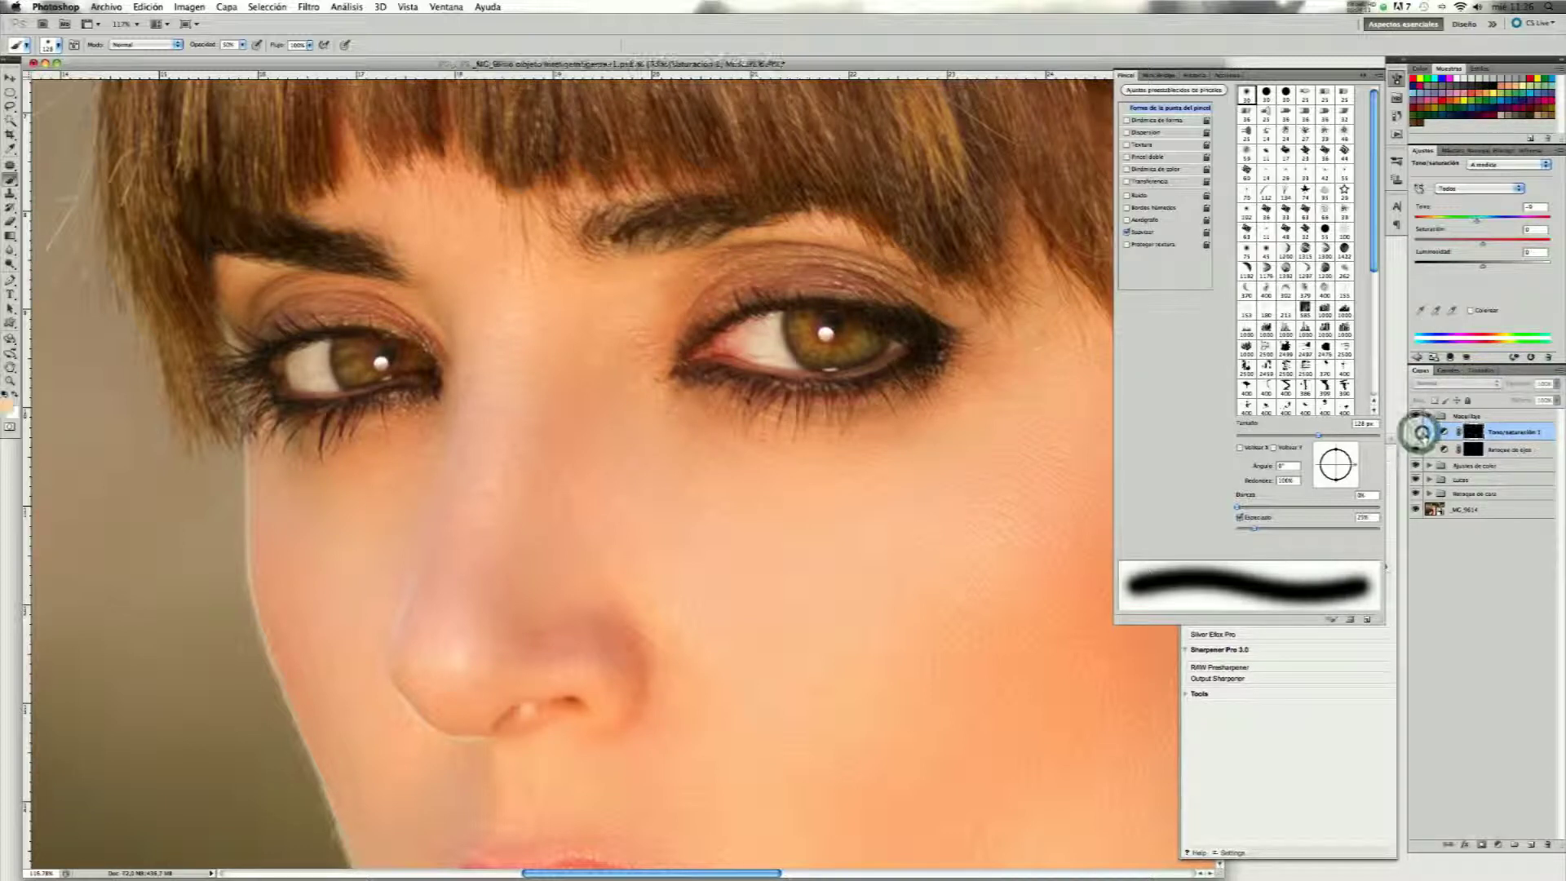
click(1418, 432)
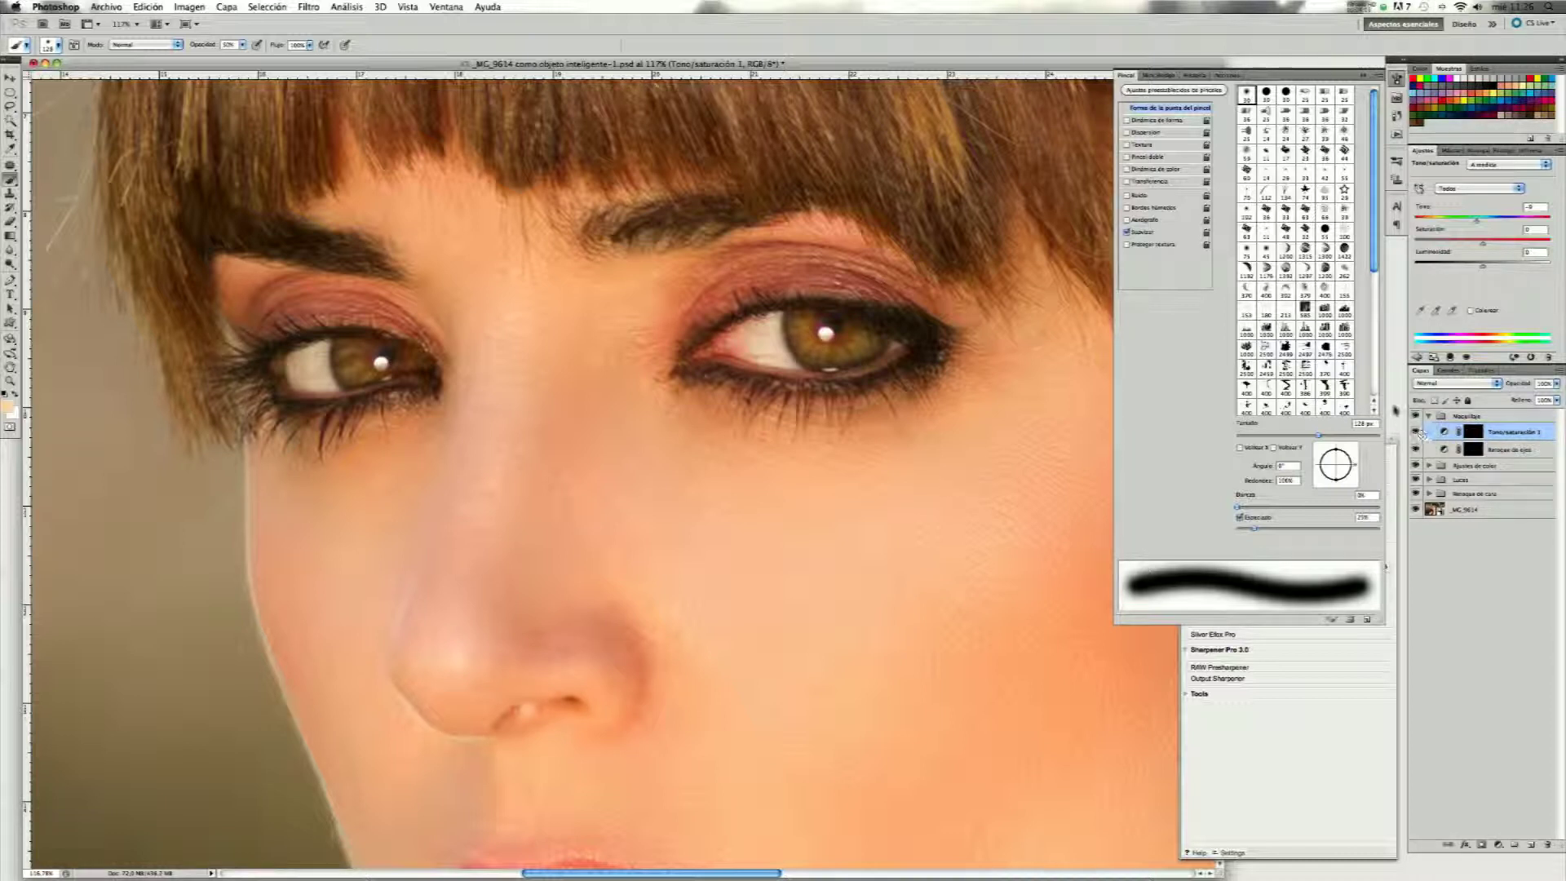
key(ctrl+0)
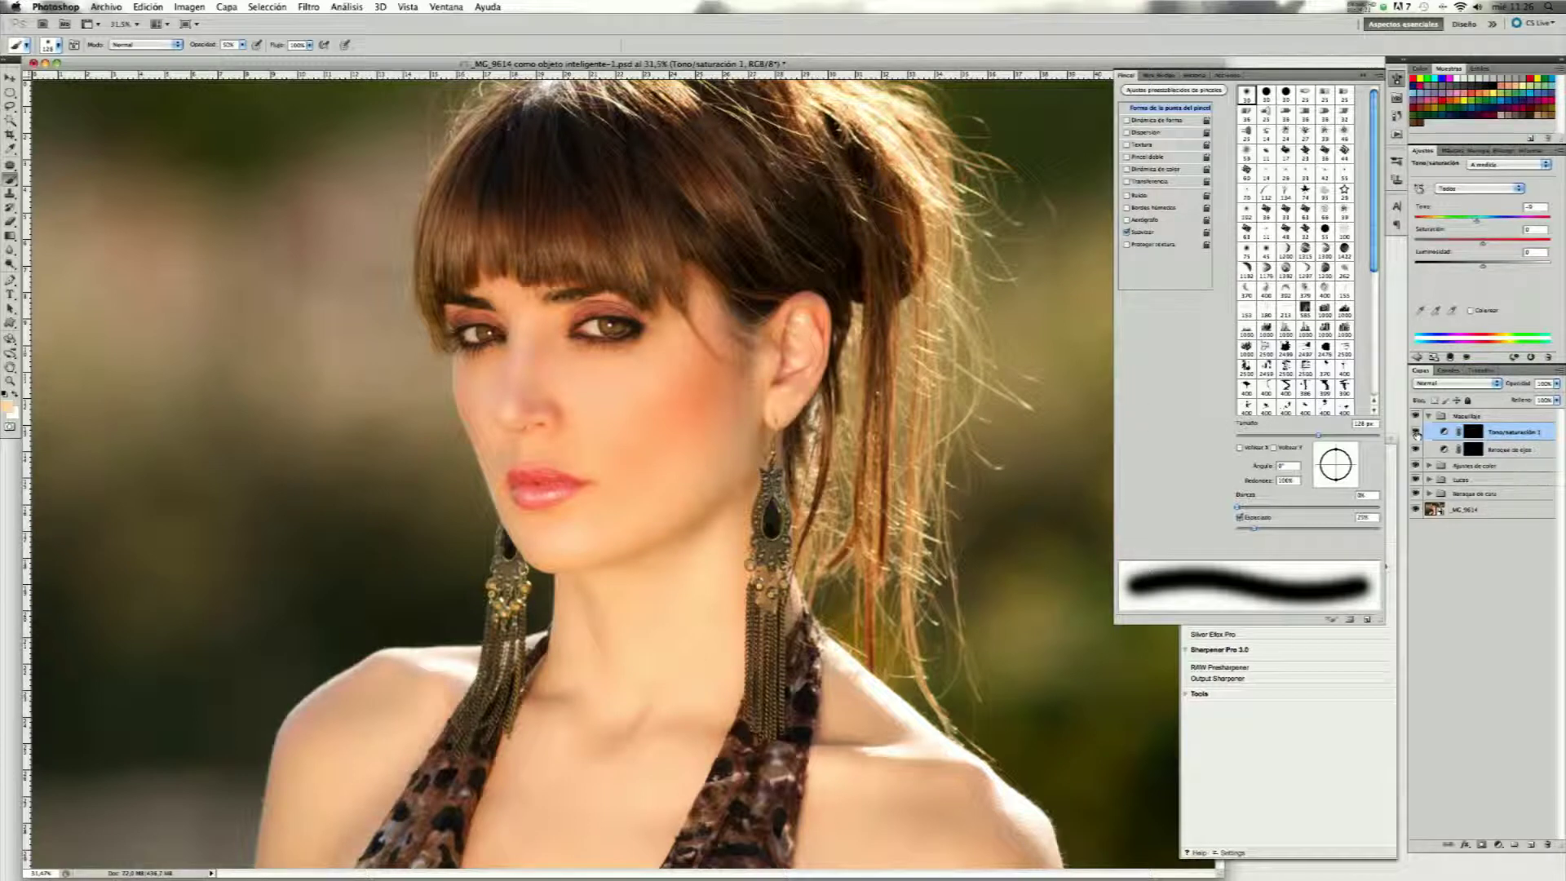
click(1419, 433)
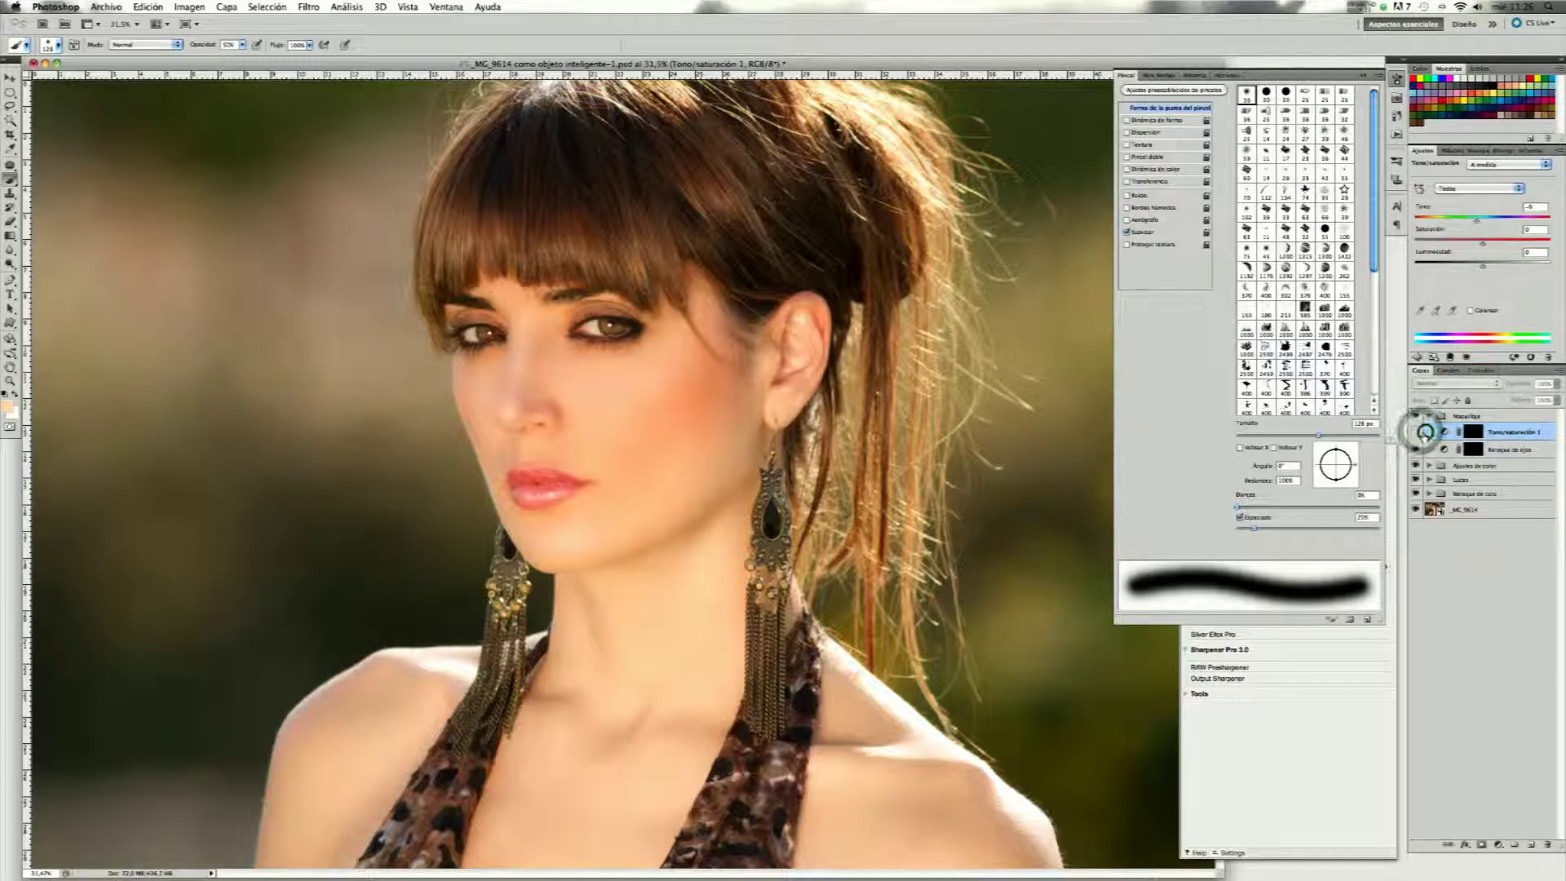
click(1418, 434)
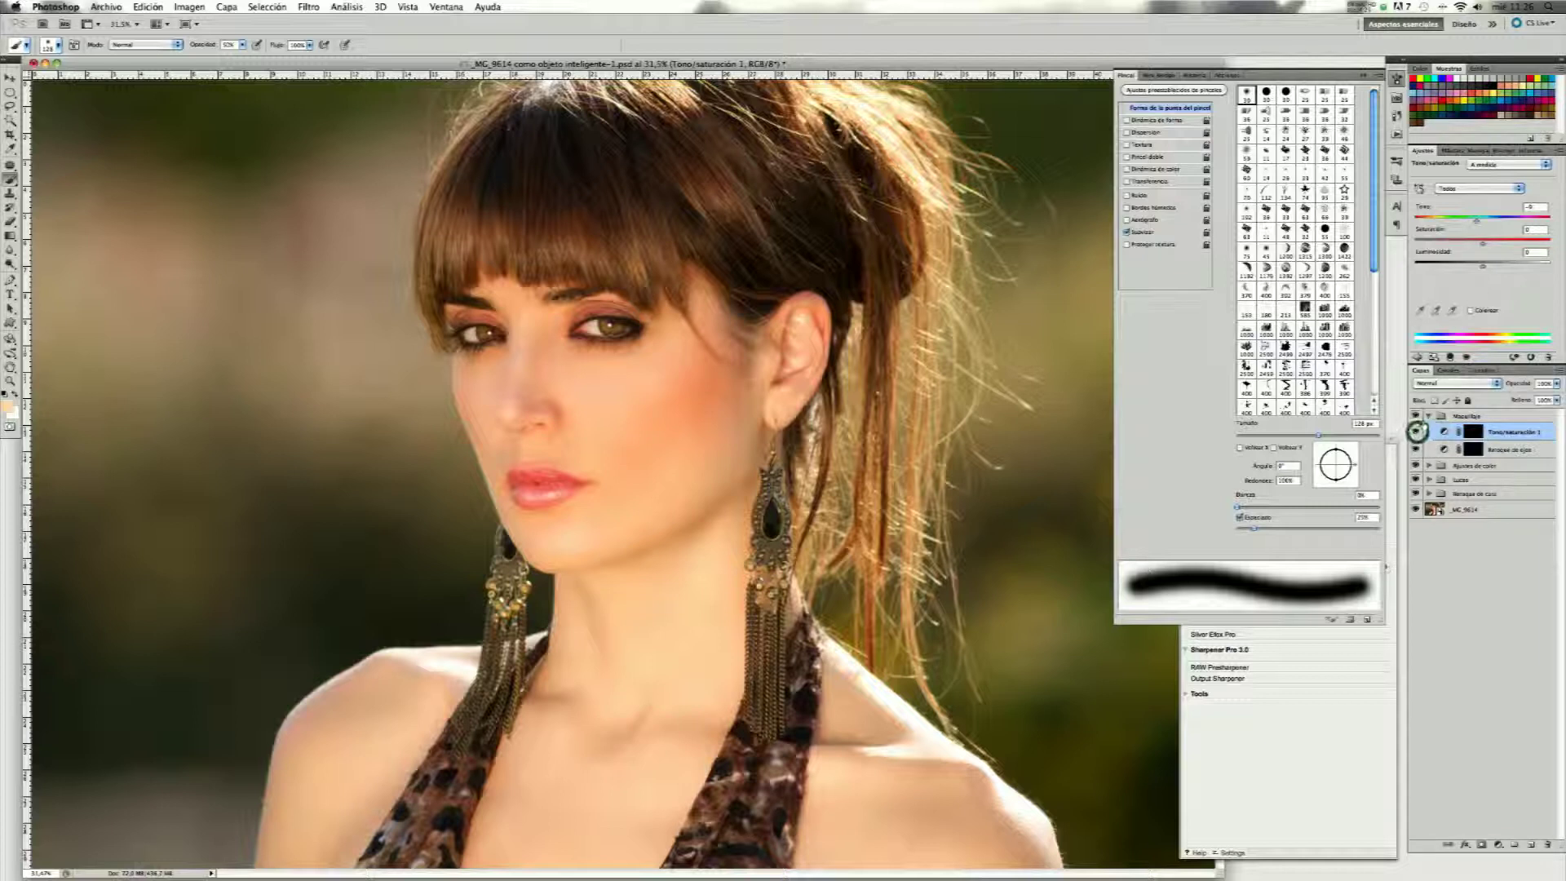
Set the Tono/saturación 1 layer opacity to 79% and compare it hidden versus shown.
click(1559, 386)
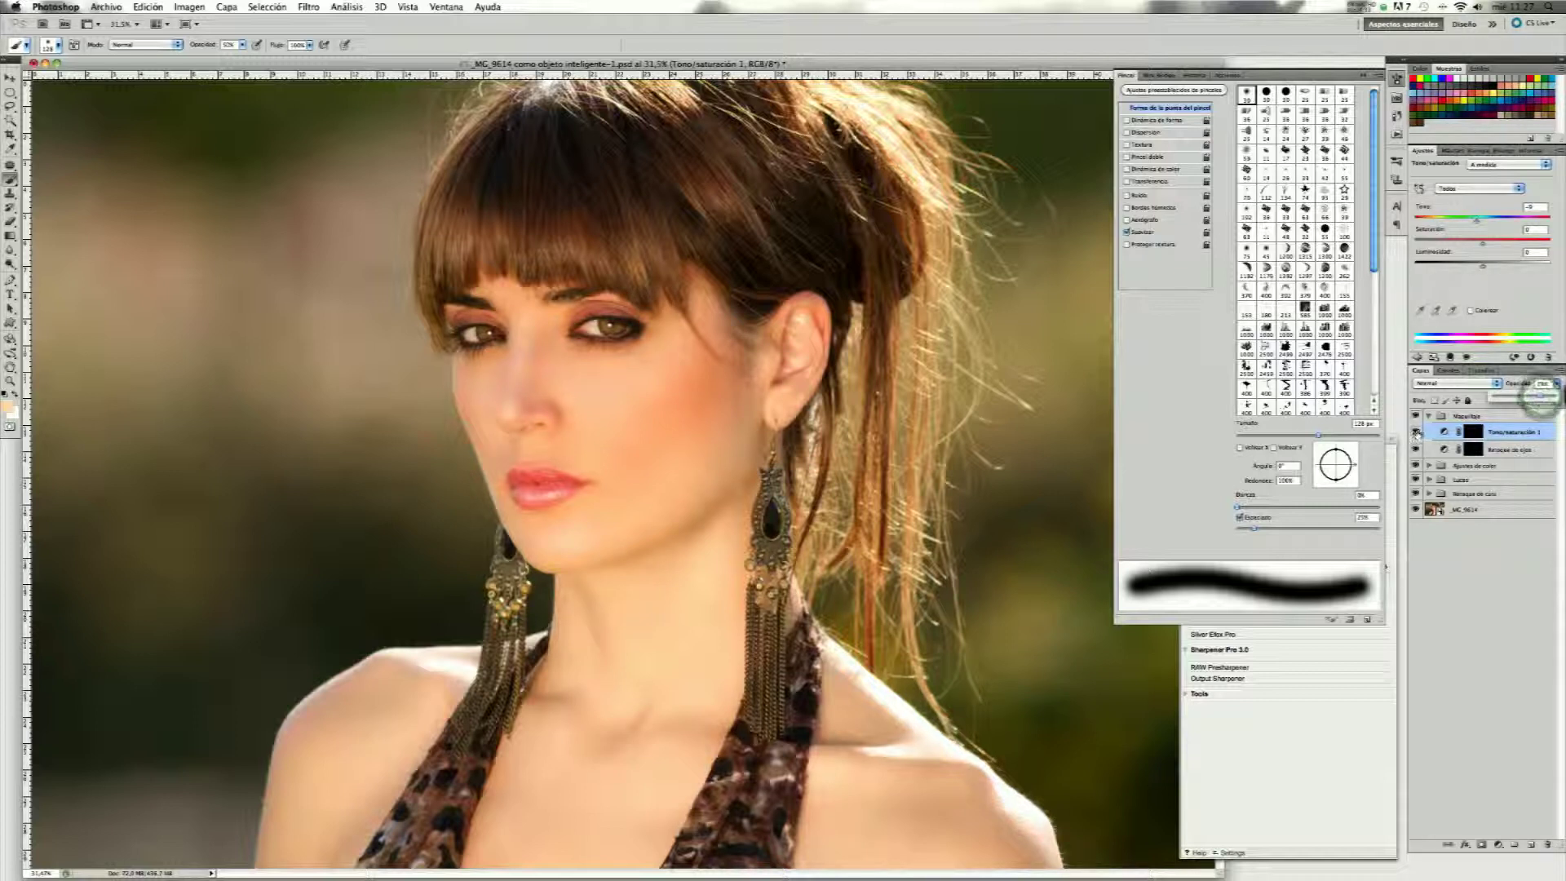
click(1417, 432)
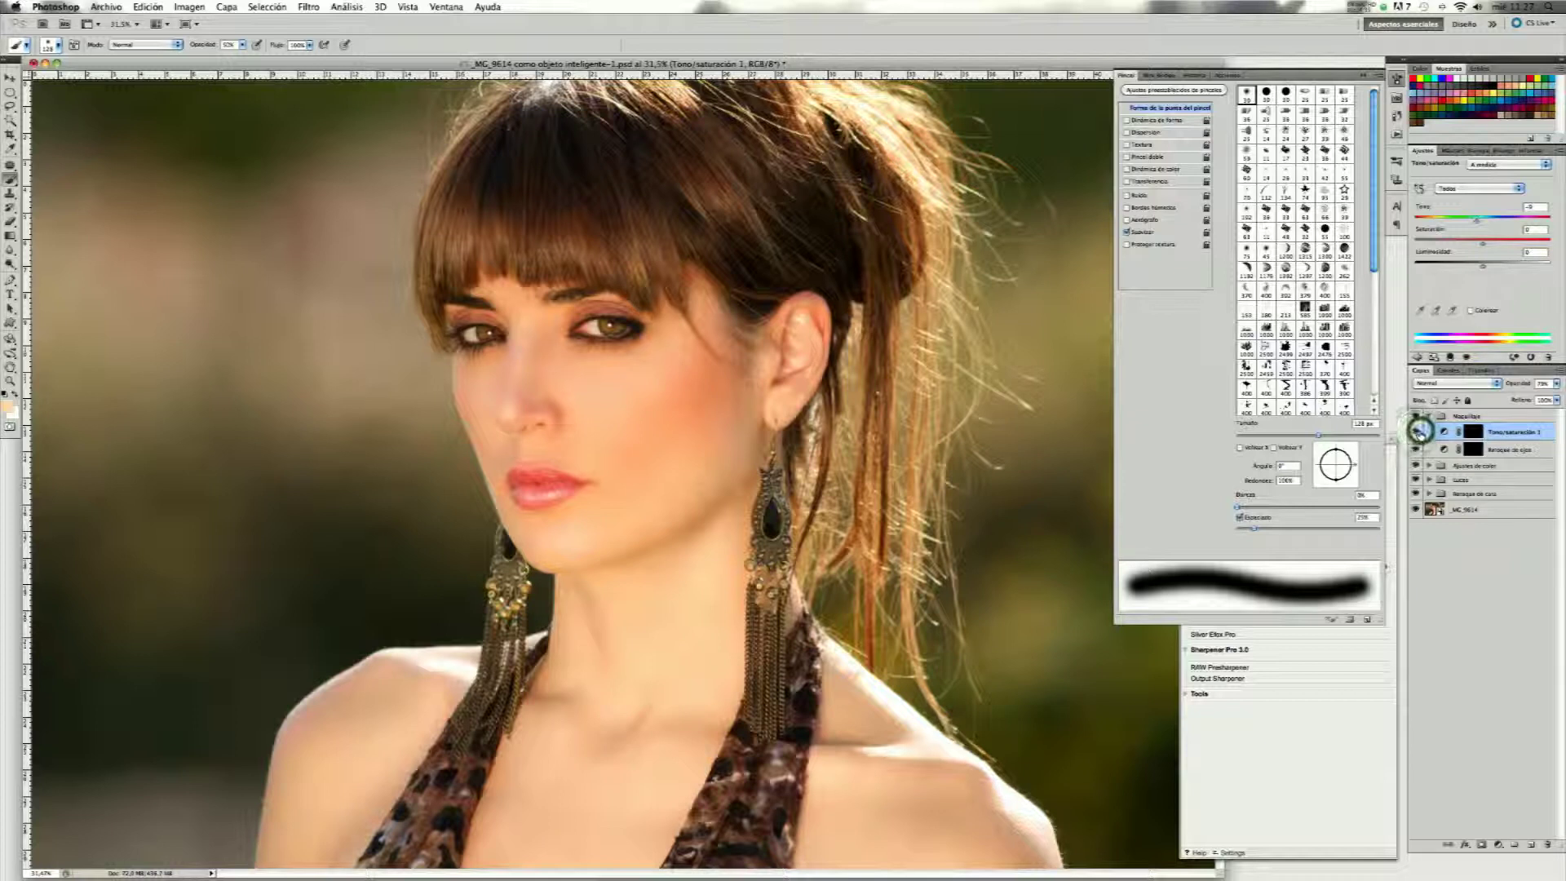
click(1420, 432)
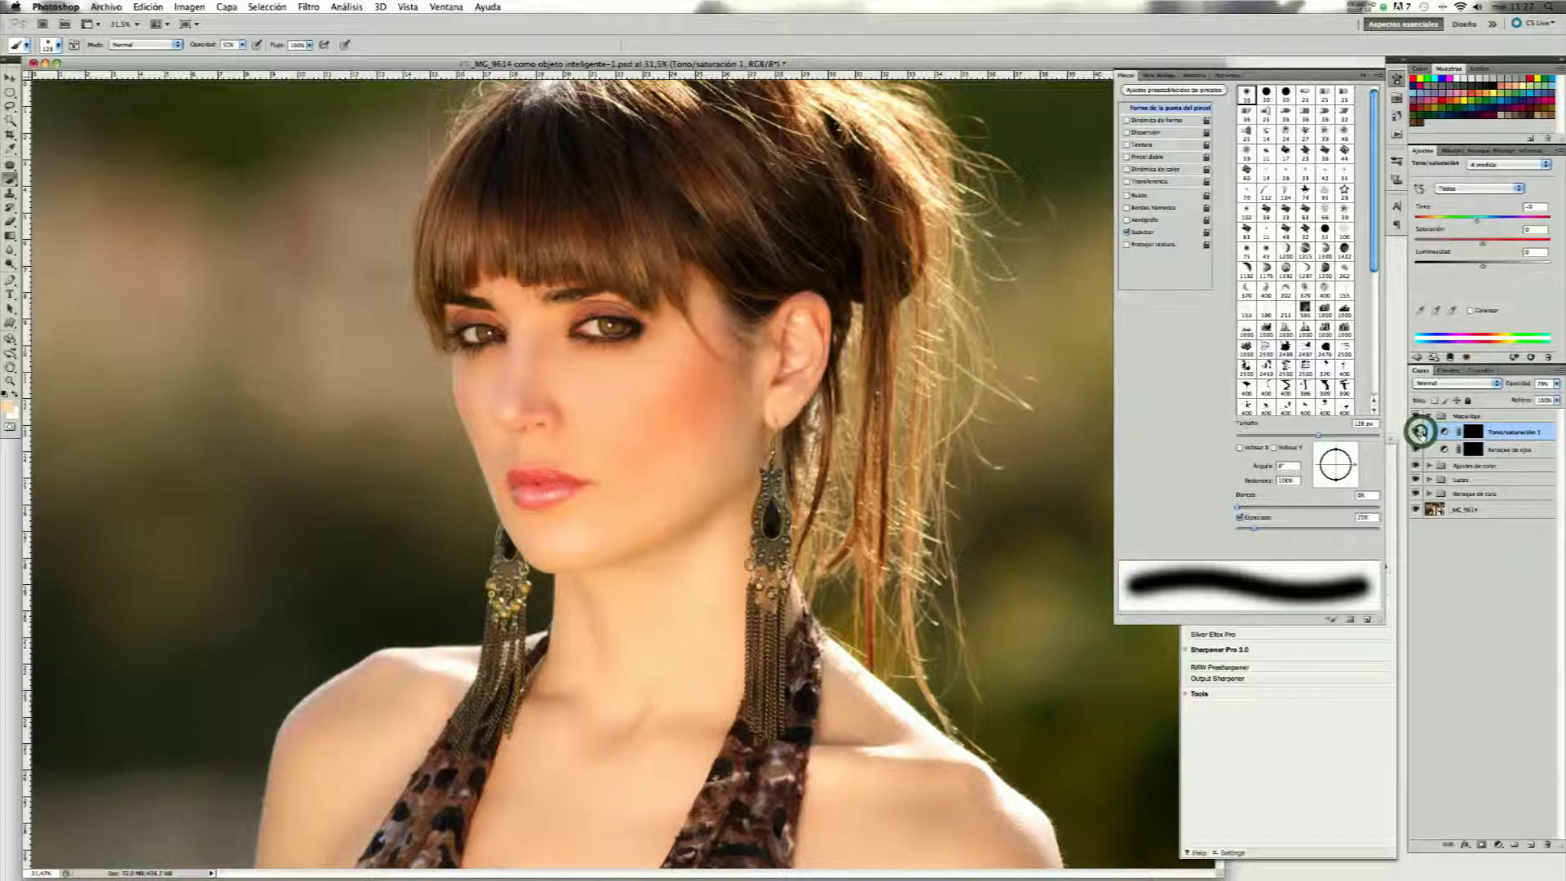
click(1420, 432)
click(1420, 433)
click(1357, 423)
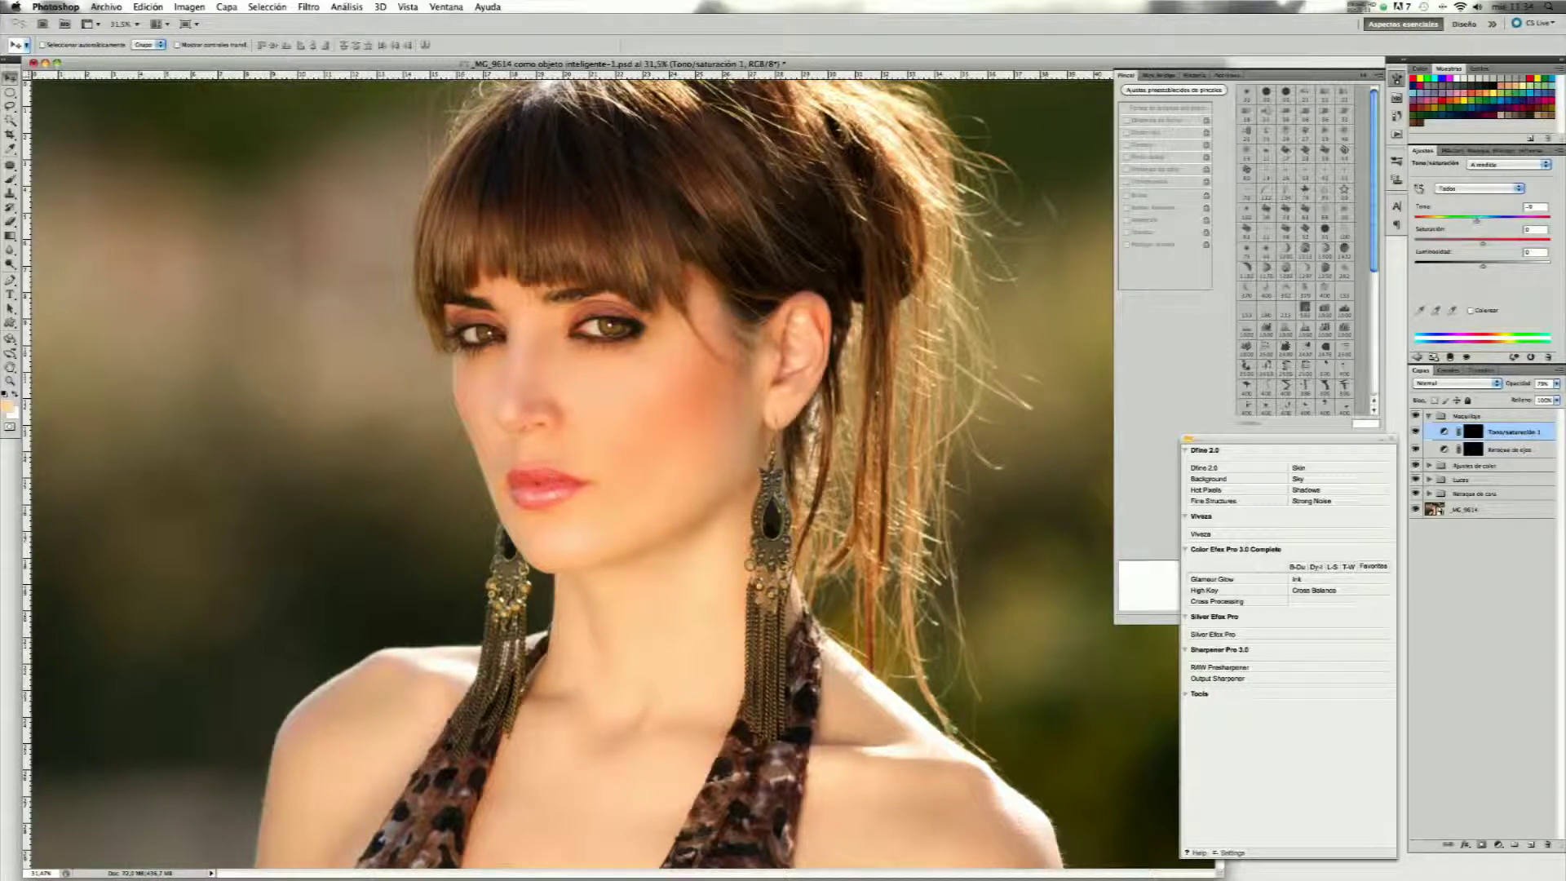
click(9, 381)
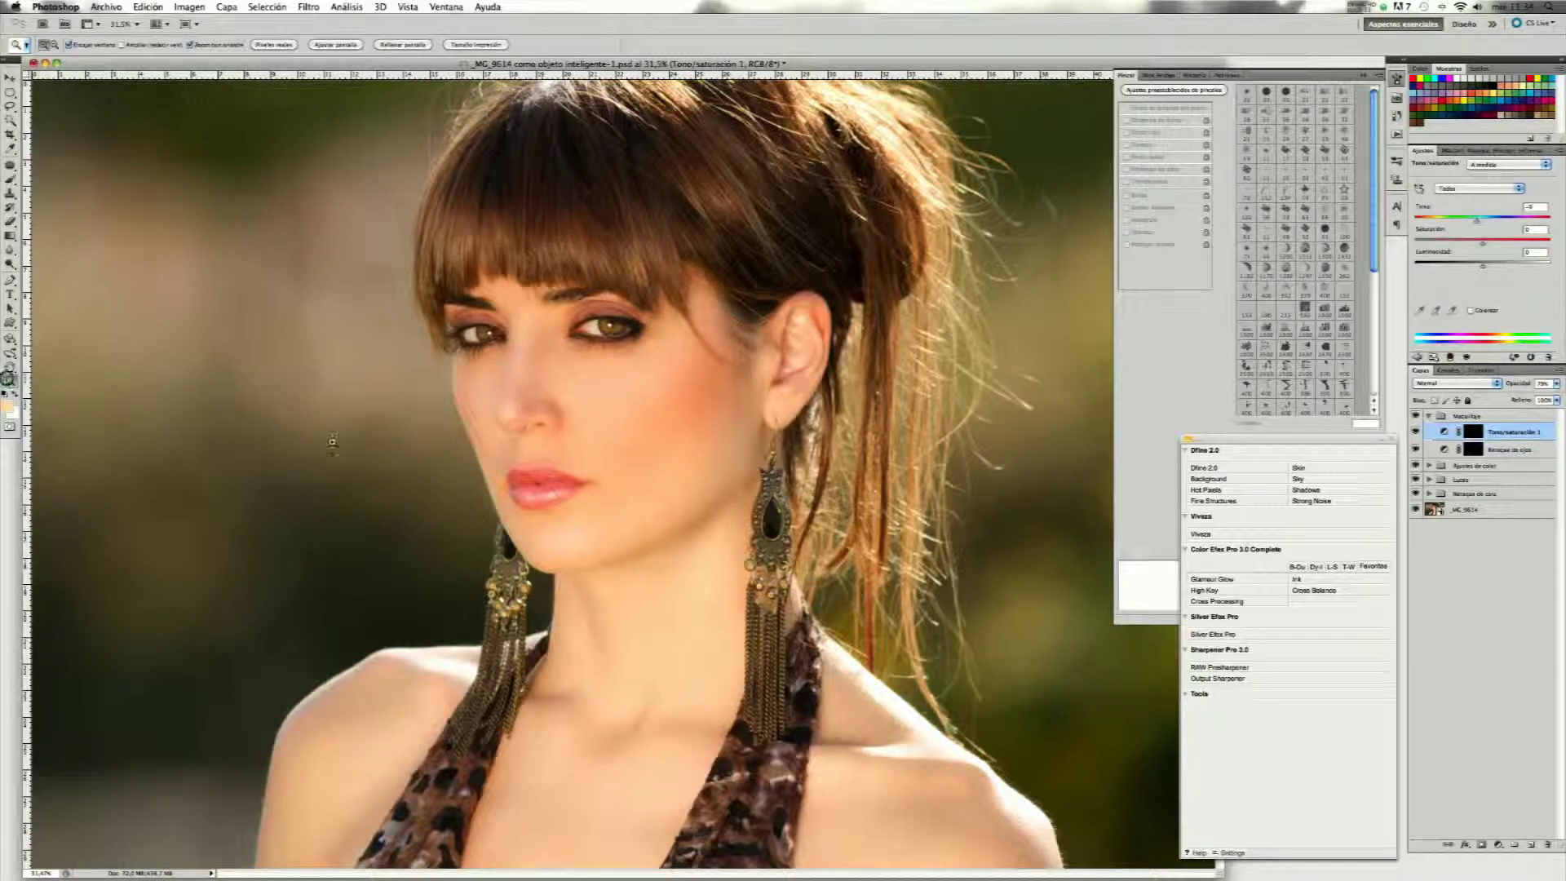
Zoom in on the mouth and paint a 70 px Quick Mask over the upper and lower lips.
drag(548, 493, 626, 484)
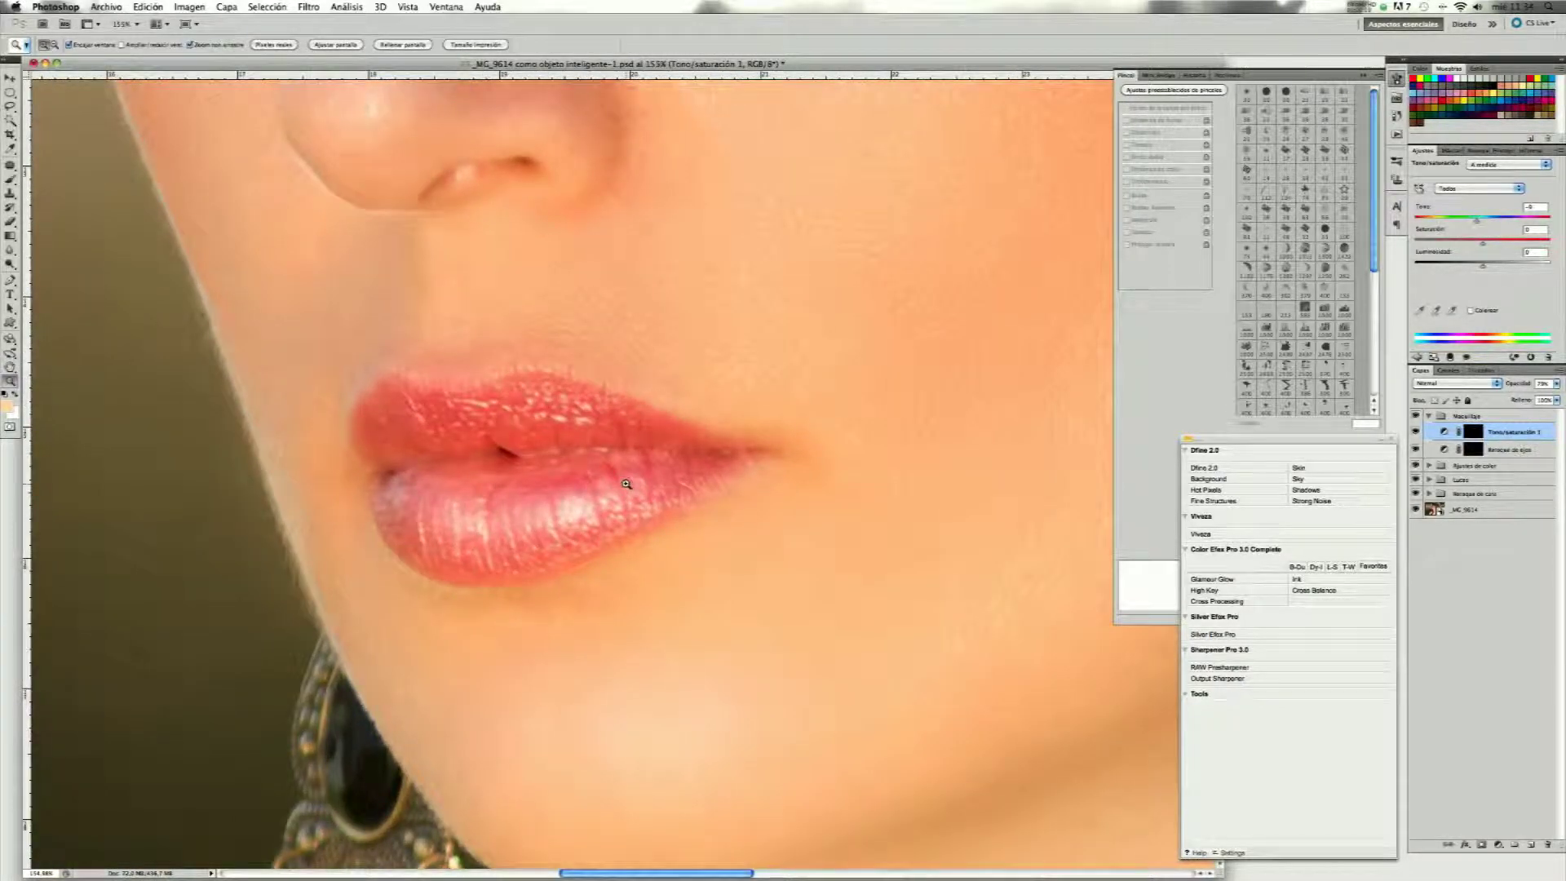
click(11, 179)
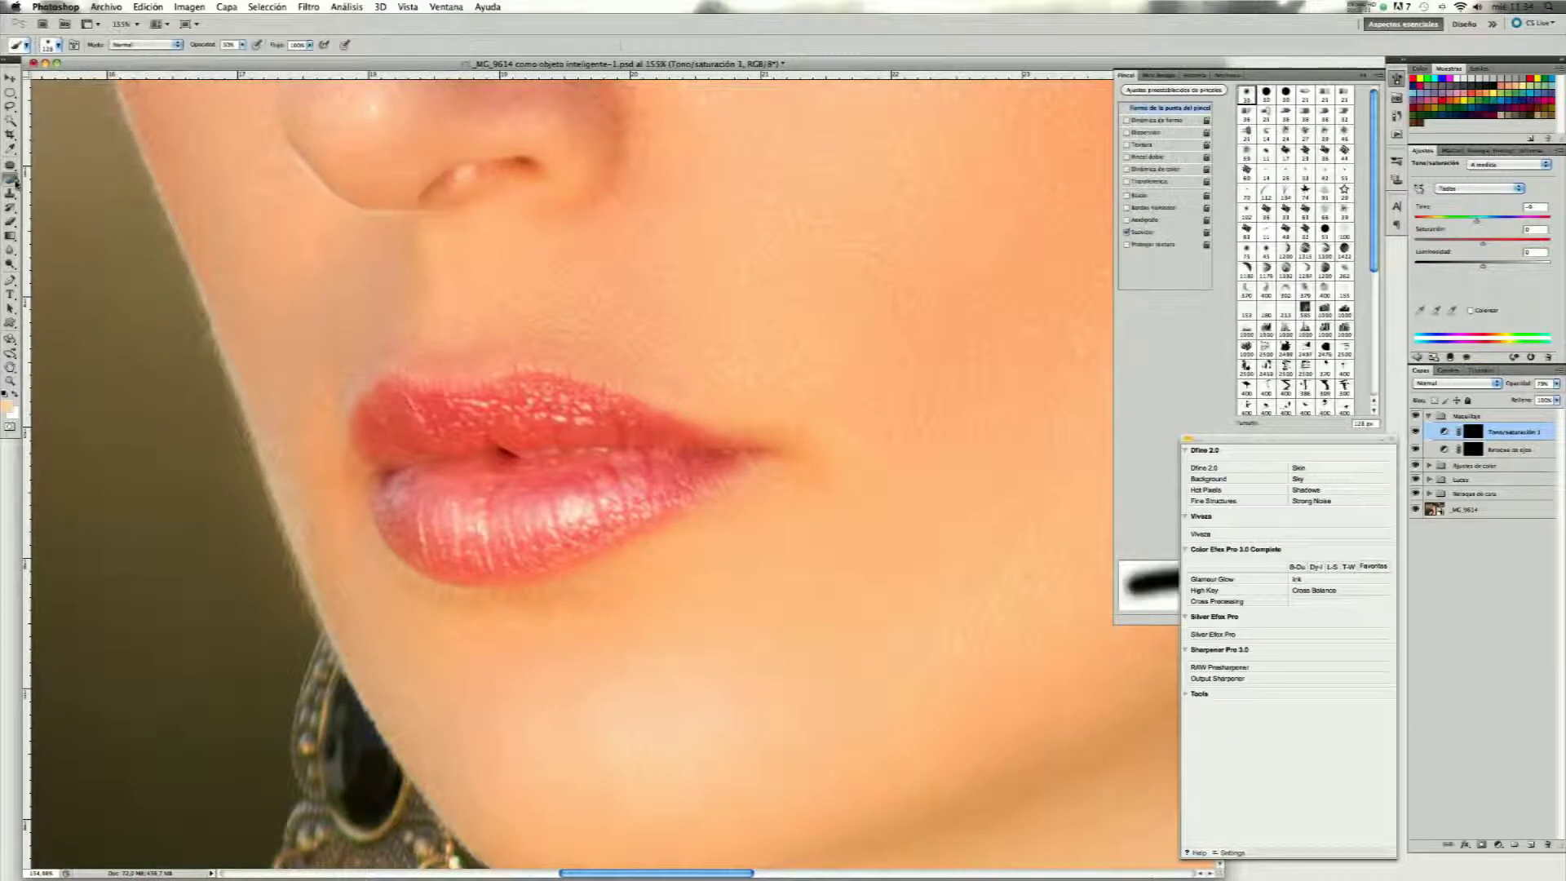
click(11, 424)
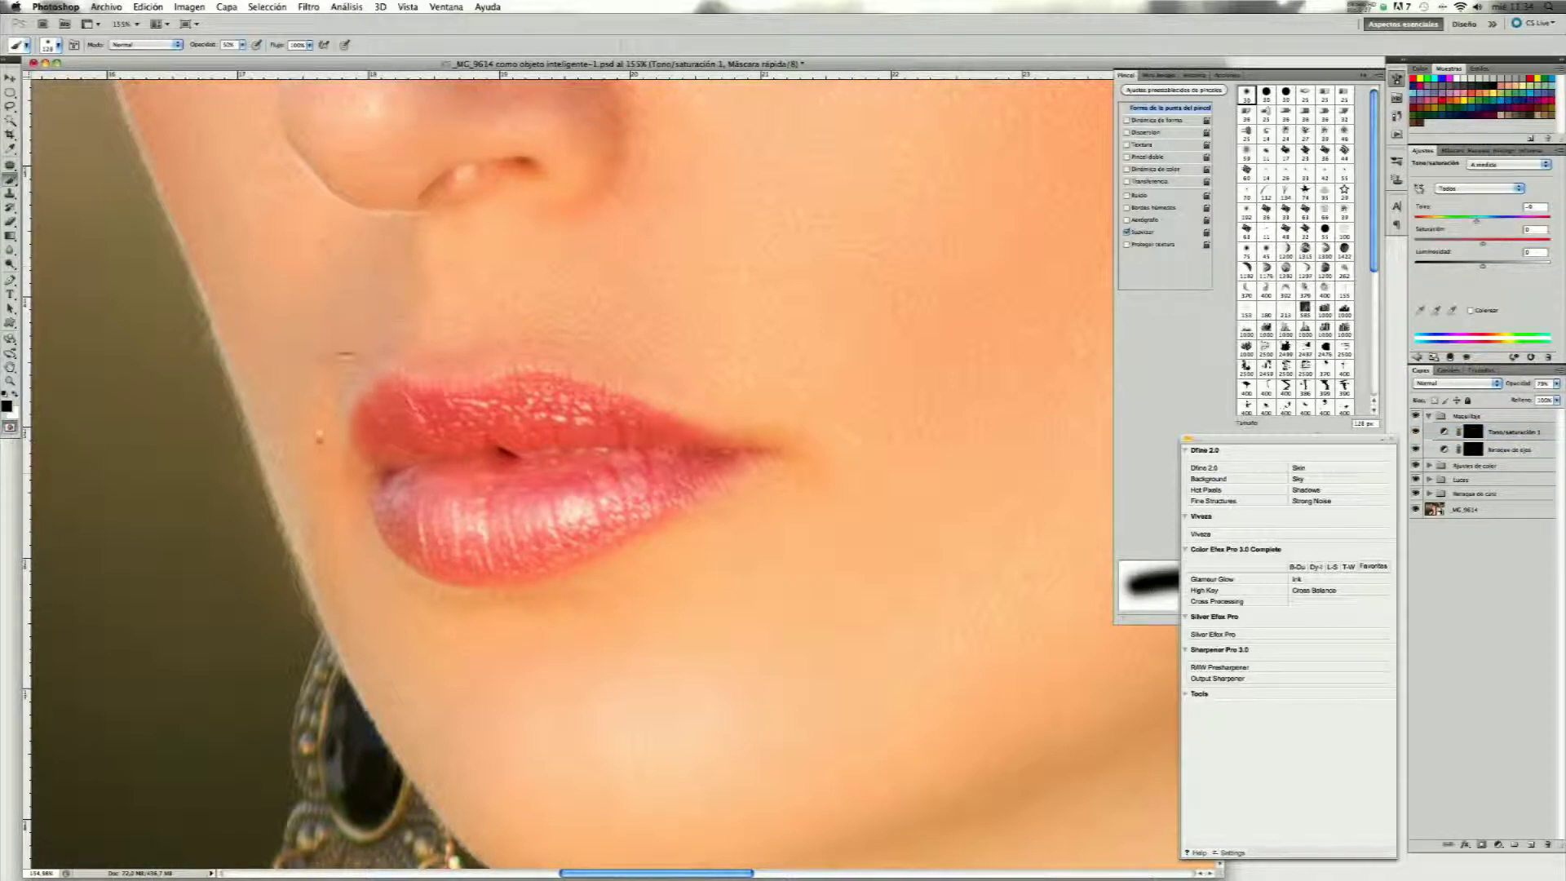
click(1188, 352)
drag(1300, 436, 1285, 436)
mouse_move(571, 455)
mouse_down()
mouse_move(424, 447)
mouse_move(377, 424)
mouse_move(416, 522)
mouse_move(469, 545)
mouse_move(553, 536)
mouse_move(685, 461)
mouse_move(573, 401)
mouse_move(392, 432)
mouse_move(424, 509)
mouse_move(457, 498)
mouse_move(410, 496)
mouse_move(505, 514)
mouse_move(628, 477)
mouse_up()
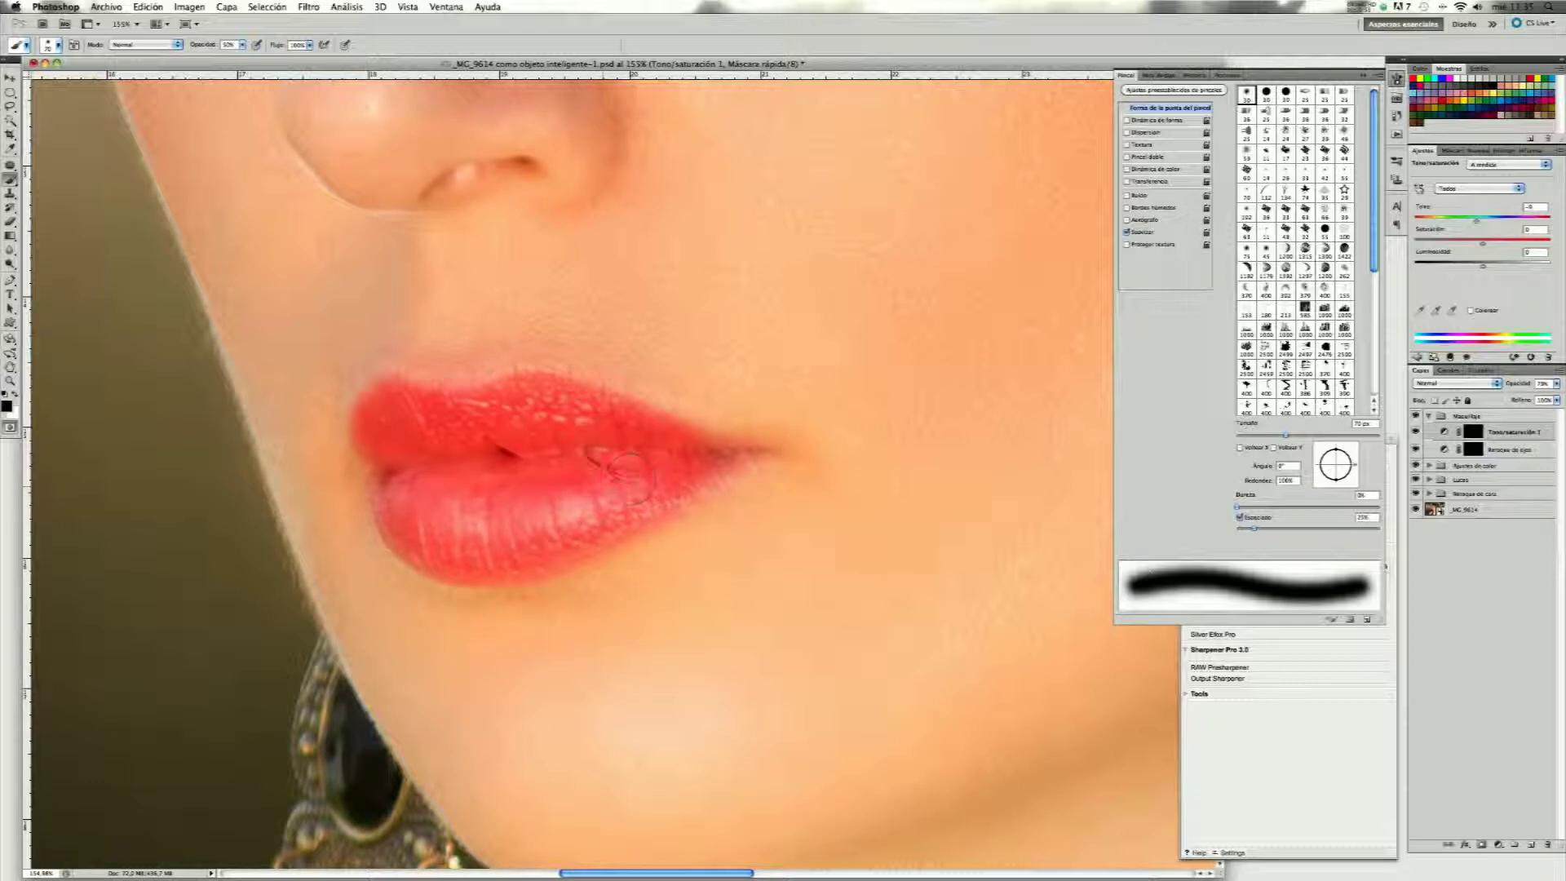
mouse_move(489, 440)
mouse_down()
mouse_move(461, 520)
mouse_move(424, 527)
mouse_move(420, 508)
mouse_up()
Refine the lip mask along the corners and edges with a 20 px brush.
drag(1265, 438, 1260, 435)
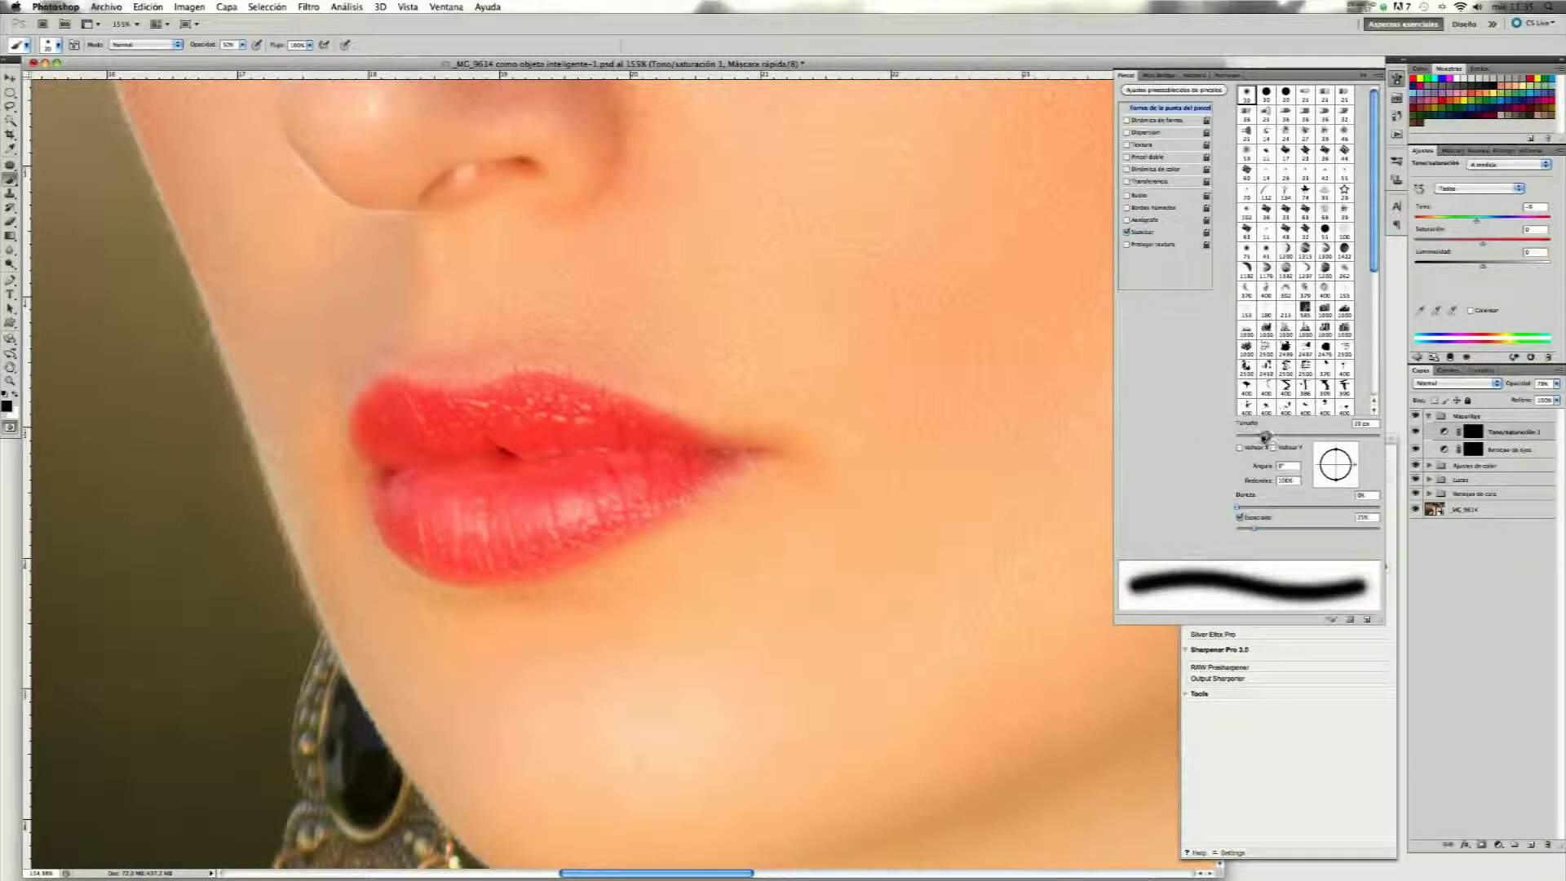
drag(657, 448, 737, 454)
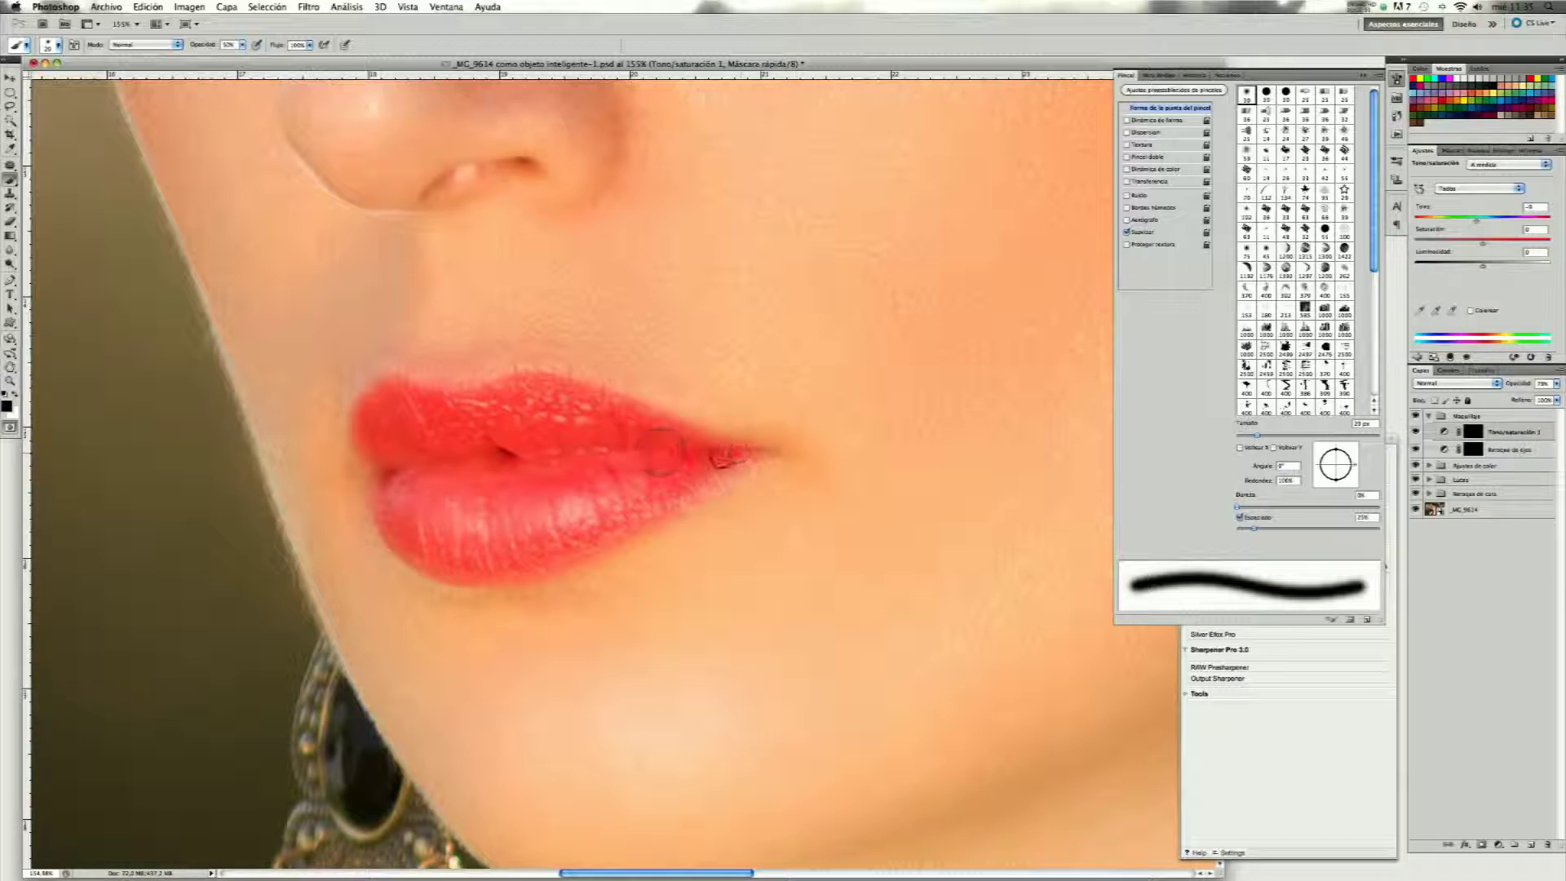
mouse_move(699, 471)
mouse_down()
mouse_move(581, 509)
mouse_move(653, 478)
mouse_up()
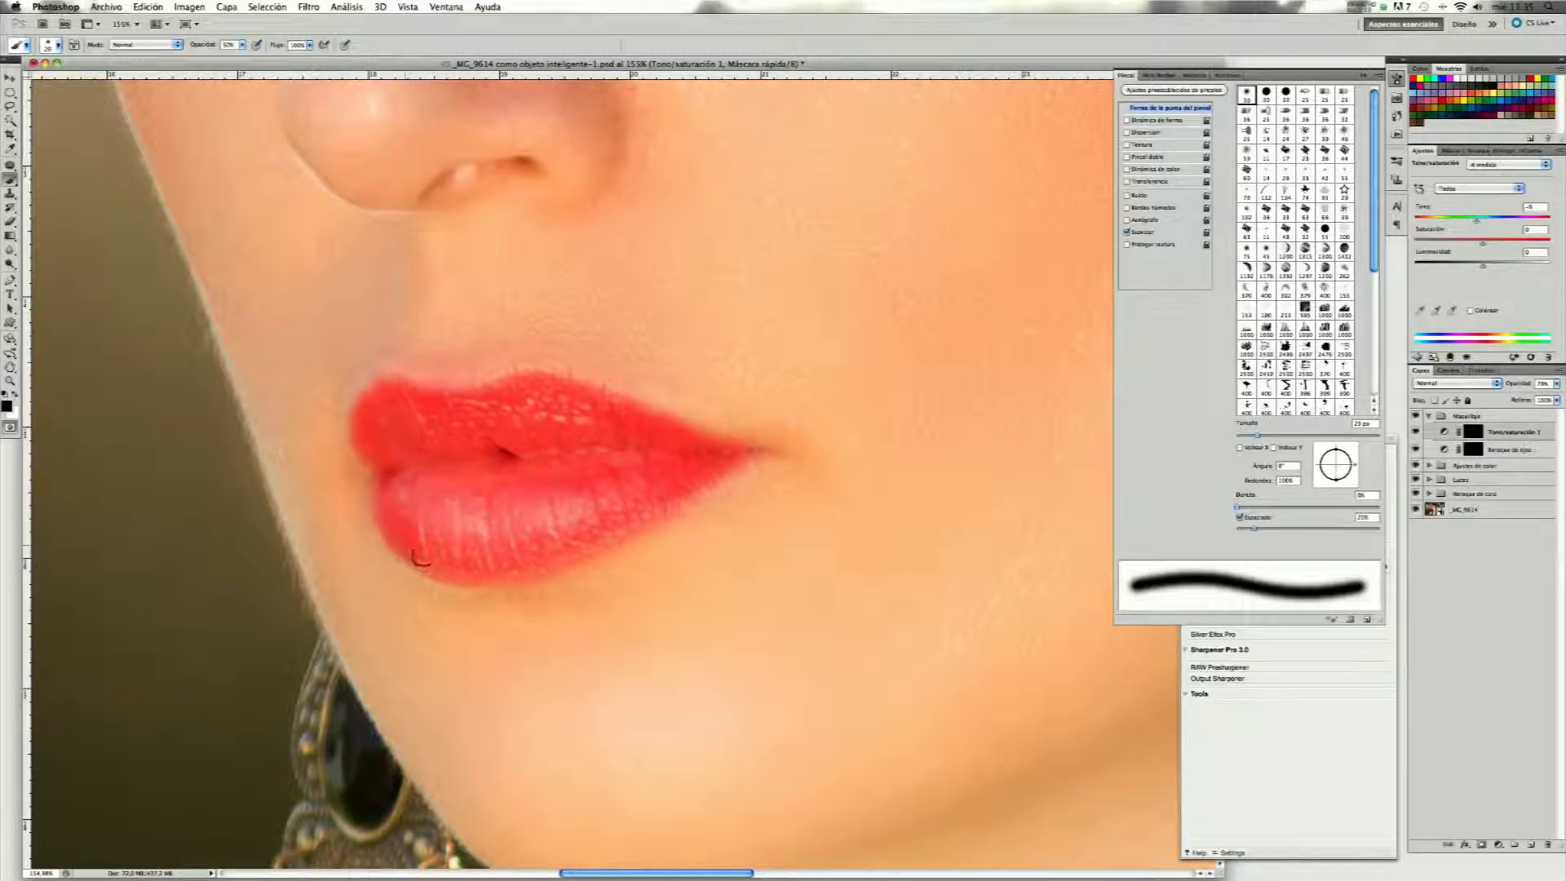
mouse_move(460, 569)
mouse_down()
mouse_move(548, 560)
mouse_move(611, 530)
mouse_up()
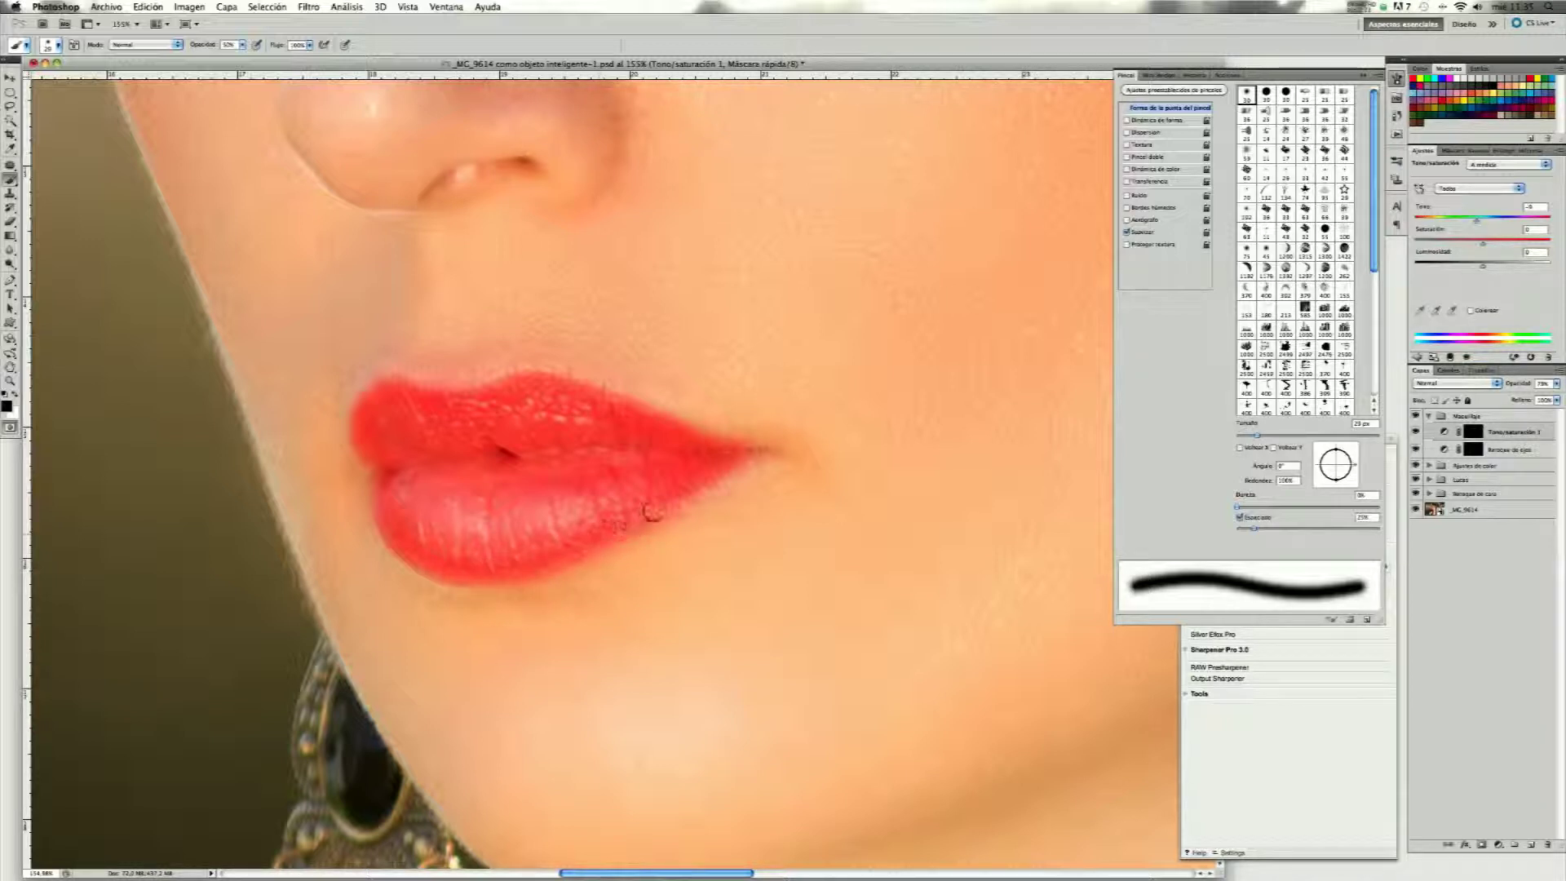
drag(563, 511, 435, 515)
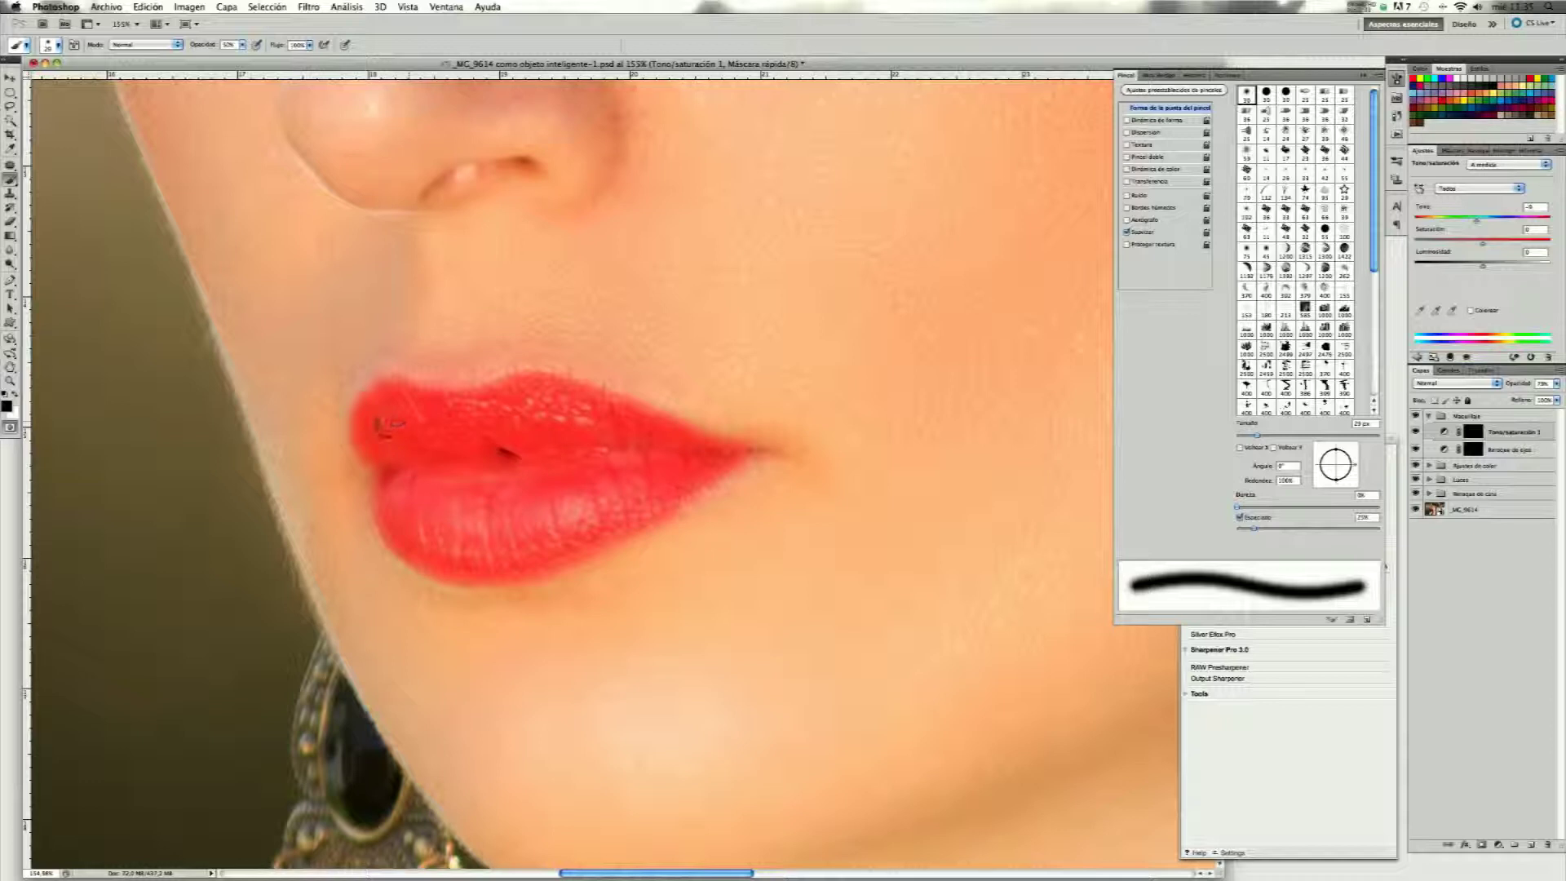
drag(620, 464, 665, 452)
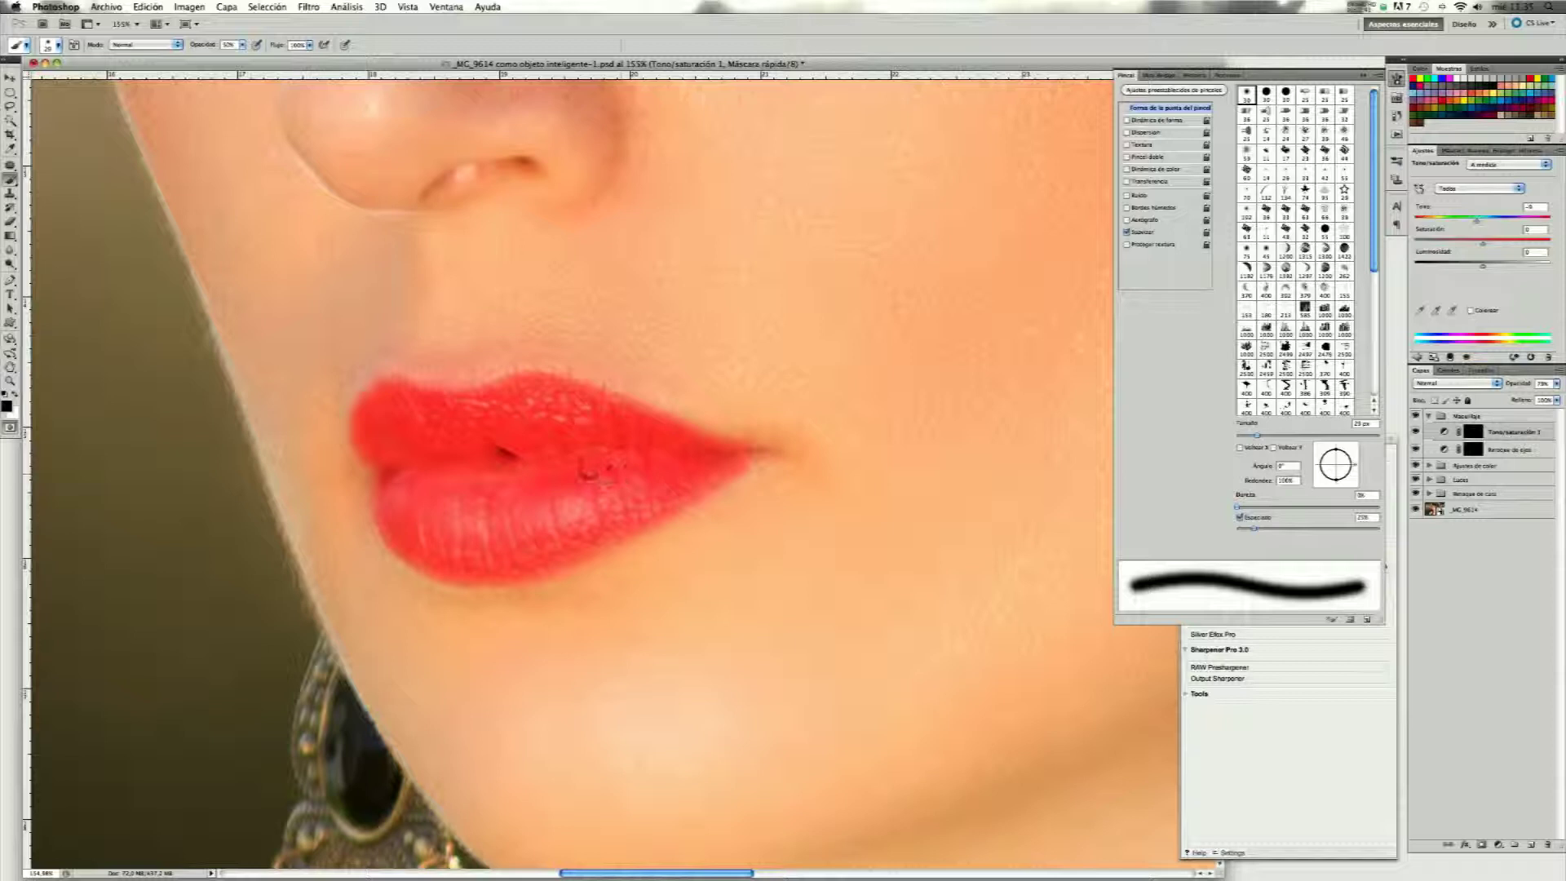
Check the lip selection outline, return to Quick Mask, and set brush opacity to 100%.
click(10, 429)
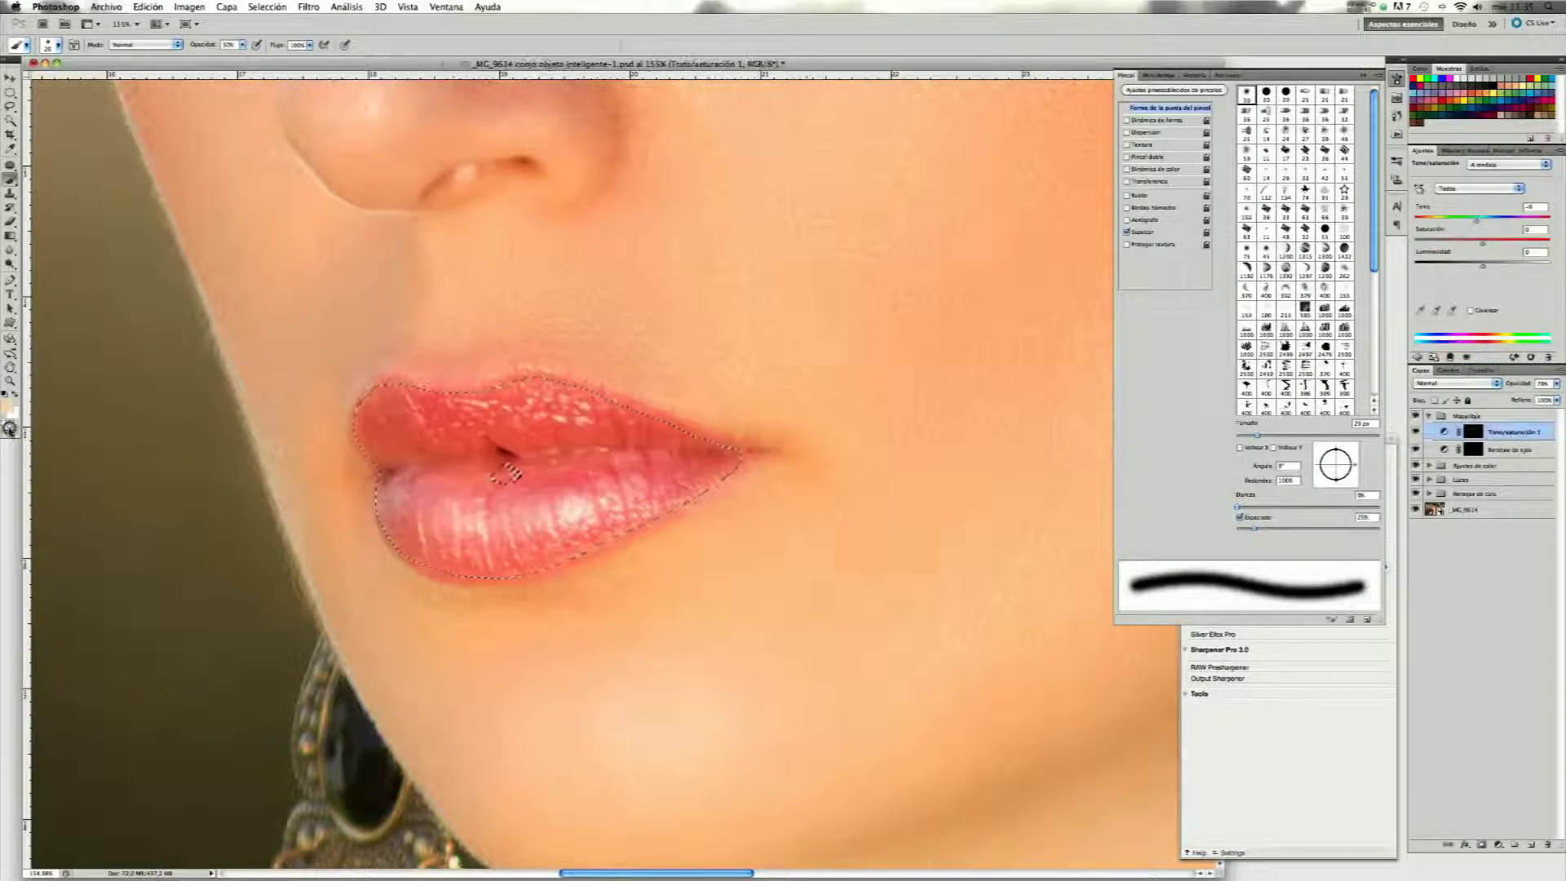
click(10, 427)
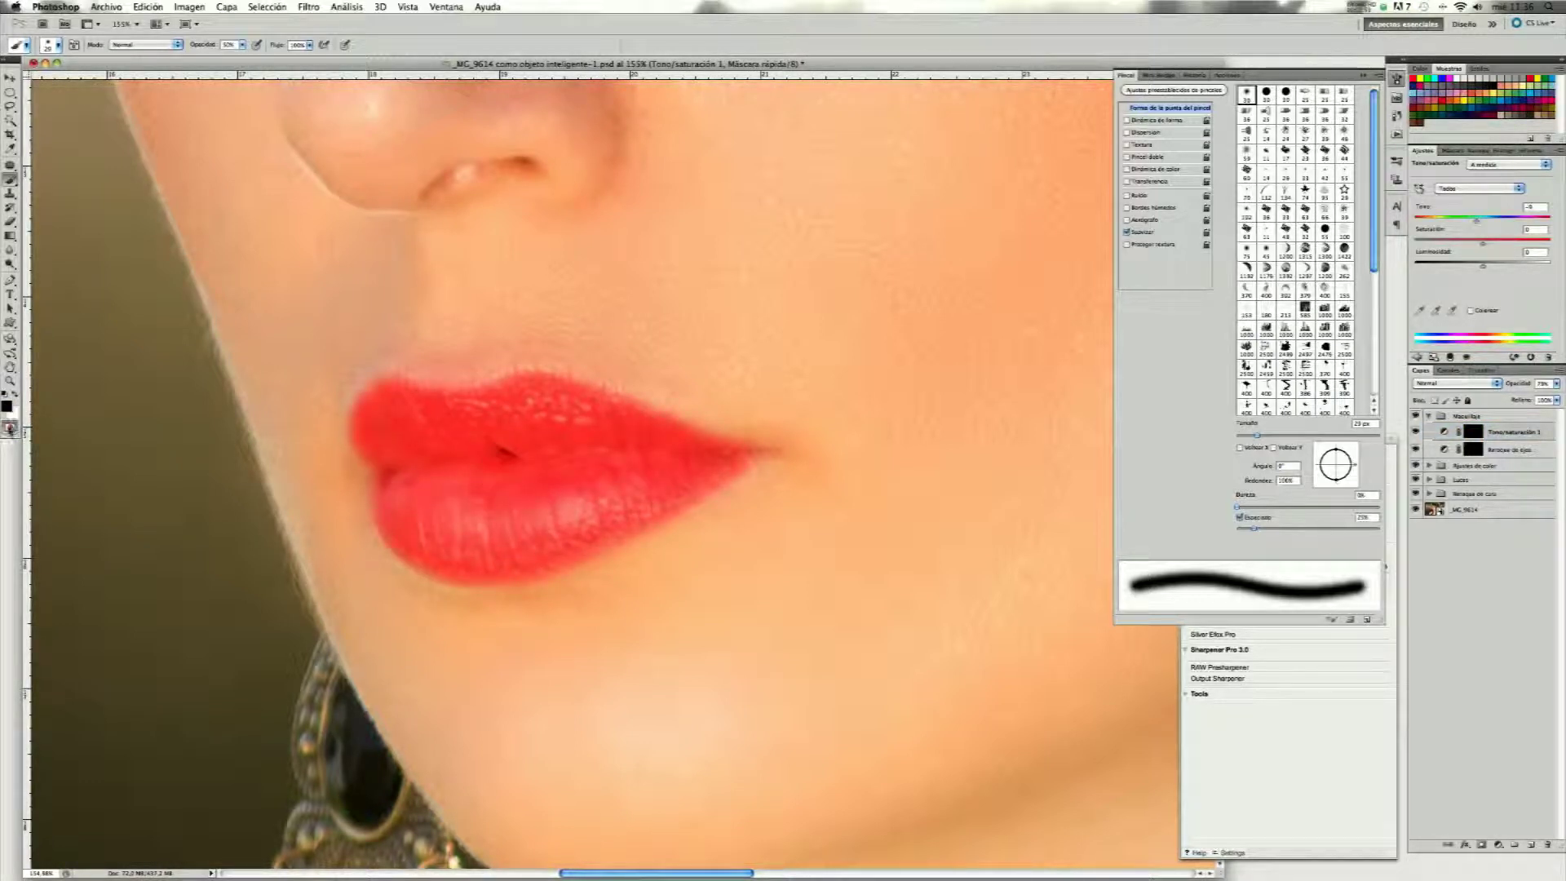
click(10, 427)
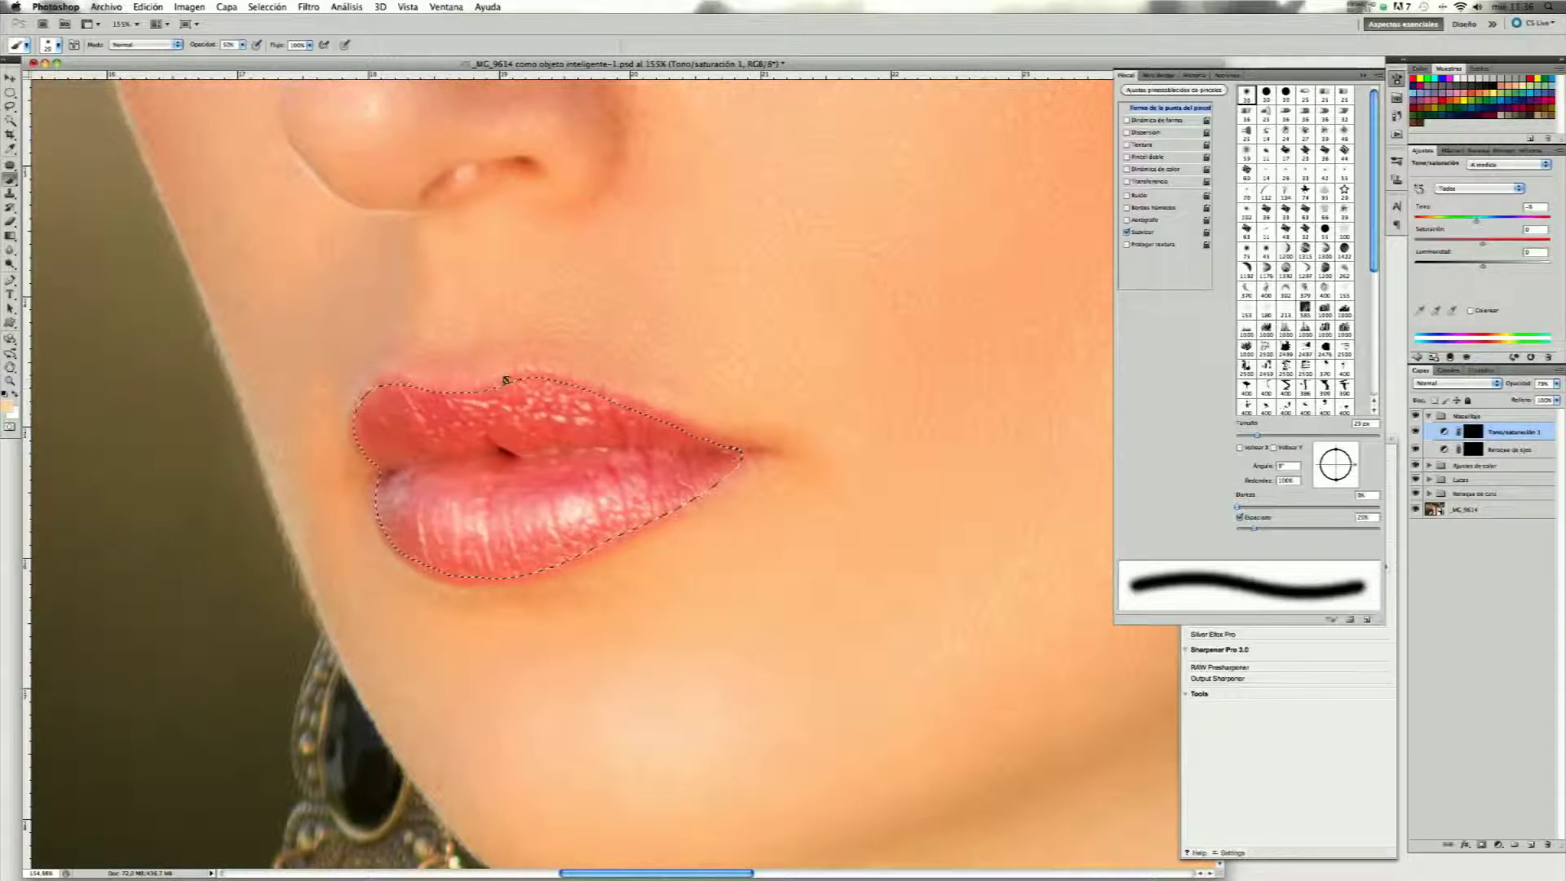
click(10, 428)
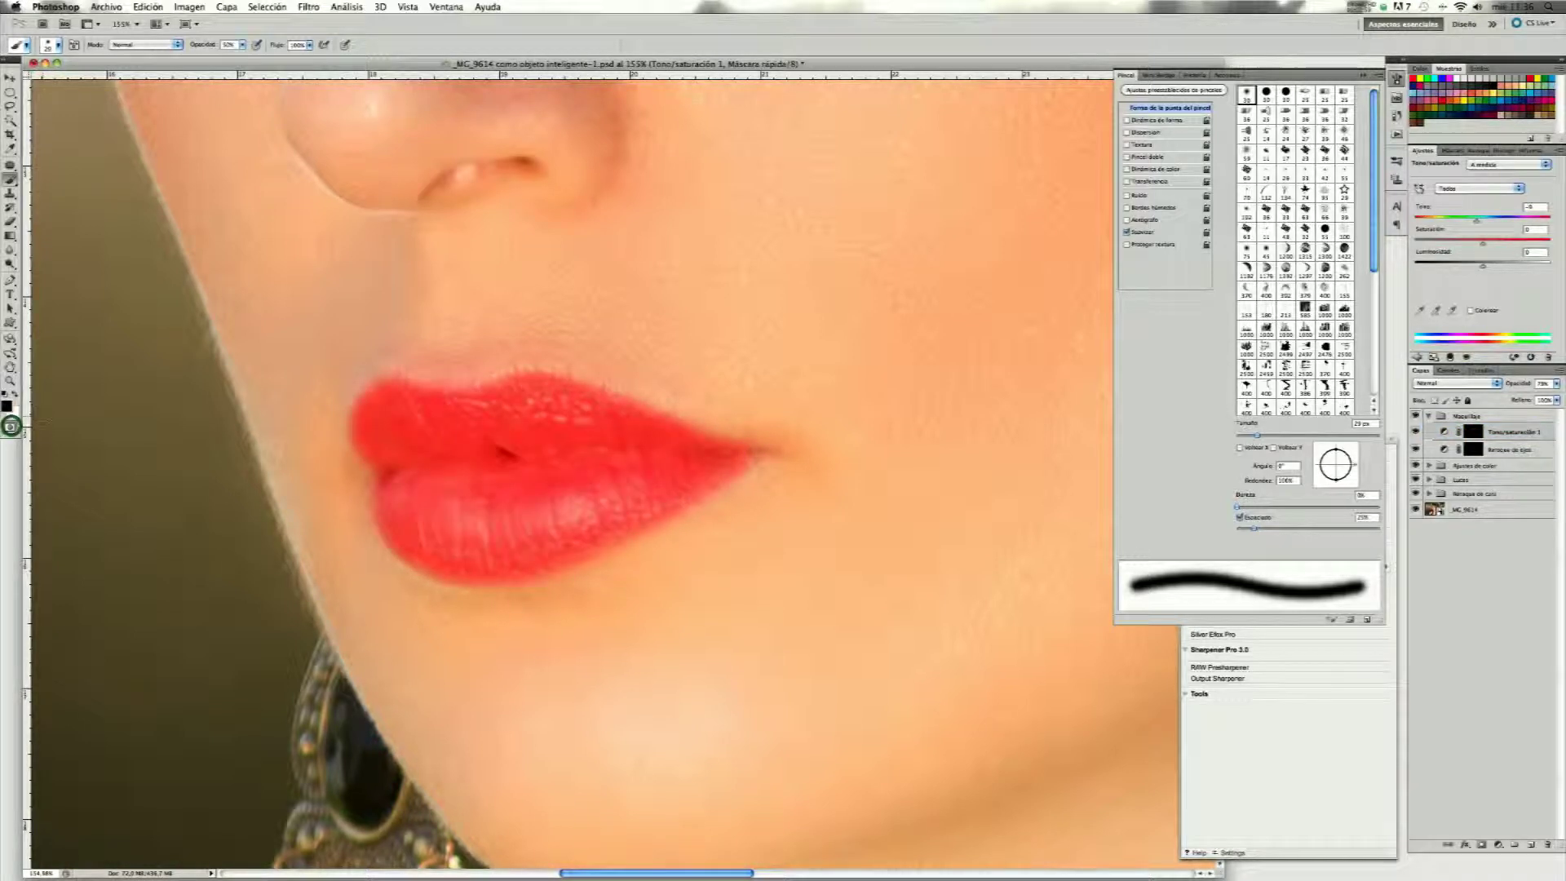
click(242, 45)
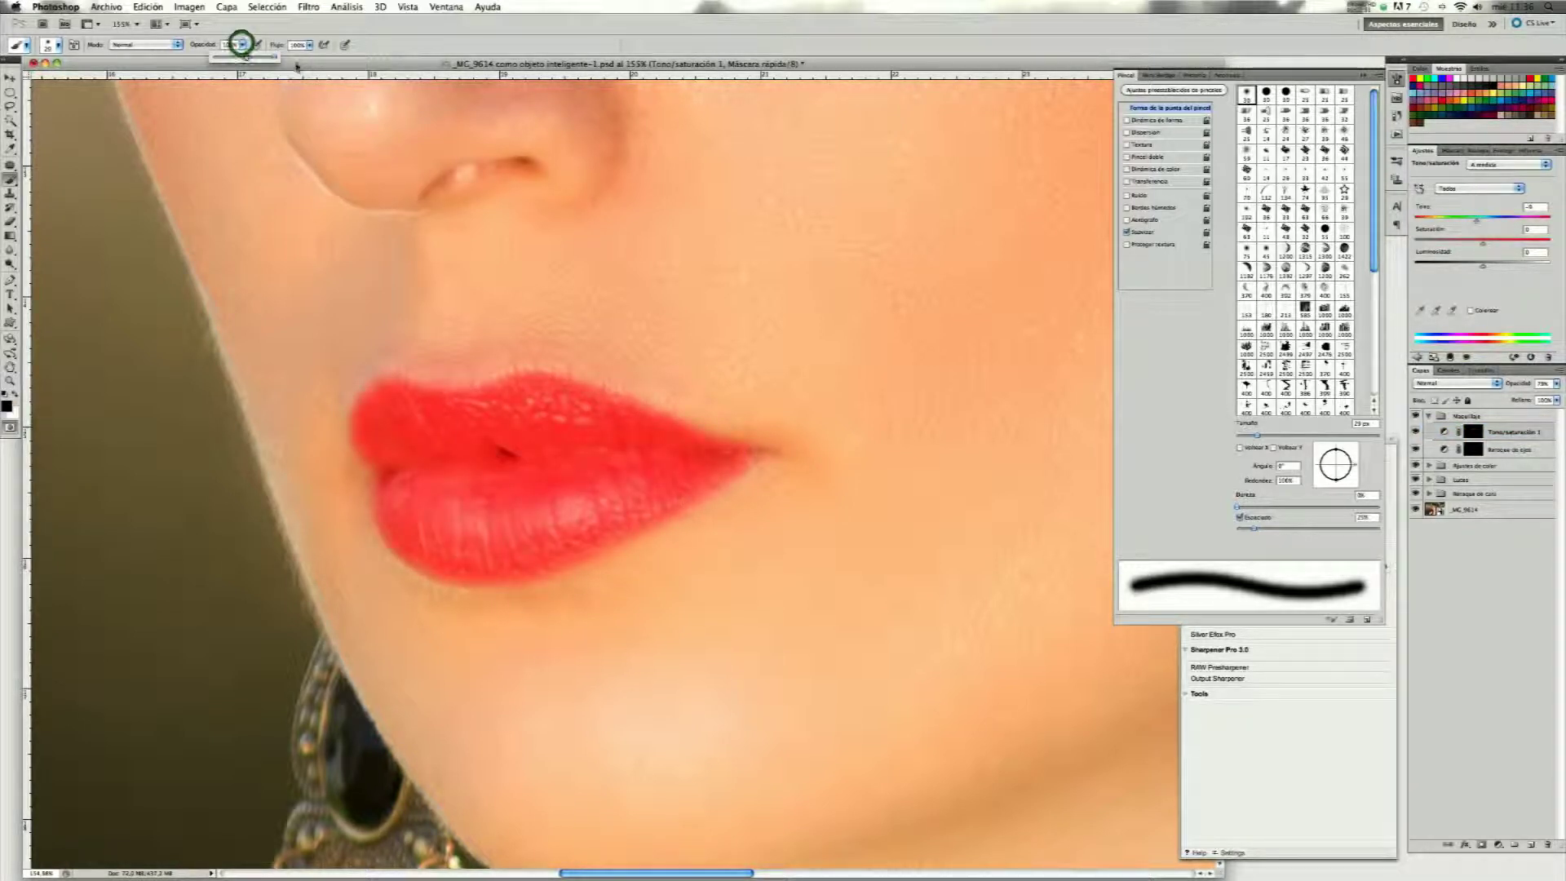
click(390, 487)
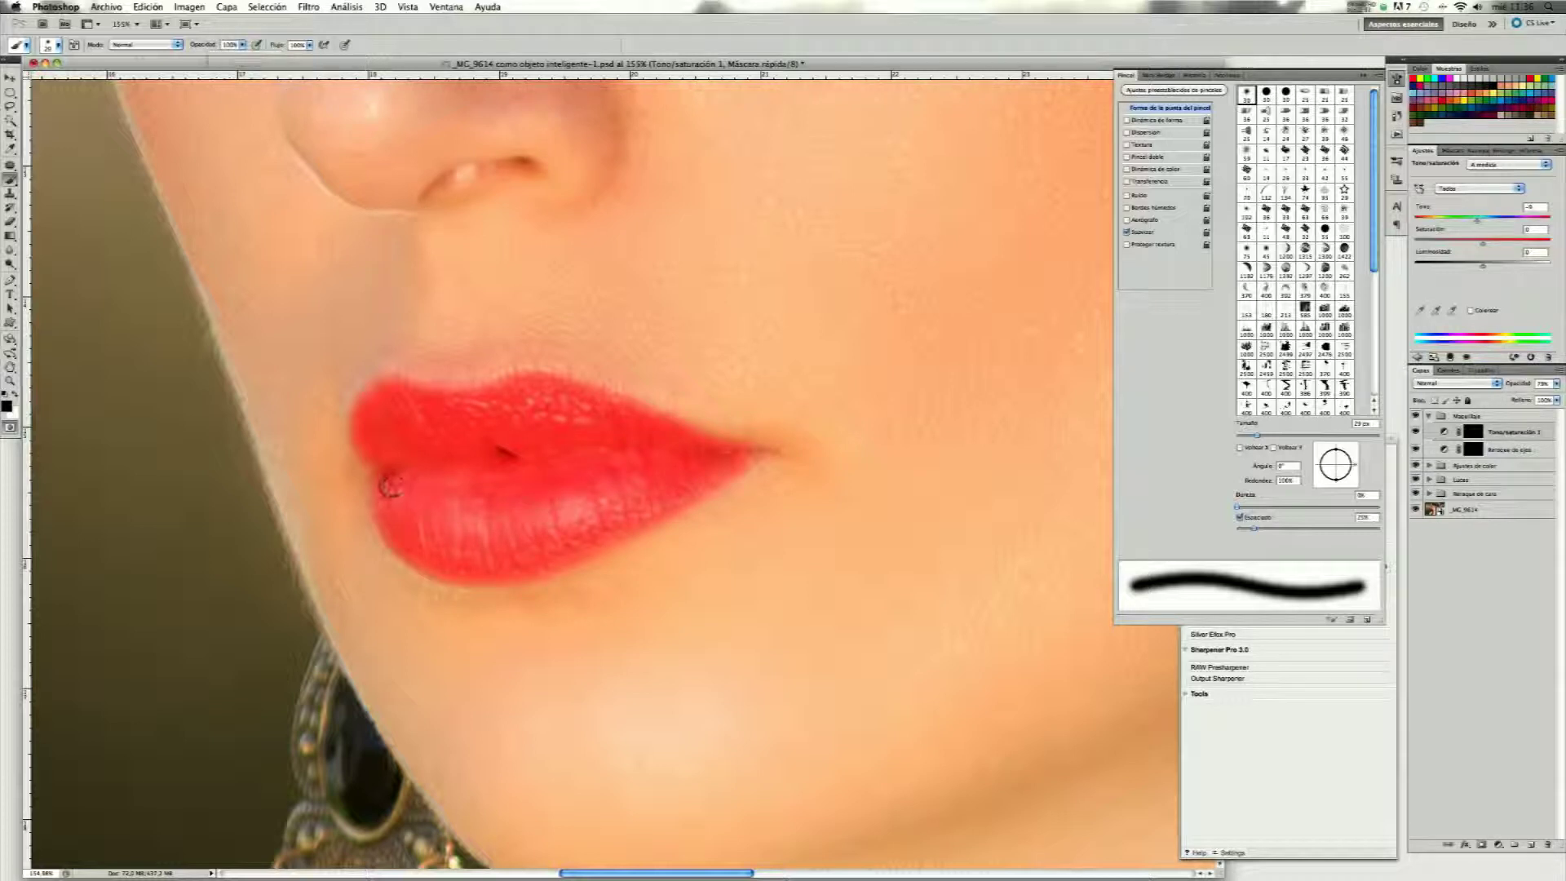
Fill the remaining lip mask gaps, using a 49 px brush near the upper-lip corner, then convert to a selection.
click(395, 484)
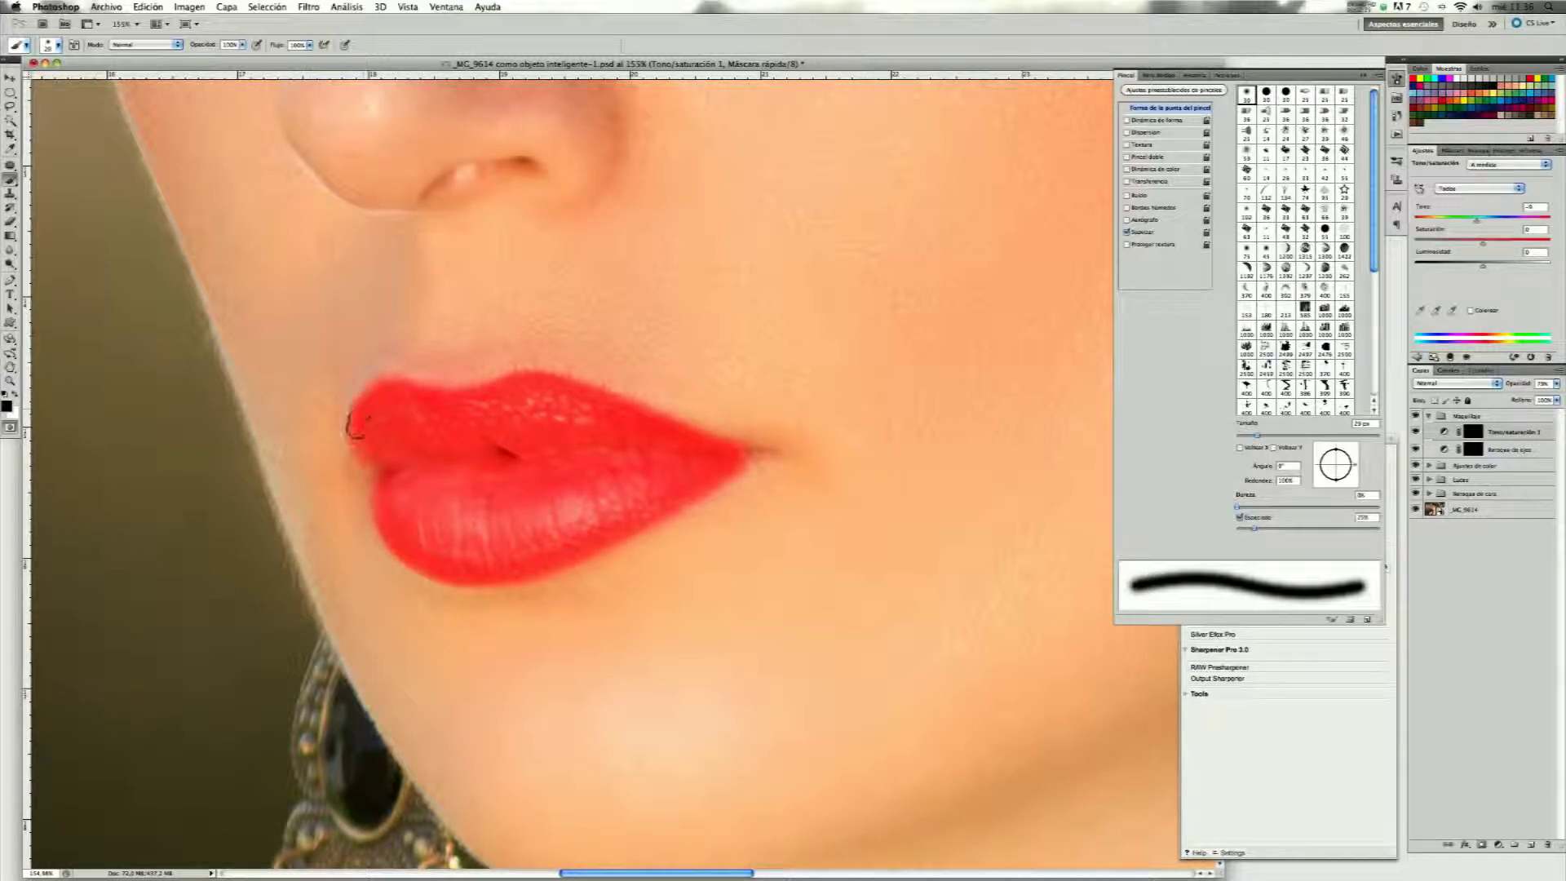
drag(412, 479, 460, 510)
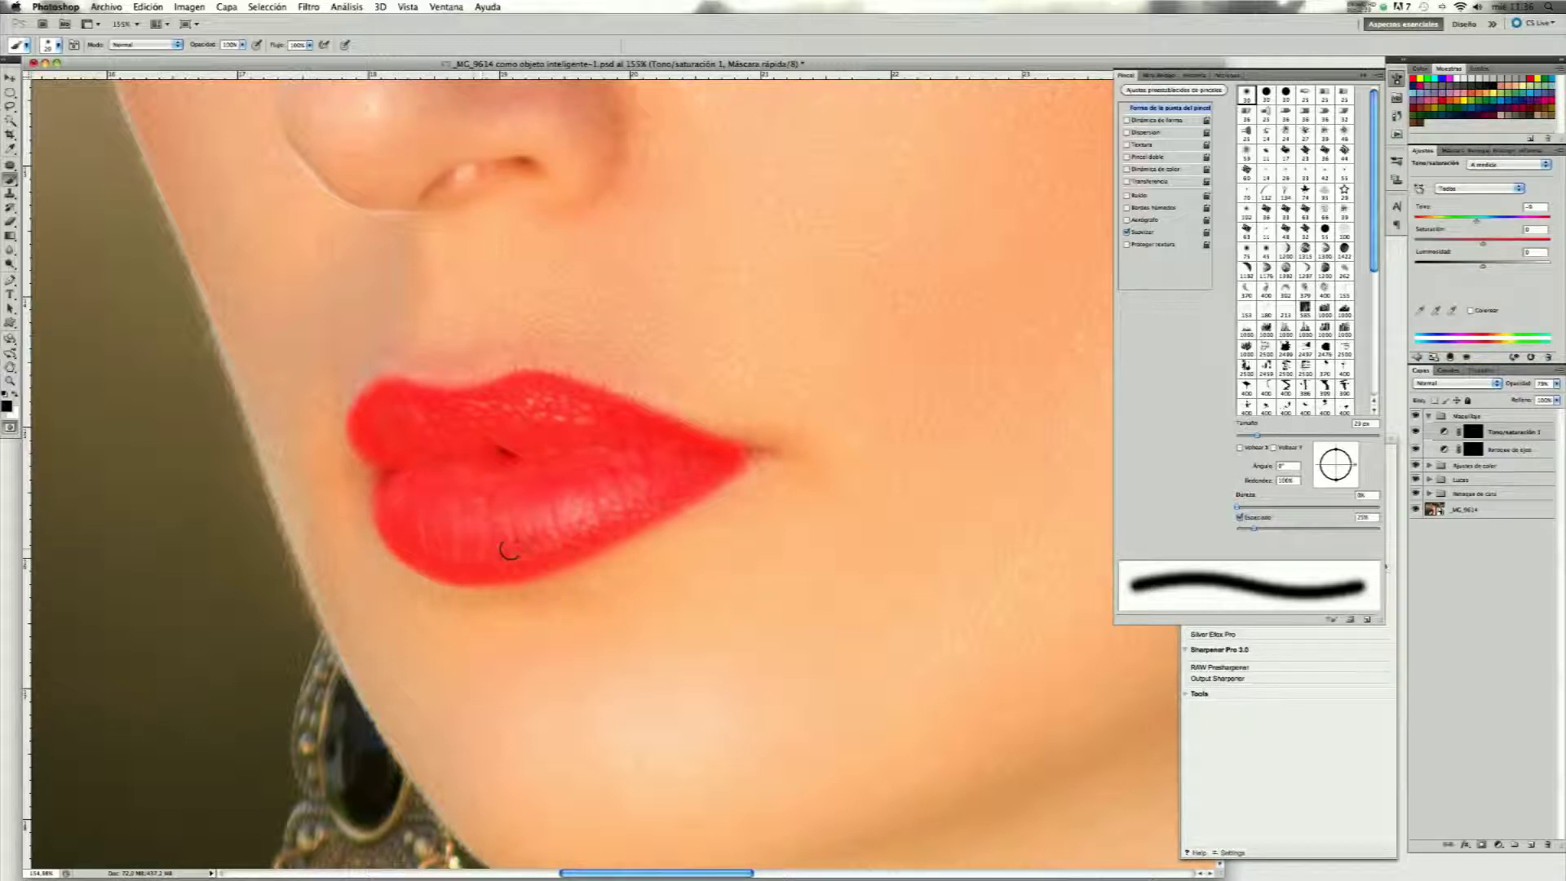
drag(509, 549, 509, 512)
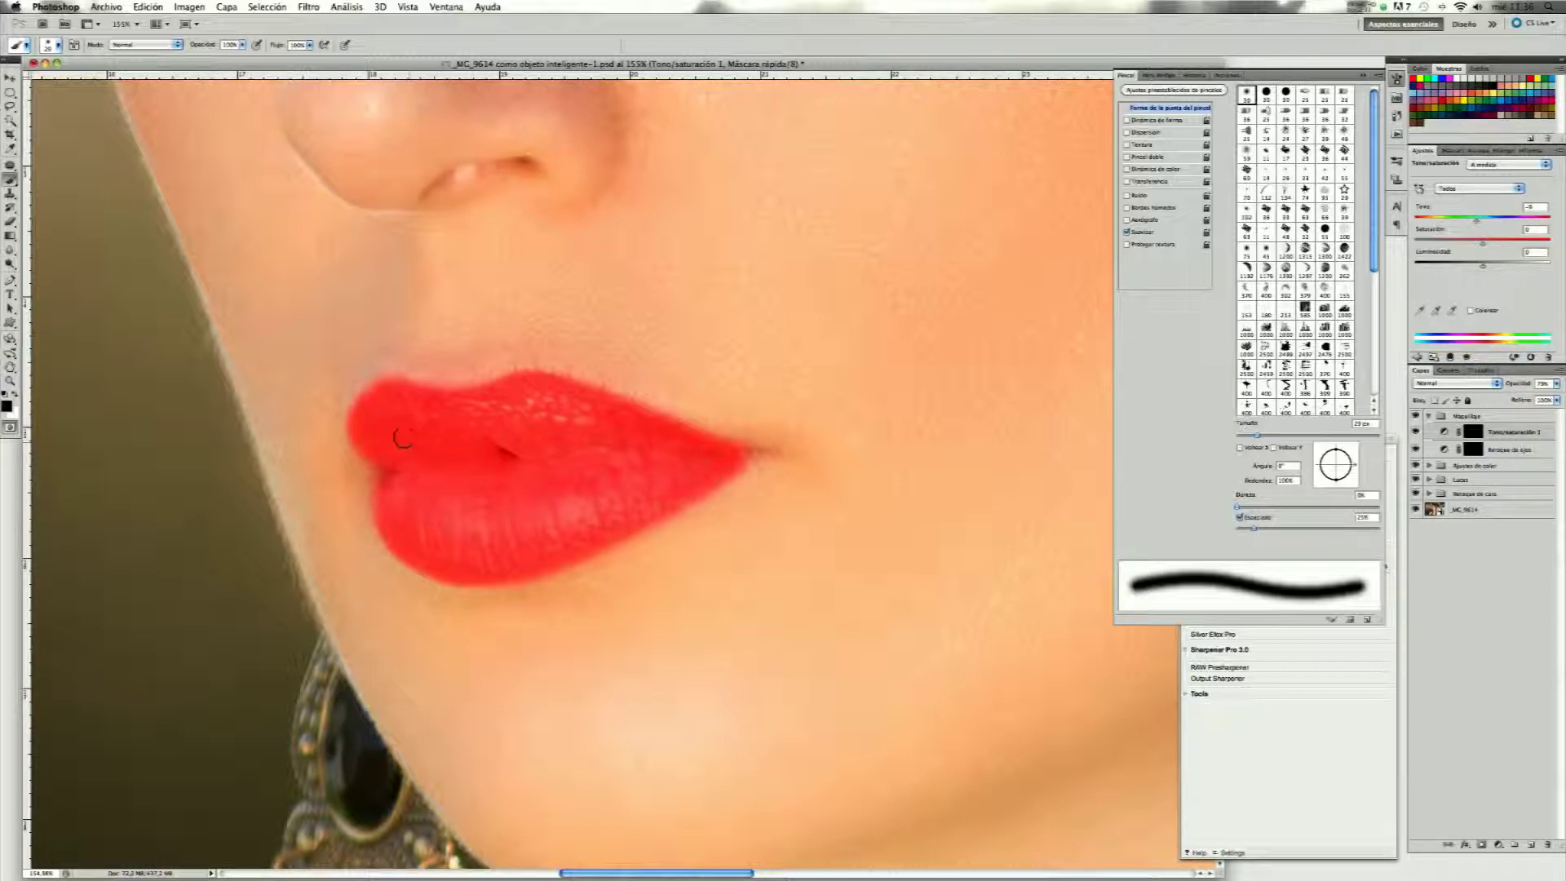
drag(400, 414, 563, 418)
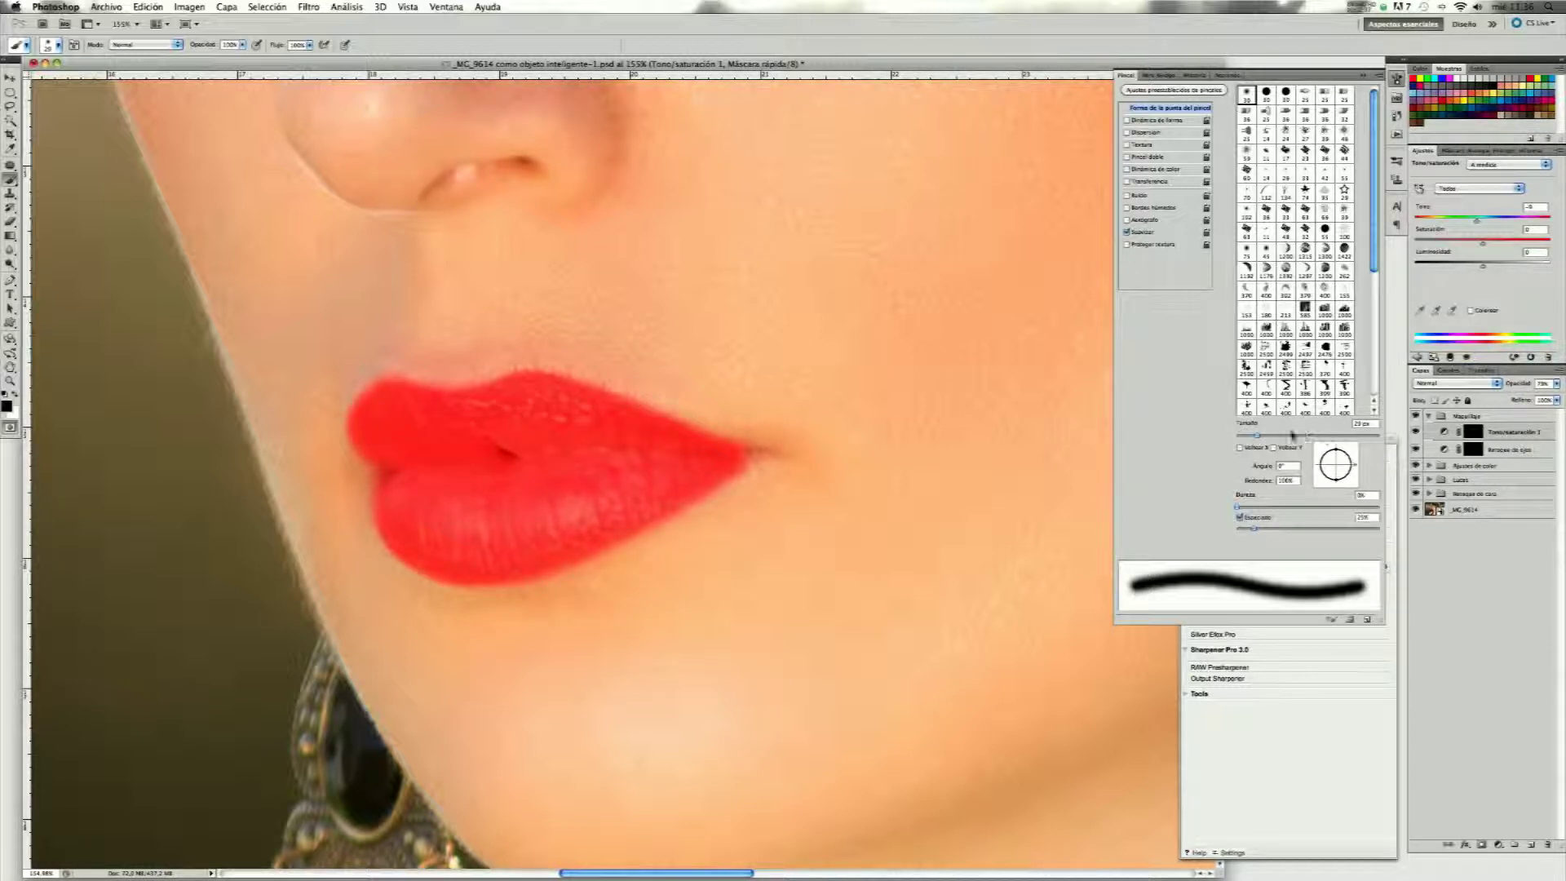
drag(1267, 438, 1272, 436)
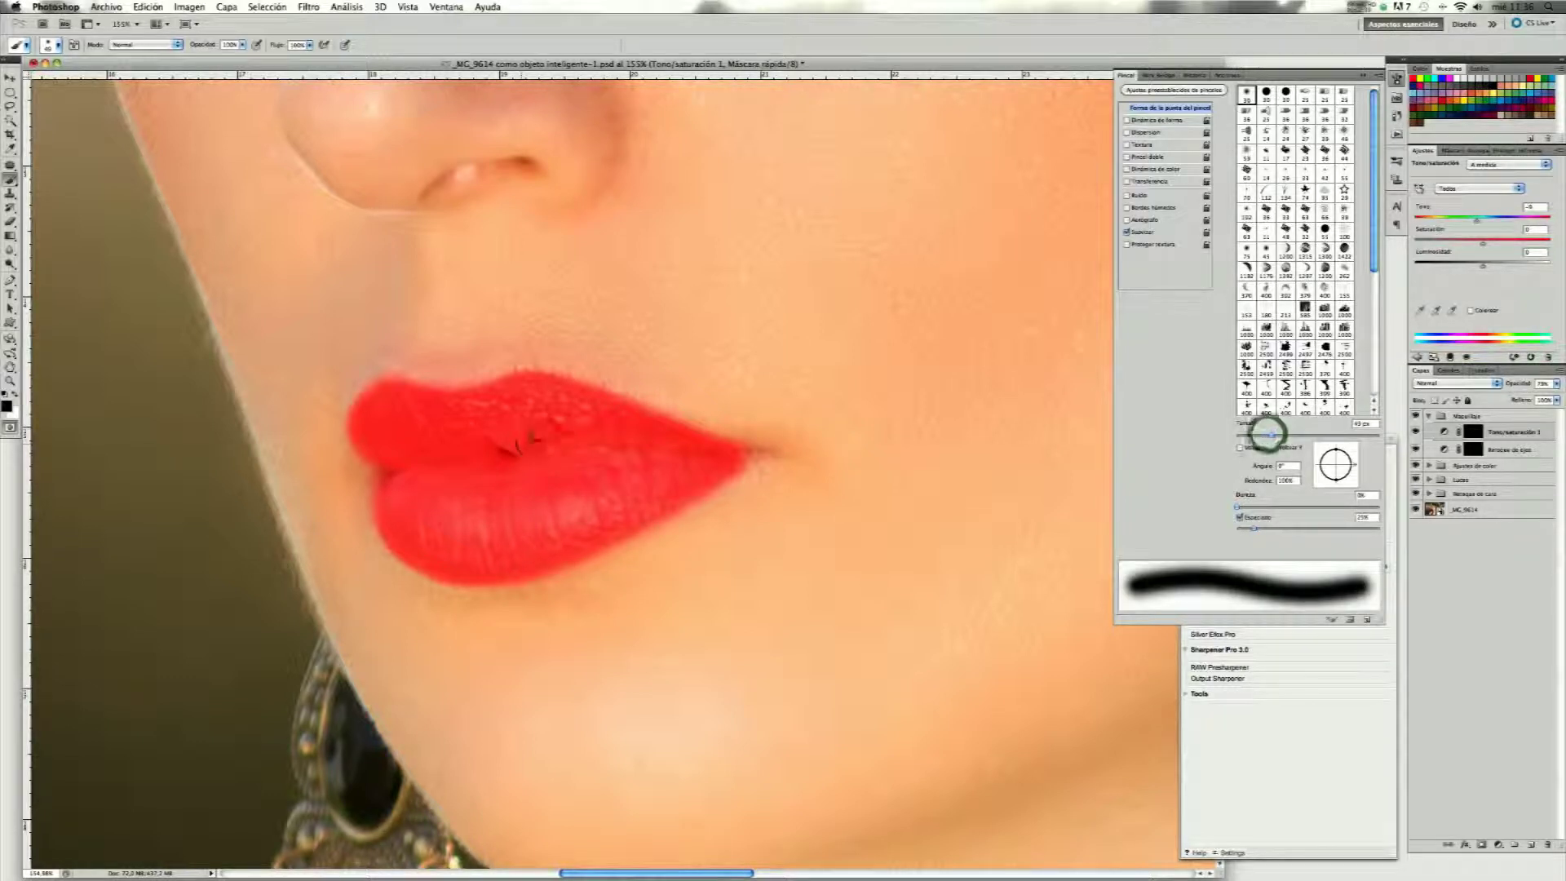
drag(534, 441, 494, 431)
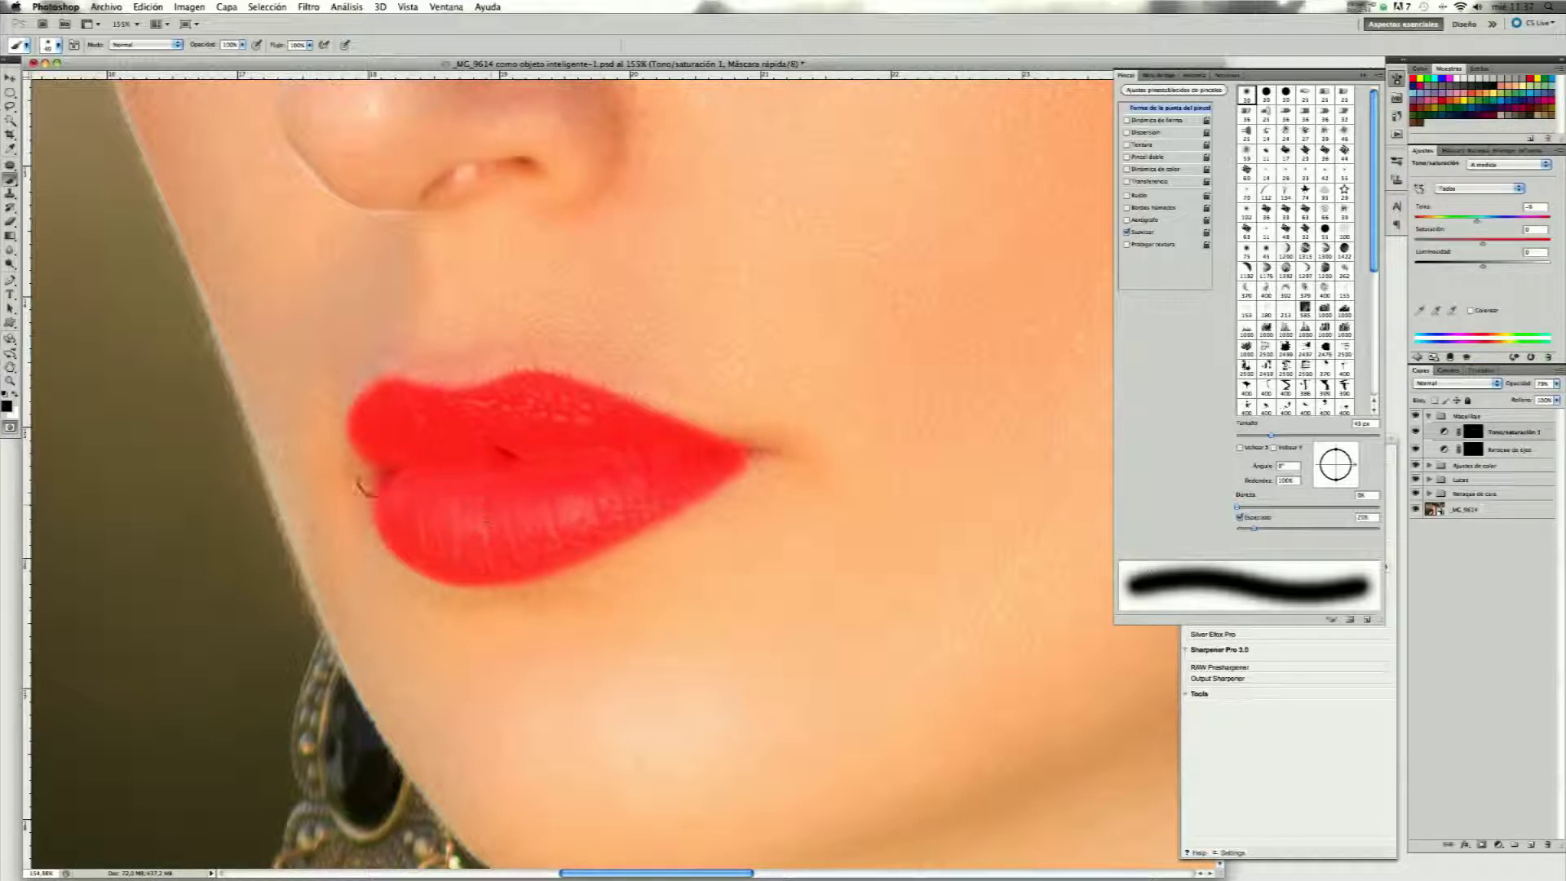
click(12, 427)
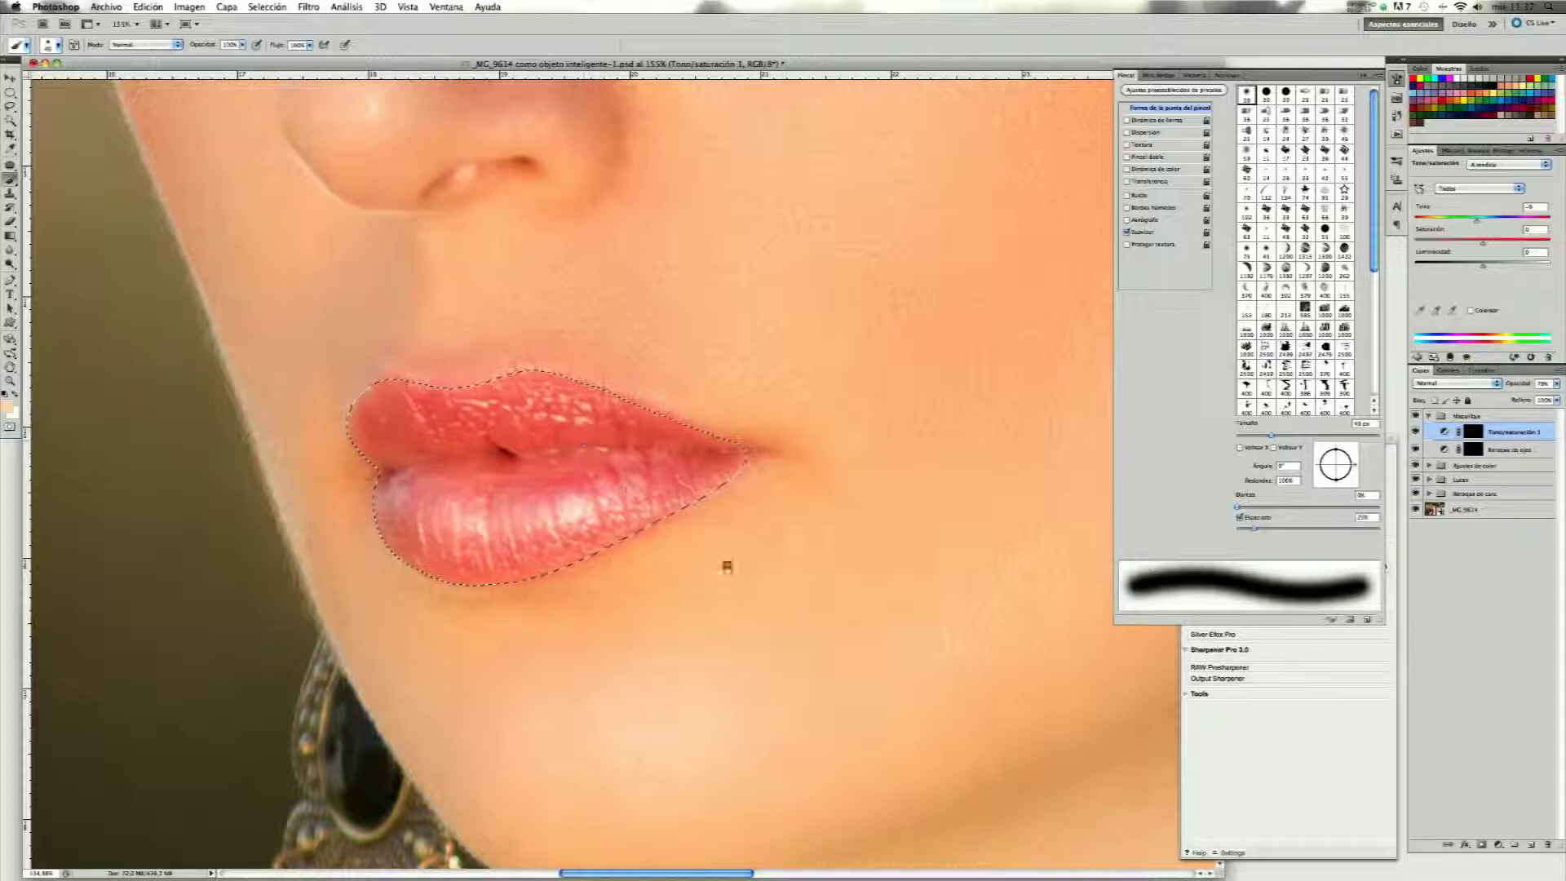
Add a Solid Color fill layer over the lip selection via the Layers panel adjustment menu.
click(226, 6)
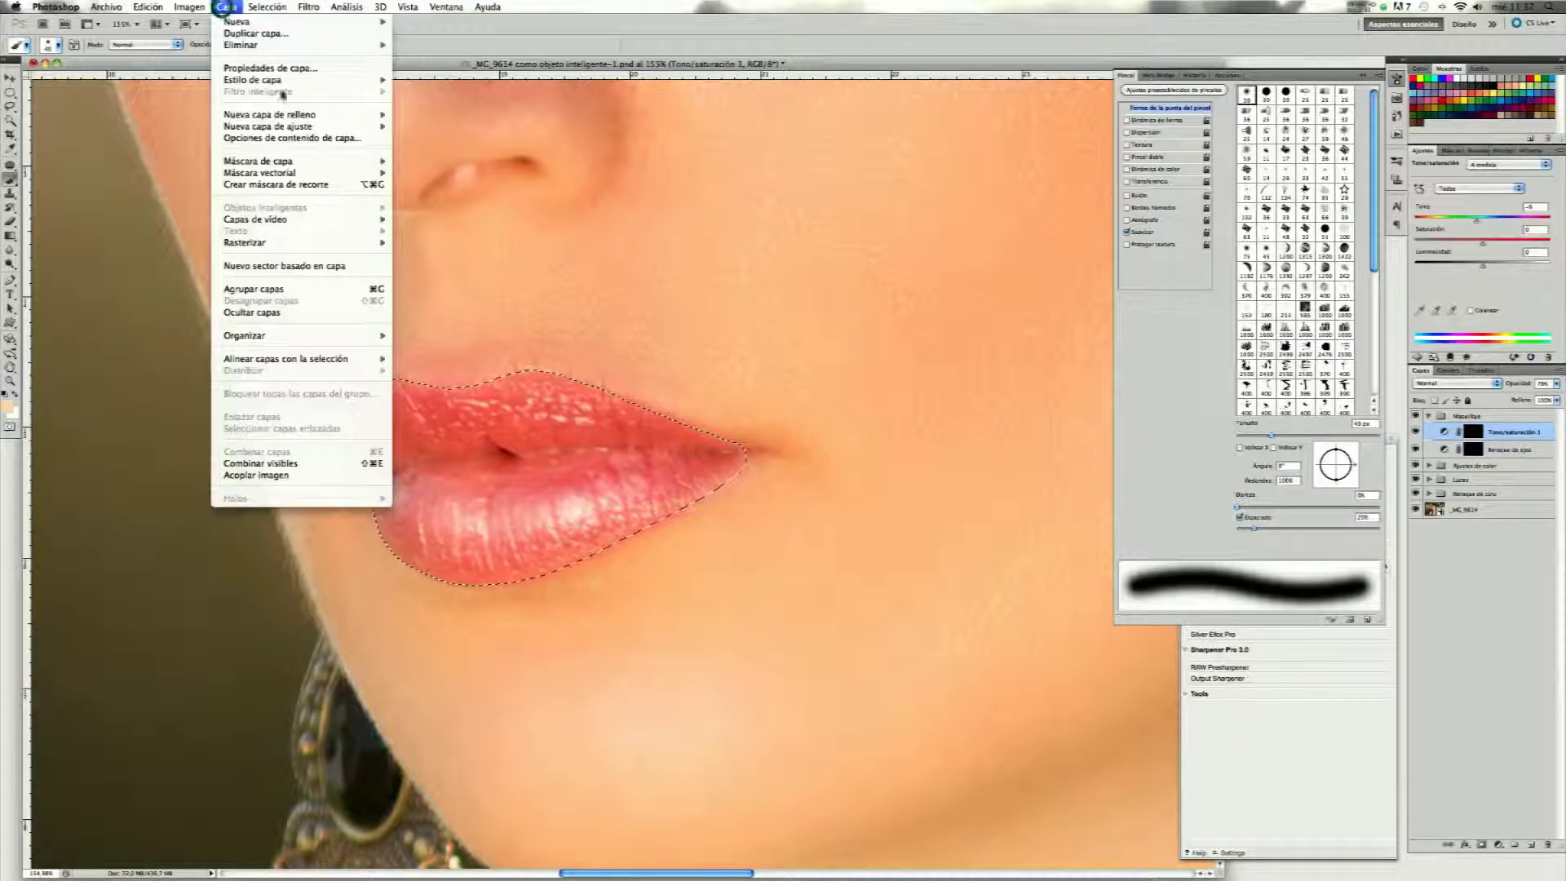
mouse_move(268, 125)
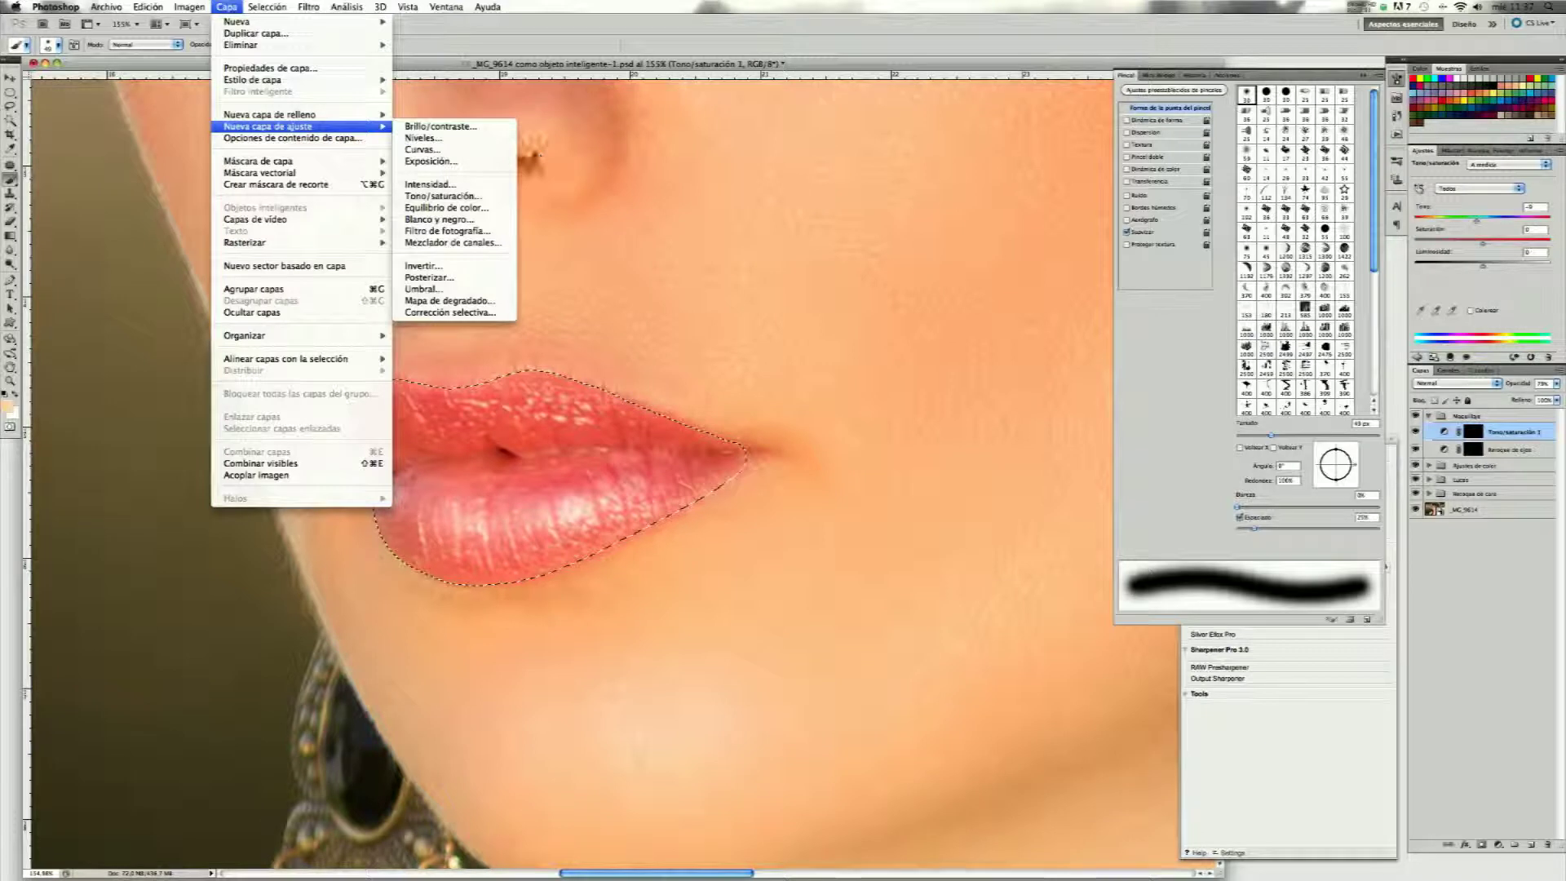
click(485, 211)
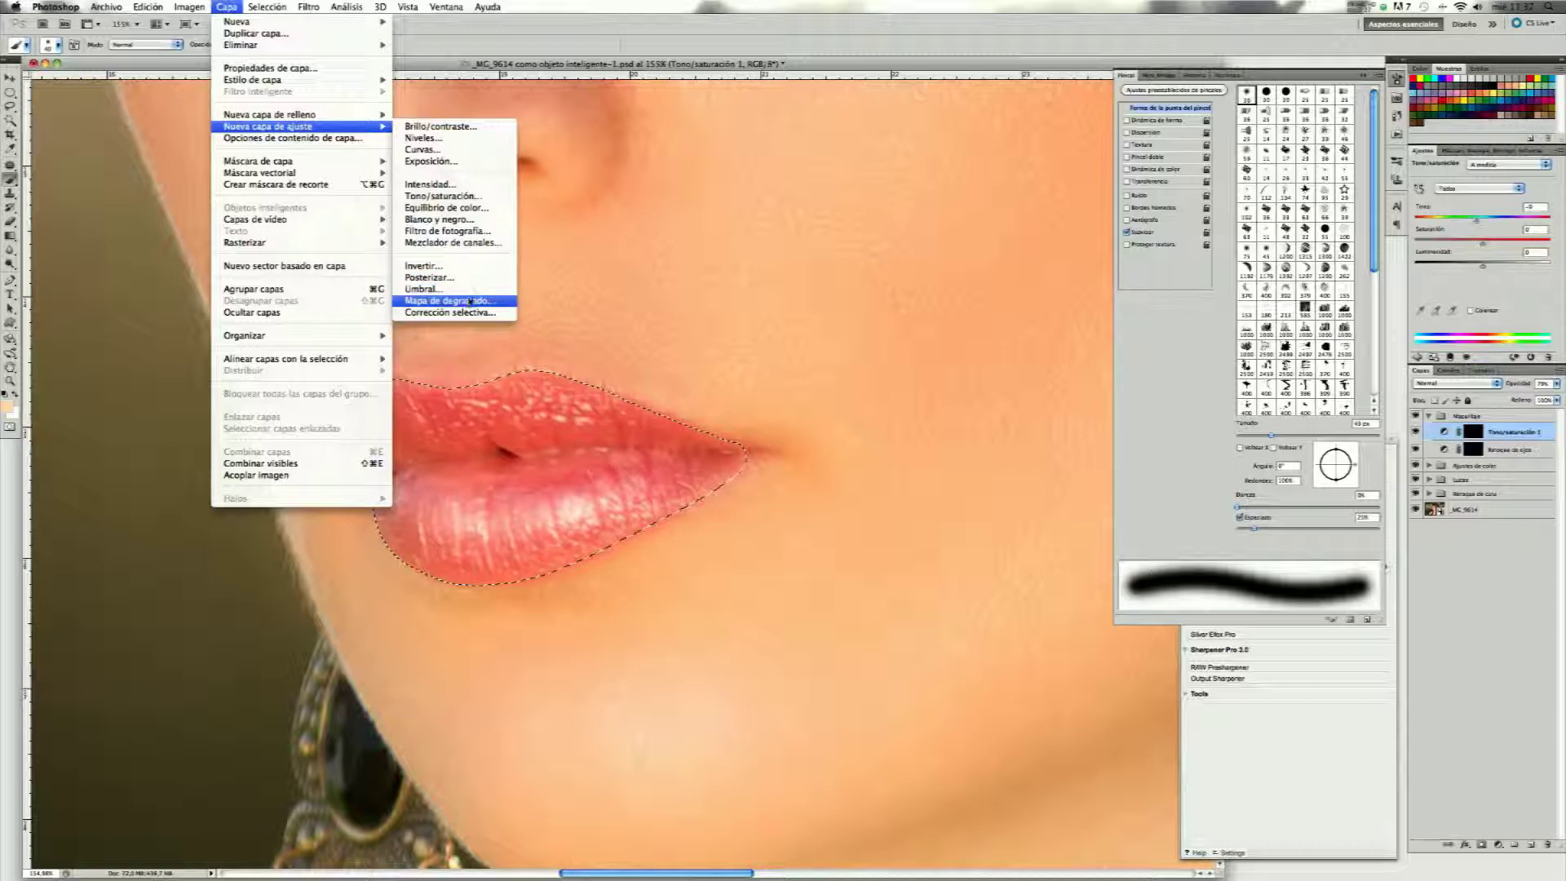
click(488, 291)
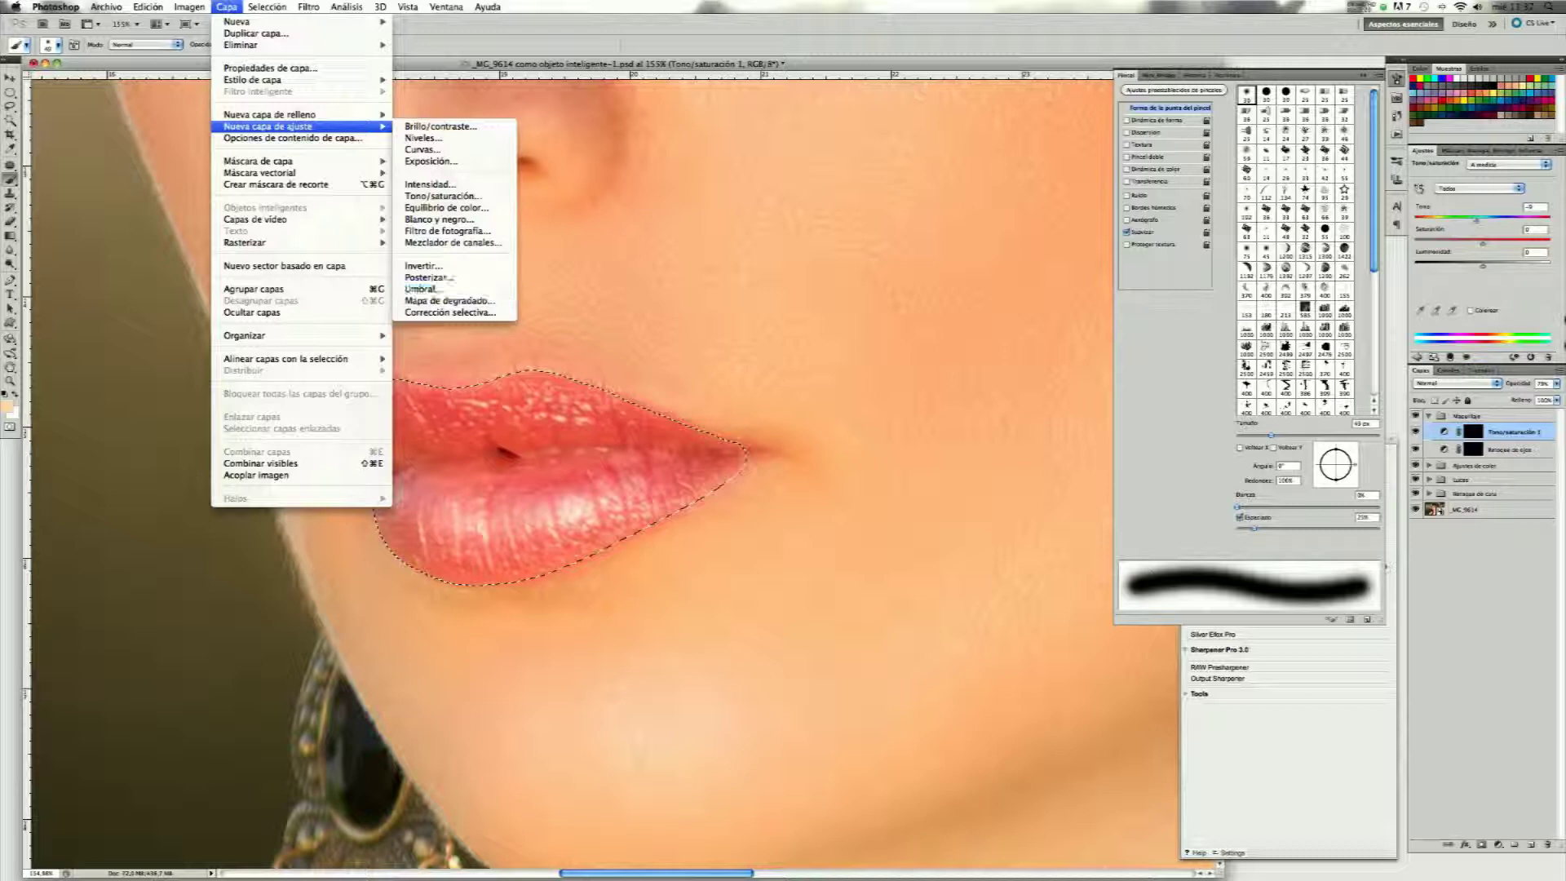
click(1499, 842)
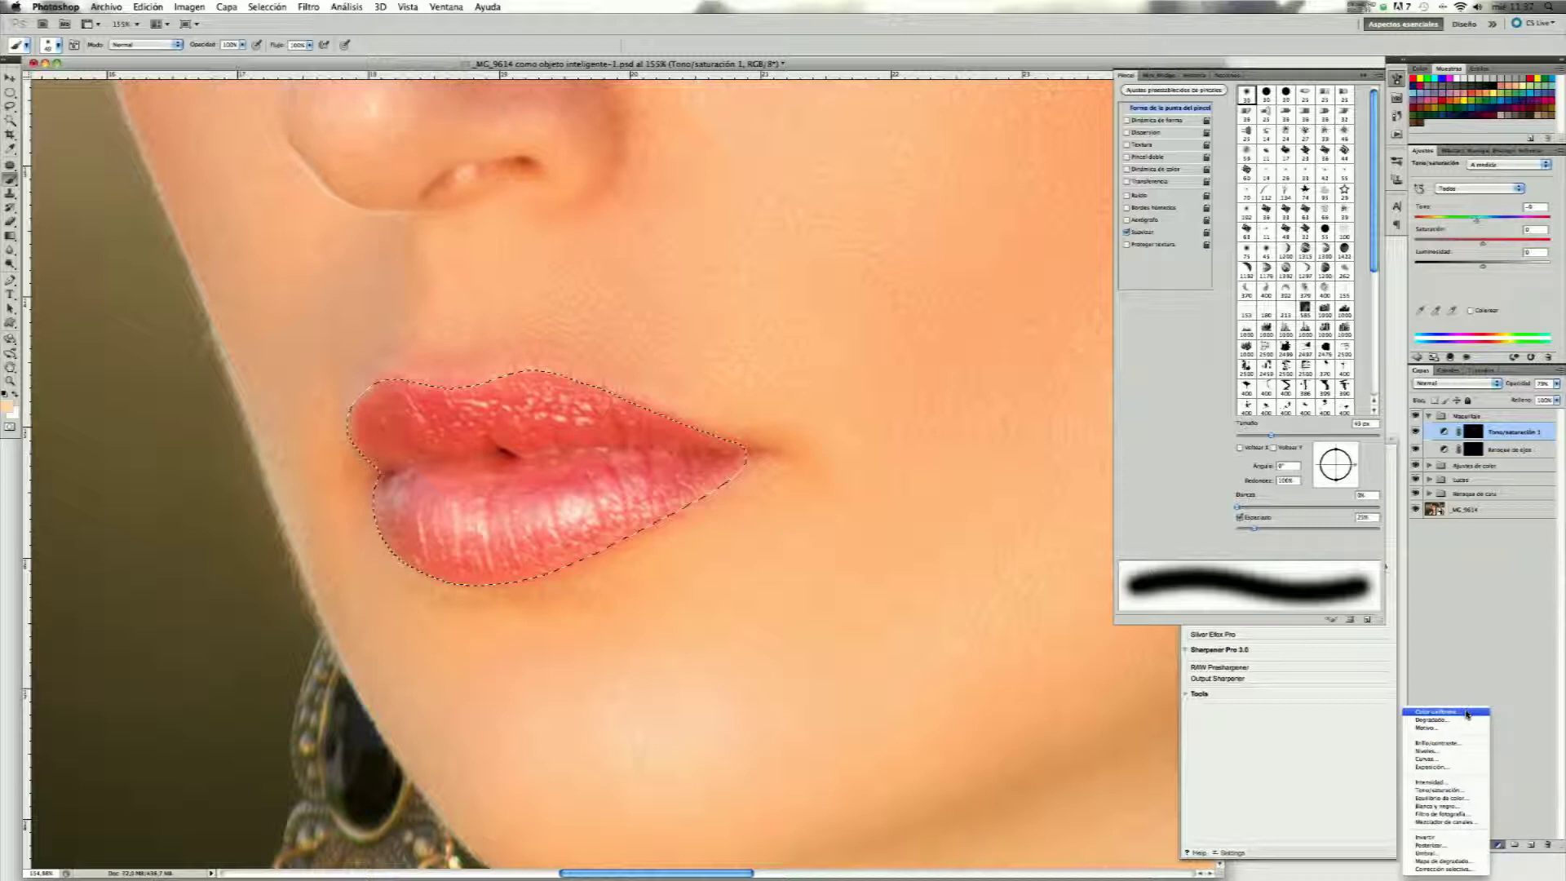
click(1467, 713)
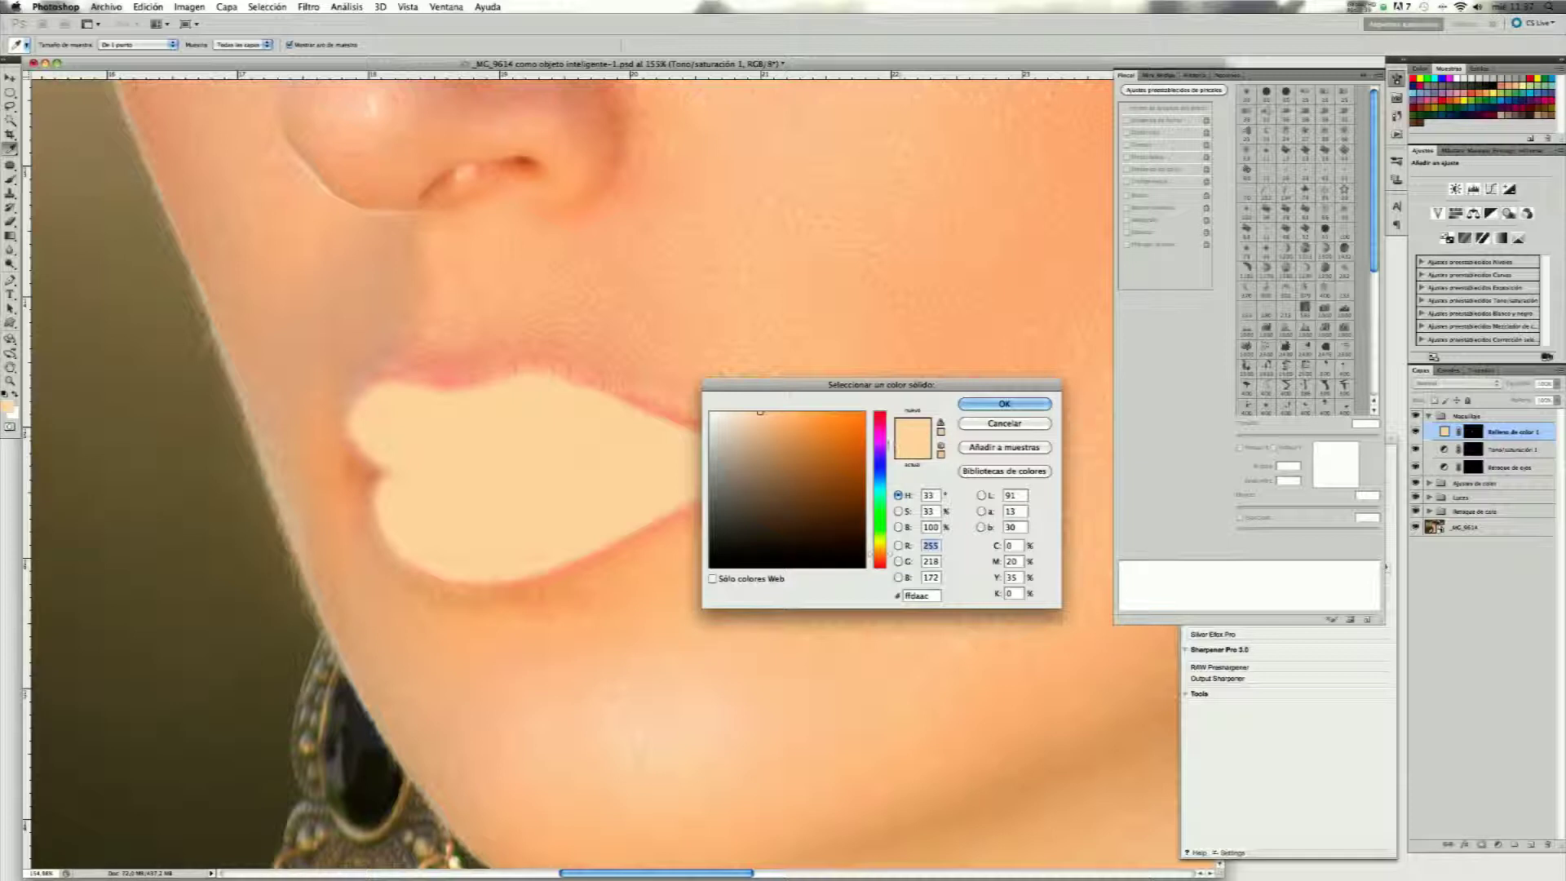
Change the lip fill colour from brown through pink shades to a vivid magenta and confirm it.
drag(832, 426, 838, 460)
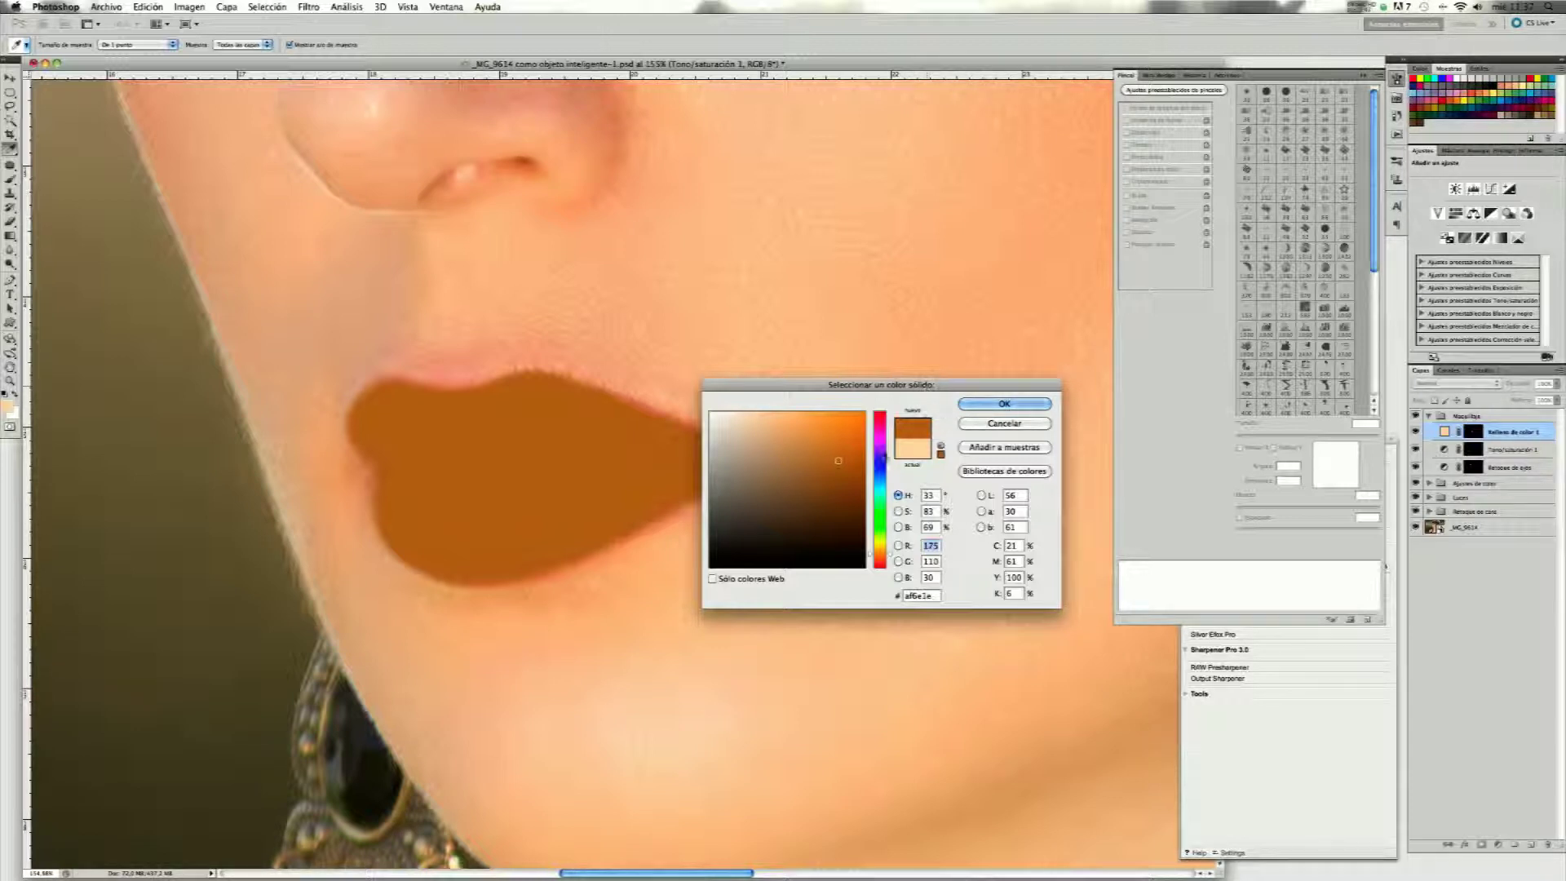
click(880, 446)
drag(881, 447, 881, 437)
click(773, 437)
drag(776, 439, 758, 441)
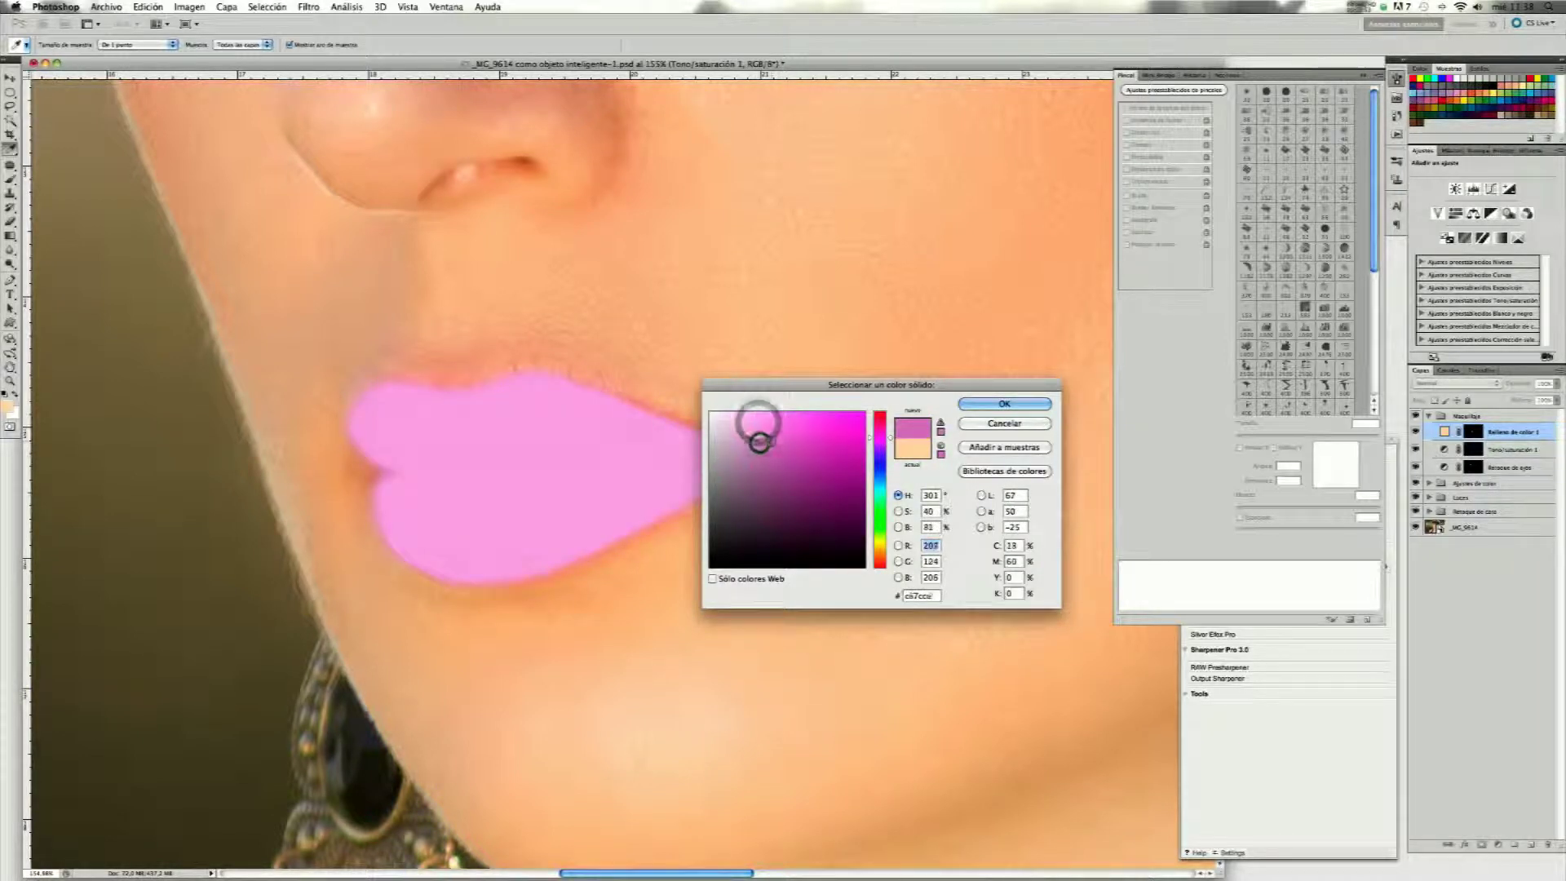
click(819, 429)
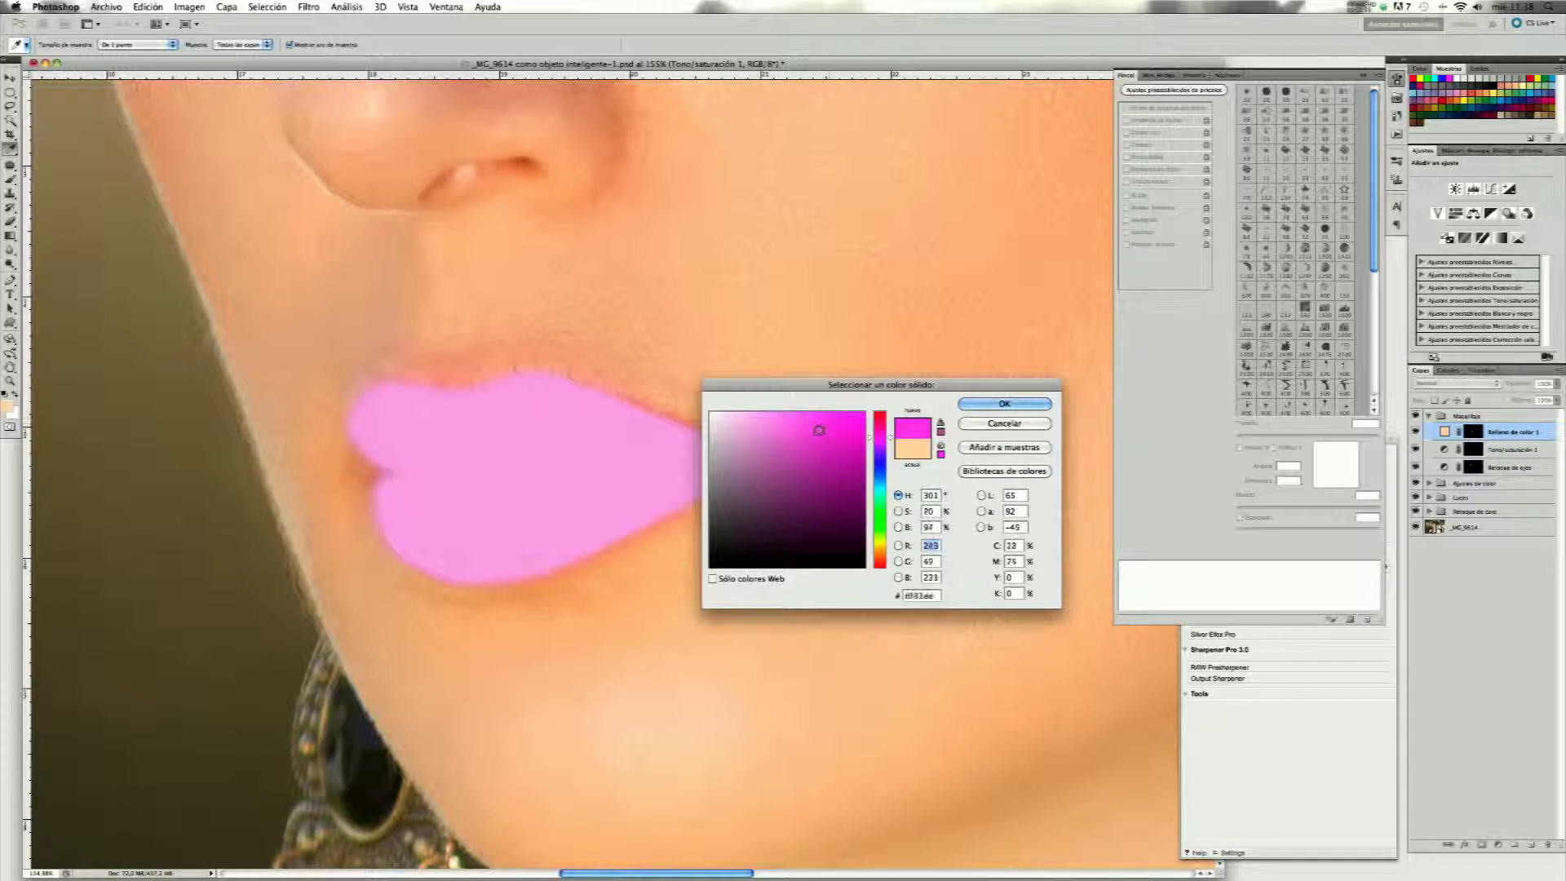
click(998, 404)
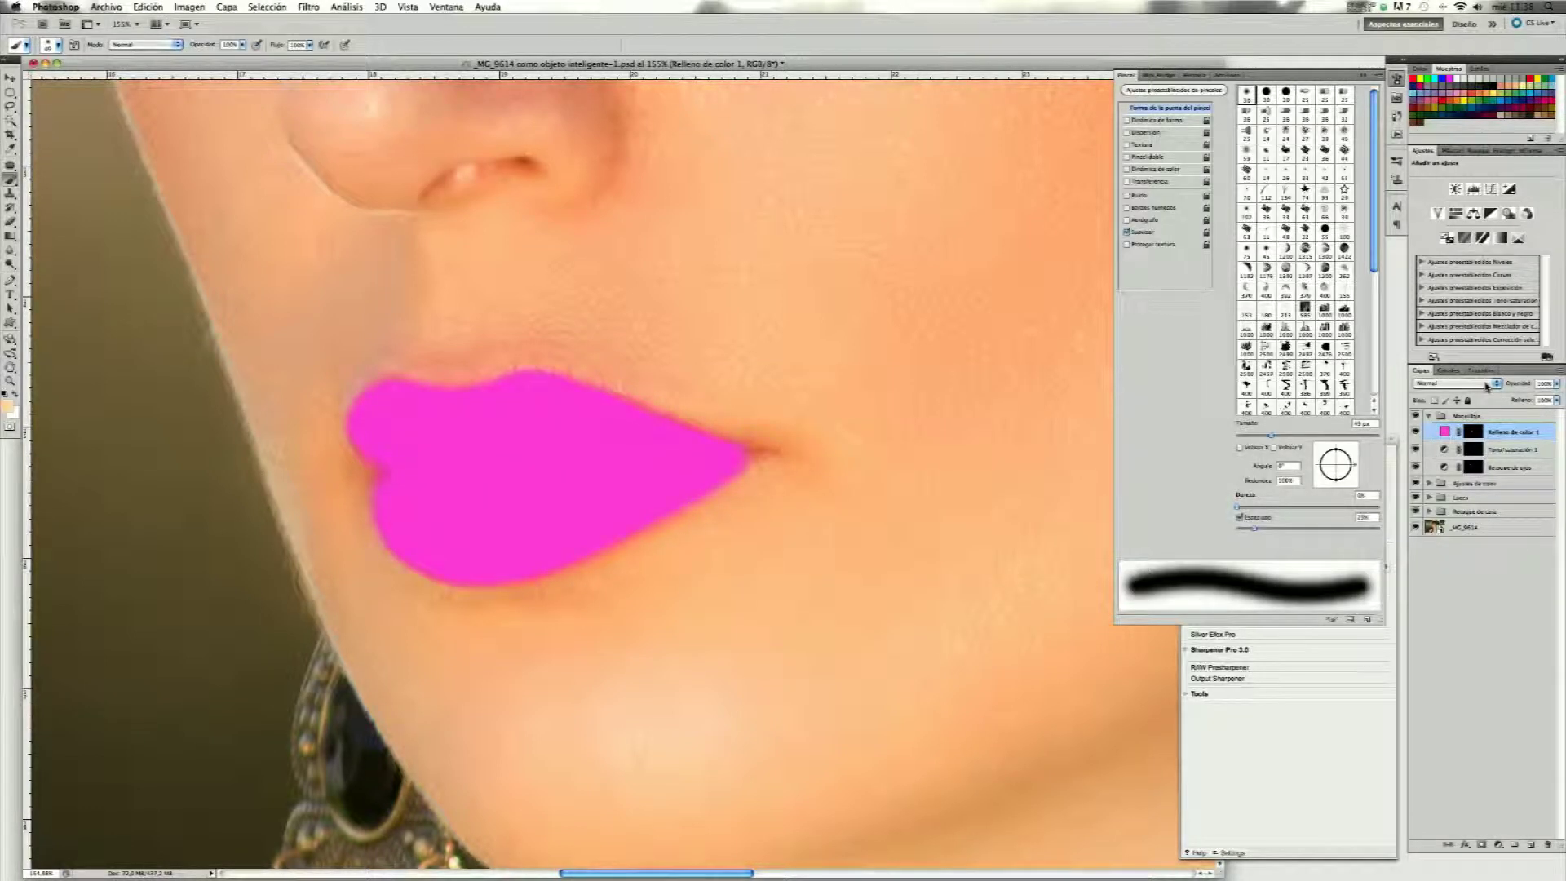
click(1487, 385)
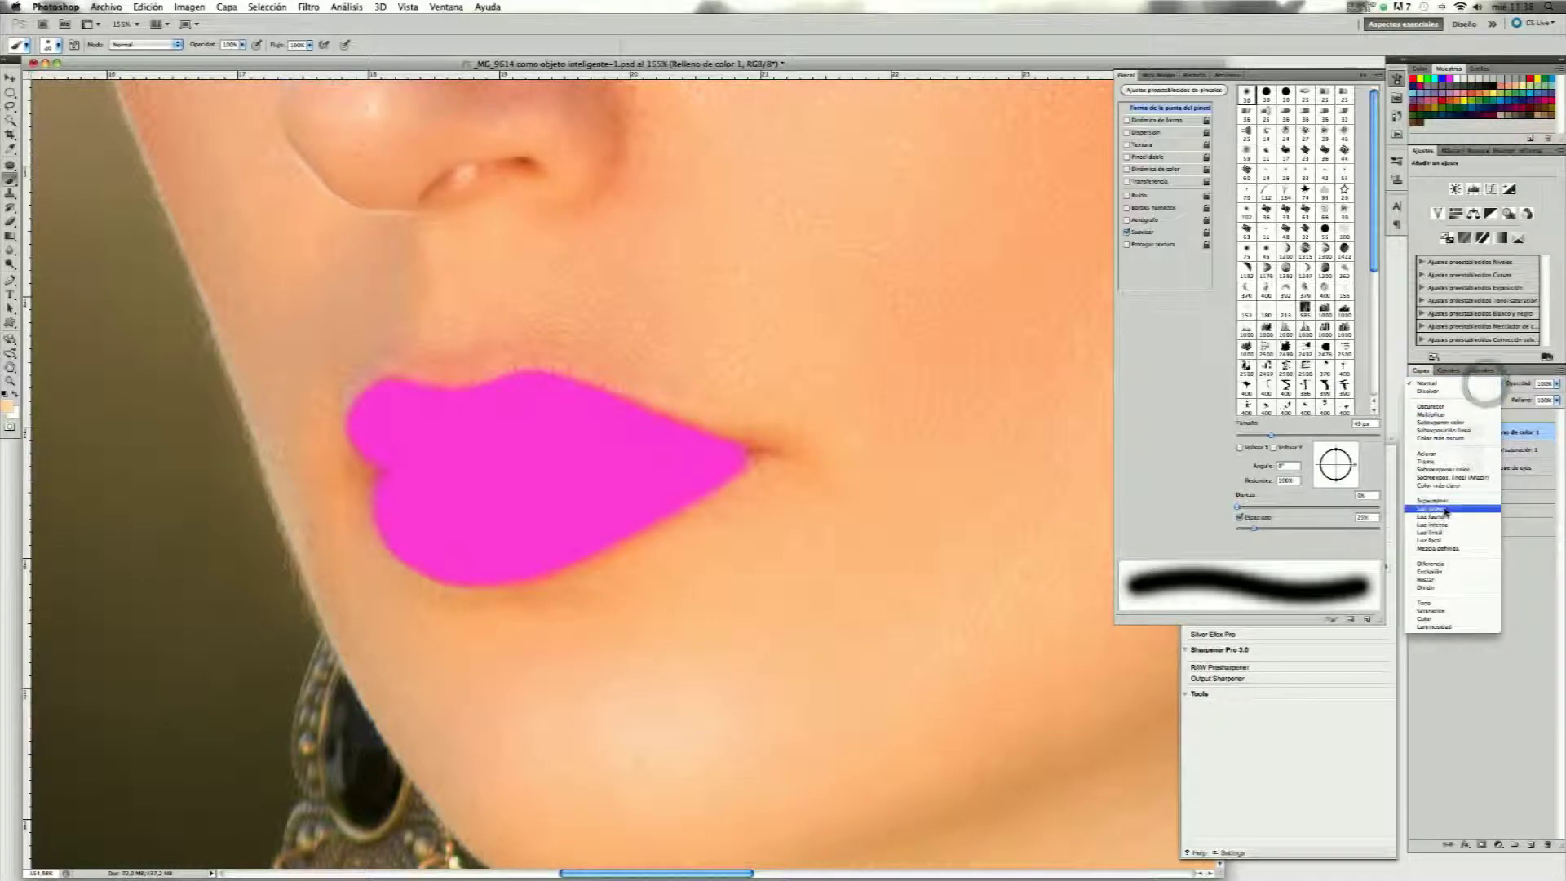
Blend the lip fill in Luz suave and recolour it from magenta to a warm coral-orange.
click(1448, 511)
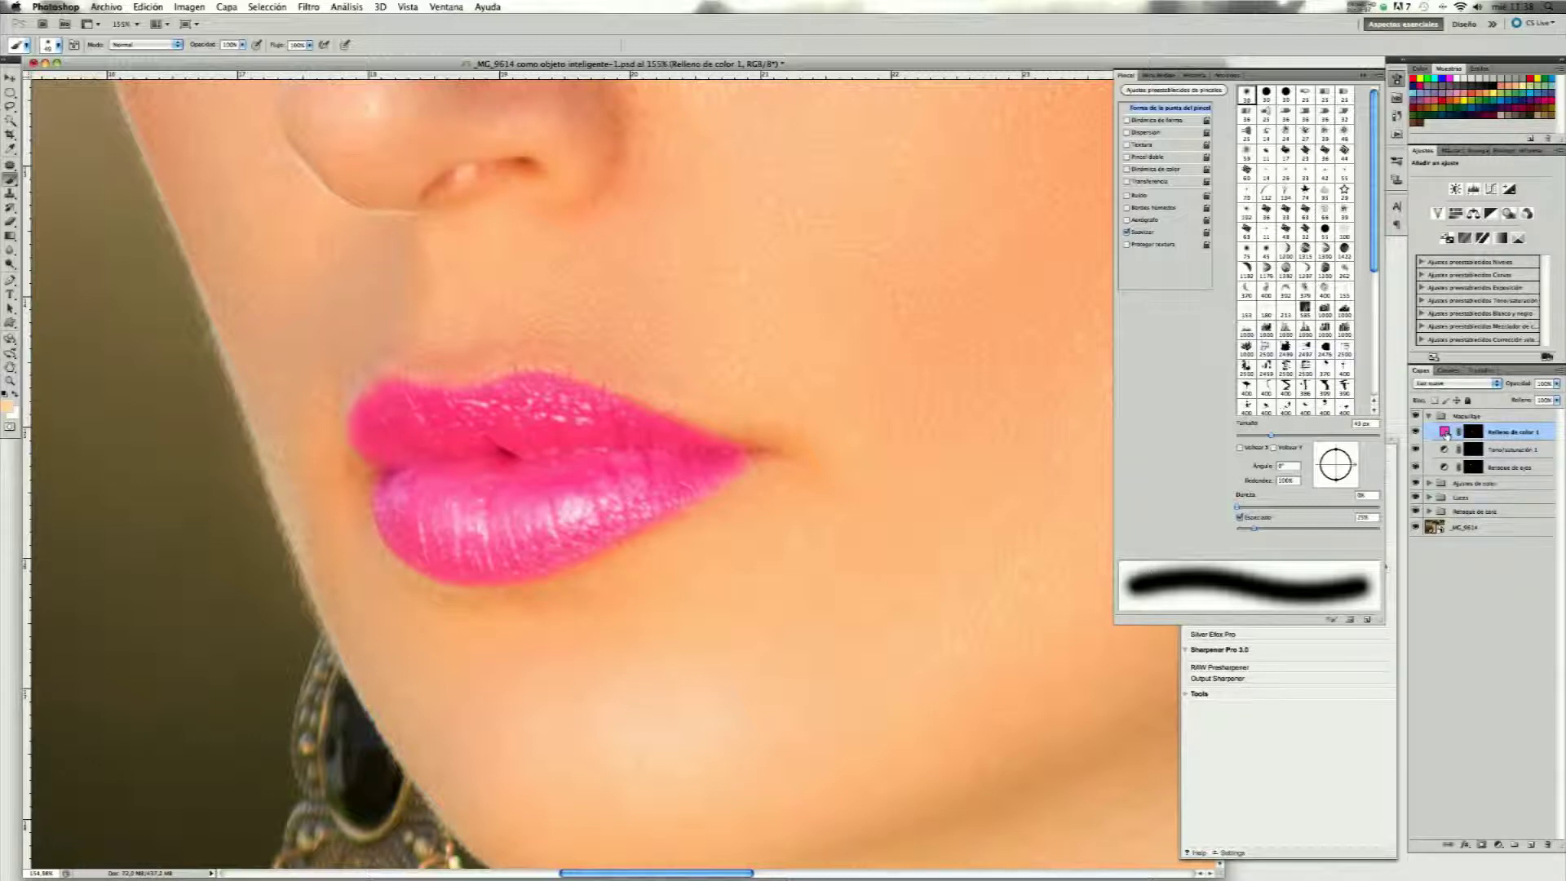
double_click(1446, 433)
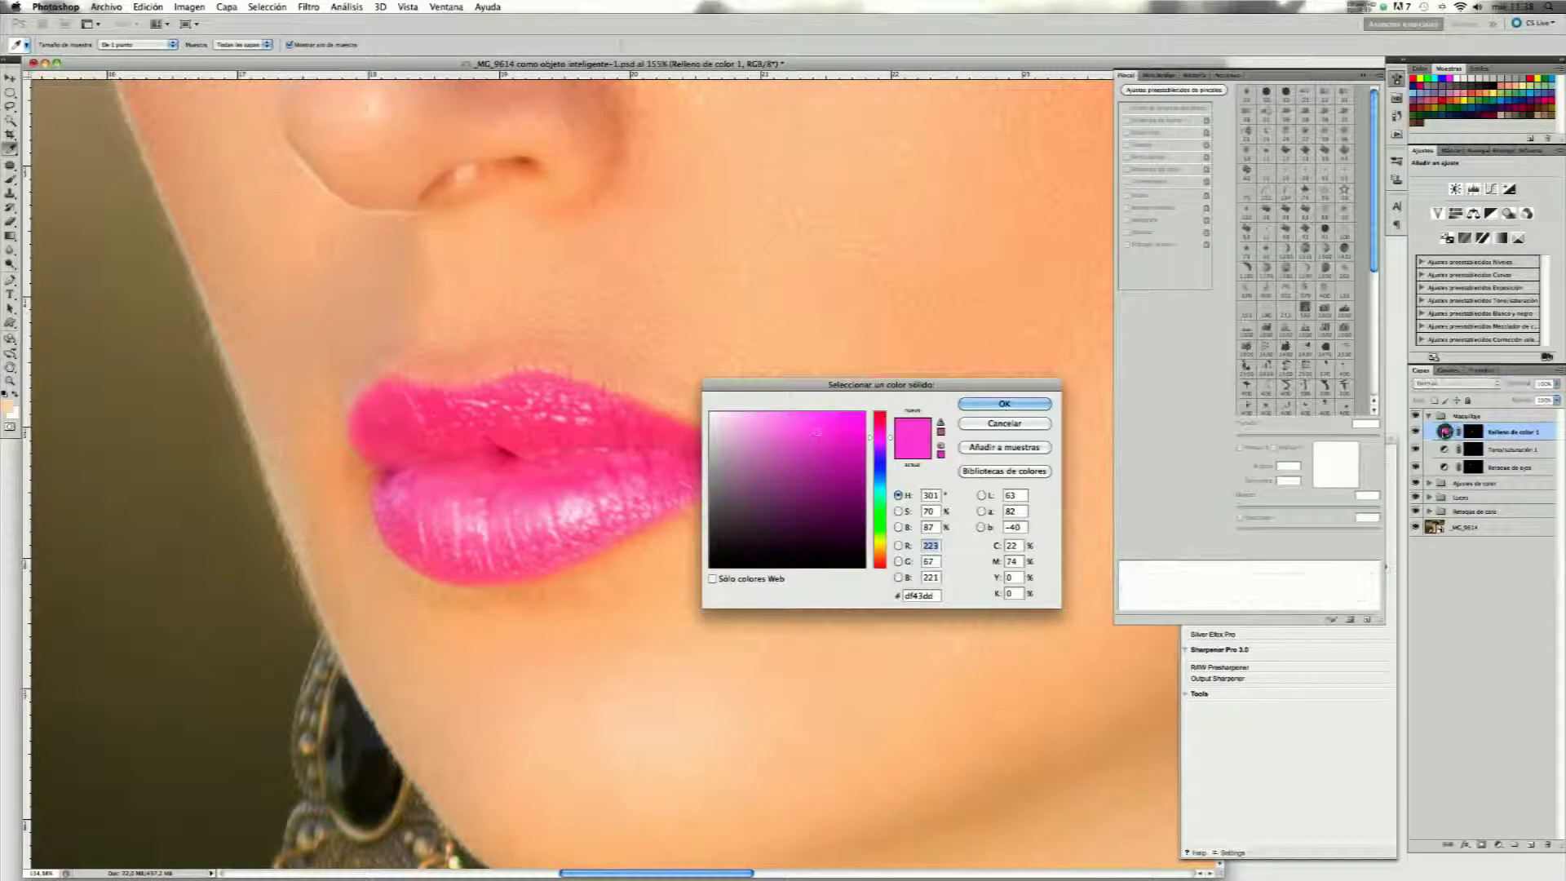
drag(826, 474, 805, 477)
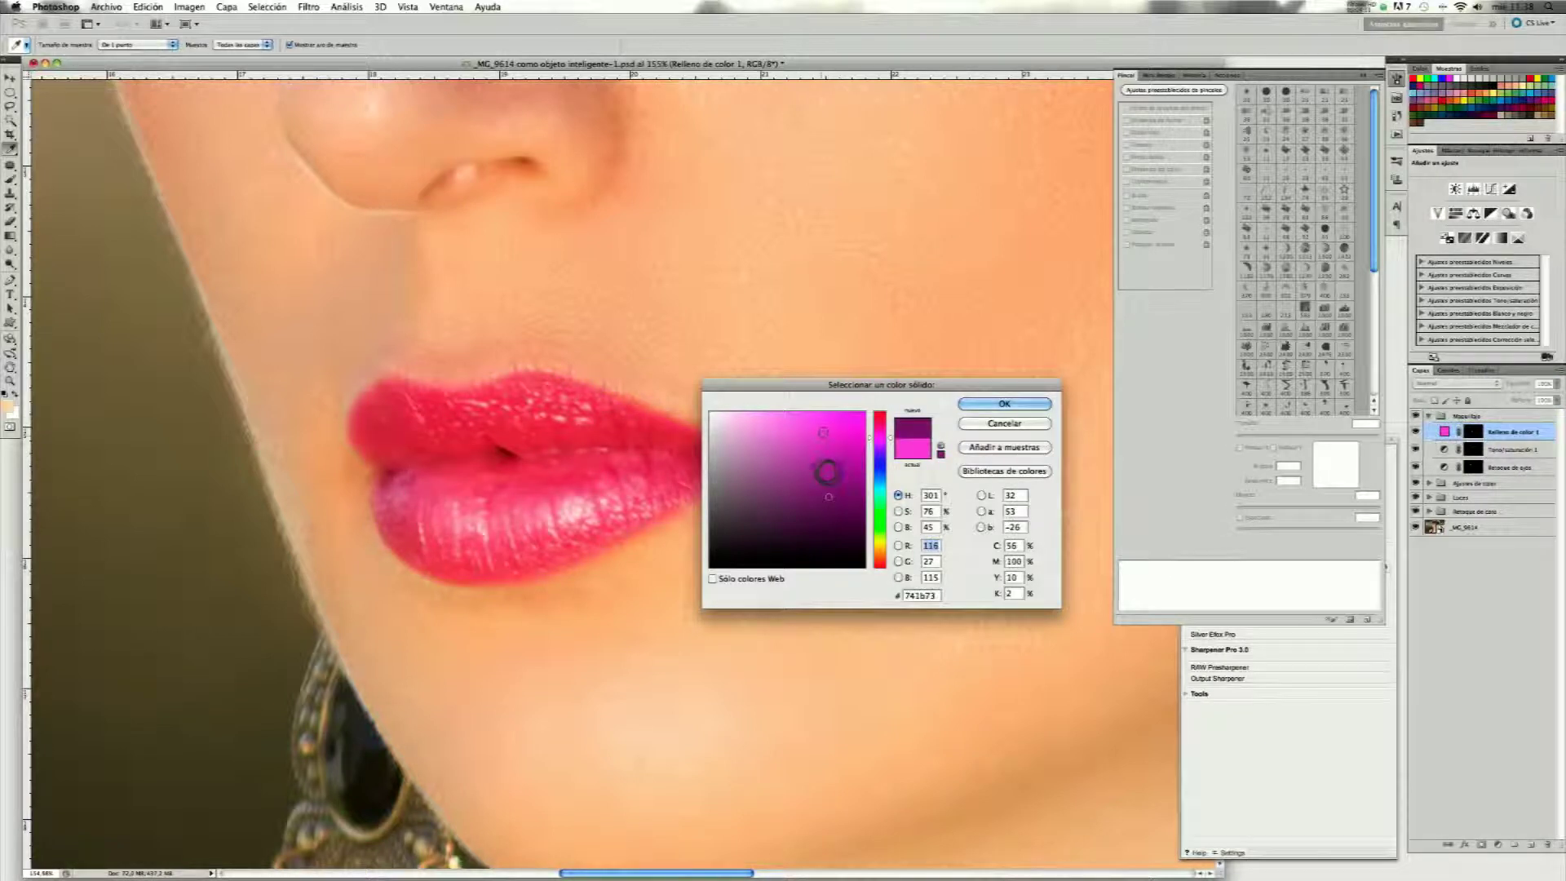
drag(870, 530, 884, 542)
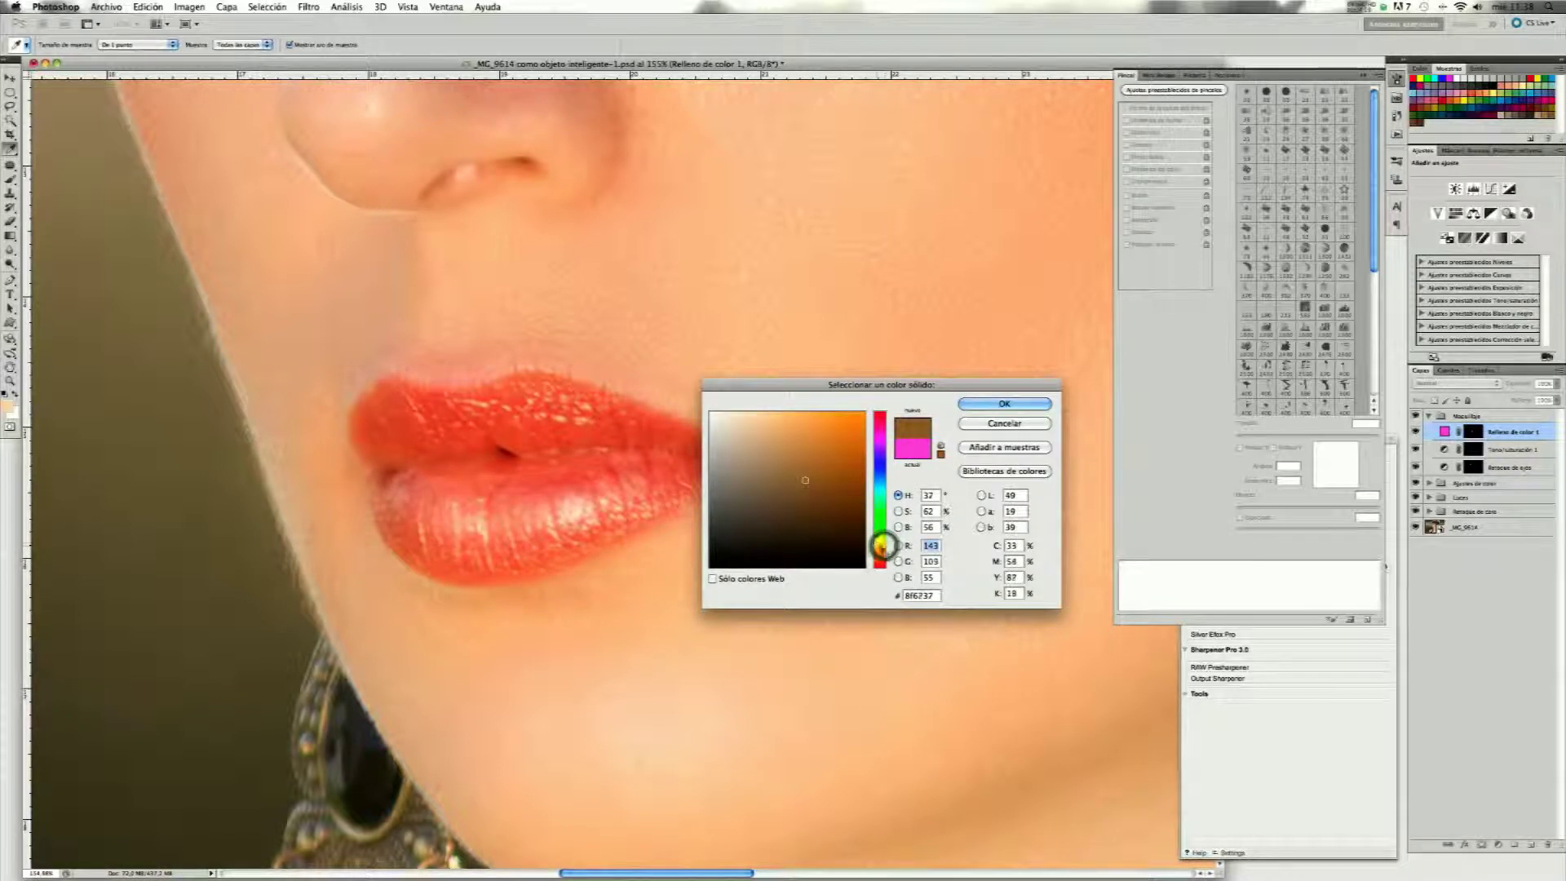
click(787, 447)
drag(787, 447, 809, 451)
click(1030, 404)
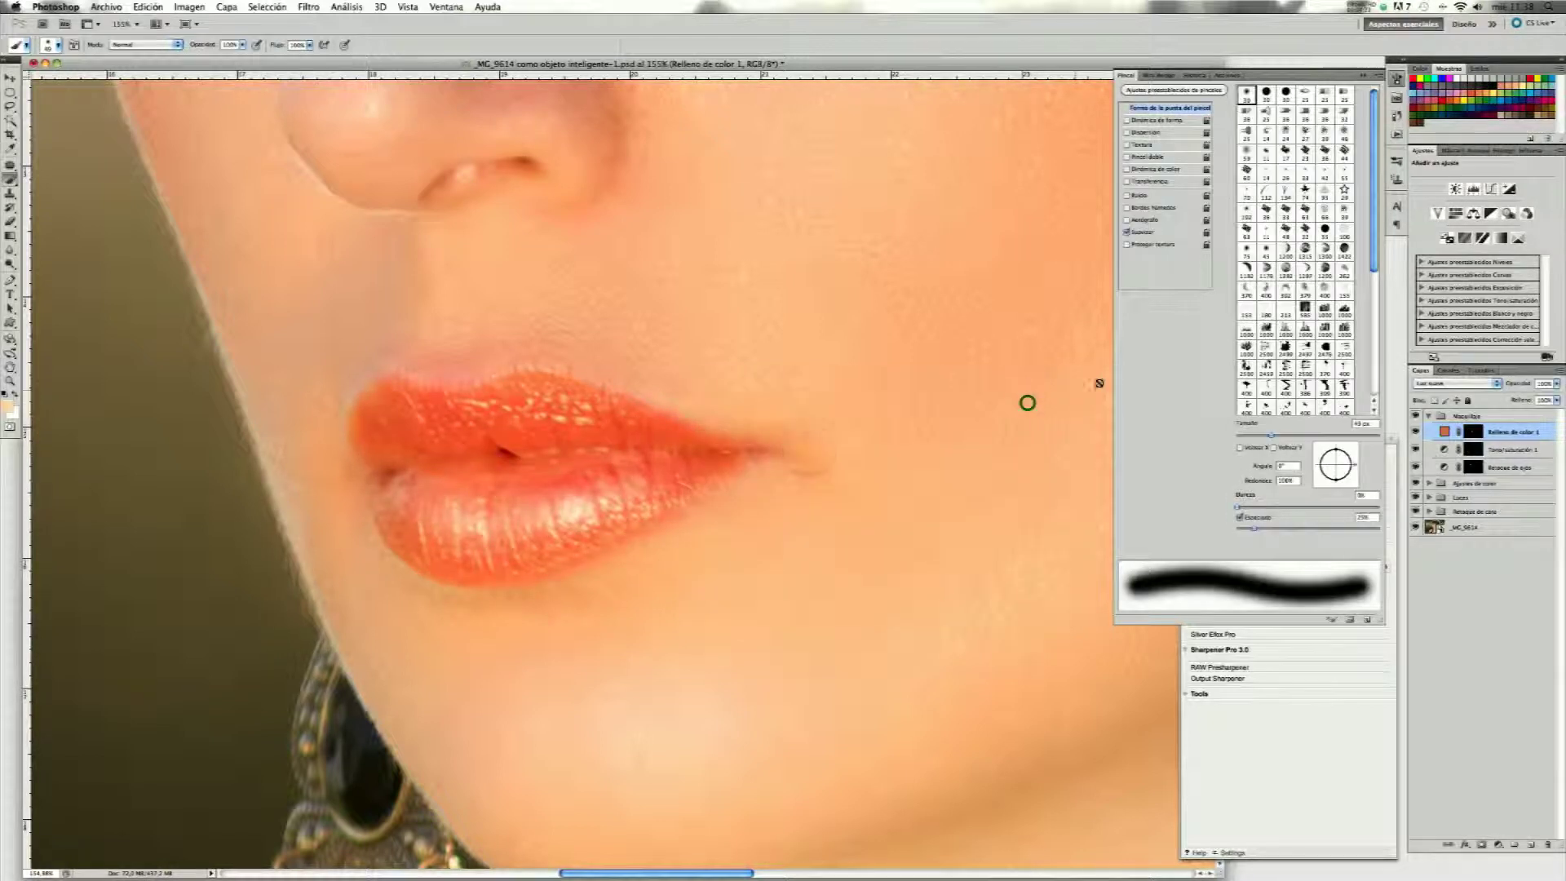
Zoom out to 66.7% in the Navigator and frame the whole face.
click(1478, 151)
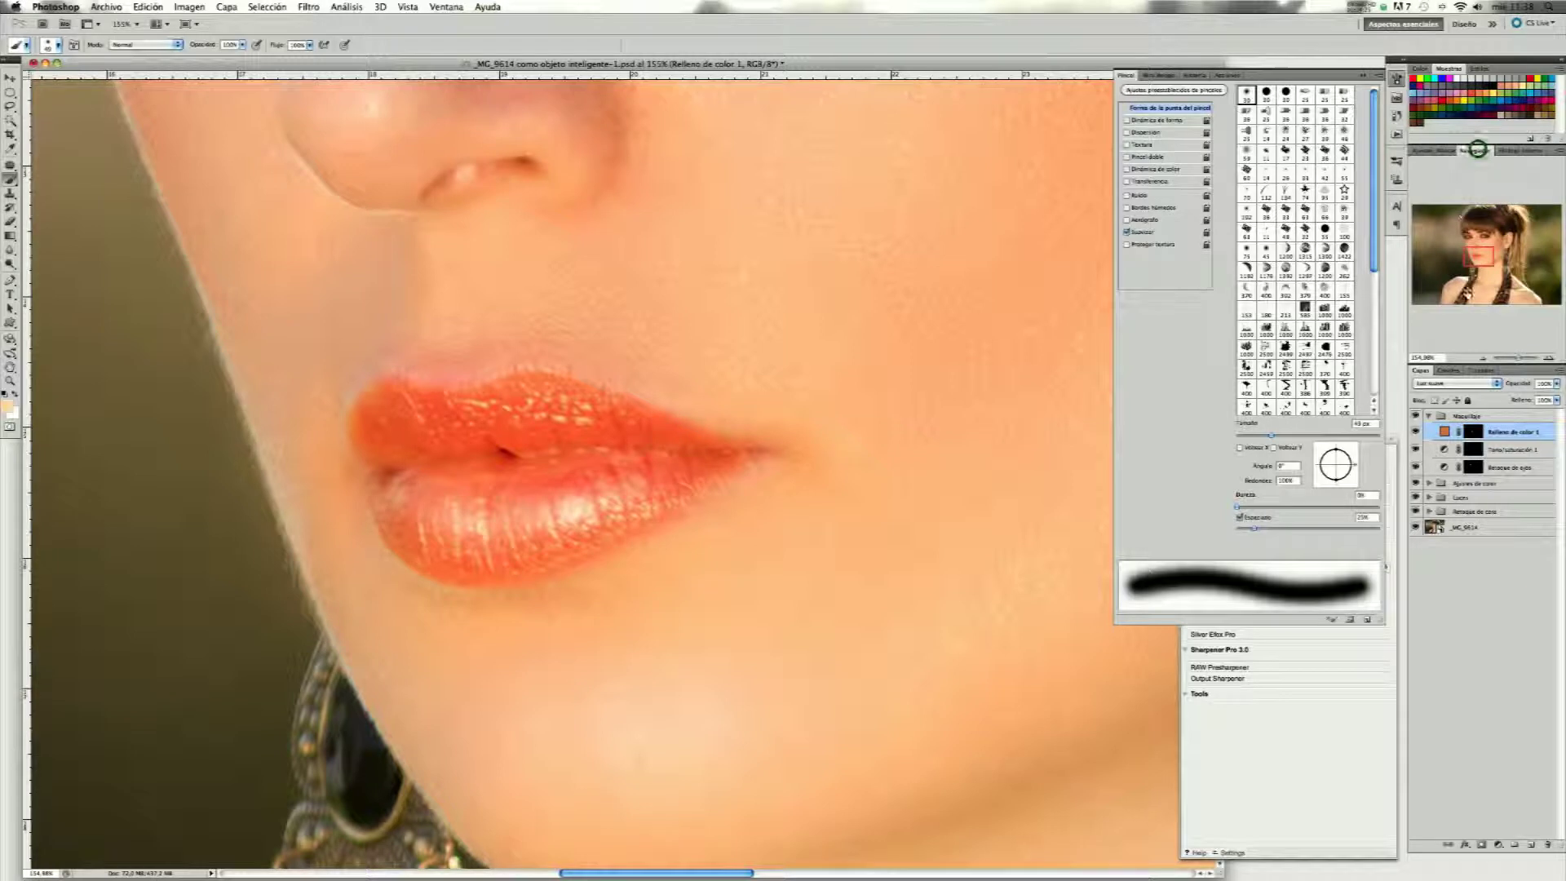
click(1483, 358)
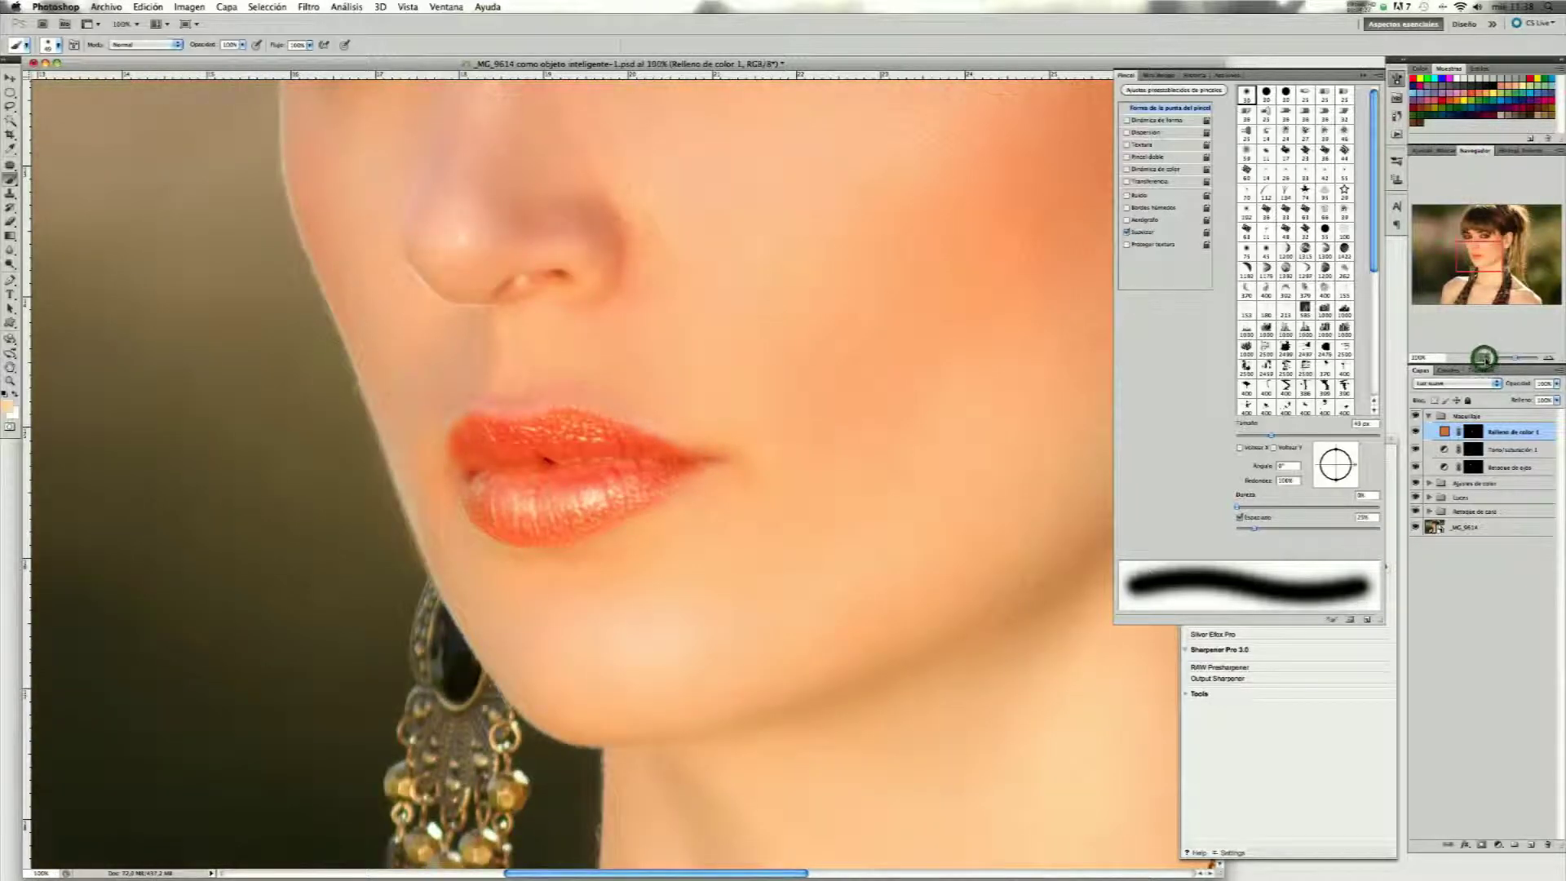
click(1483, 358)
mouse_move(1500, 249)
mouse_down()
mouse_move(1472, 232)
mouse_move(1504, 247)
mouse_up()
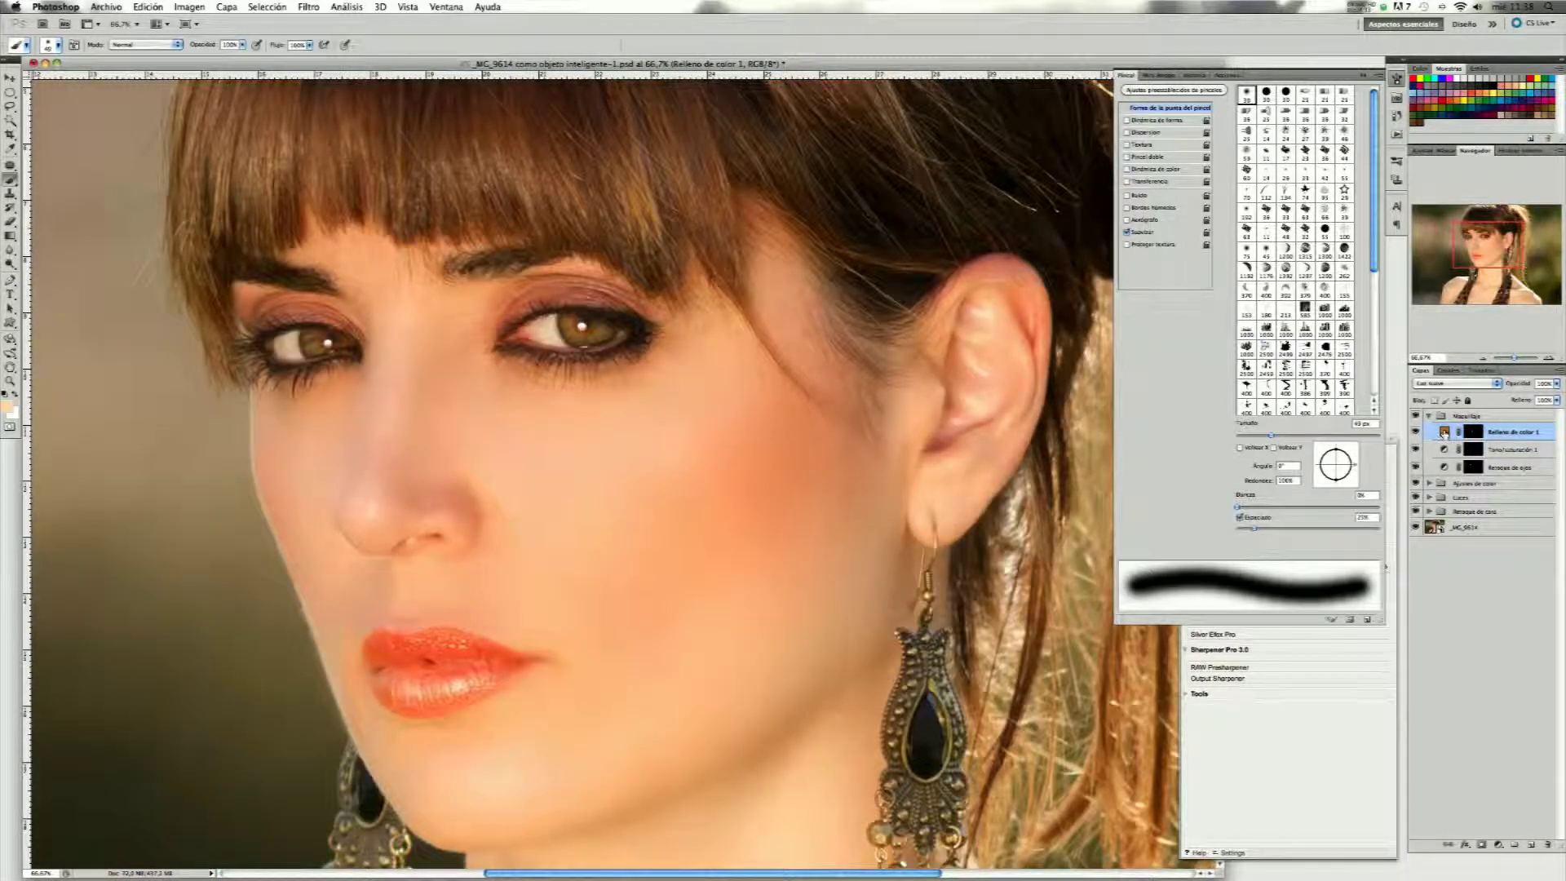
Resample the lip fill colour from the eyelid shadow (ae6c53), then hide the lip layer.
double_click(1445, 431)
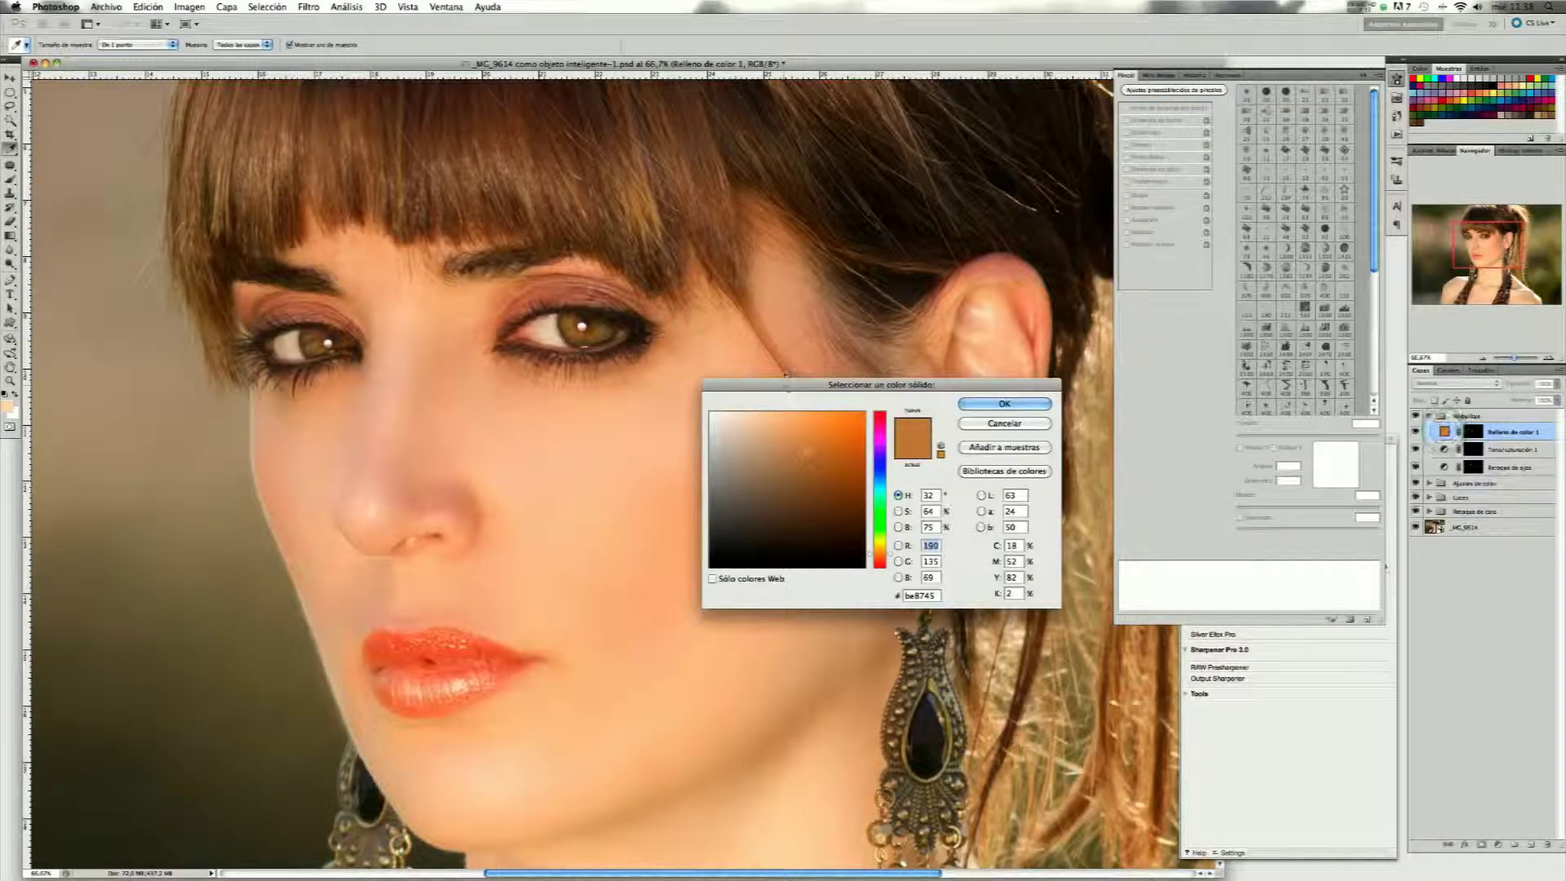
click(550, 288)
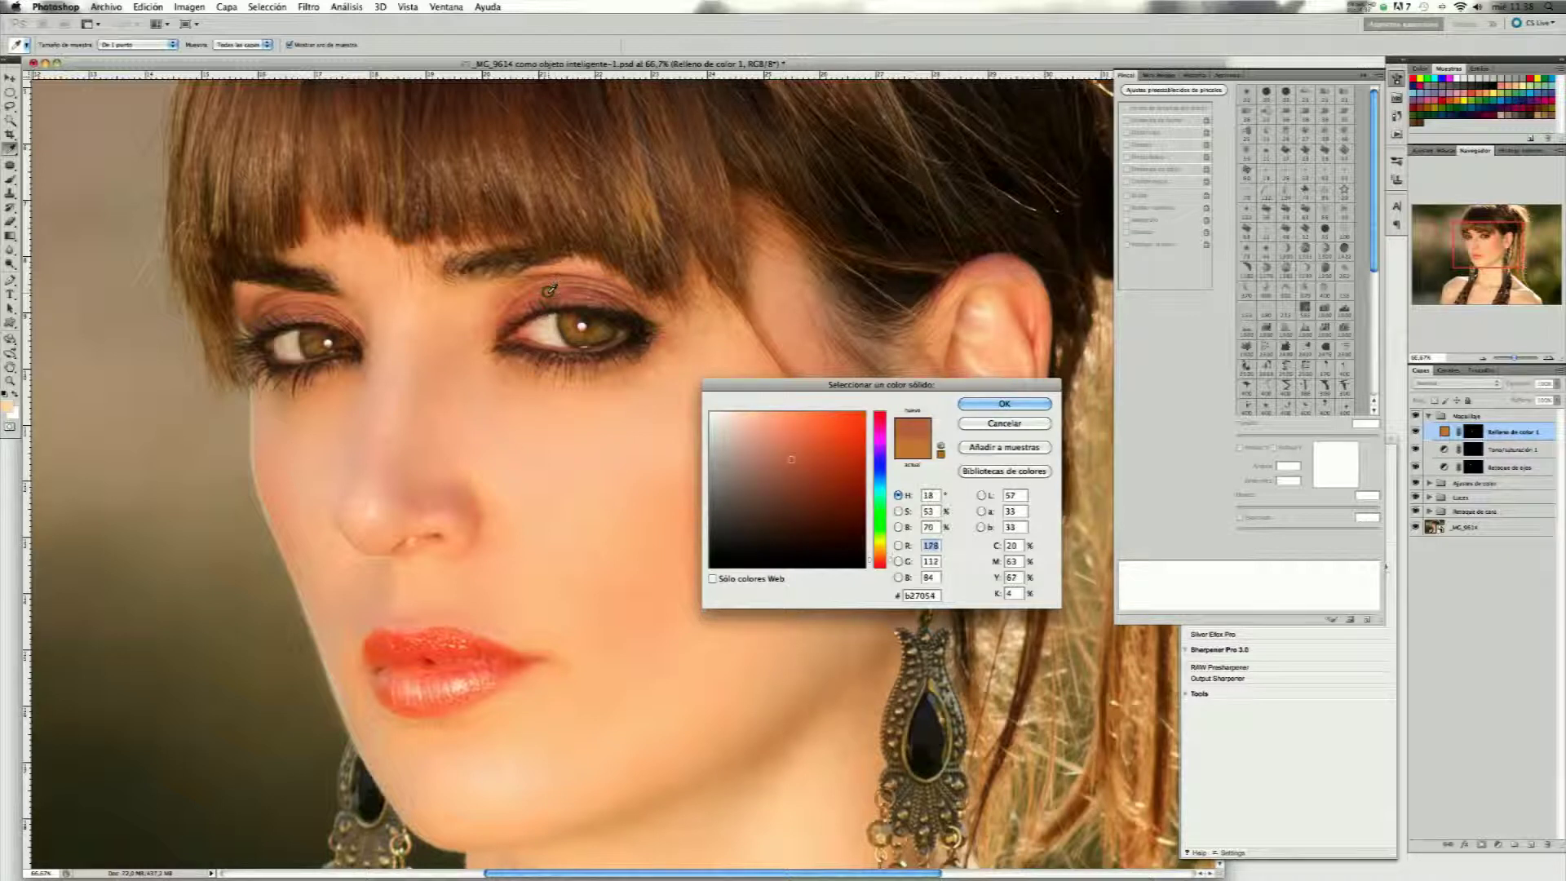
click(546, 292)
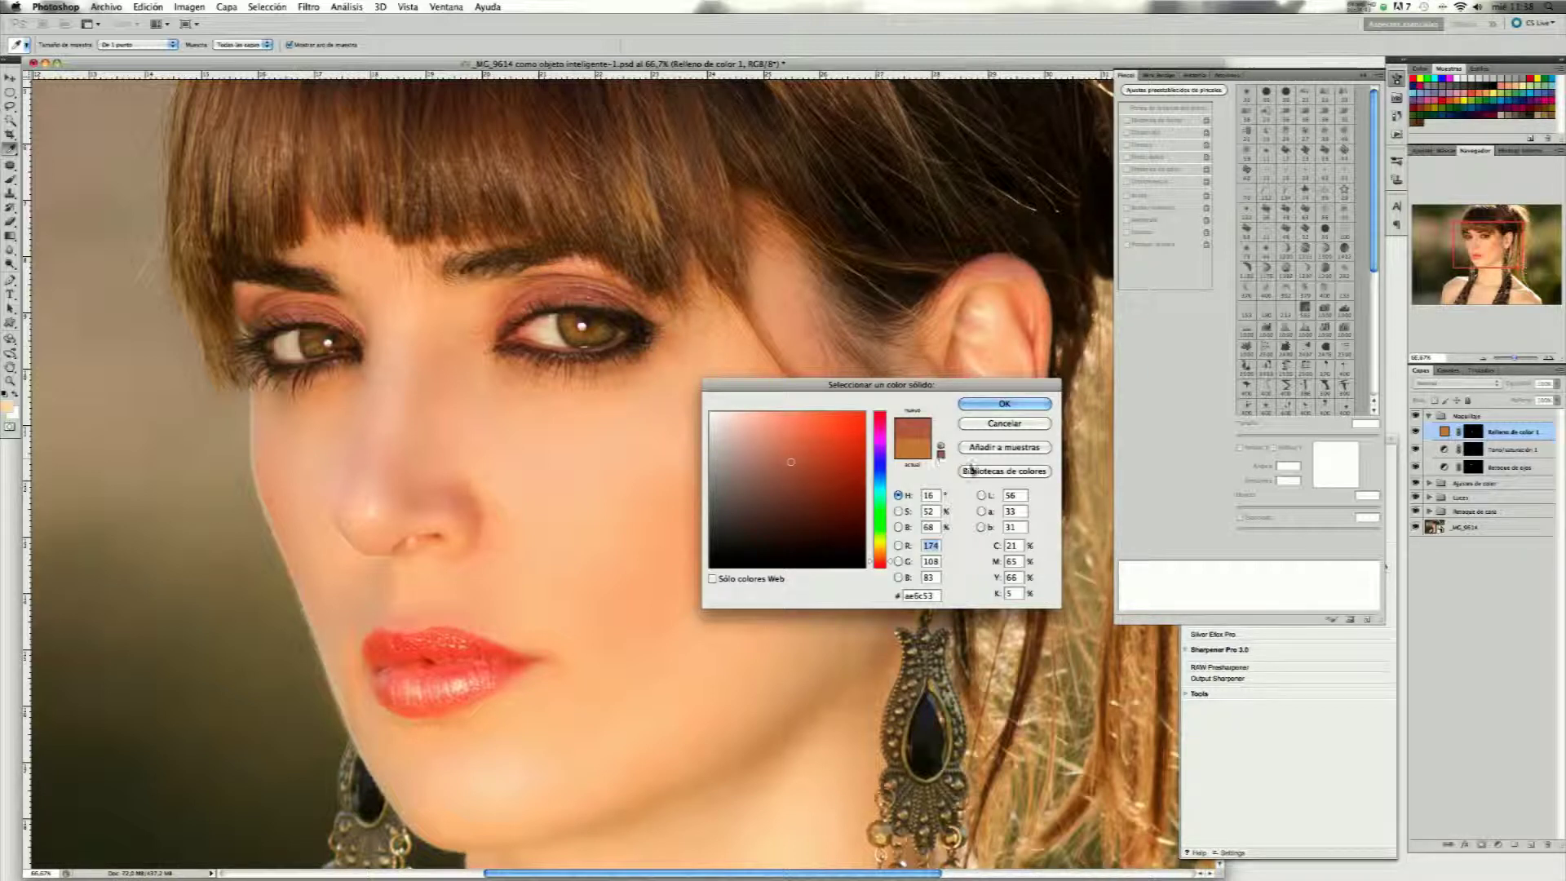
click(994, 406)
key(b)
click(1416, 432)
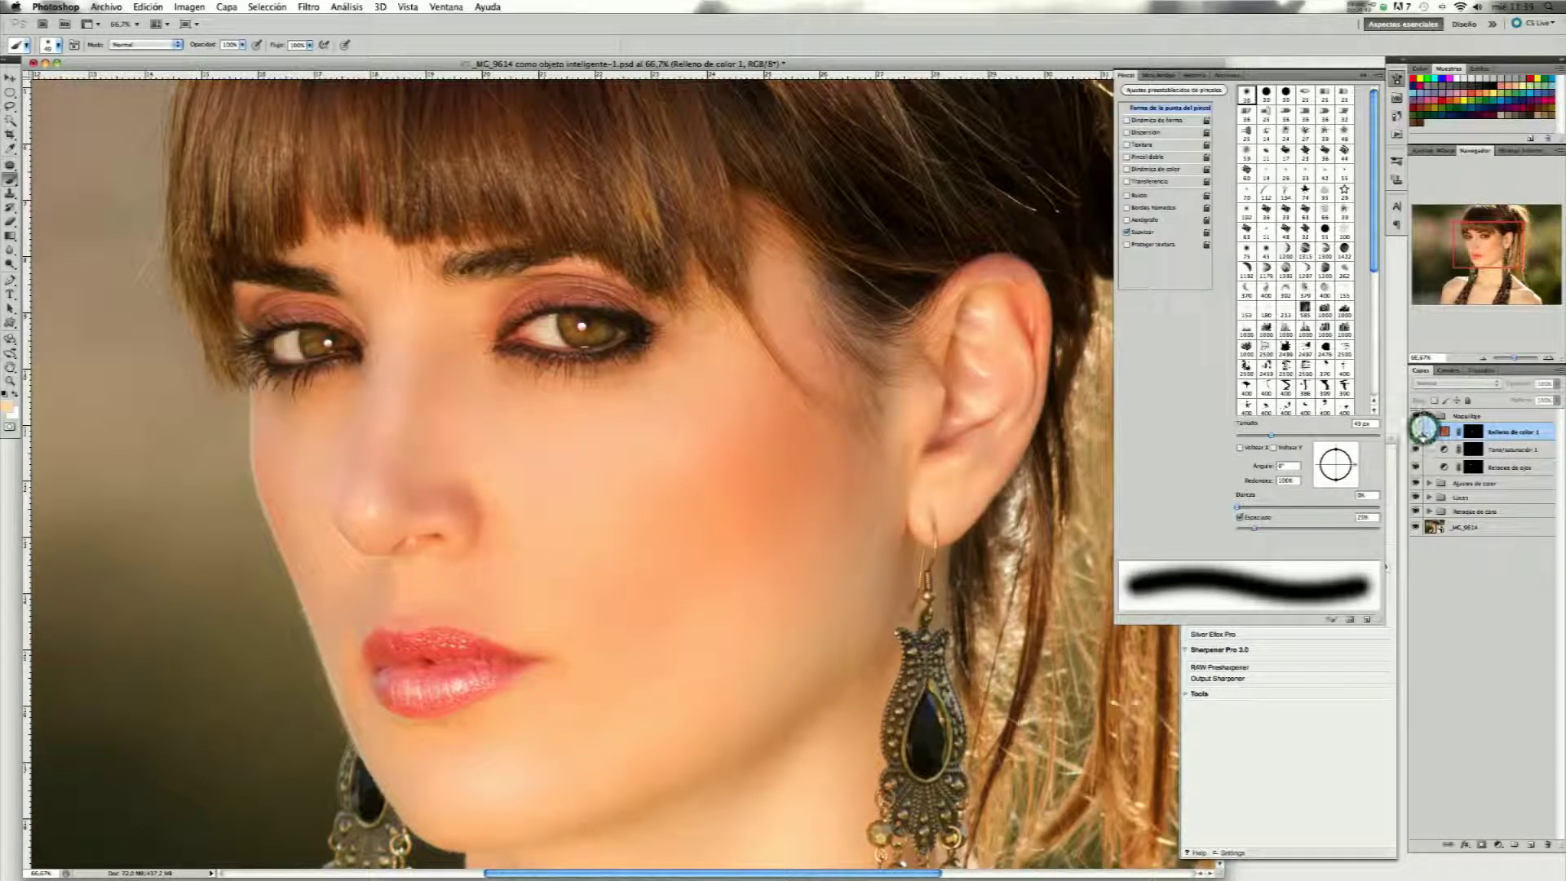
Compare the lips with and without the fill and lower its opacity to about 50%.
click(1417, 431)
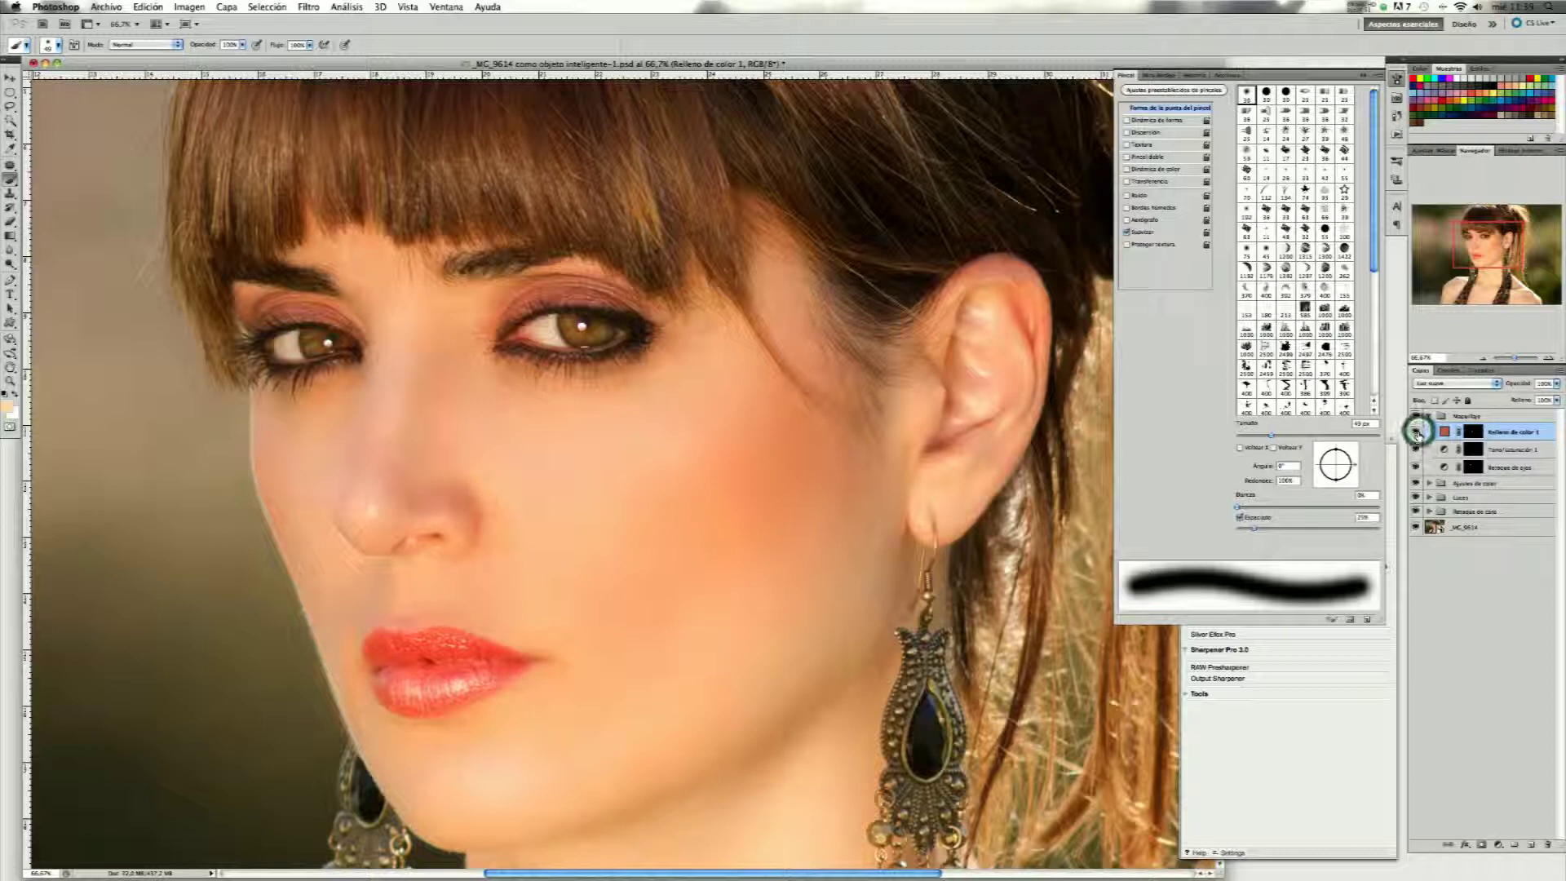
click(1417, 432)
click(1417, 432)
click(1557, 385)
drag(1534, 394, 1528, 398)
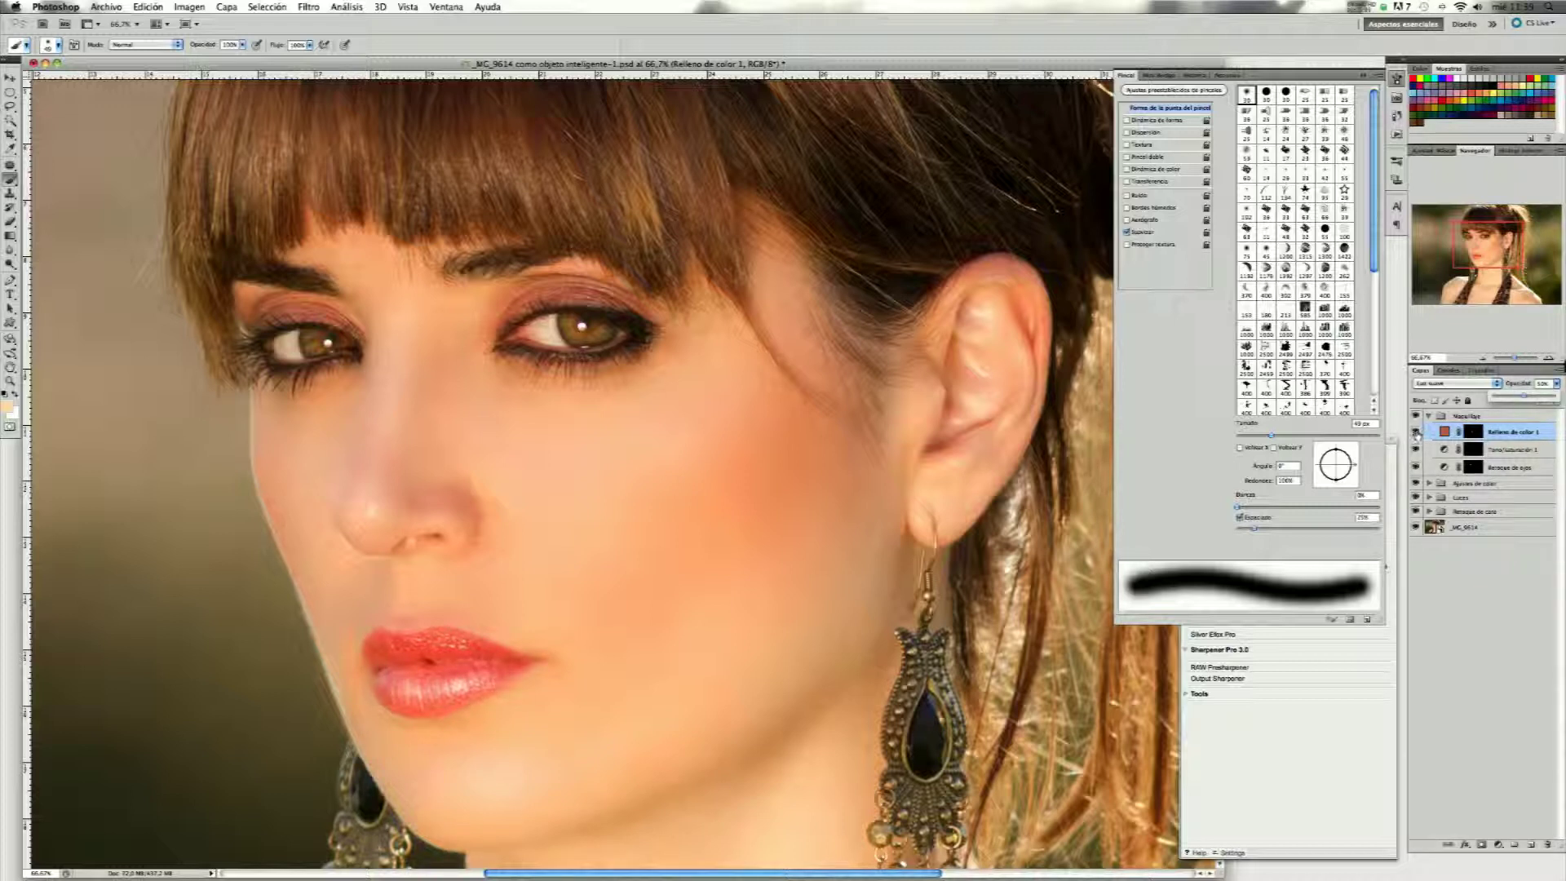
click(1419, 432)
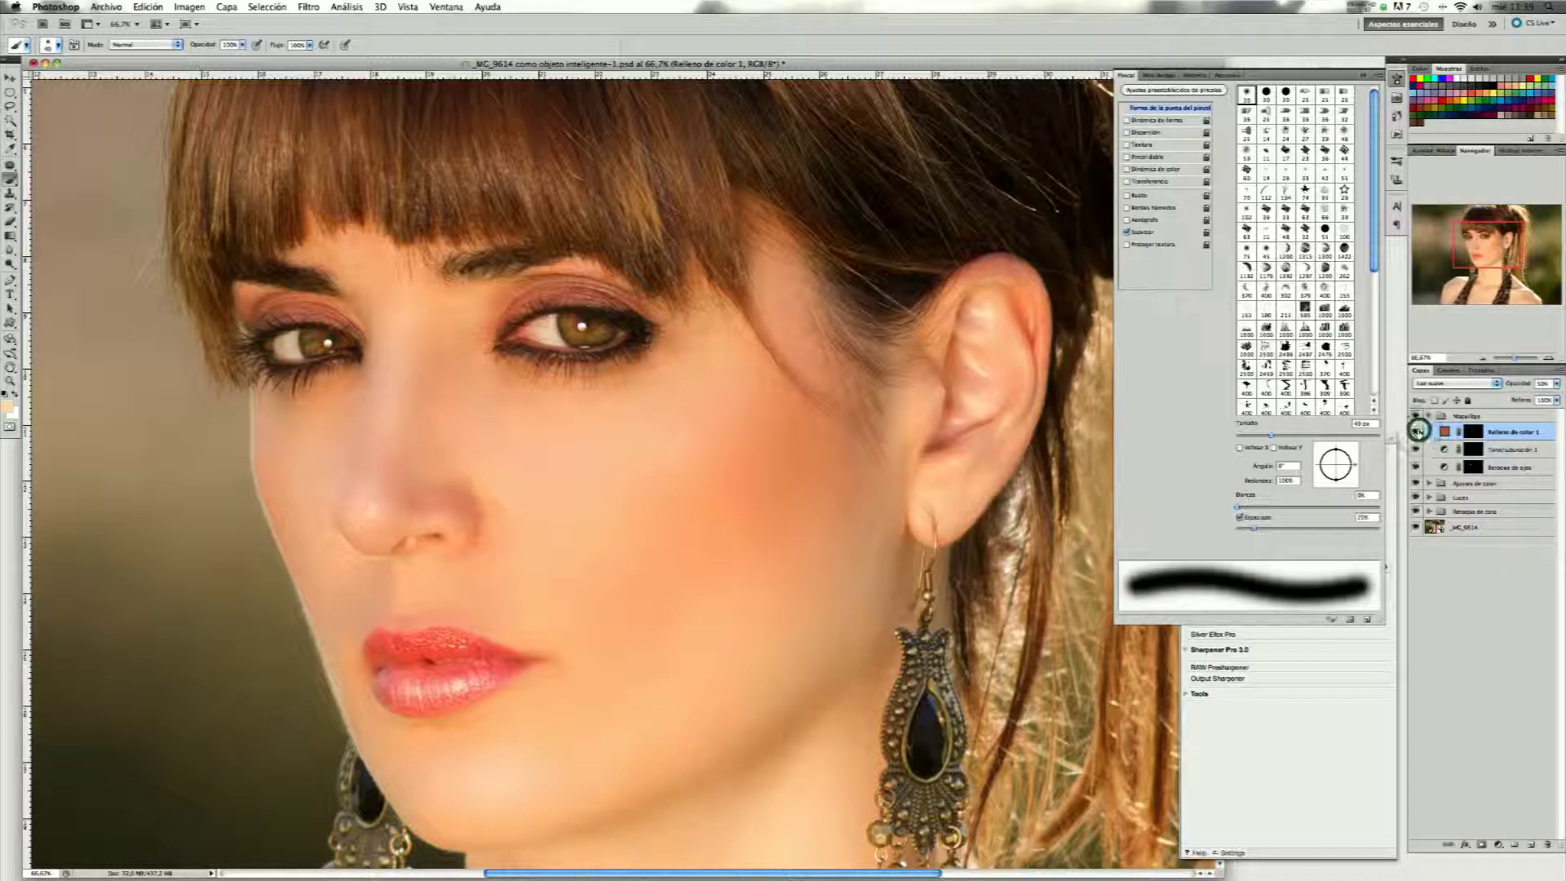
click(1418, 431)
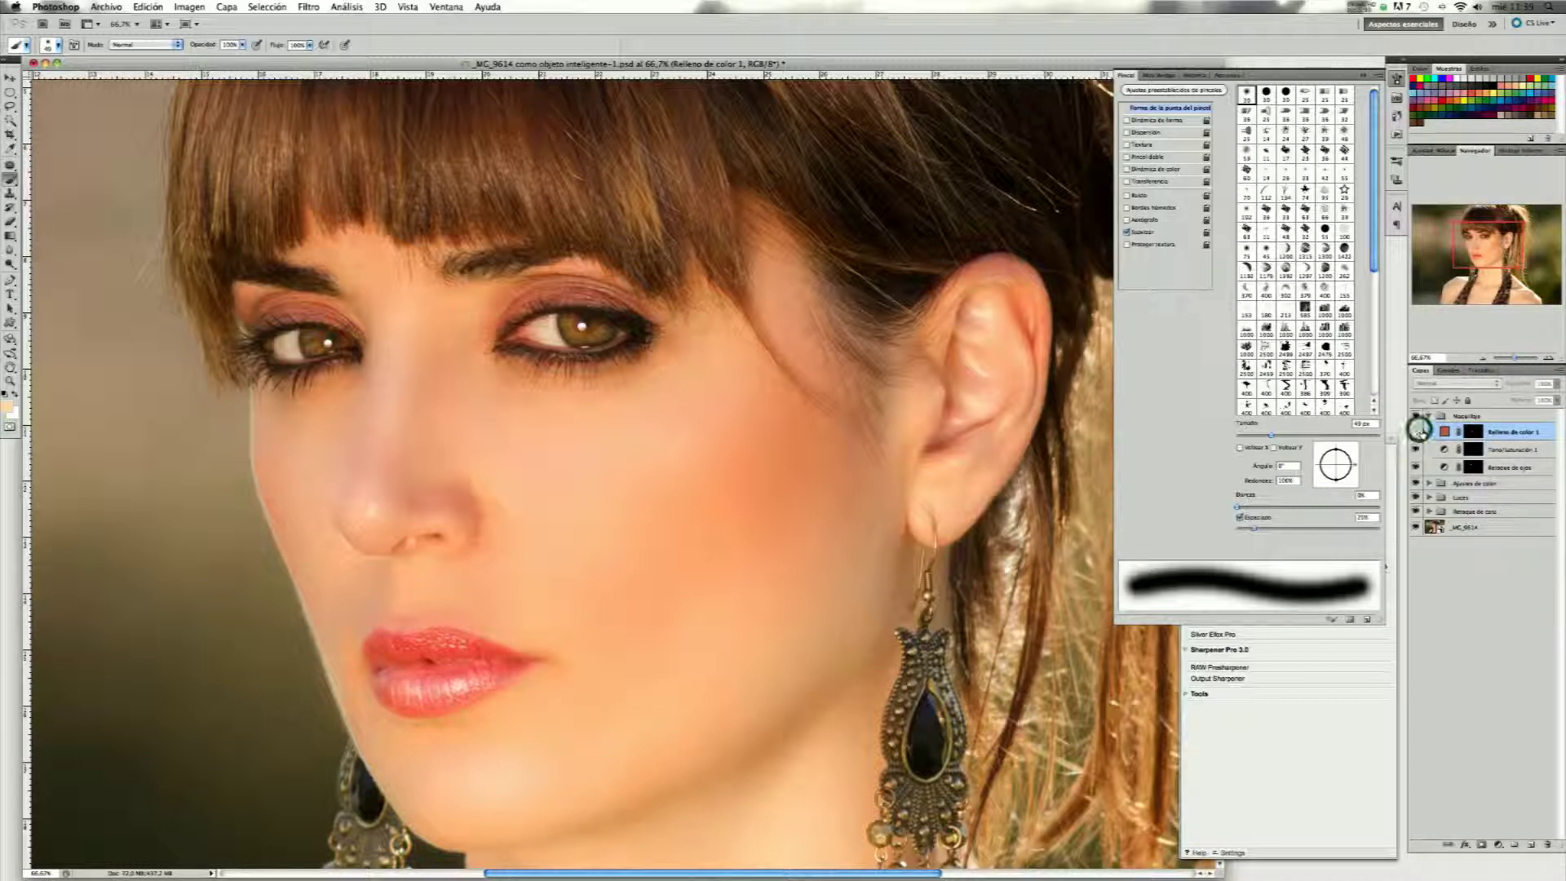
click(1419, 432)
click(1419, 431)
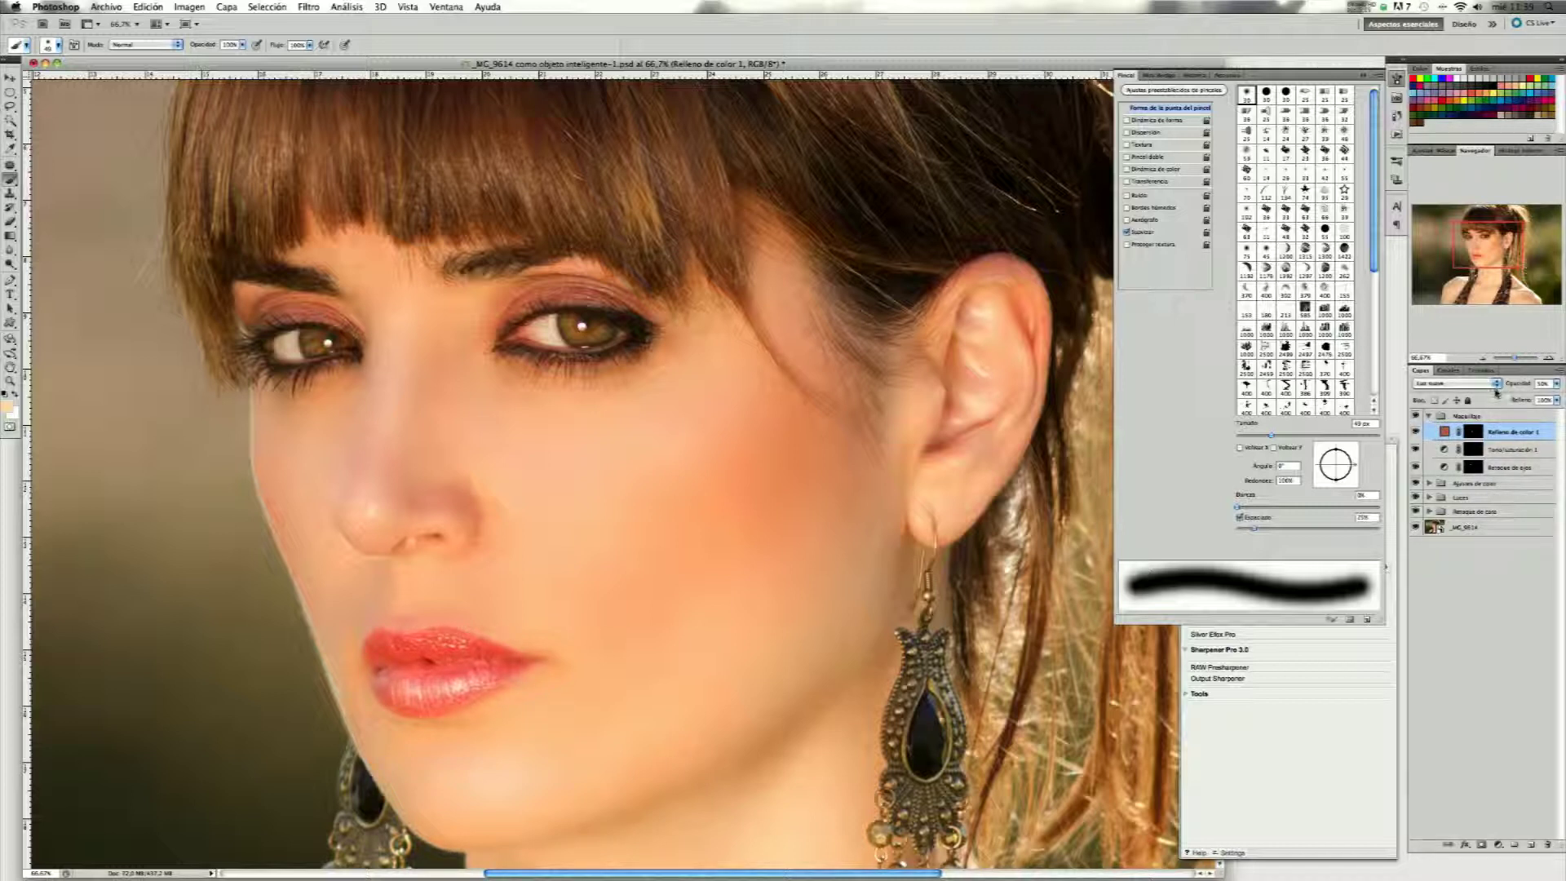
Try Multiplicar and Superponer, return the lip fill to Luz suave, and collapse Maquillaje.
click(1497, 384)
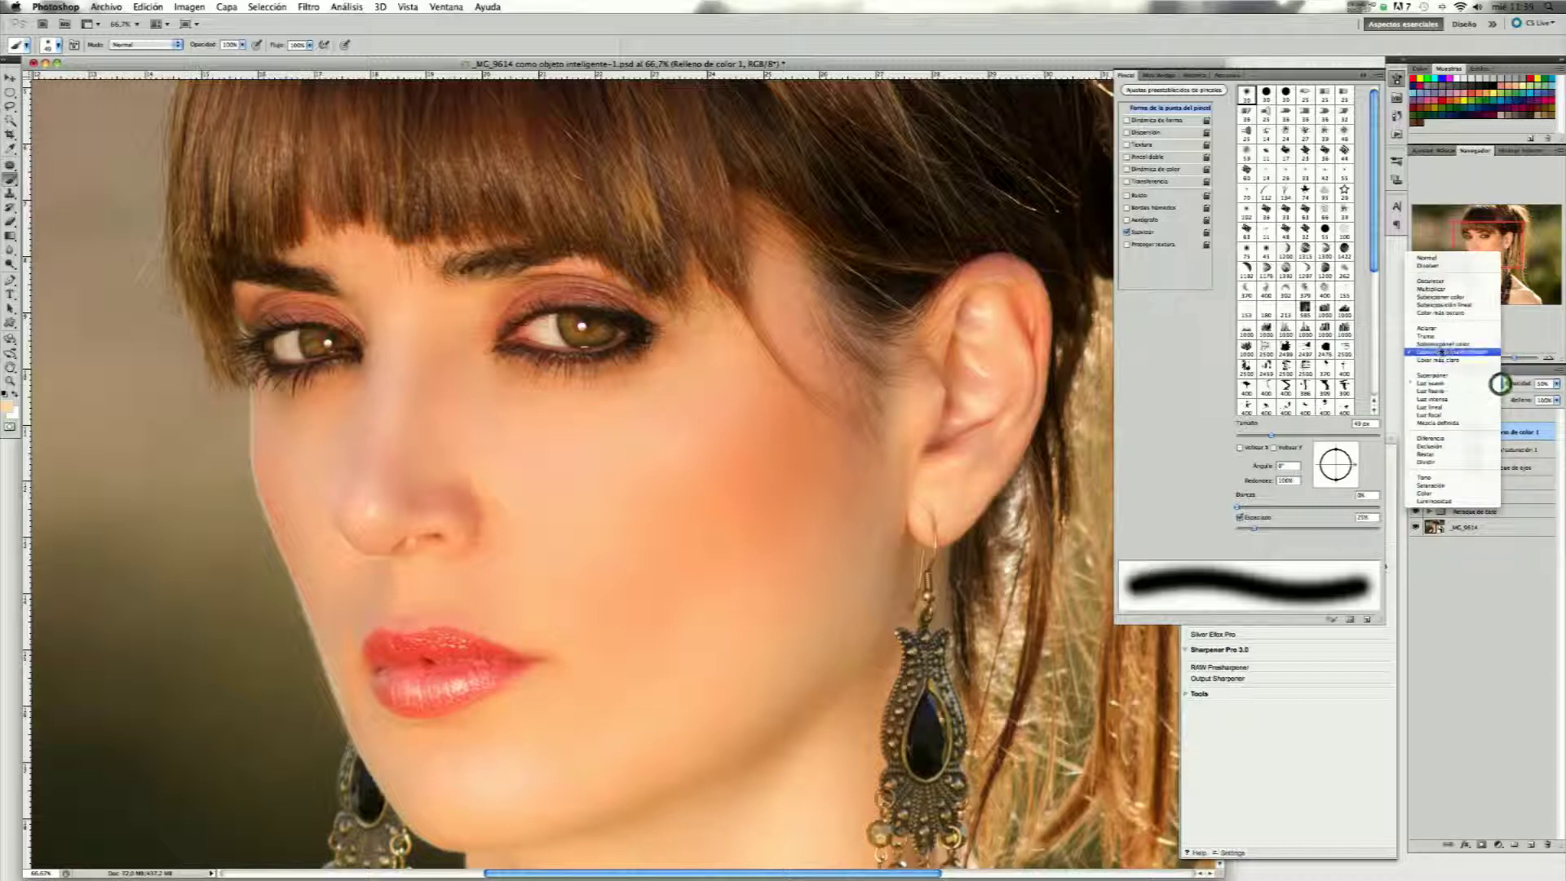
click(1440, 289)
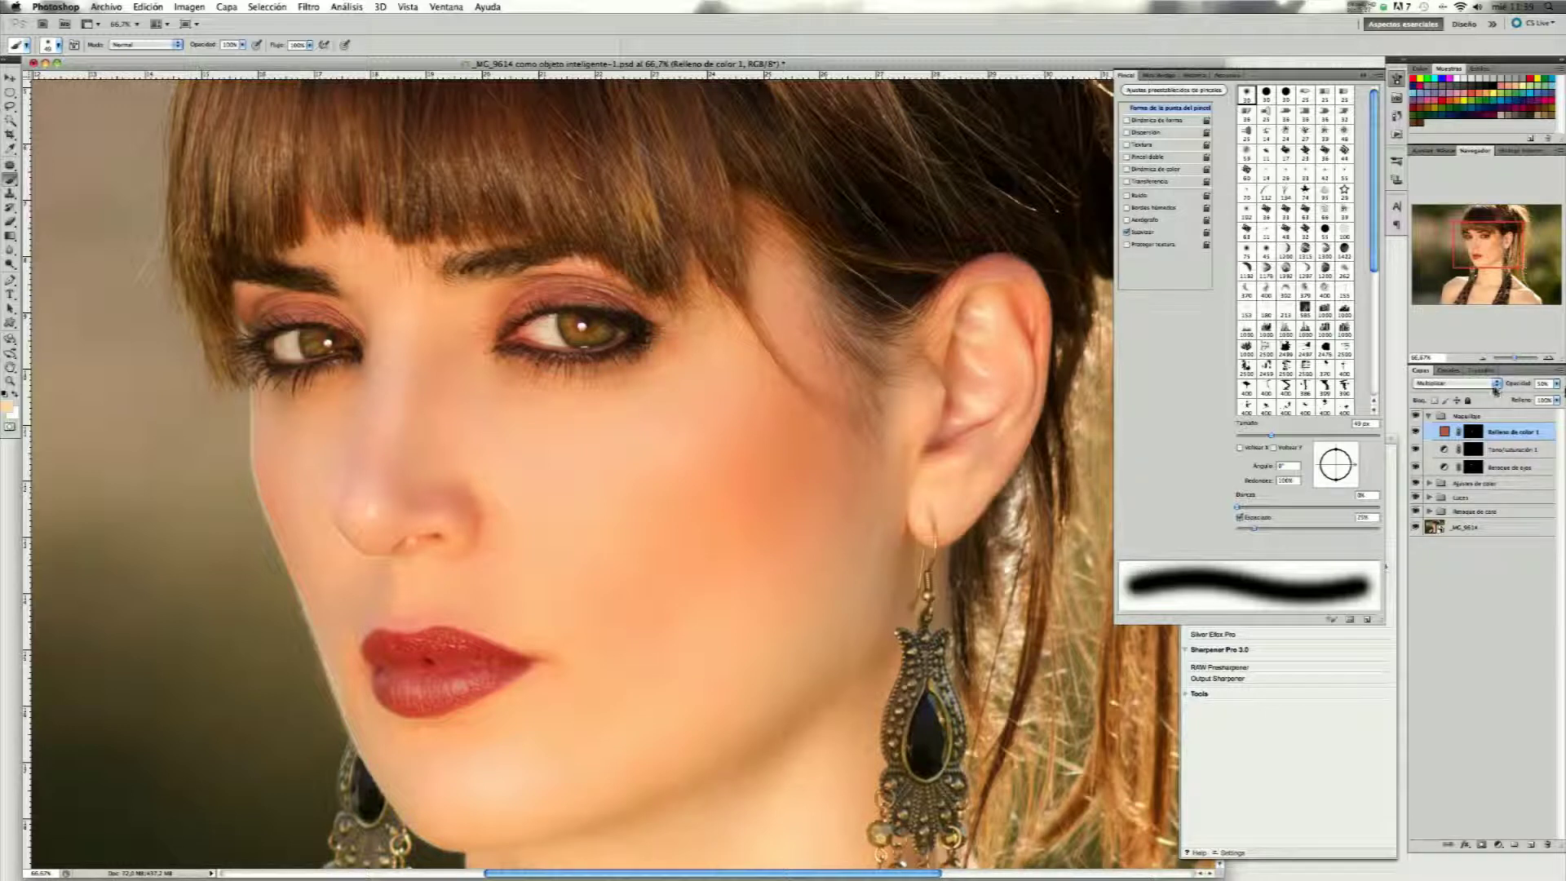
click(1497, 386)
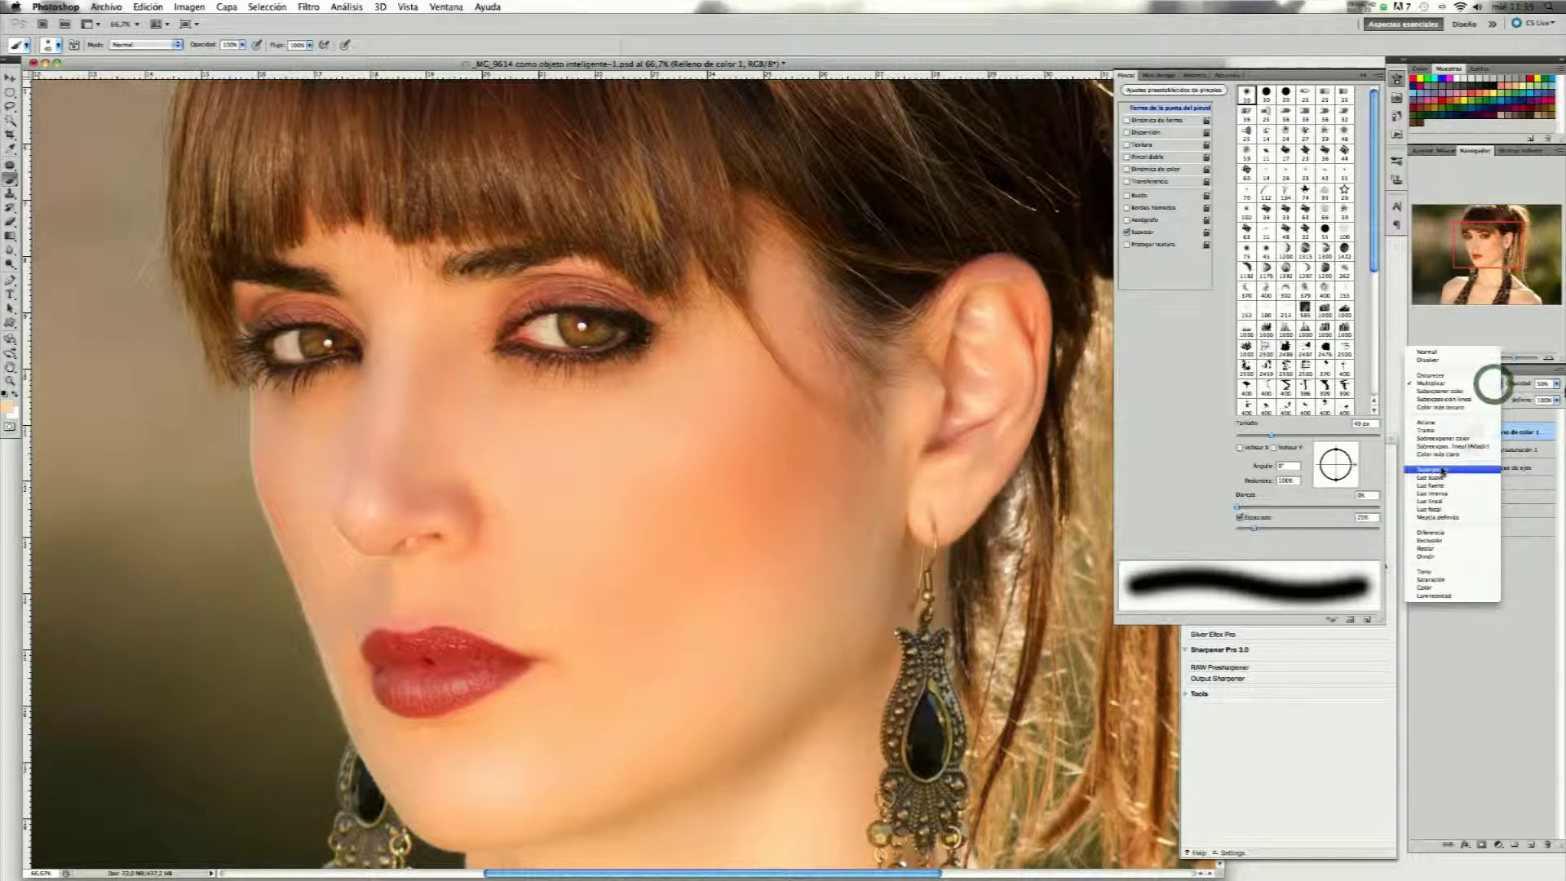
click(1442, 470)
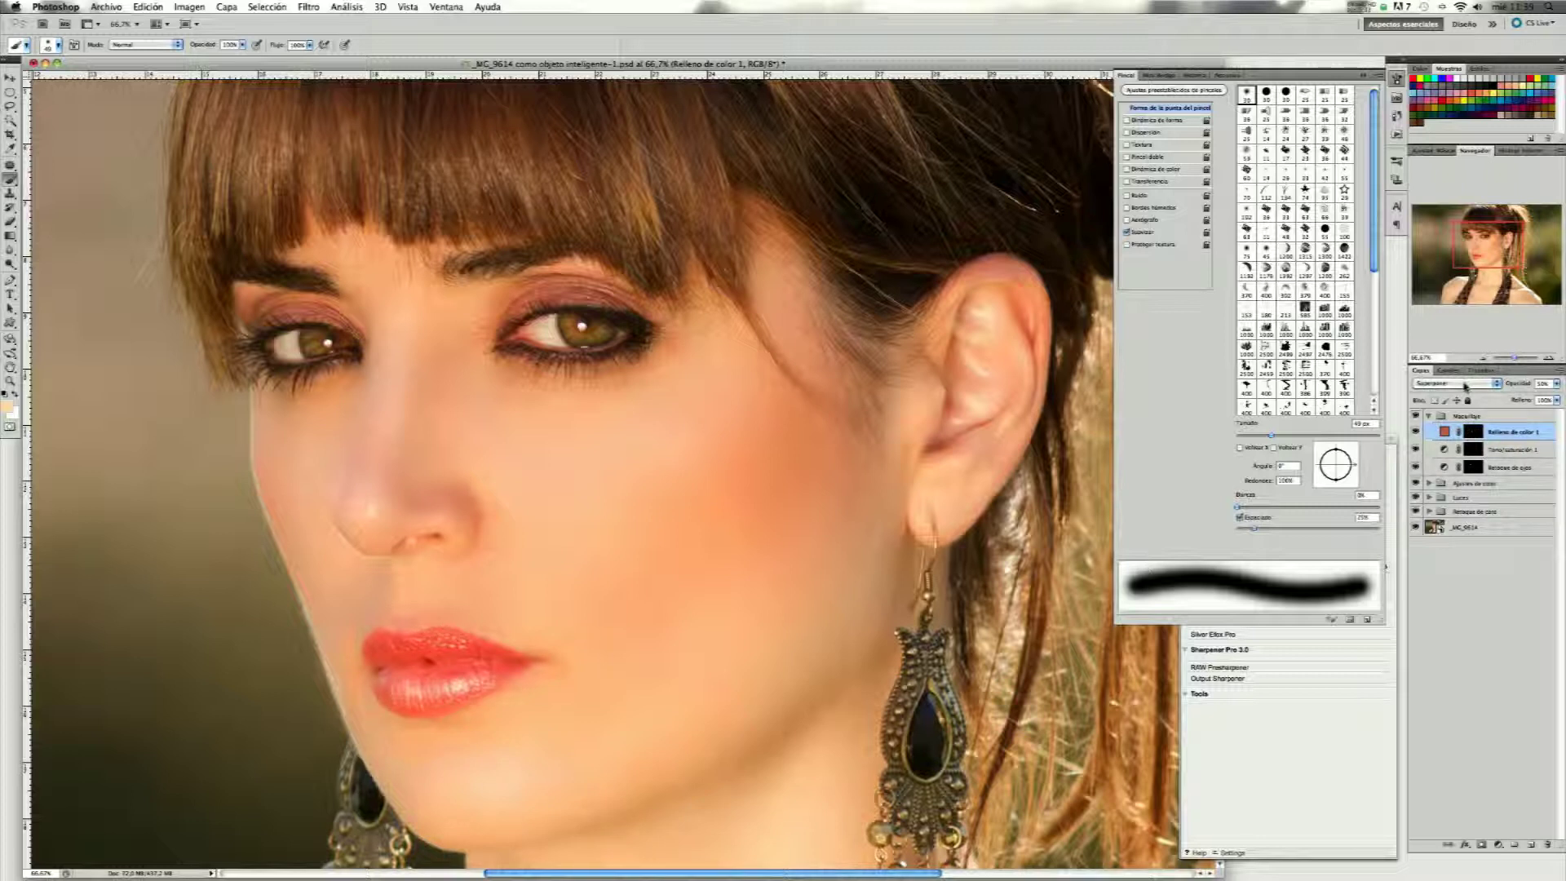
click(1466, 386)
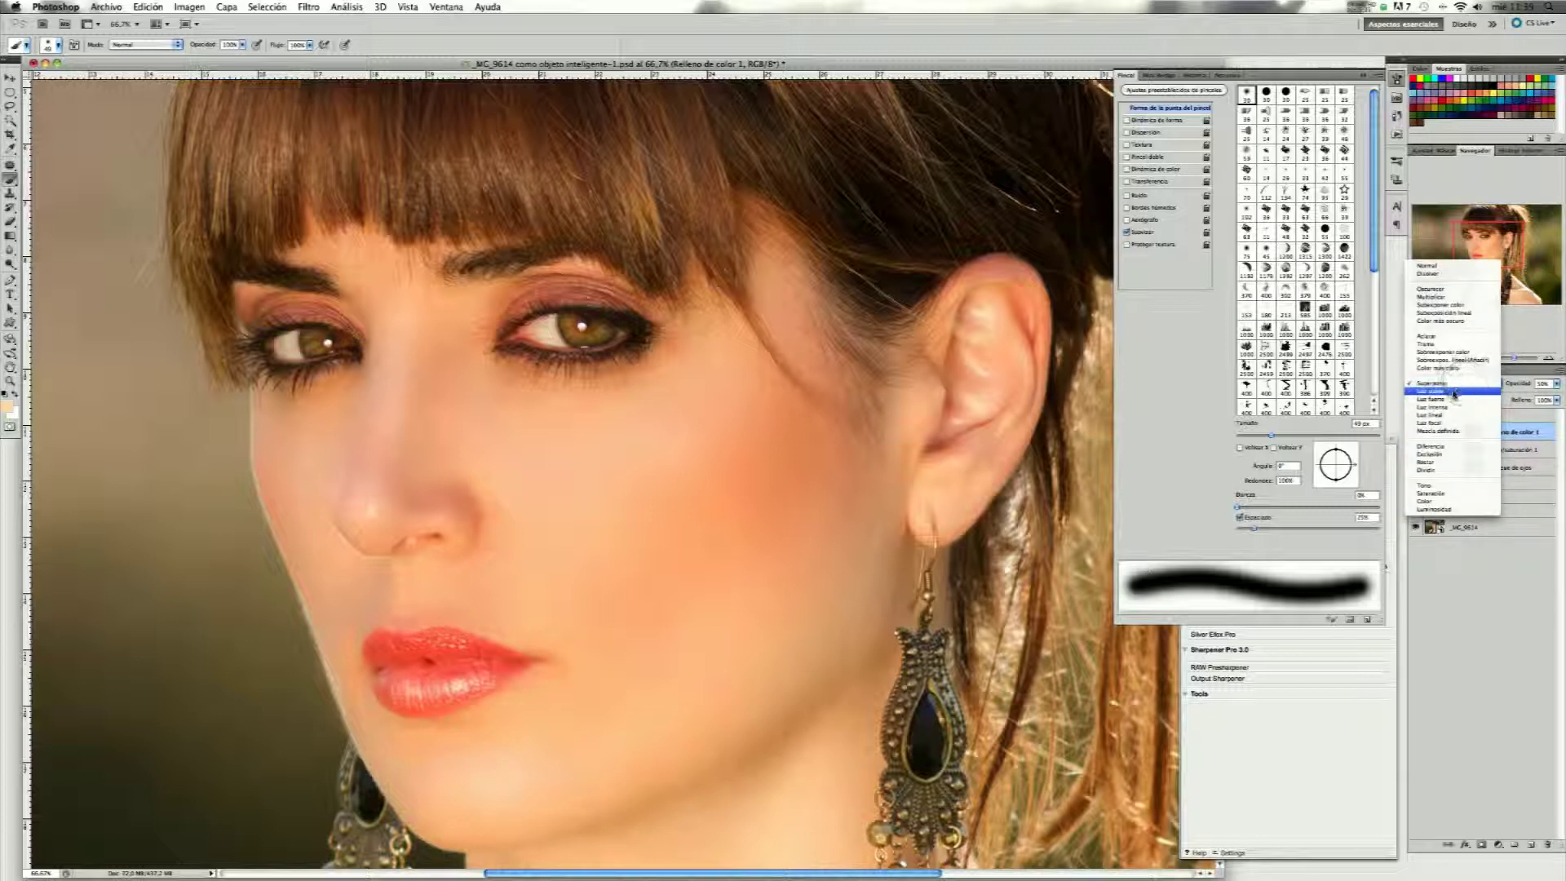
click(1455, 393)
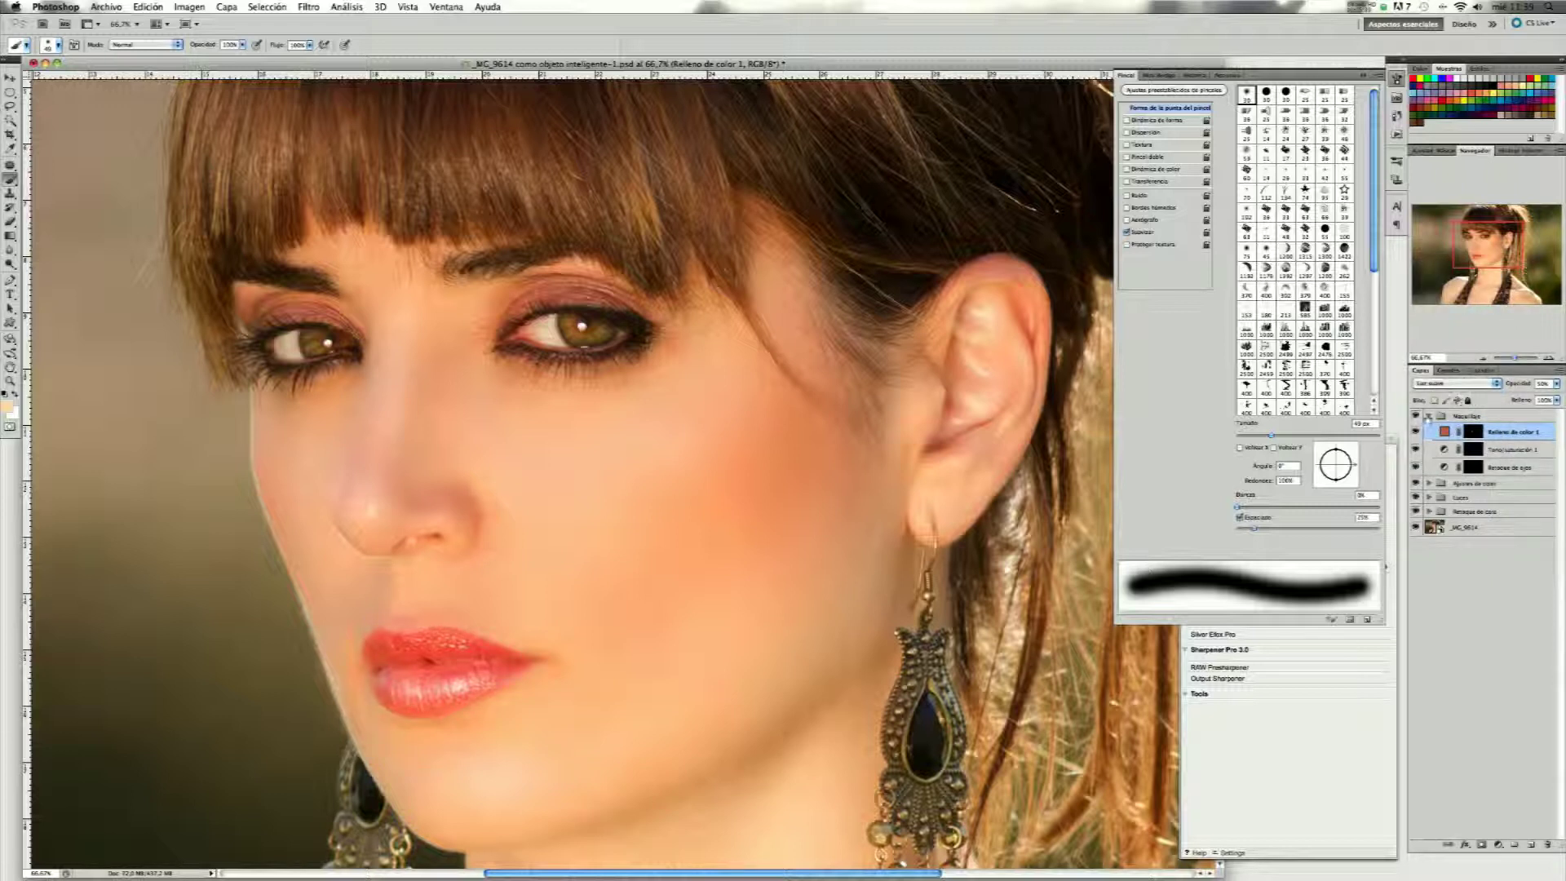
click(1430, 417)
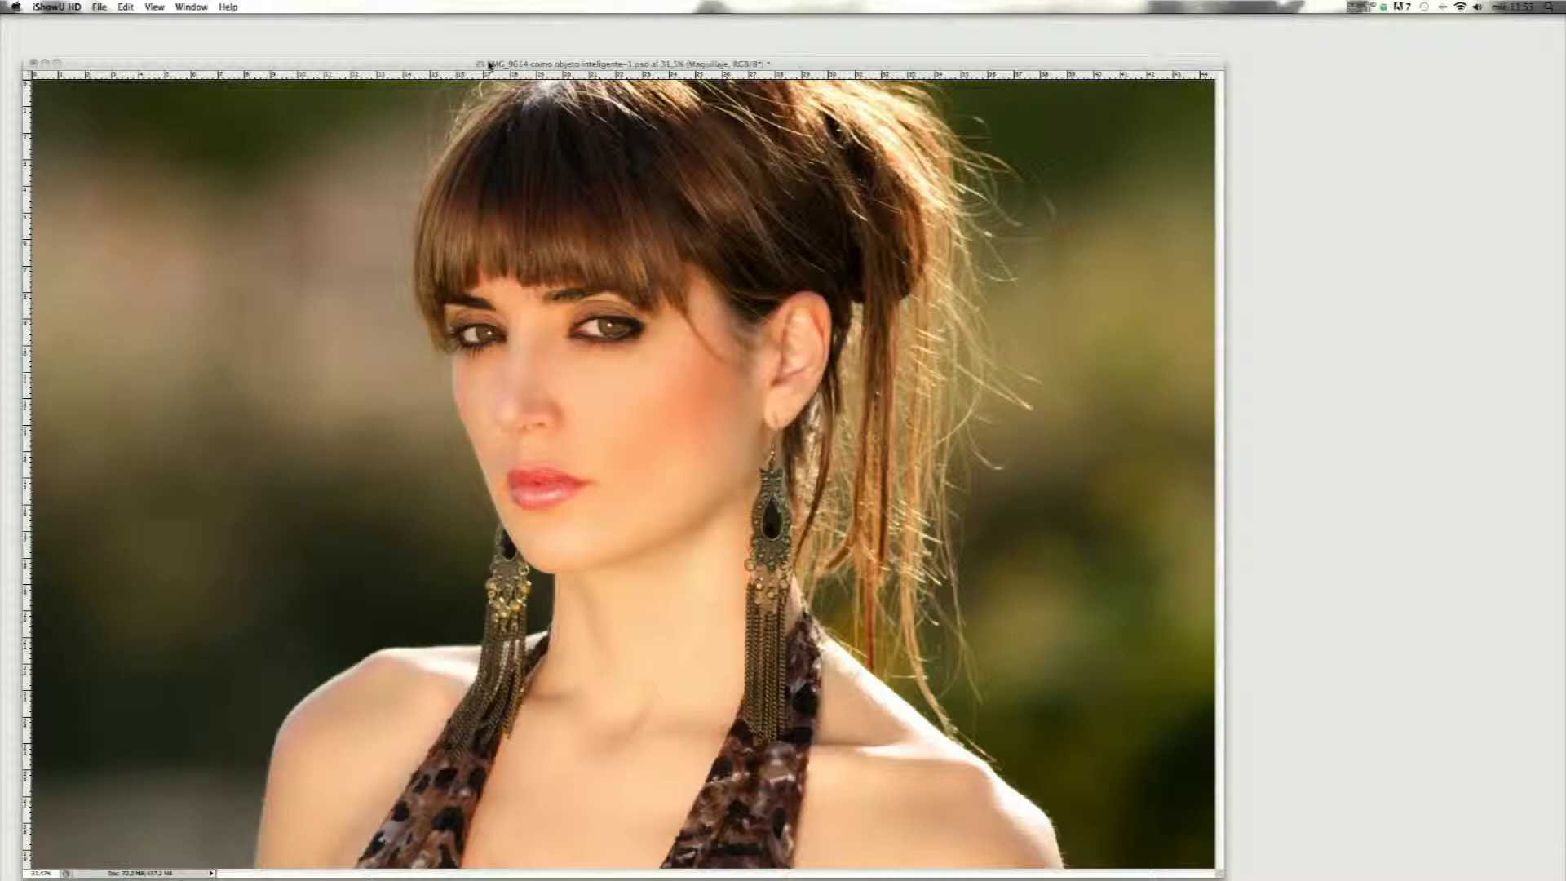
Bring Photoshop forward and show the Capa > Nueva capa de relleno choices.
click(406, 74)
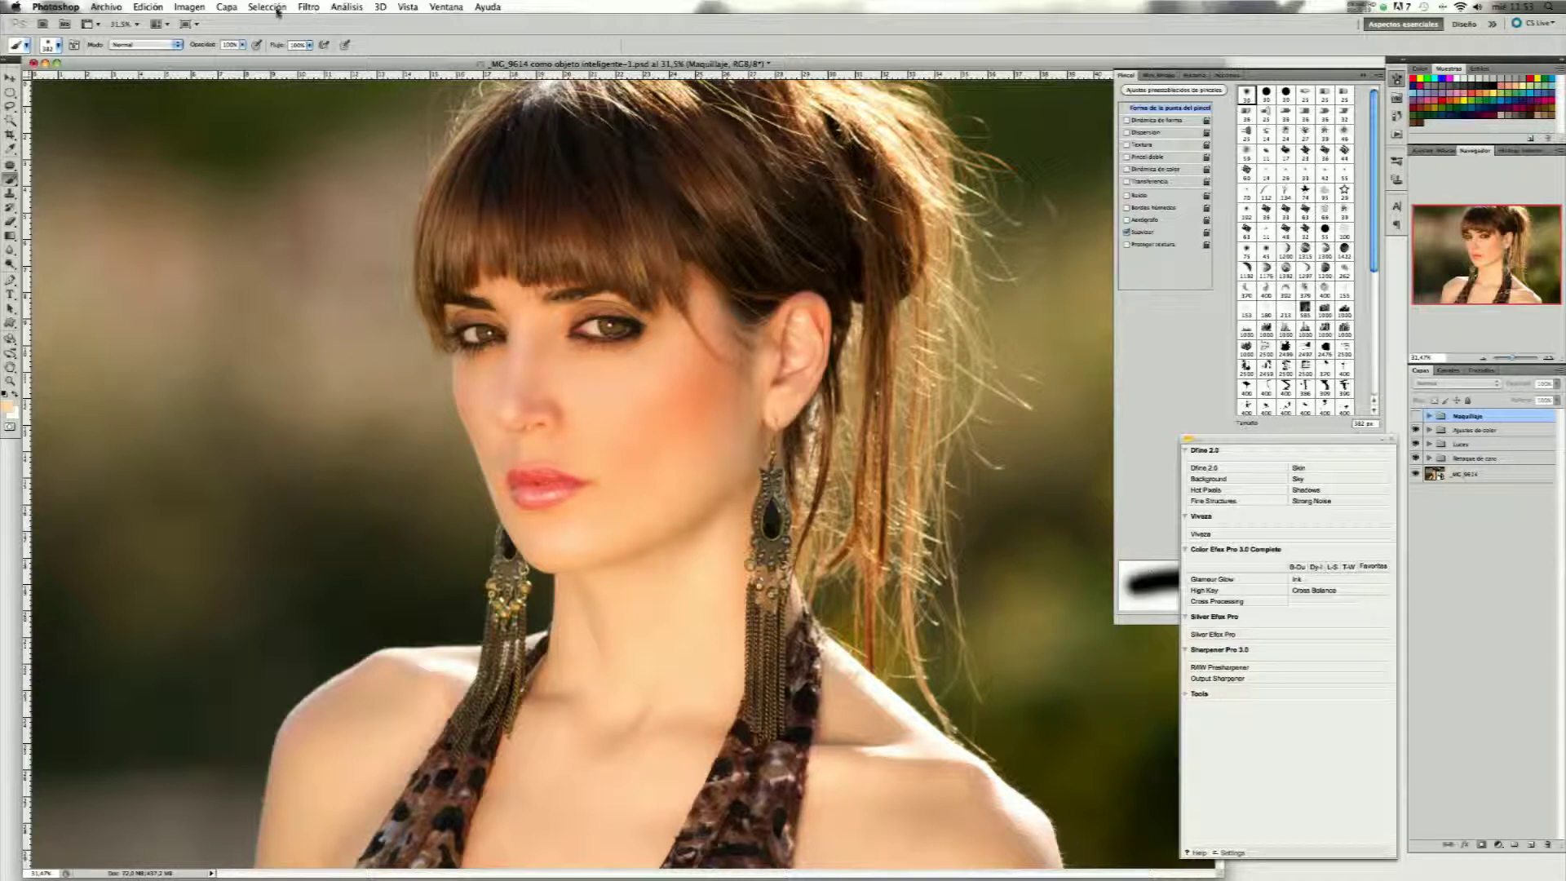
click(232, 8)
mouse_move(269, 115)
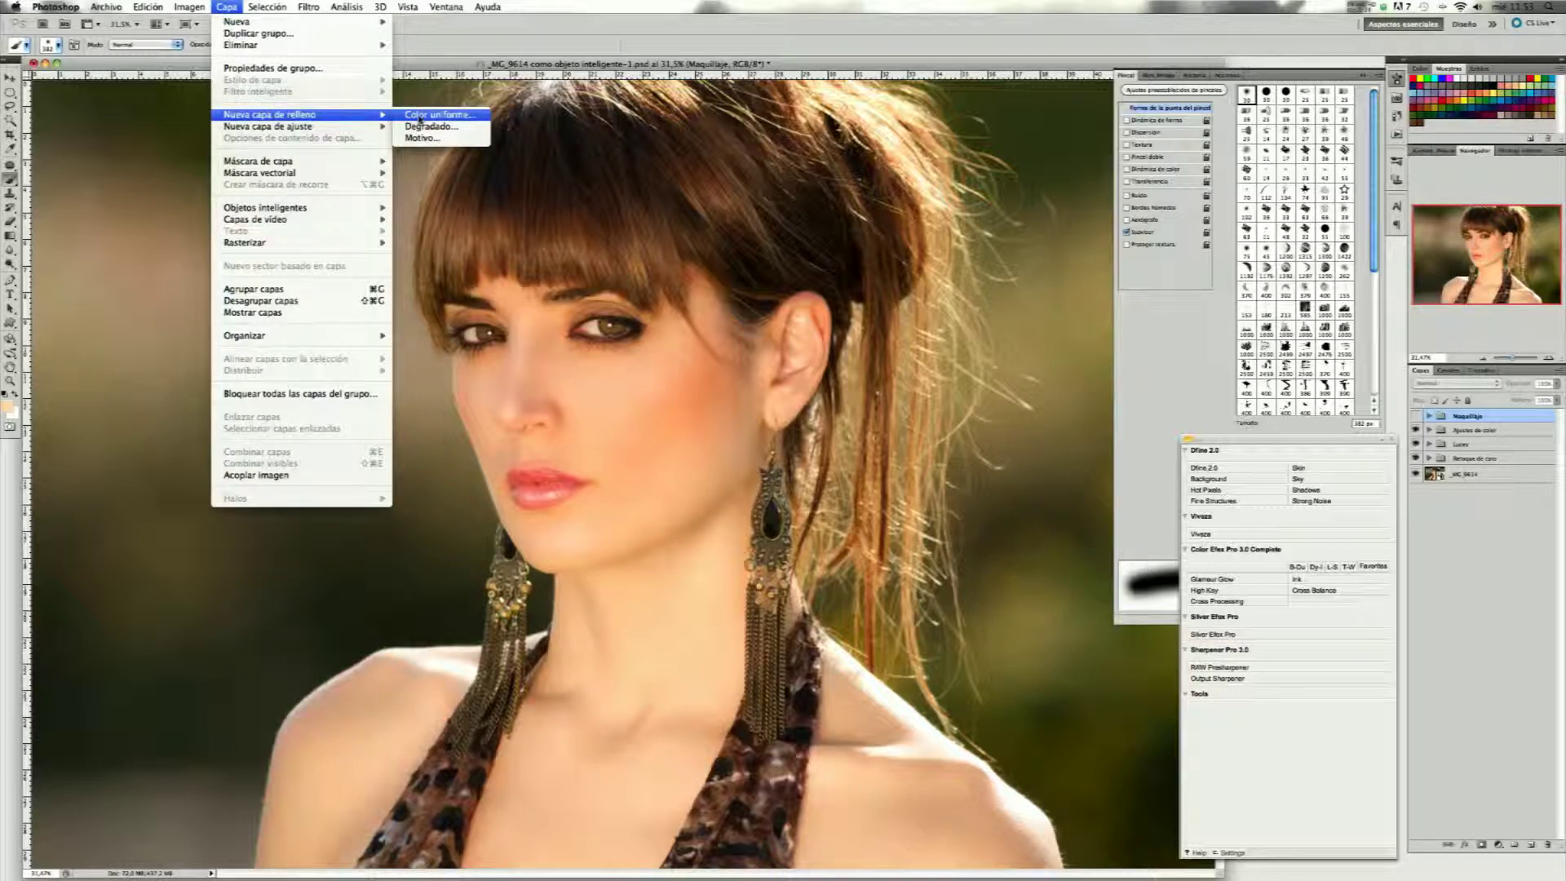
Create a Luz suave solid-colour fill layer named 'Tono de piel'.
click(421, 119)
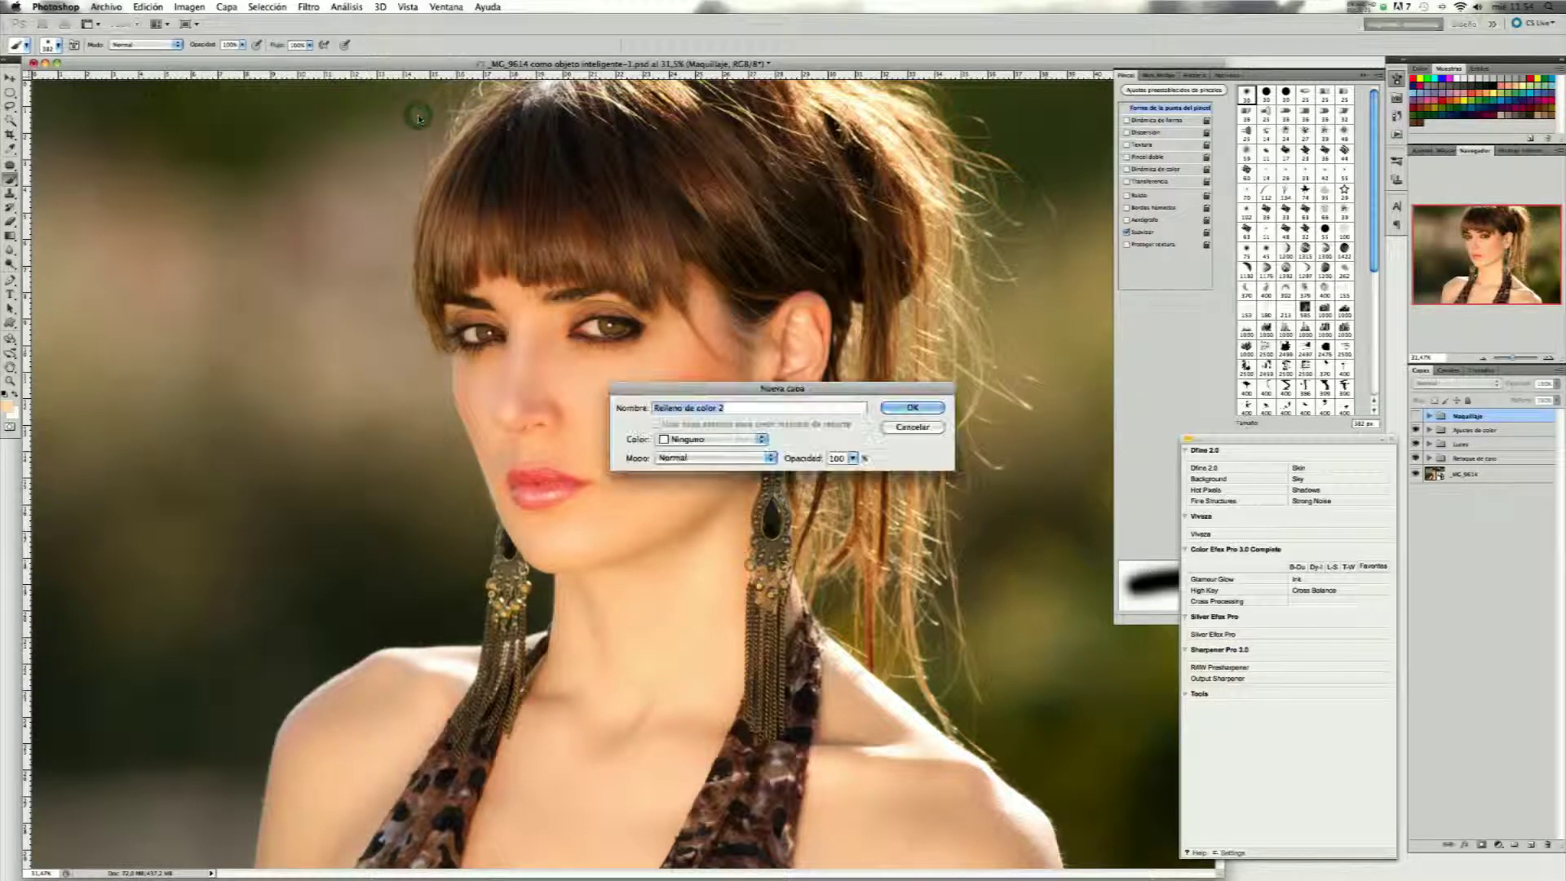
click(695, 457)
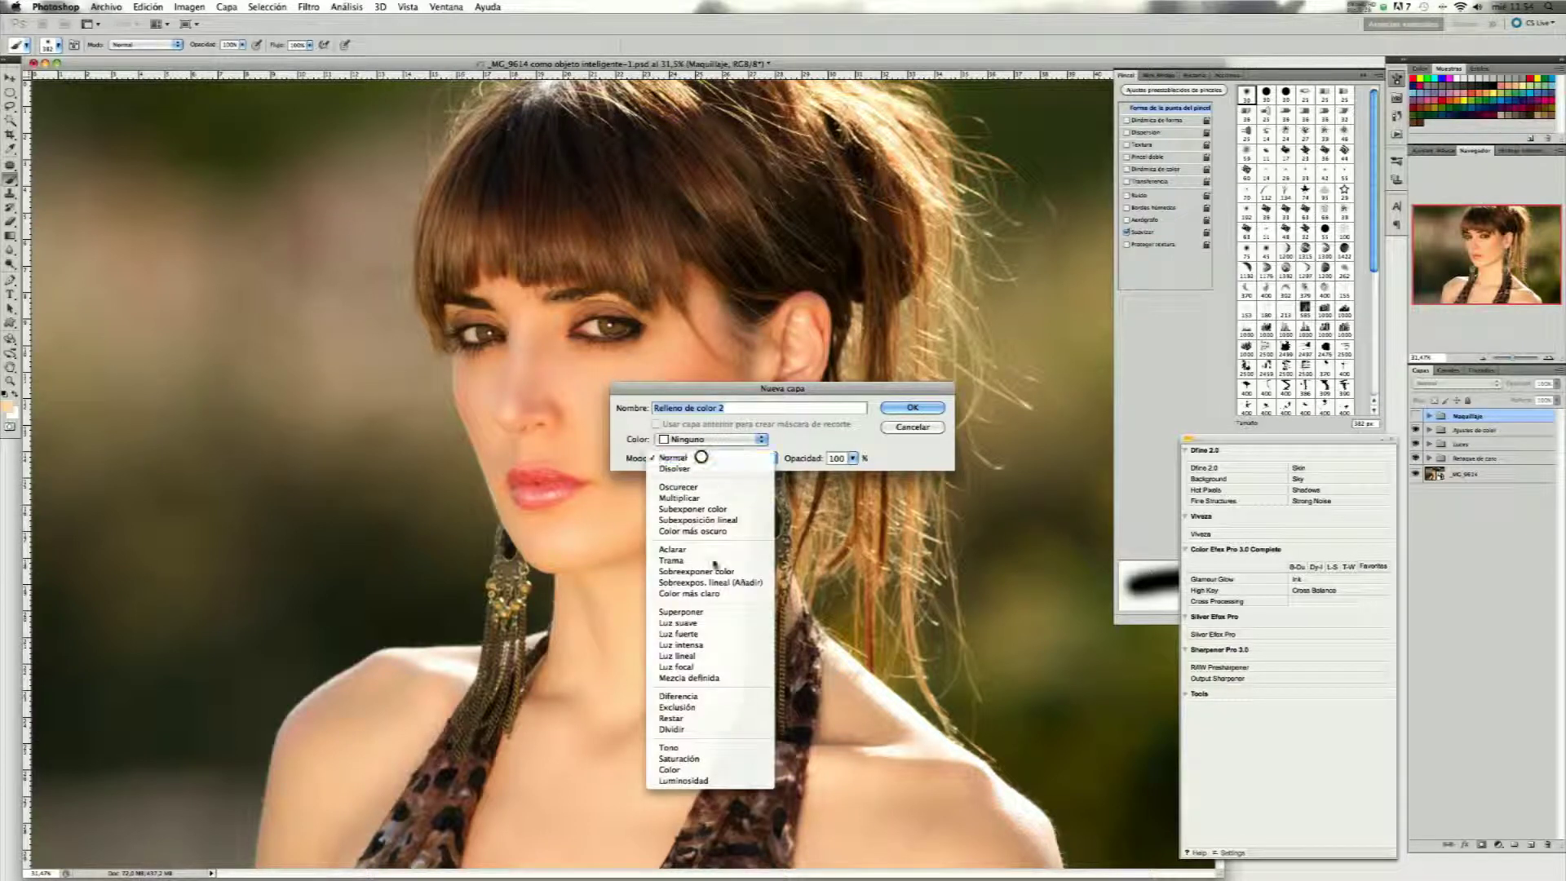
click(714, 625)
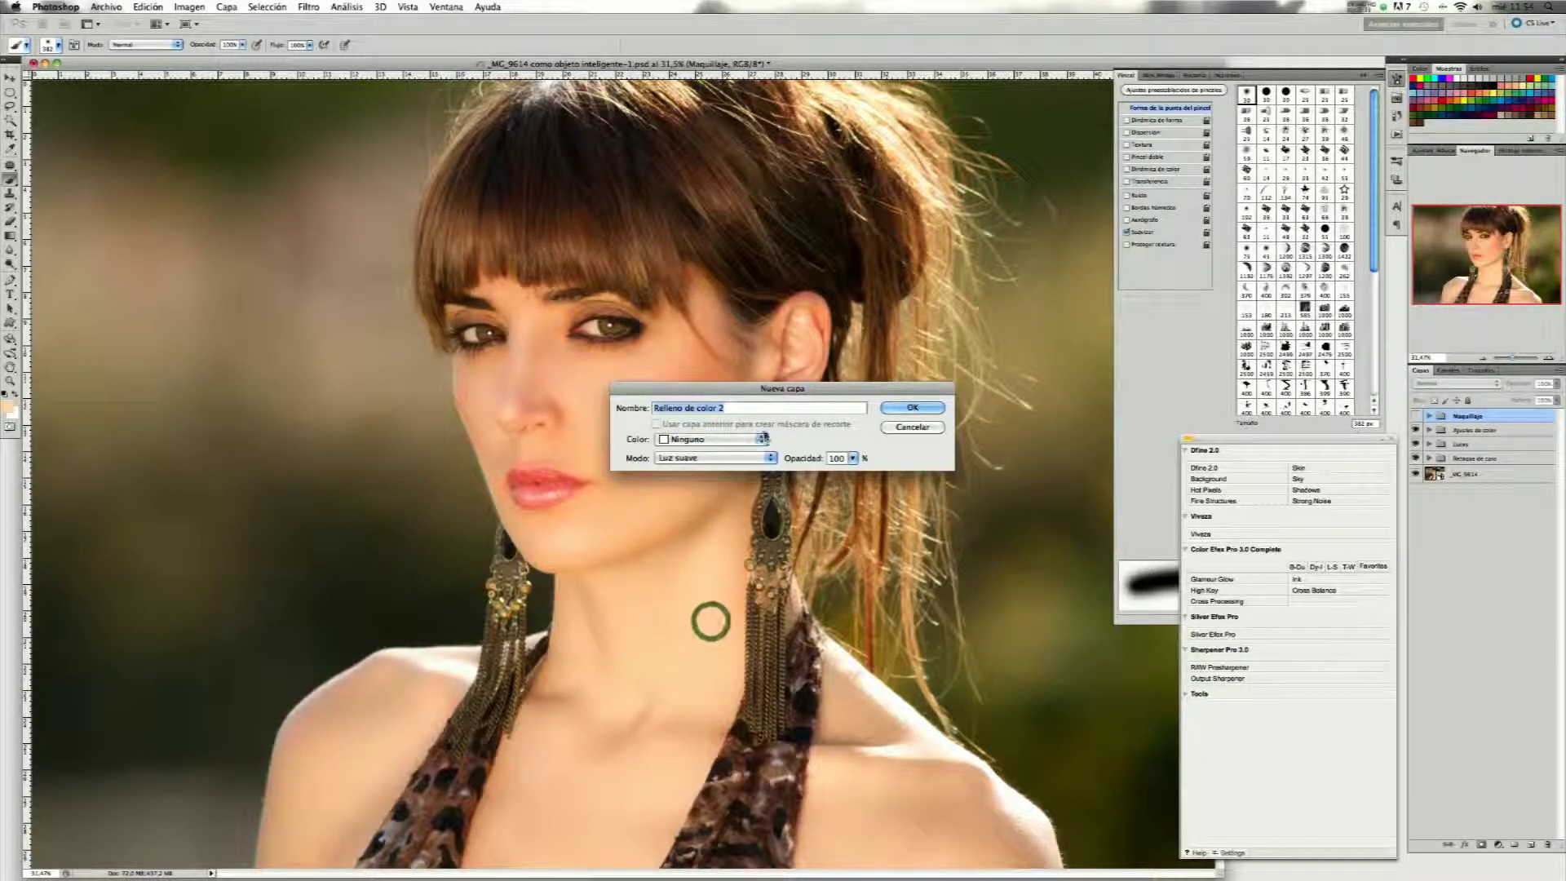
click(749, 406)
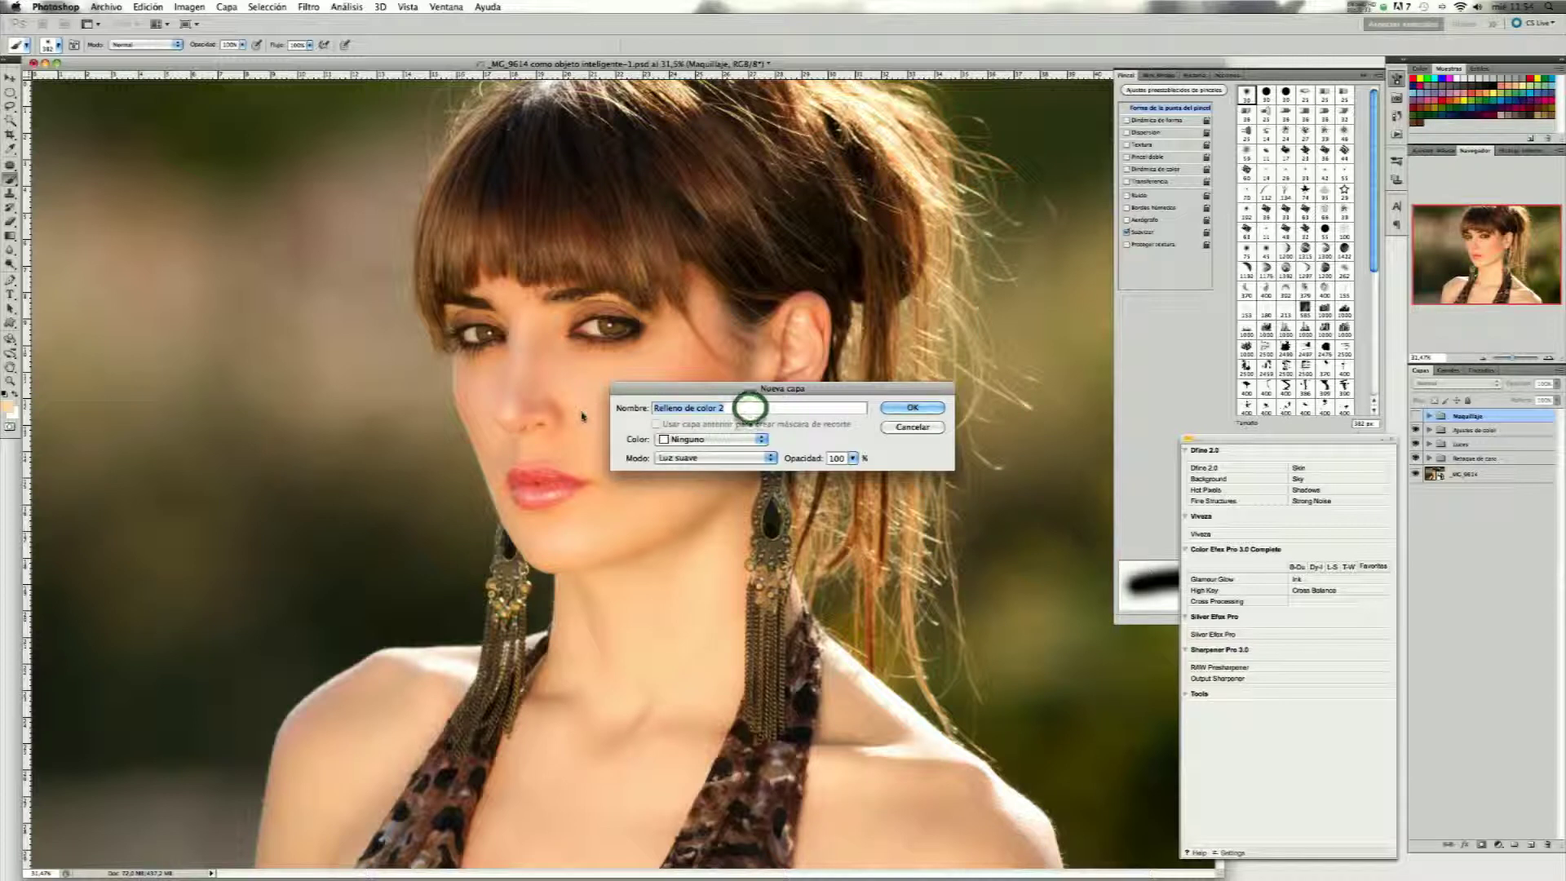
text(Tono)
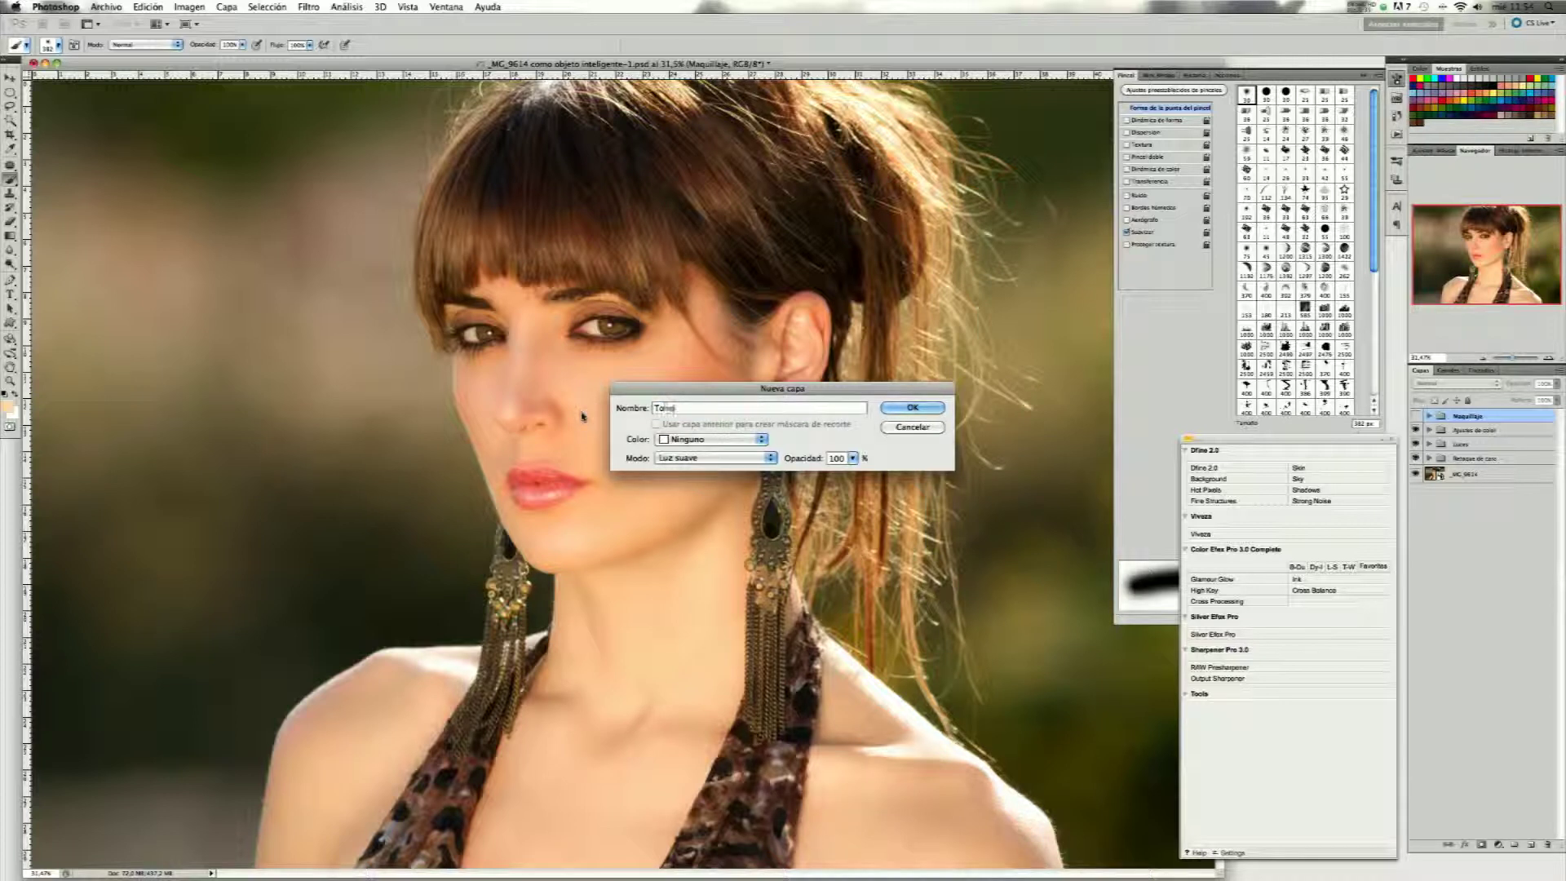
text( de piel)
key(Return)
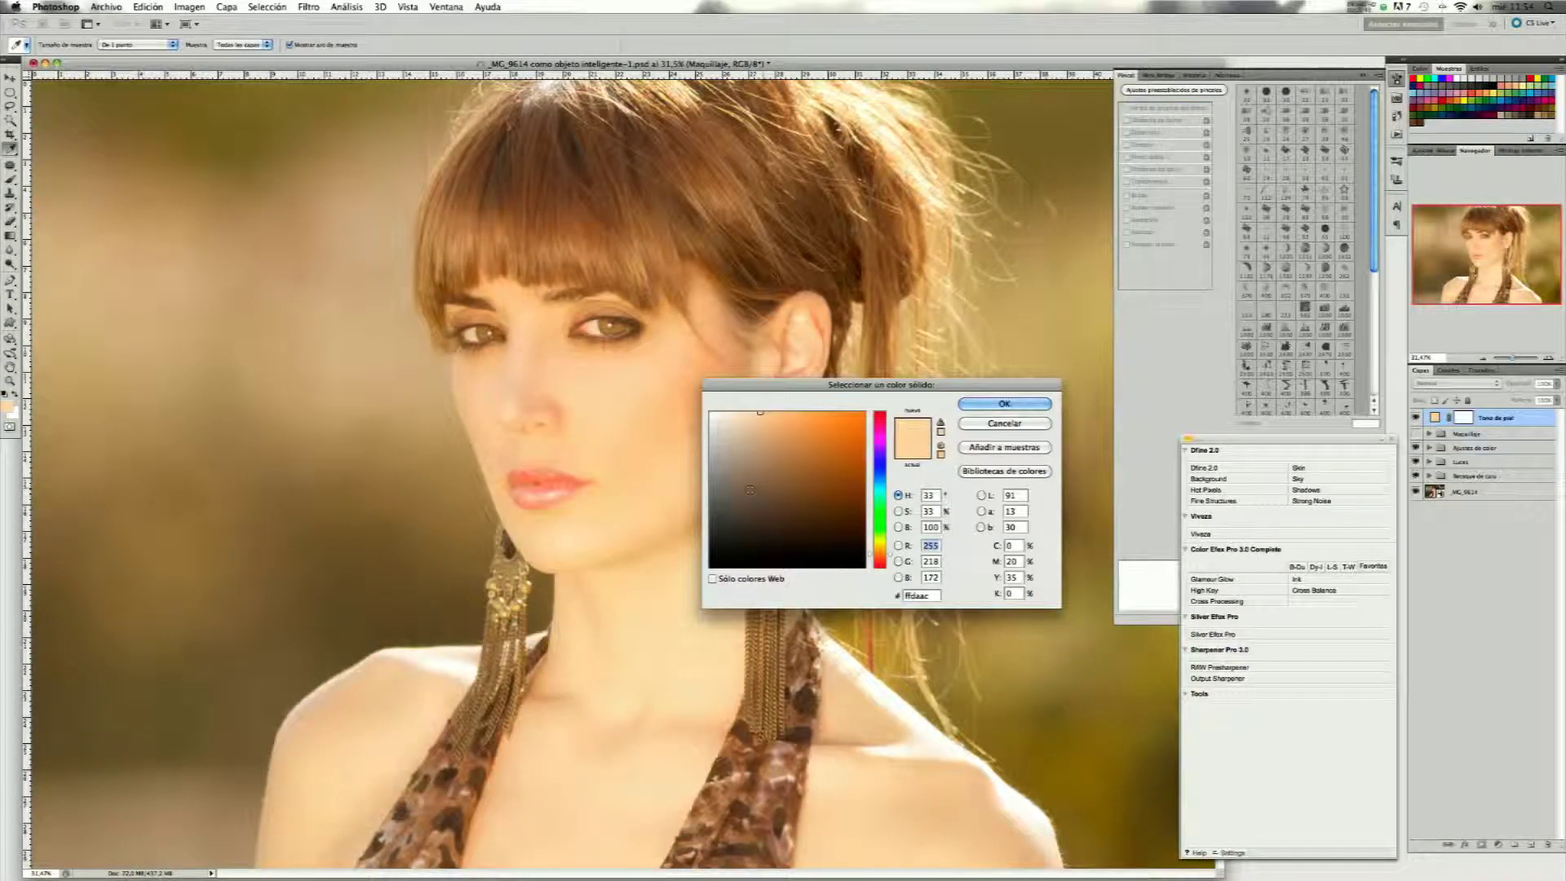
Try several fill colours and settle on muted brown 8a775f for Tono de piel.
click(750, 490)
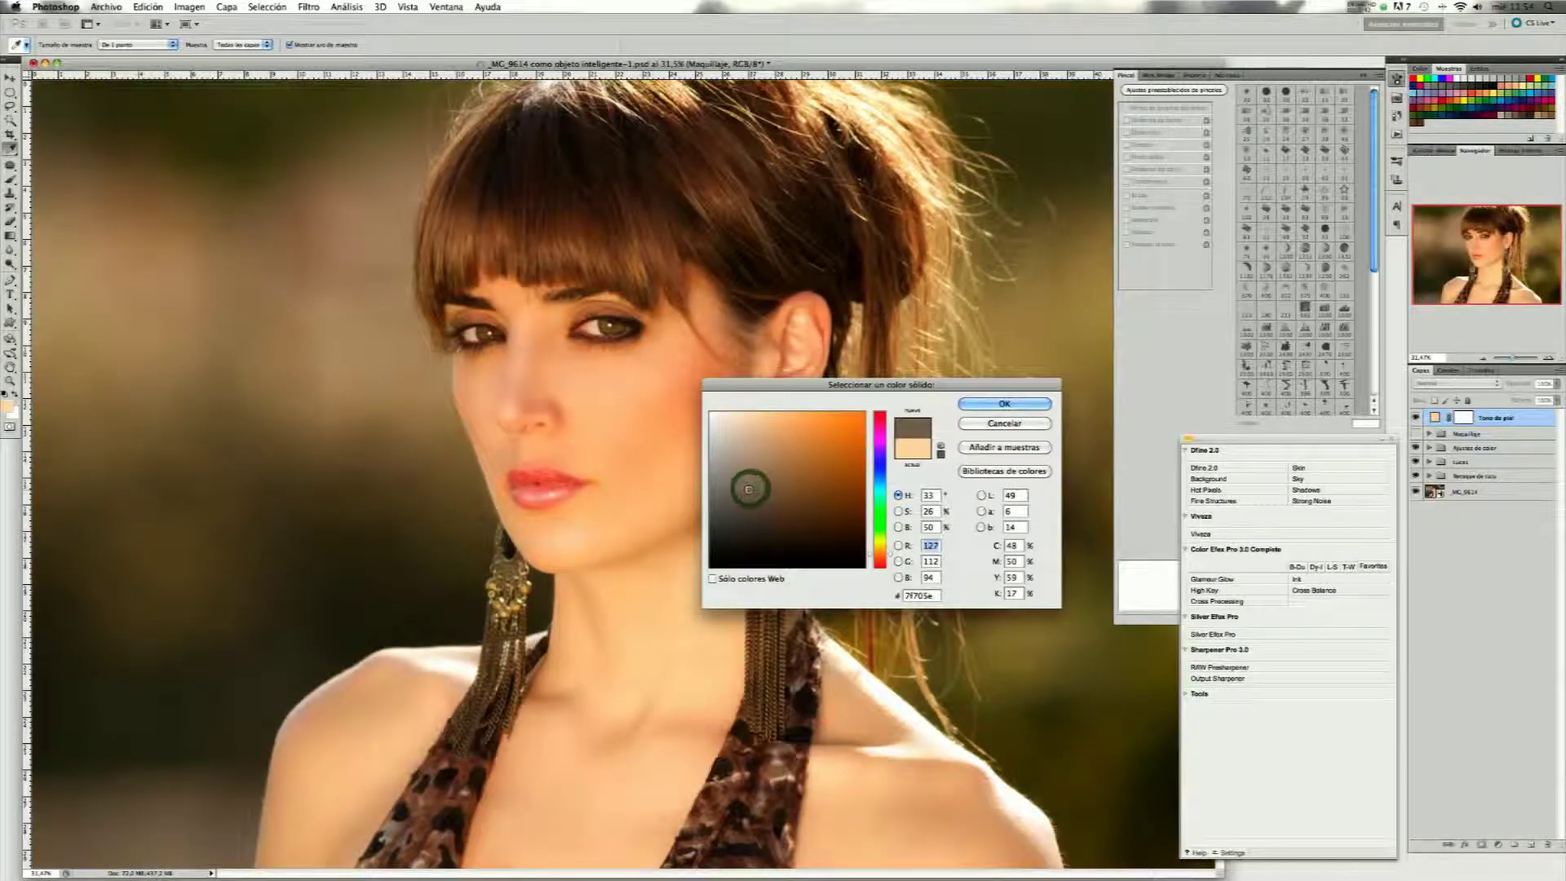
drag(745, 483, 748, 486)
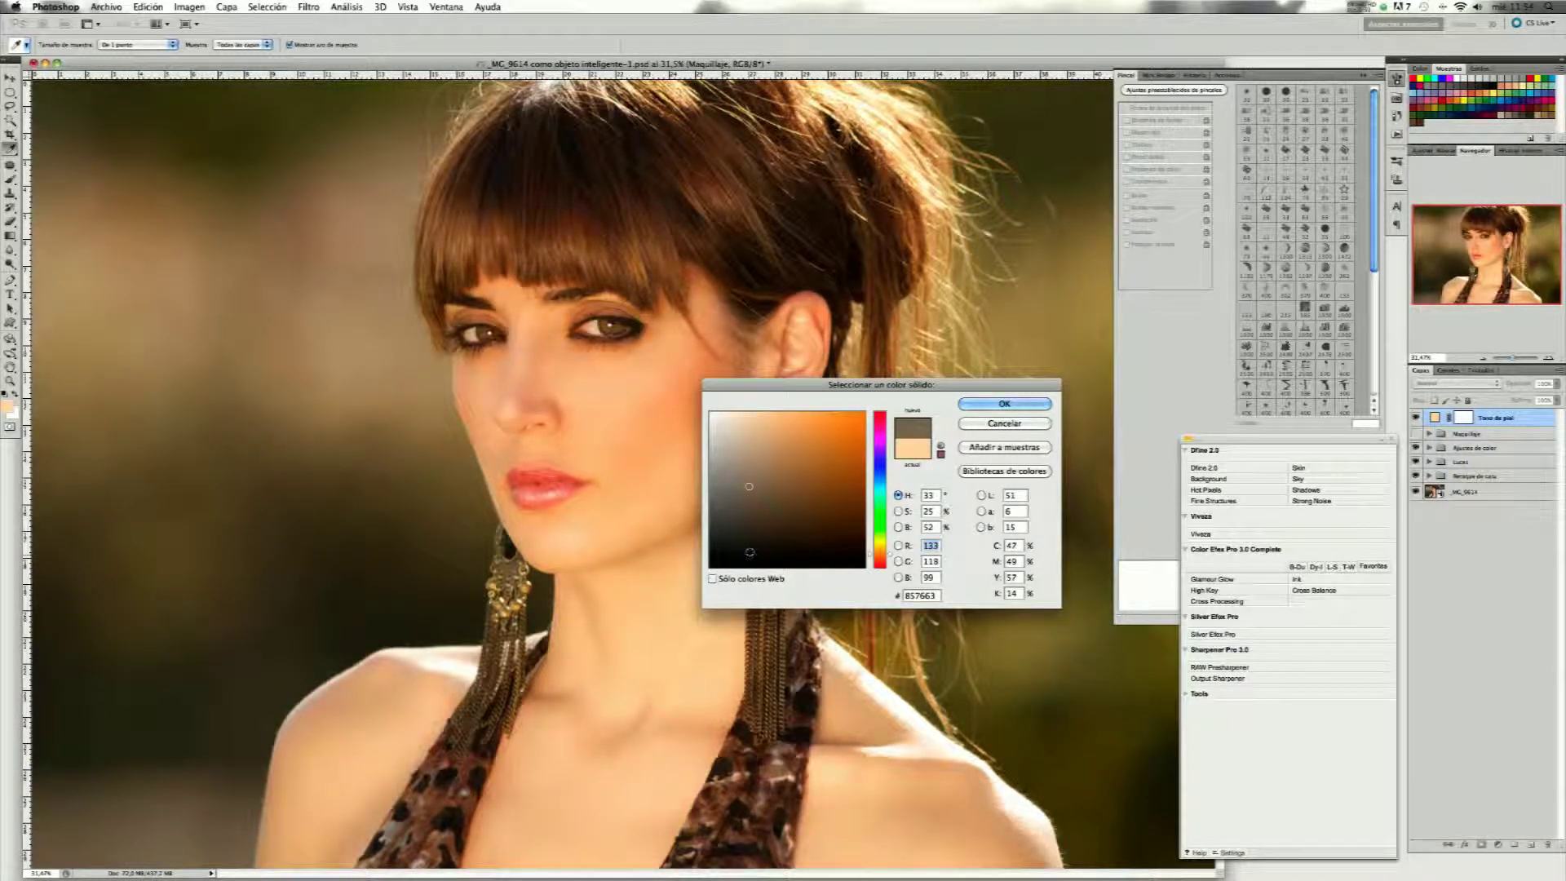
click(750, 544)
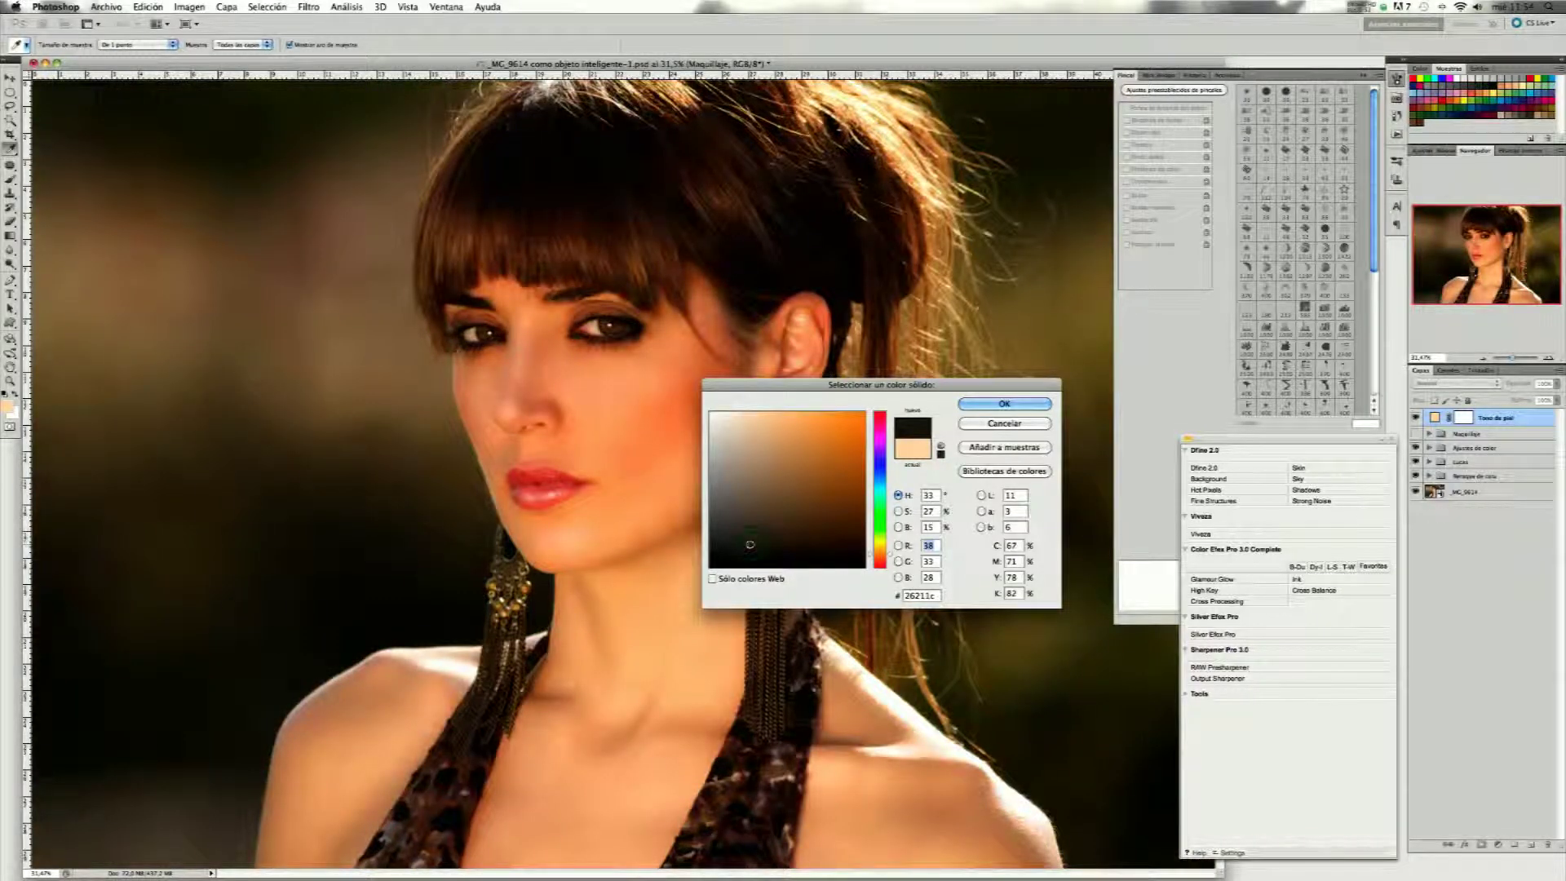
click(753, 416)
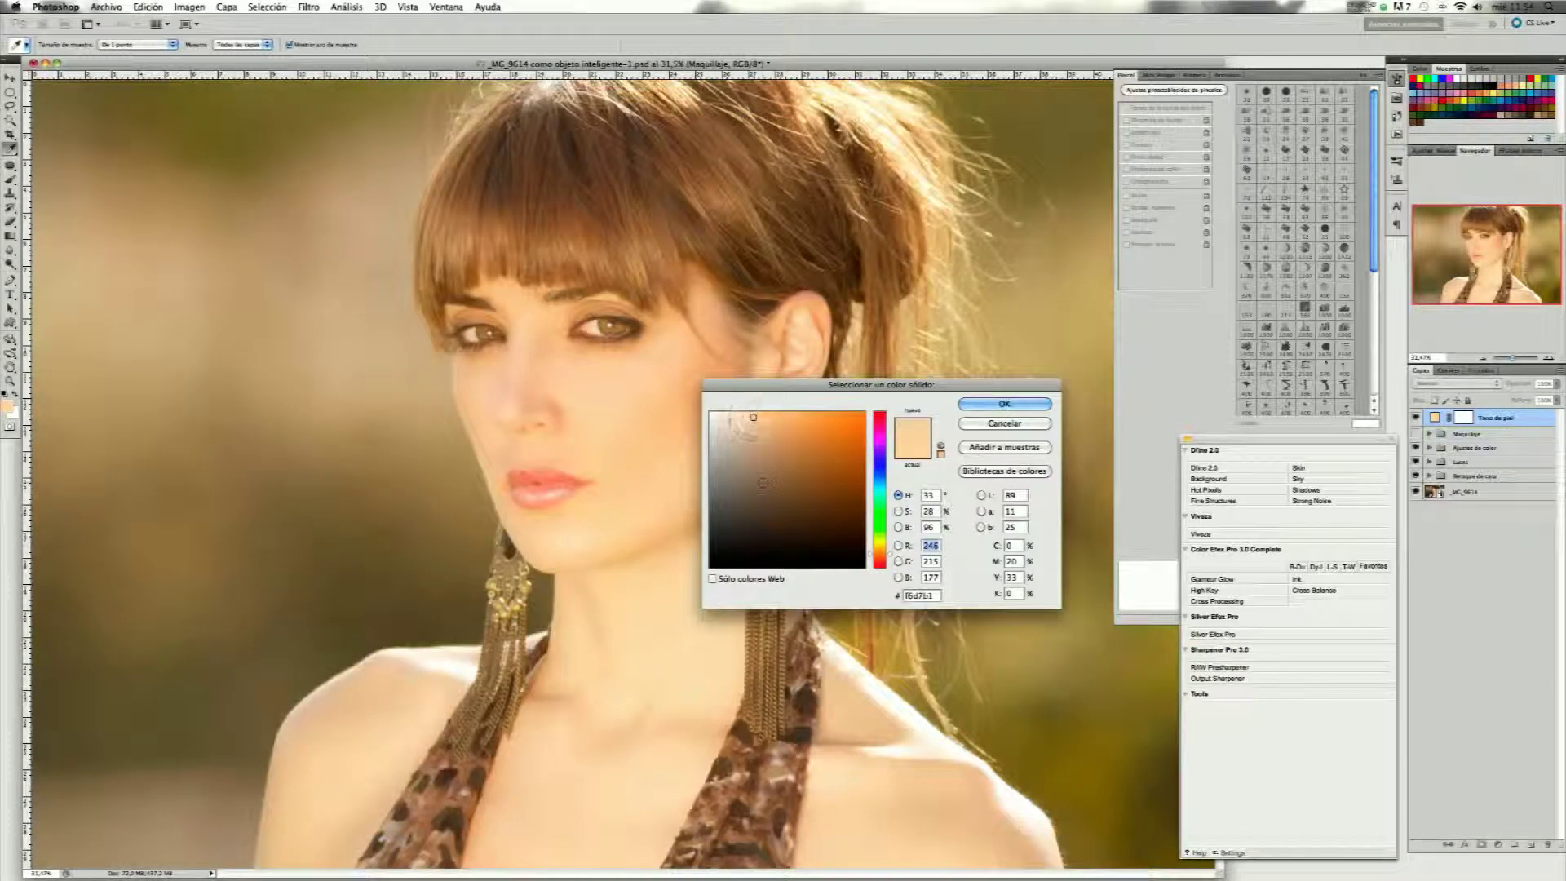
click(758, 472)
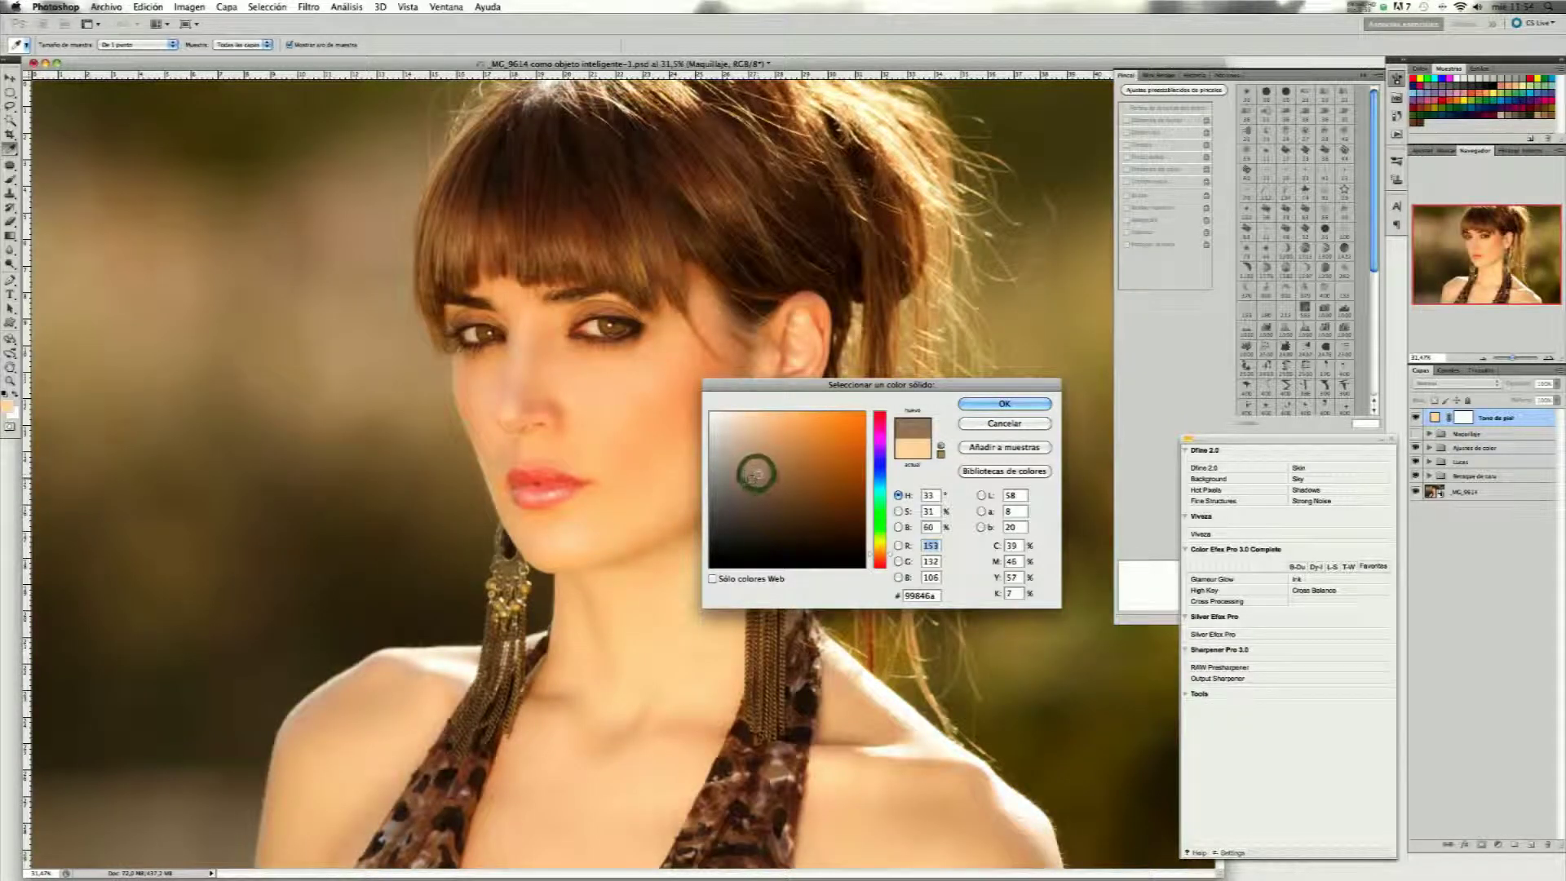
drag(746, 469, 753, 482)
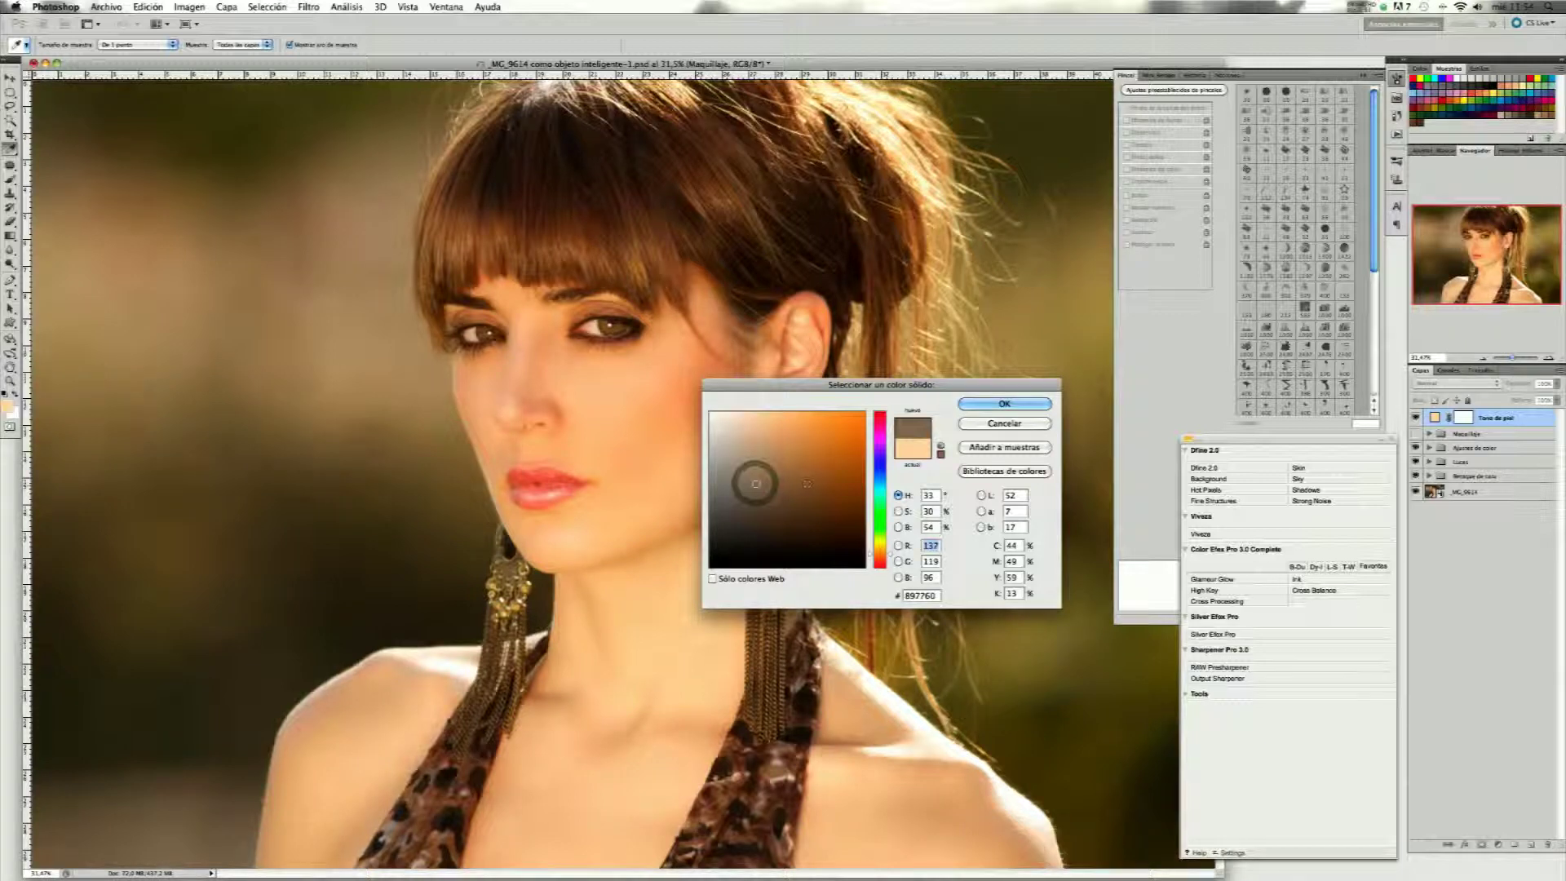
click(849, 480)
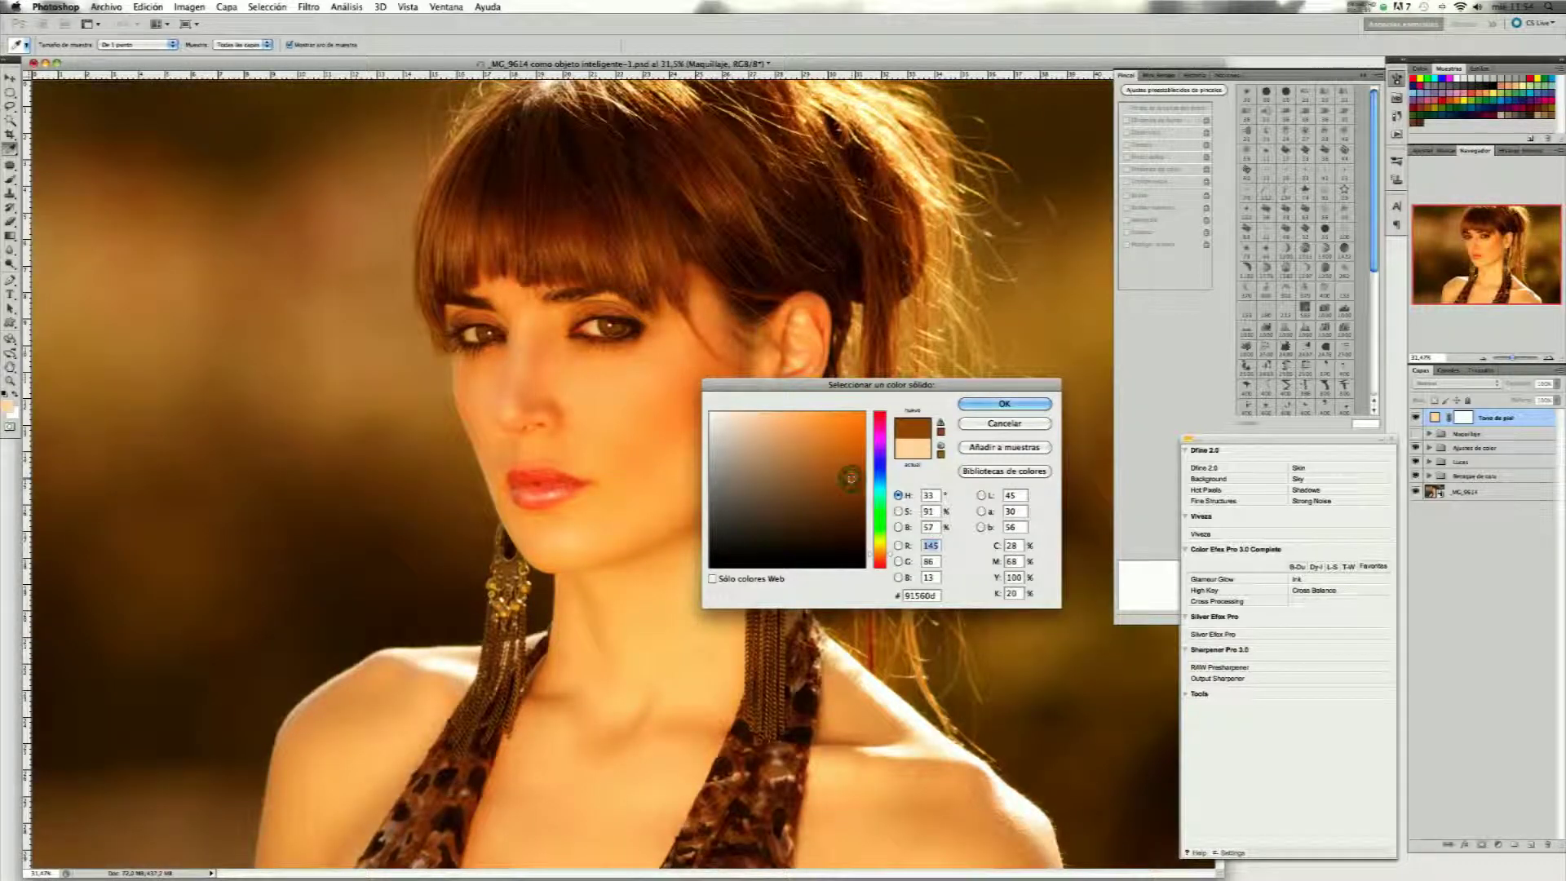
click(713, 481)
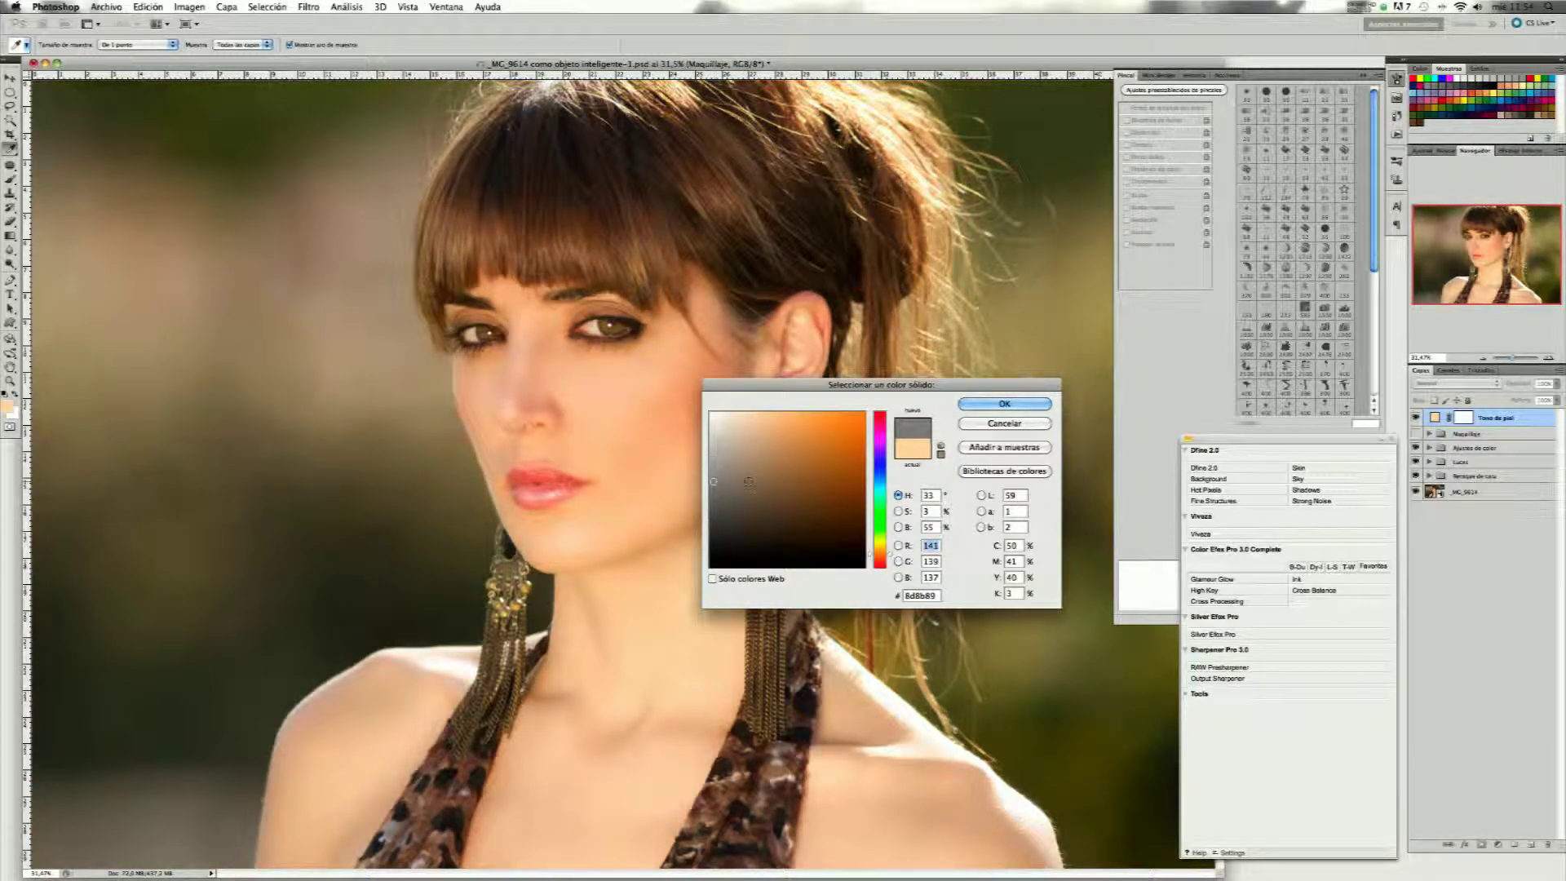
click(761, 481)
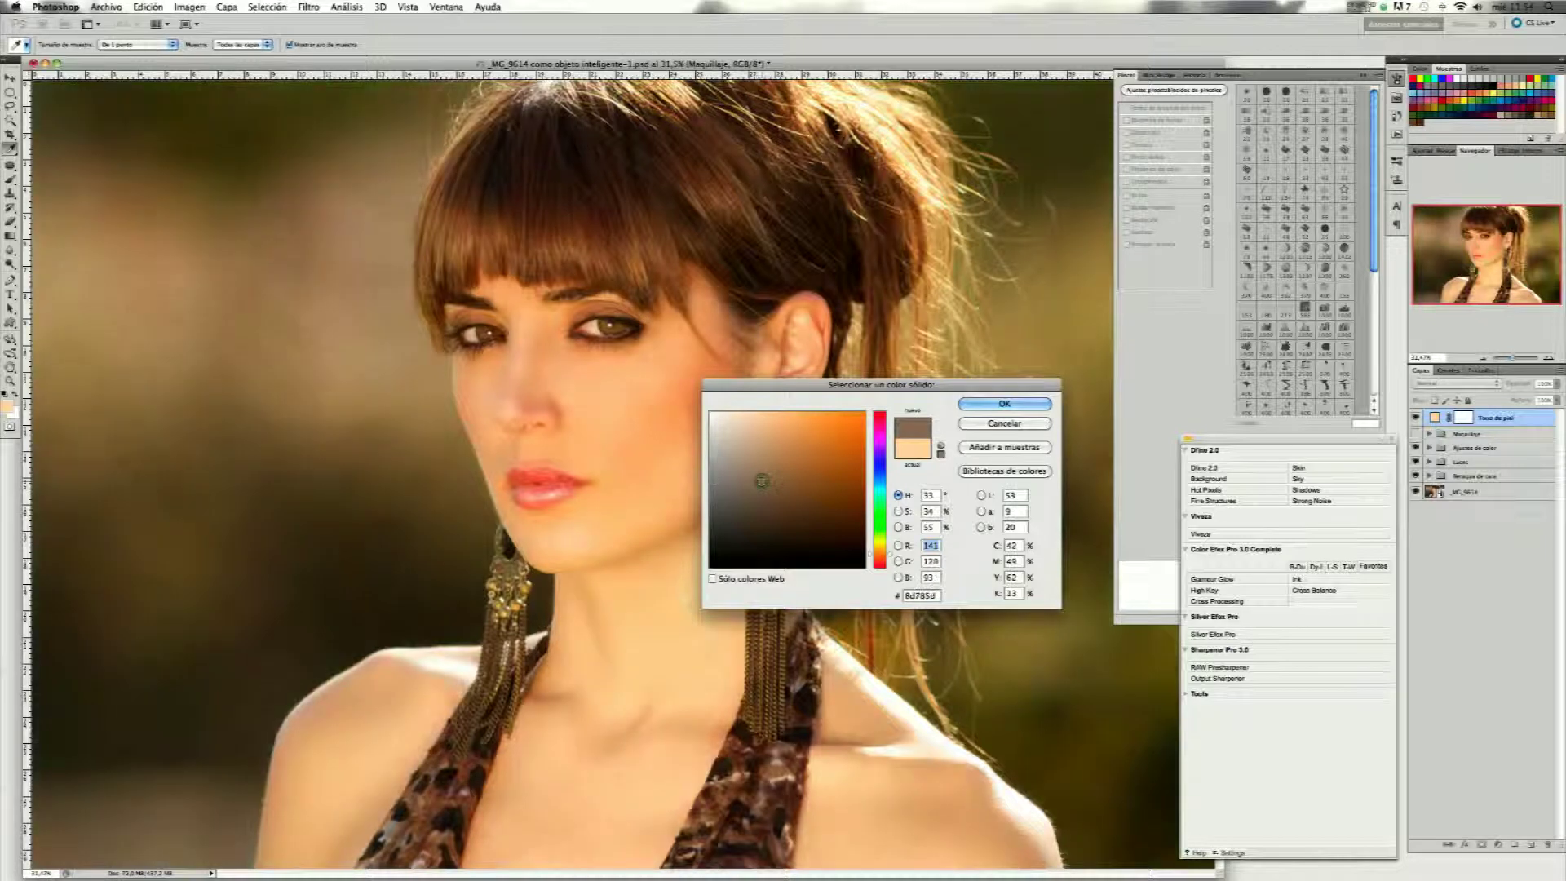
click(758, 486)
click(757, 480)
click(993, 407)
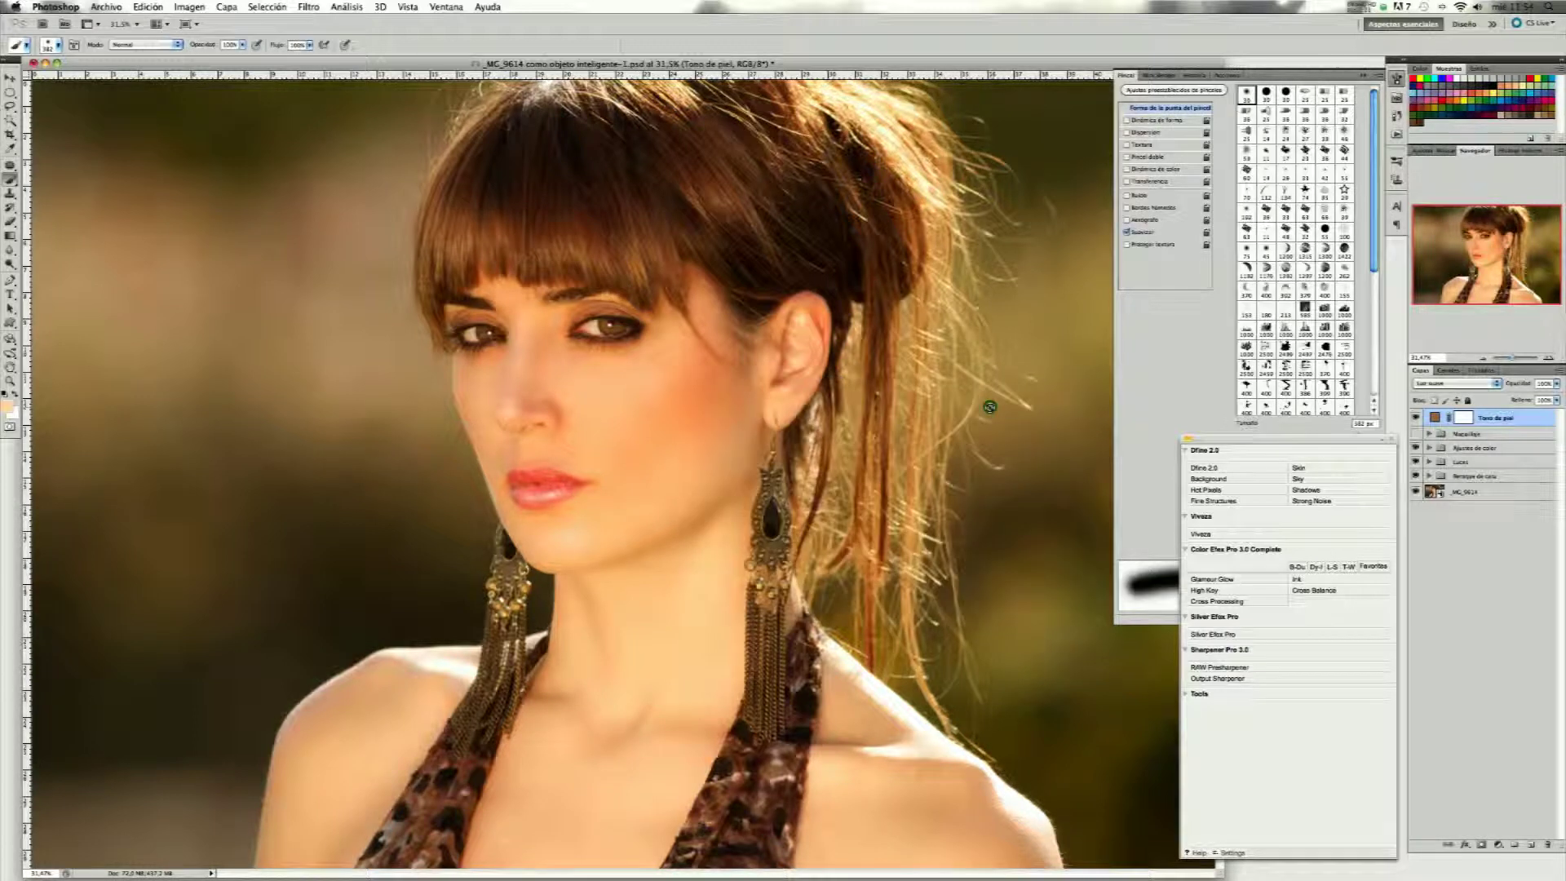
Compare Tono de piel on and off and set its opacity to 50%.
click(1417, 419)
click(1417, 419)
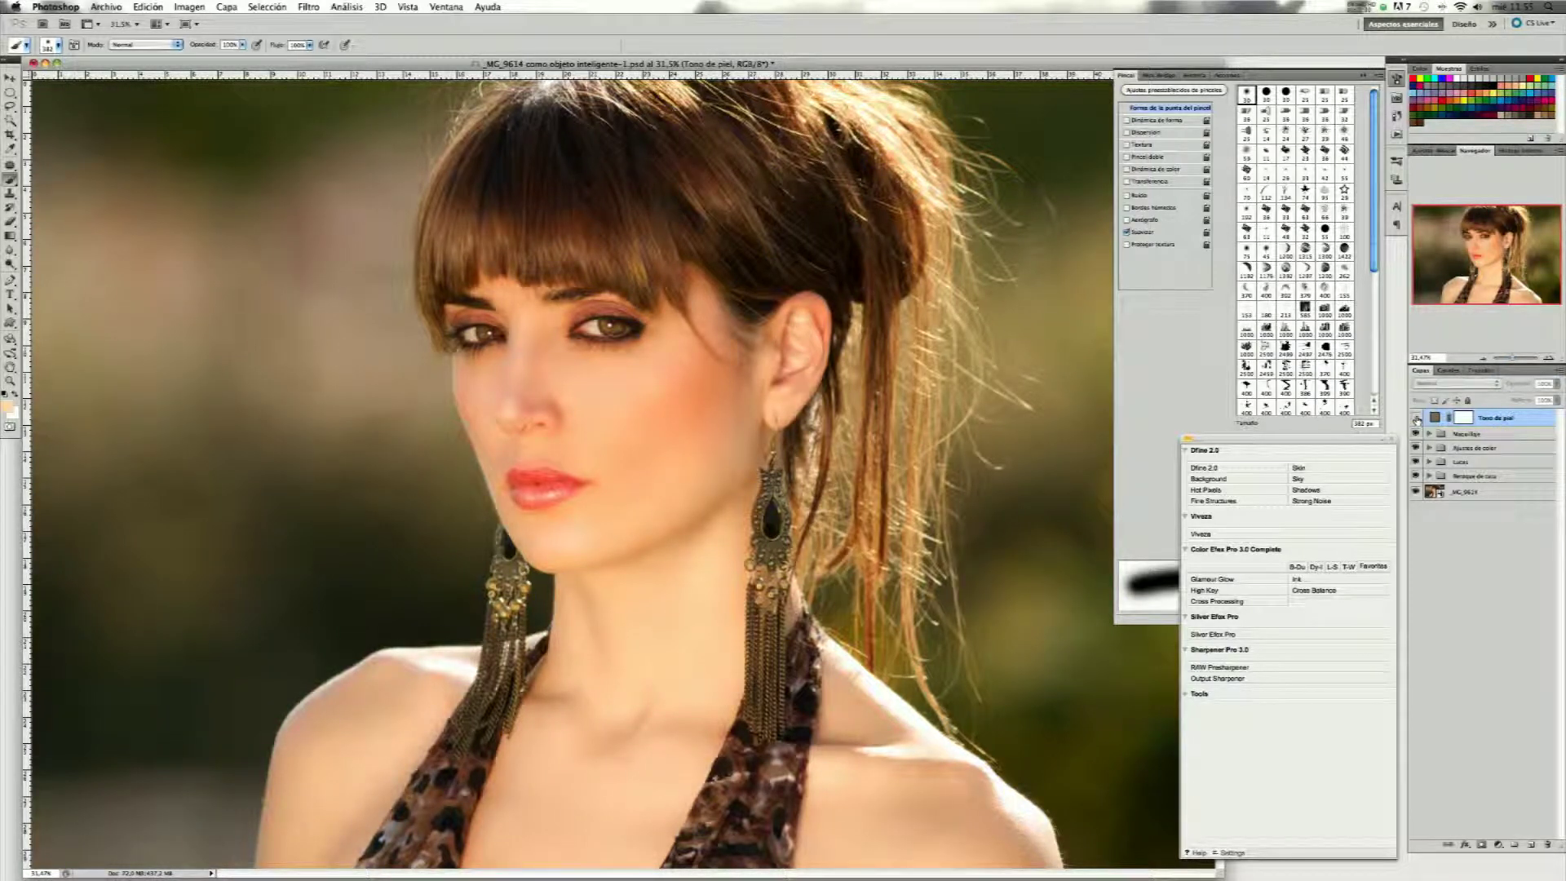
click(1417, 419)
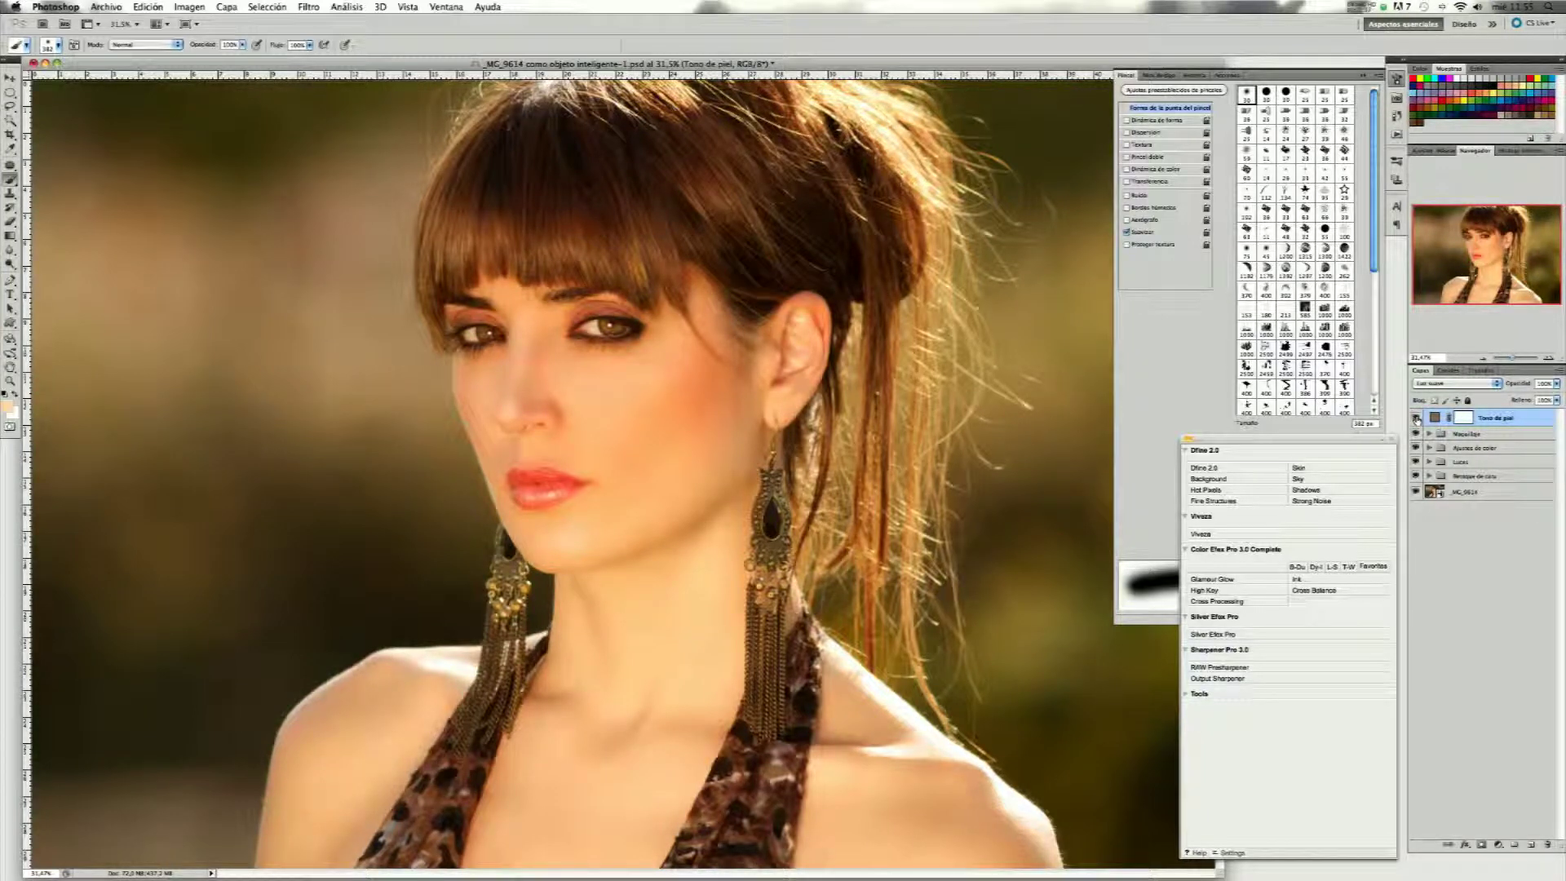
click(1502, 419)
click(1557, 387)
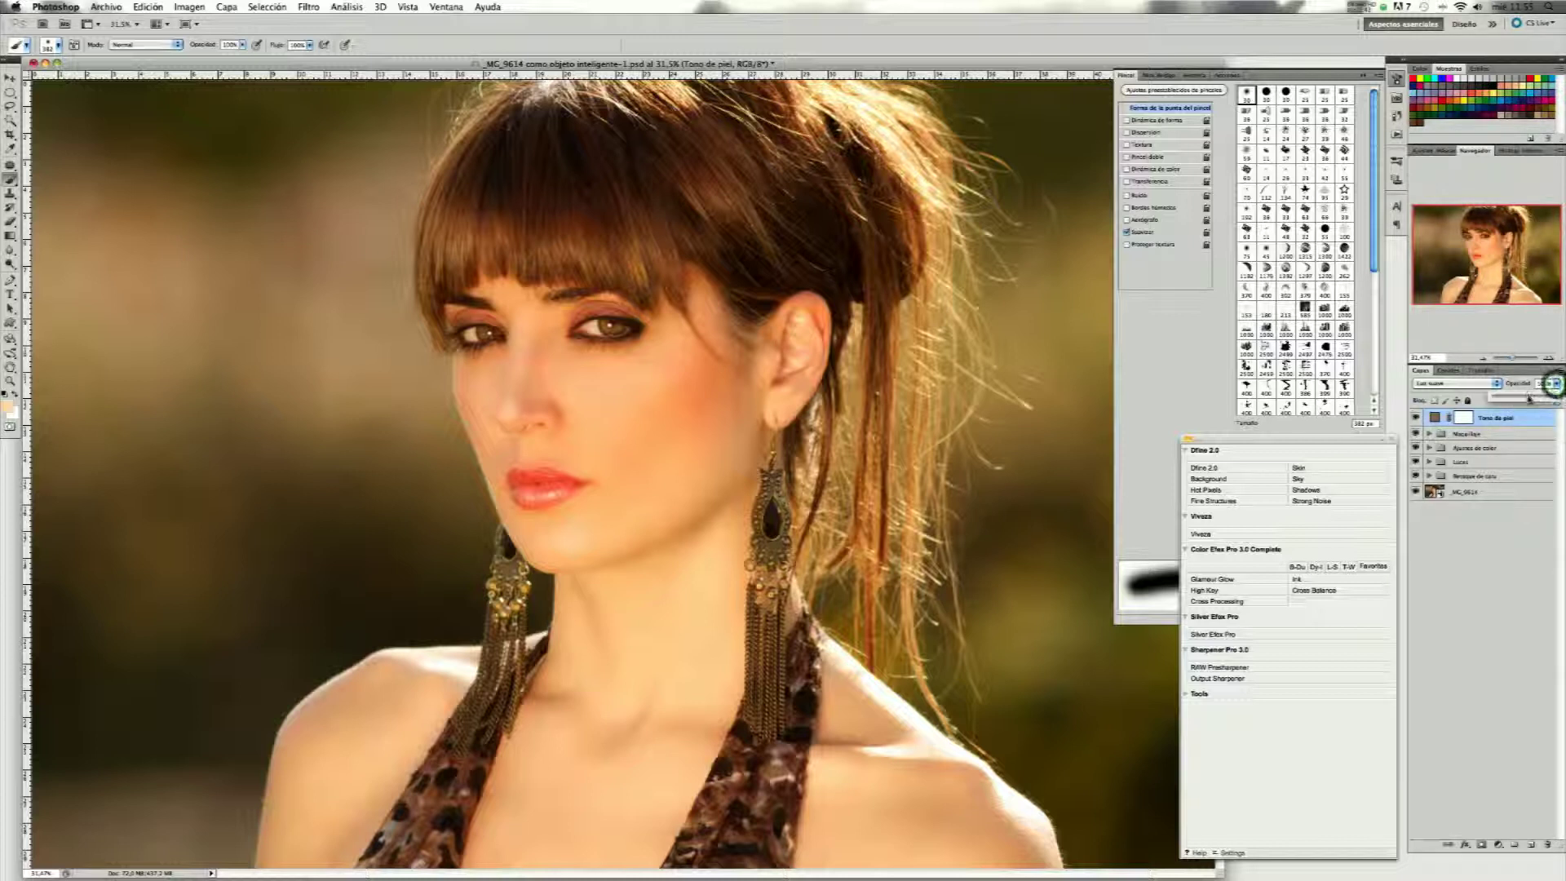
drag(1529, 400, 1524, 397)
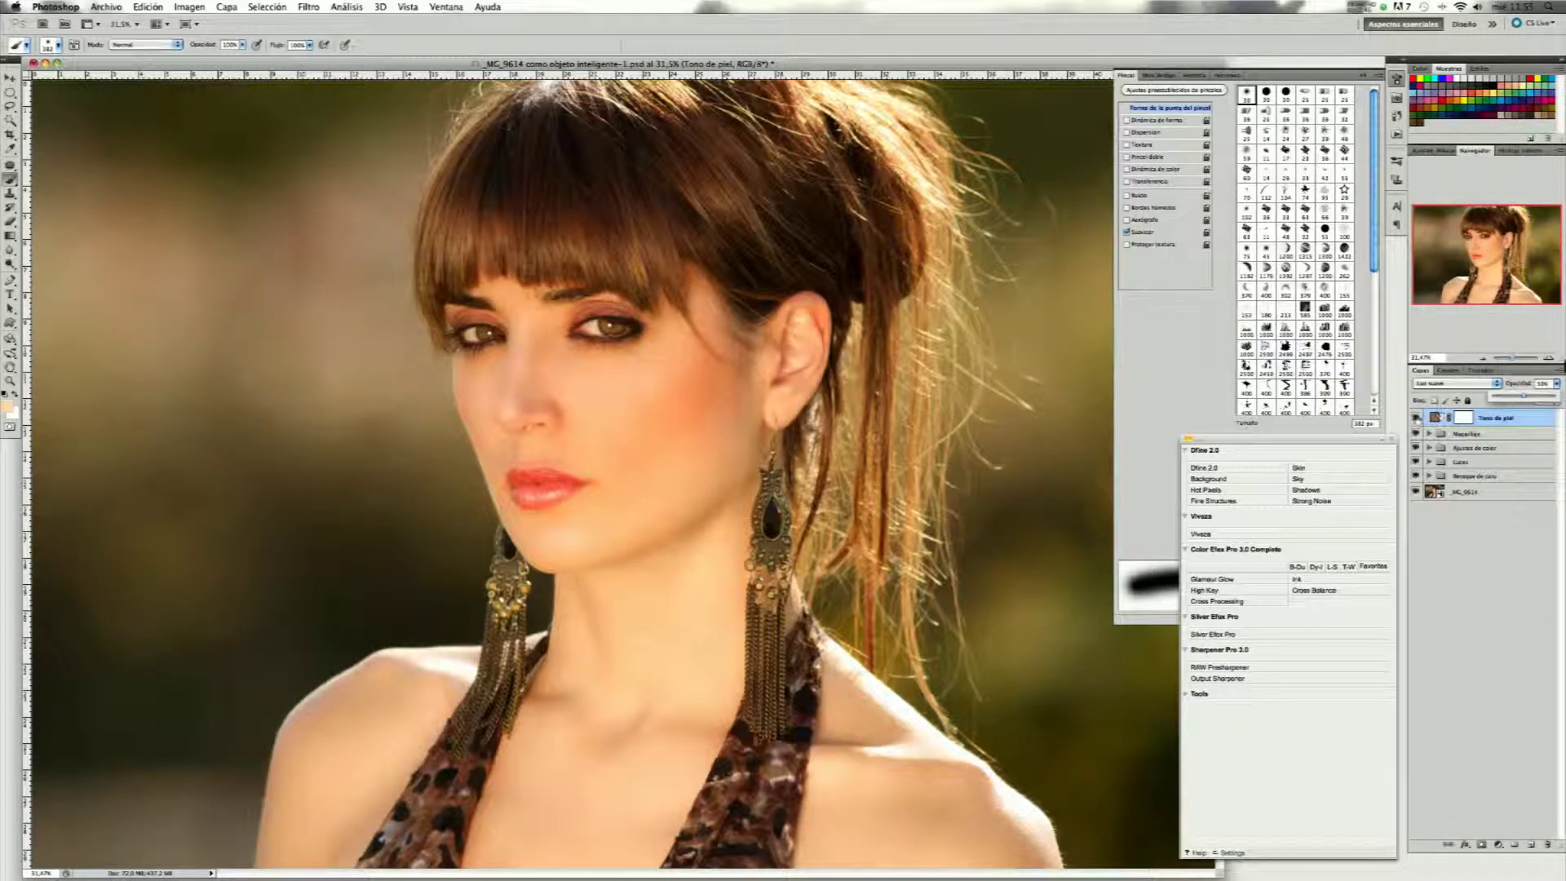
click(1417, 417)
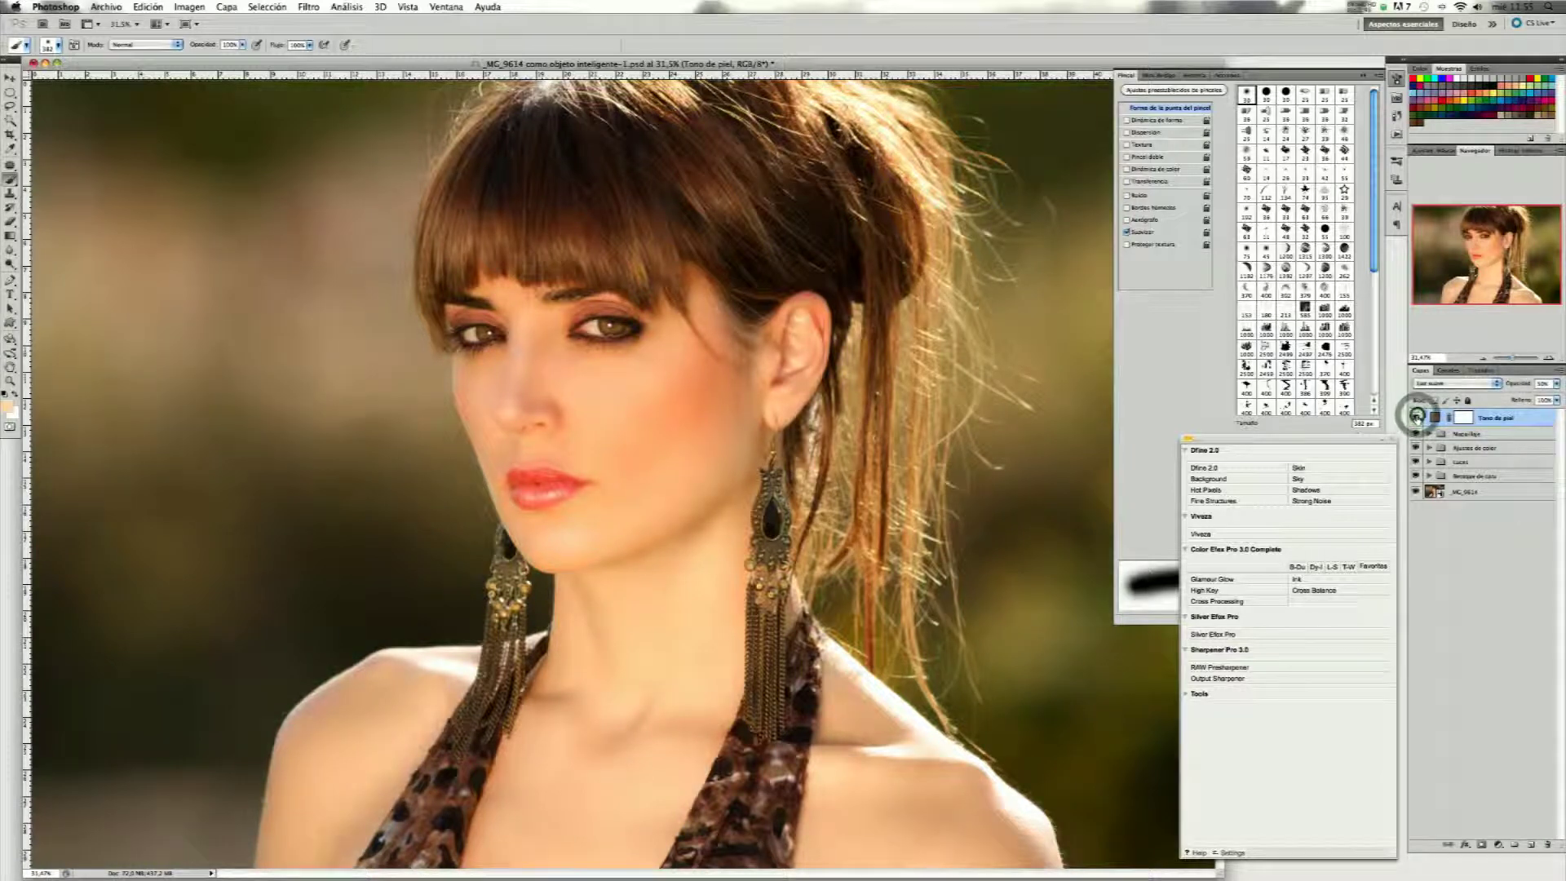
click(1417, 417)
click(1417, 416)
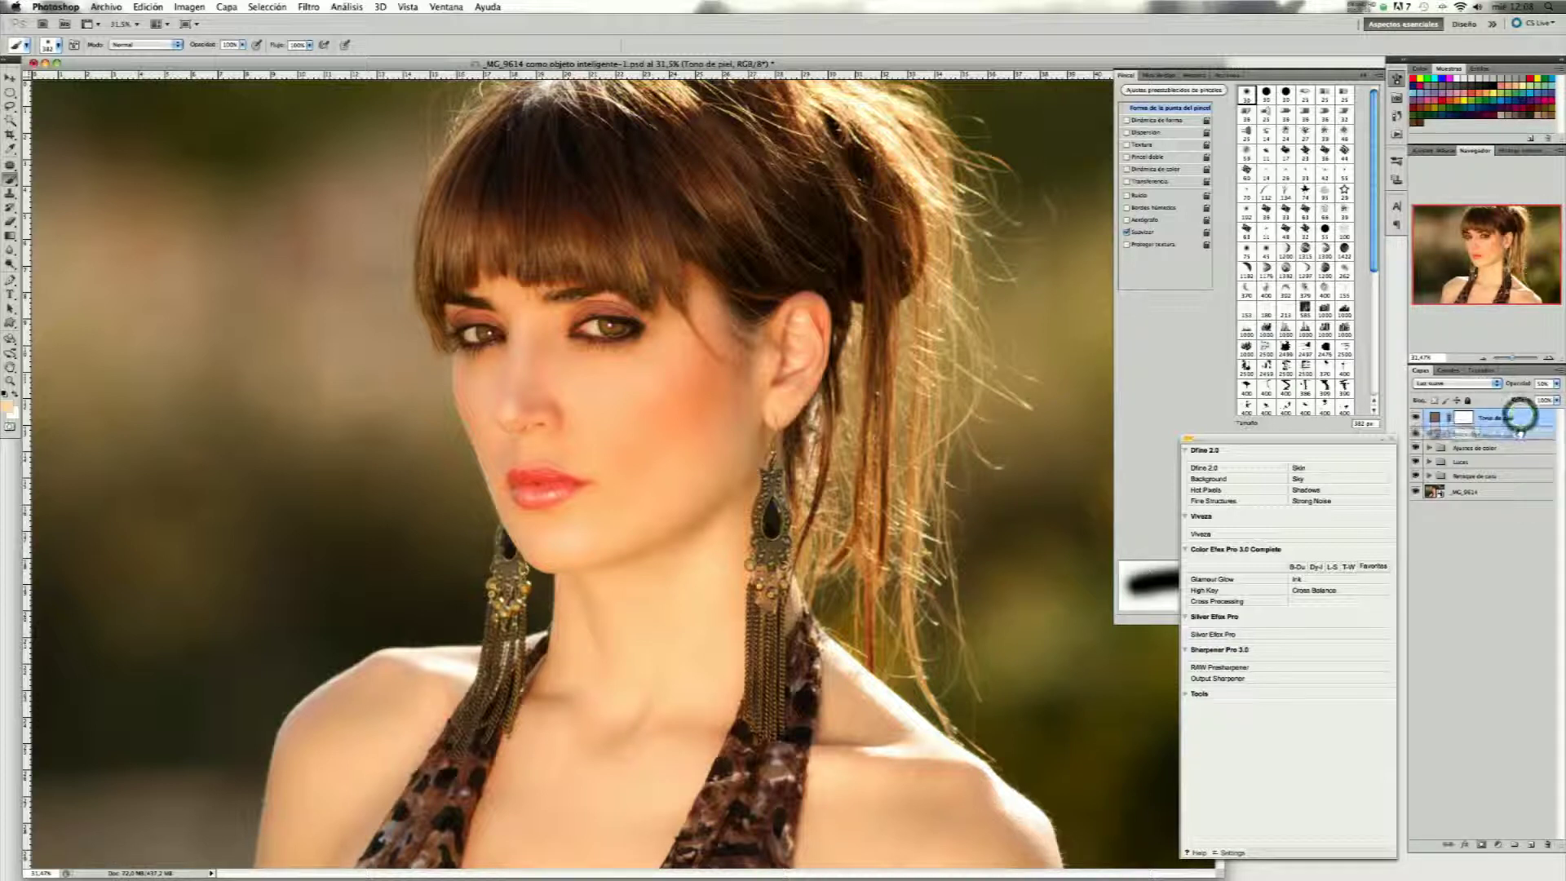
Move Tono de piel to the top of the Maquillaje group and collapse the group.
key(BackSpace)
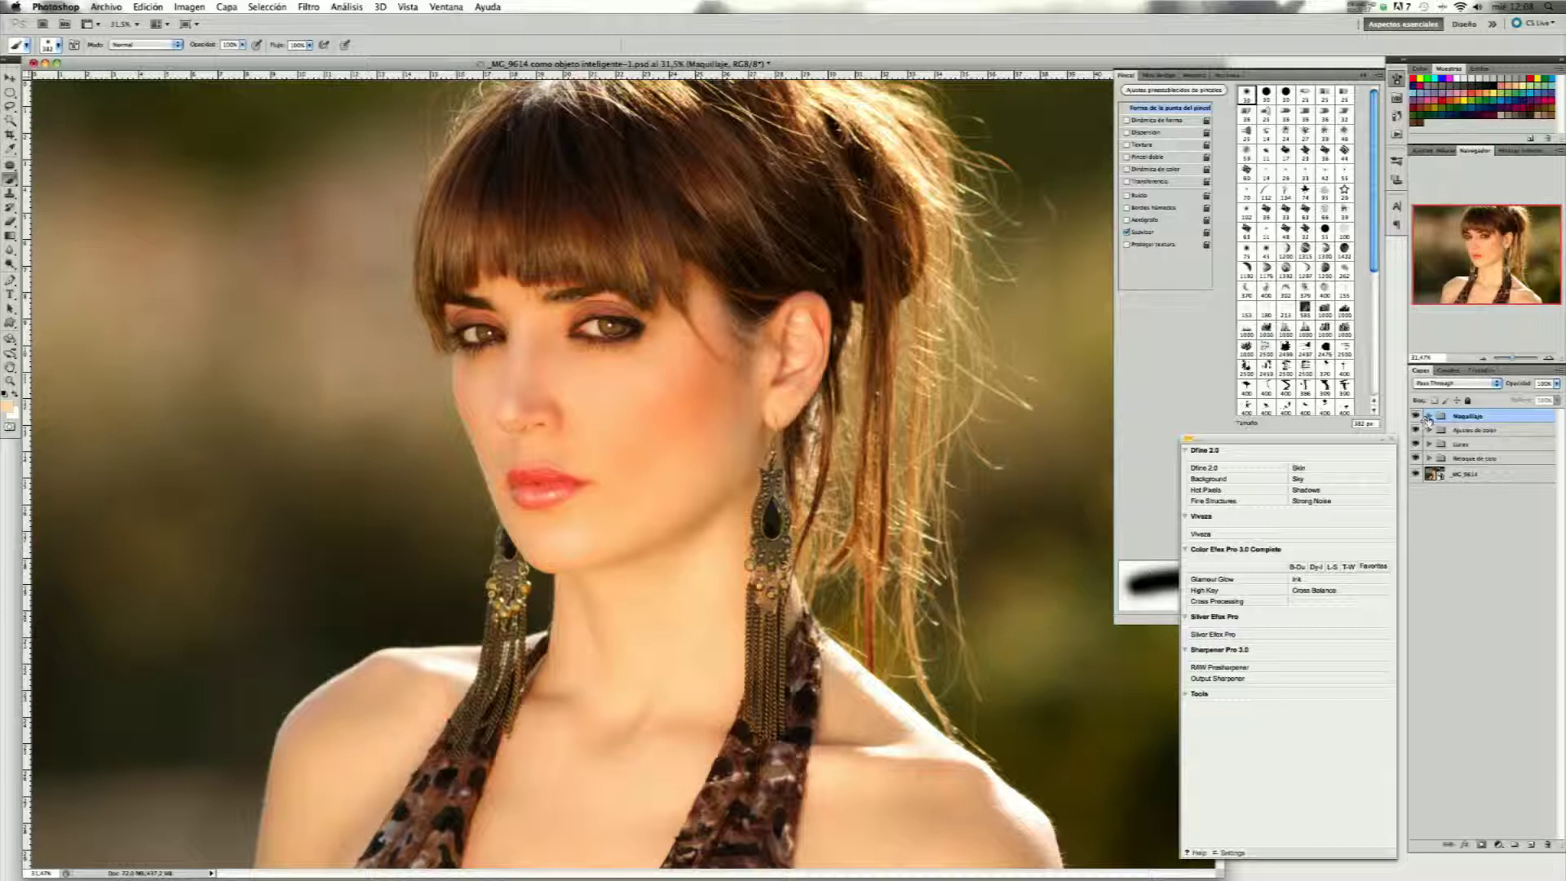
click(1428, 419)
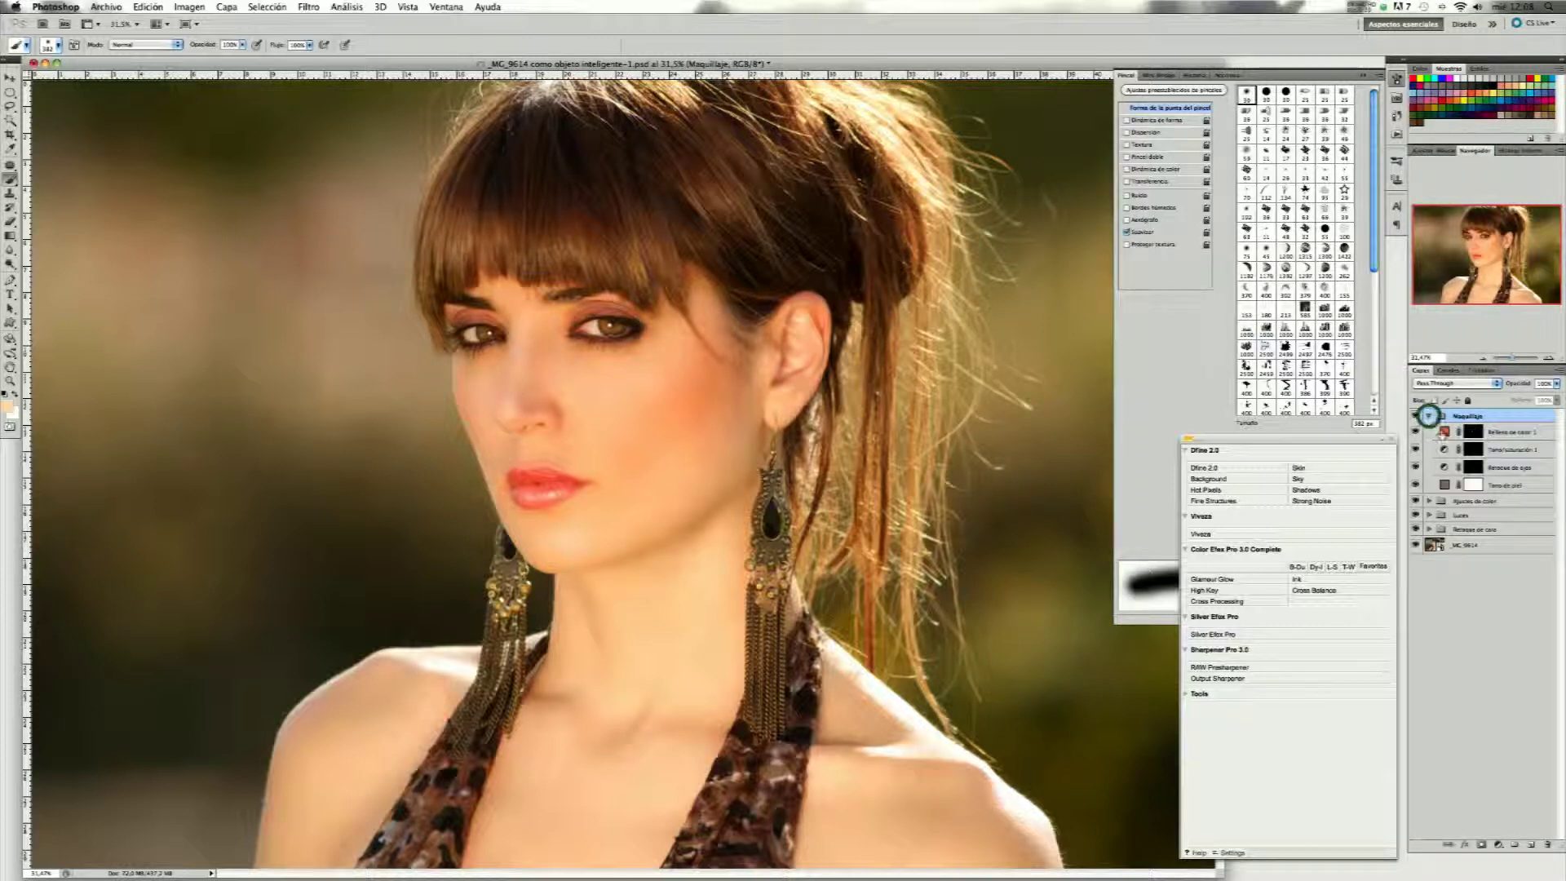
drag(1501, 487, 1499, 430)
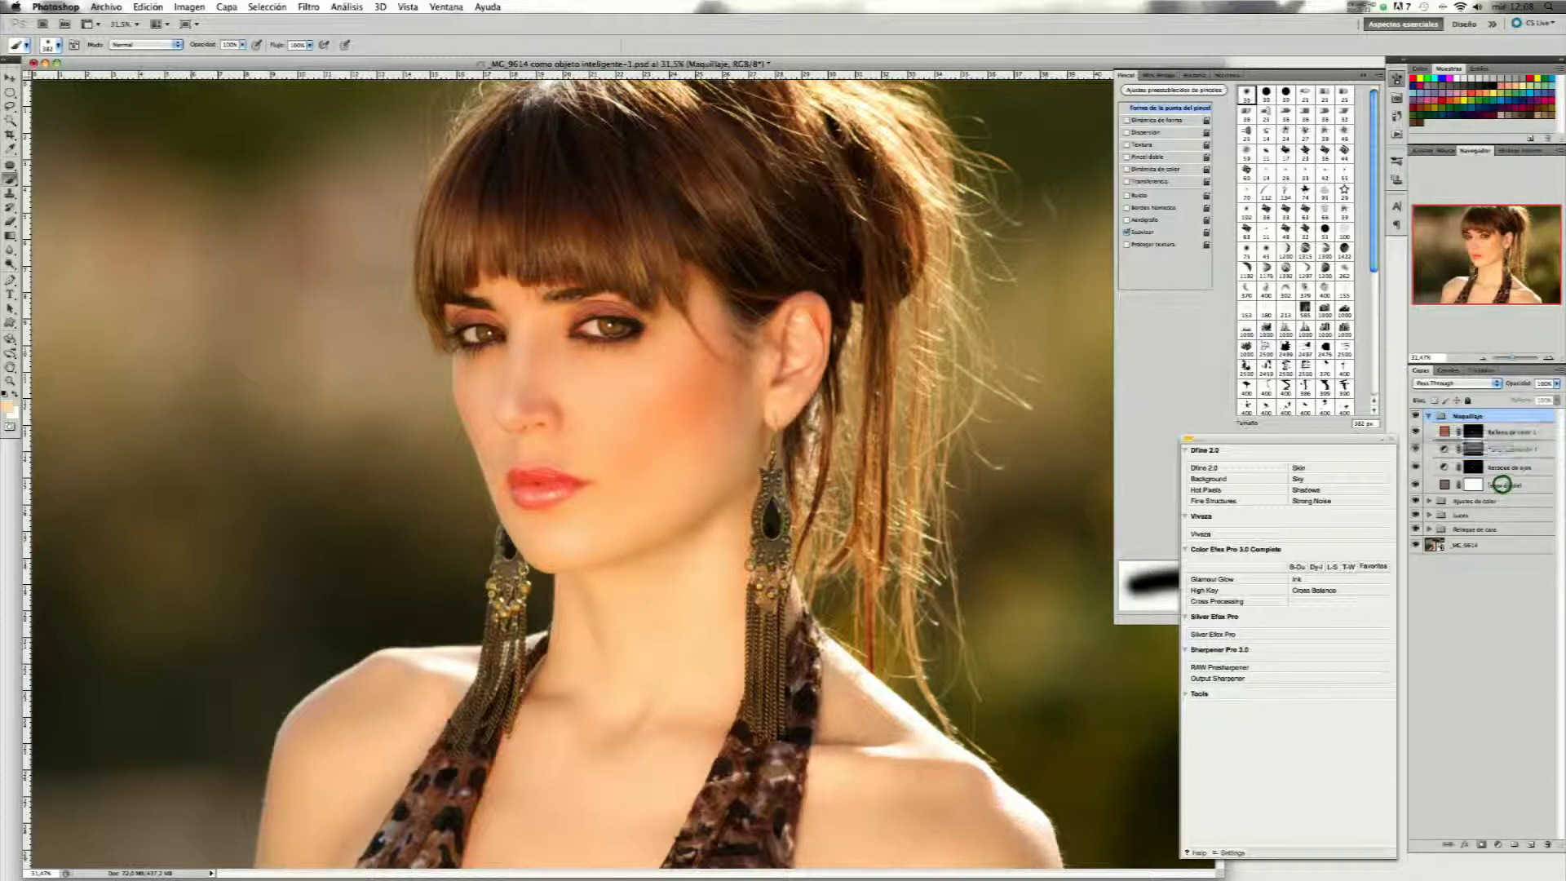
click(1429, 417)
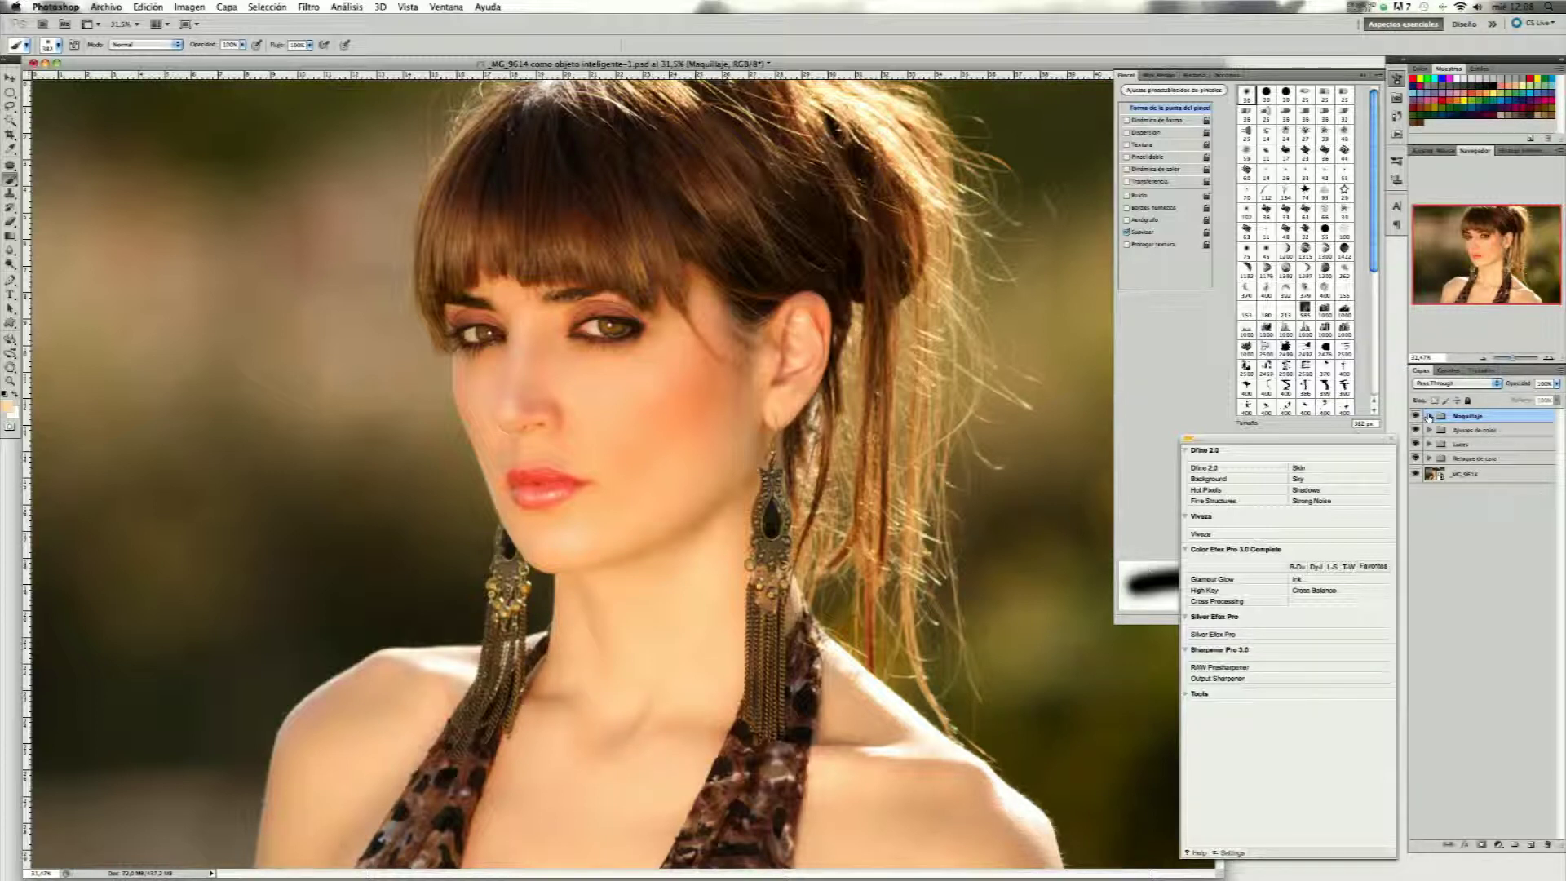
Select all, Copiar combinado, and paste the merged portrait as new layer Capa 3.
key(ctrl+shift+n)
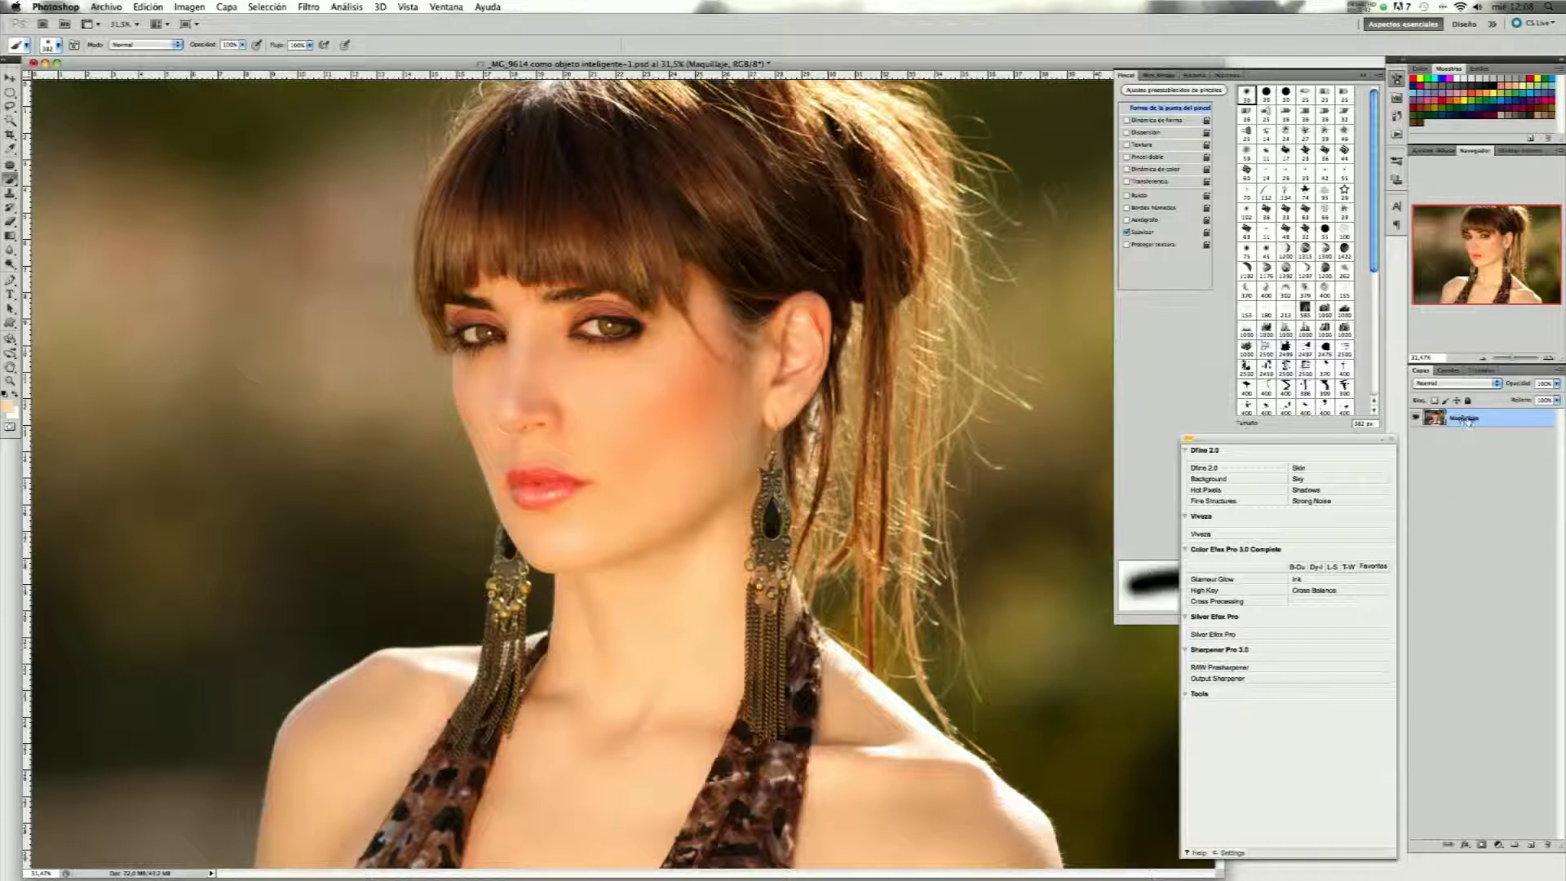
key(ctrl+z)
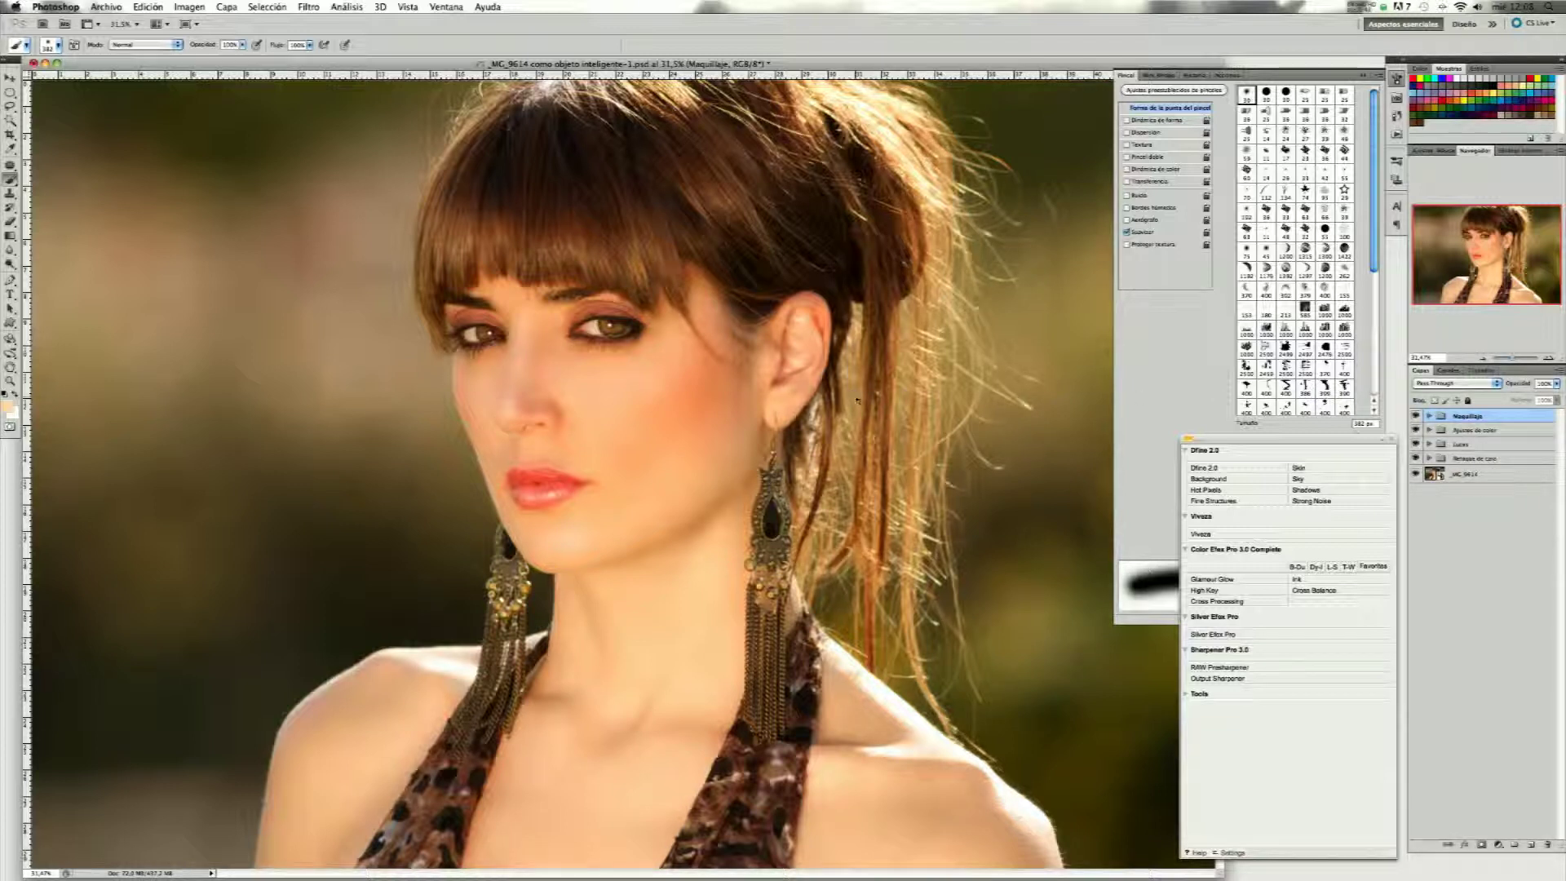
key(ctrl+a)
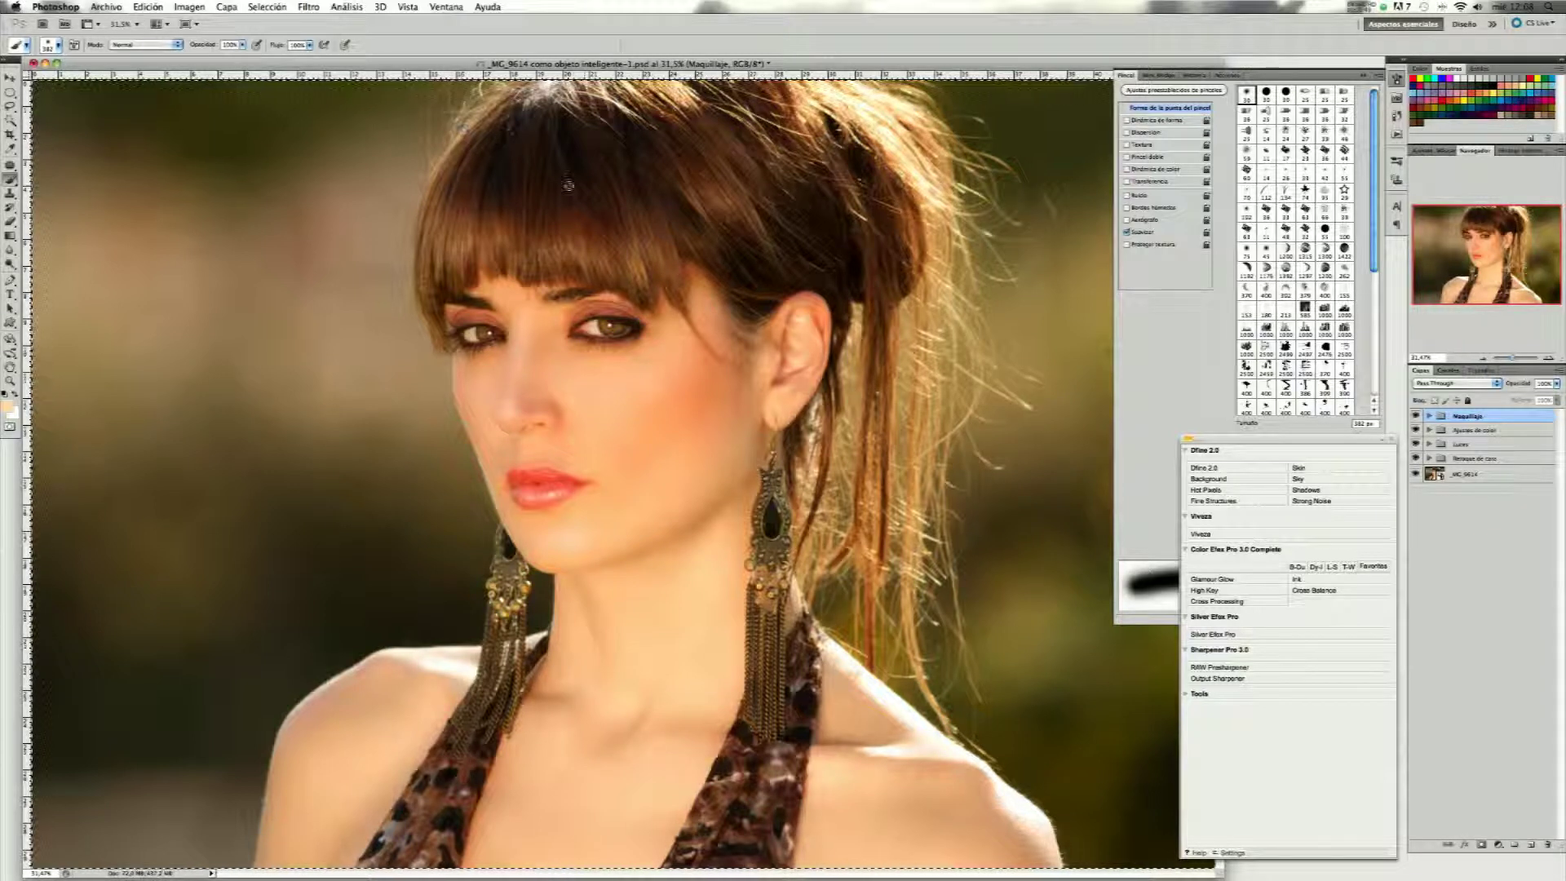
click(147, 6)
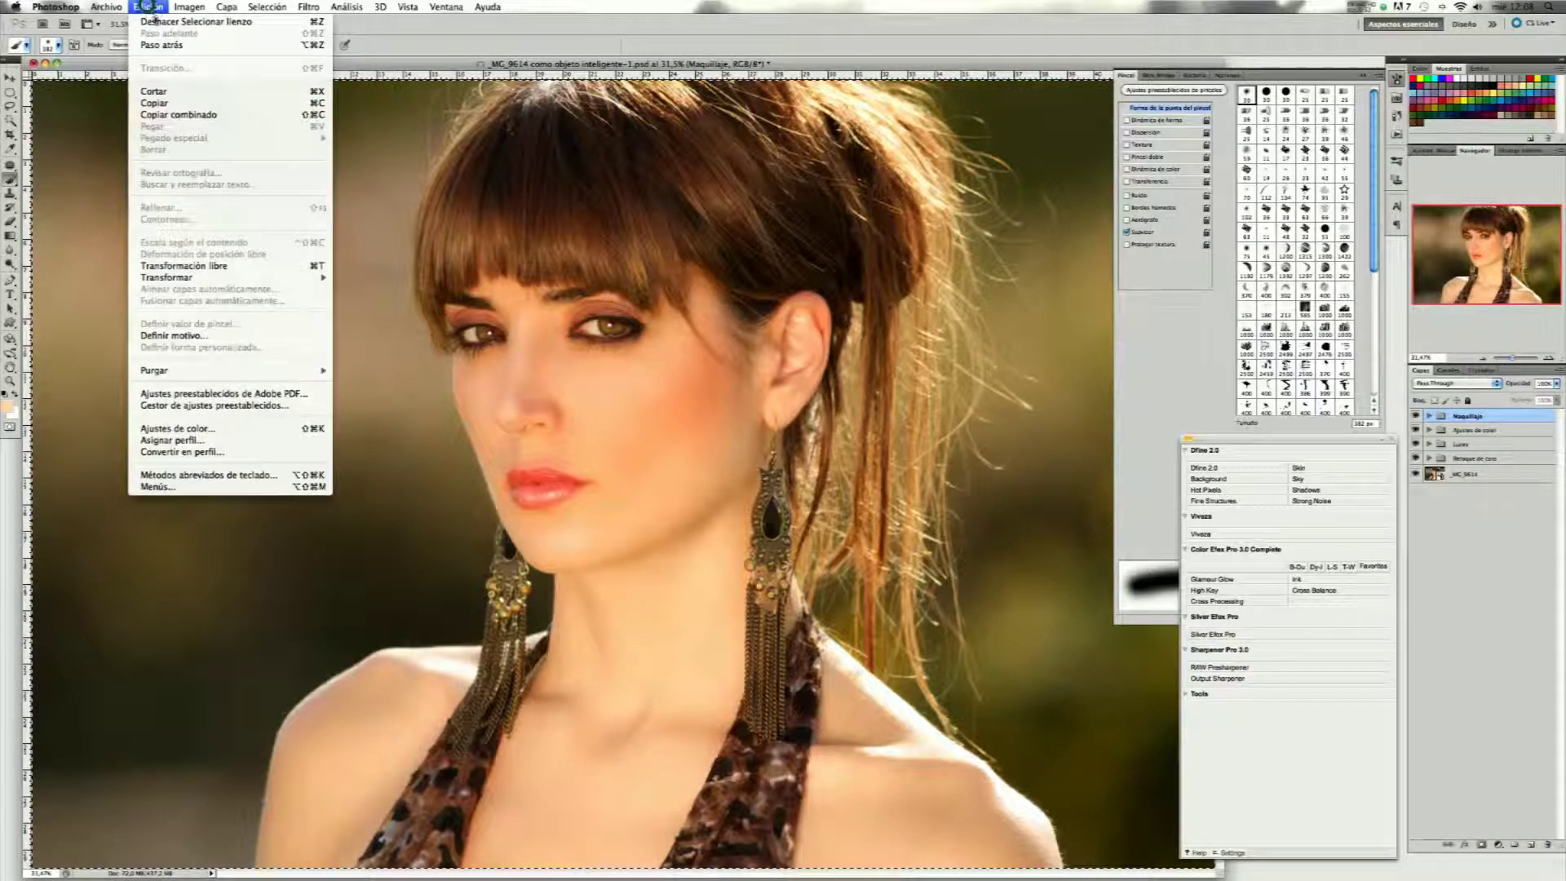
click(187, 115)
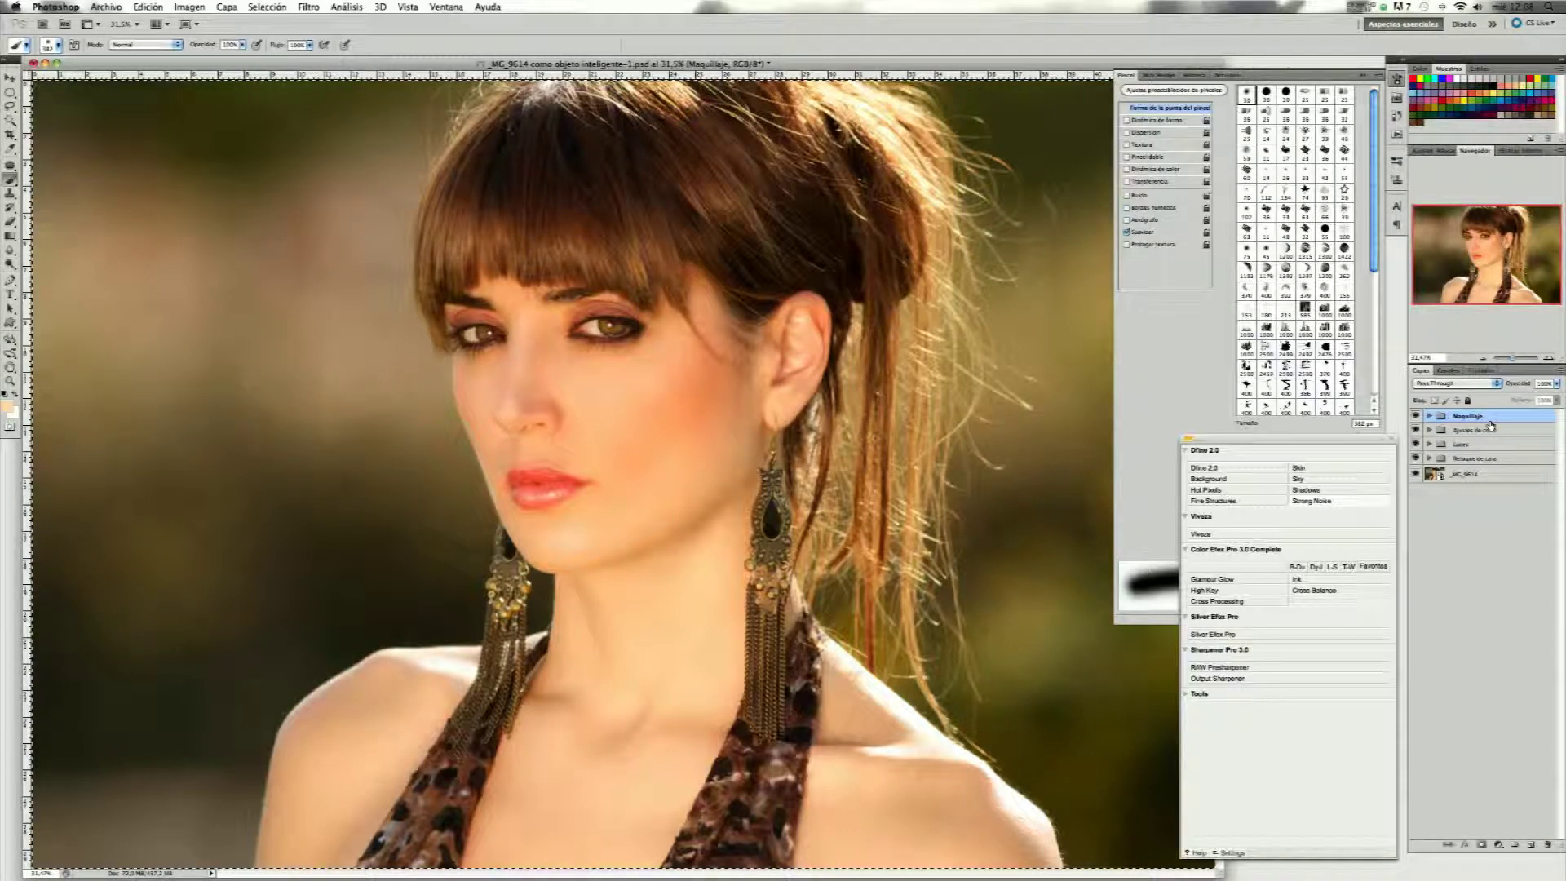
key(ctrl+alt+shift+e)
key(Return)
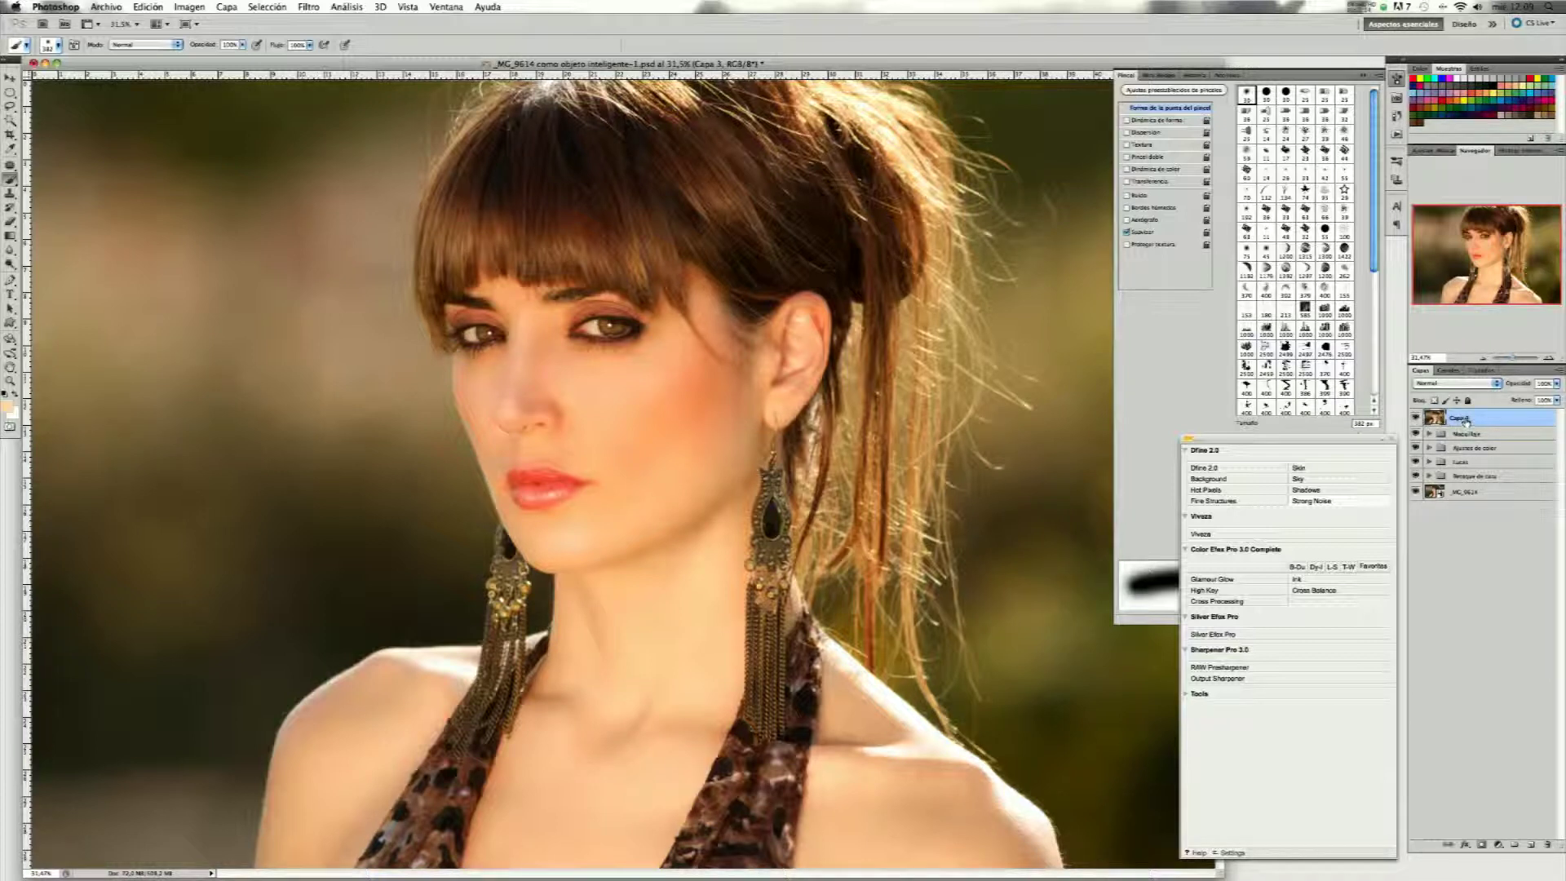
Rename the merged Capa 3 layer to 'Glamur'.
double_click(1465, 420)
text(C)
text(ur)
key(Return)
Convert Glamur to a smart object with Filtro > Convertir para filtros inteligentes.
click(307, 7)
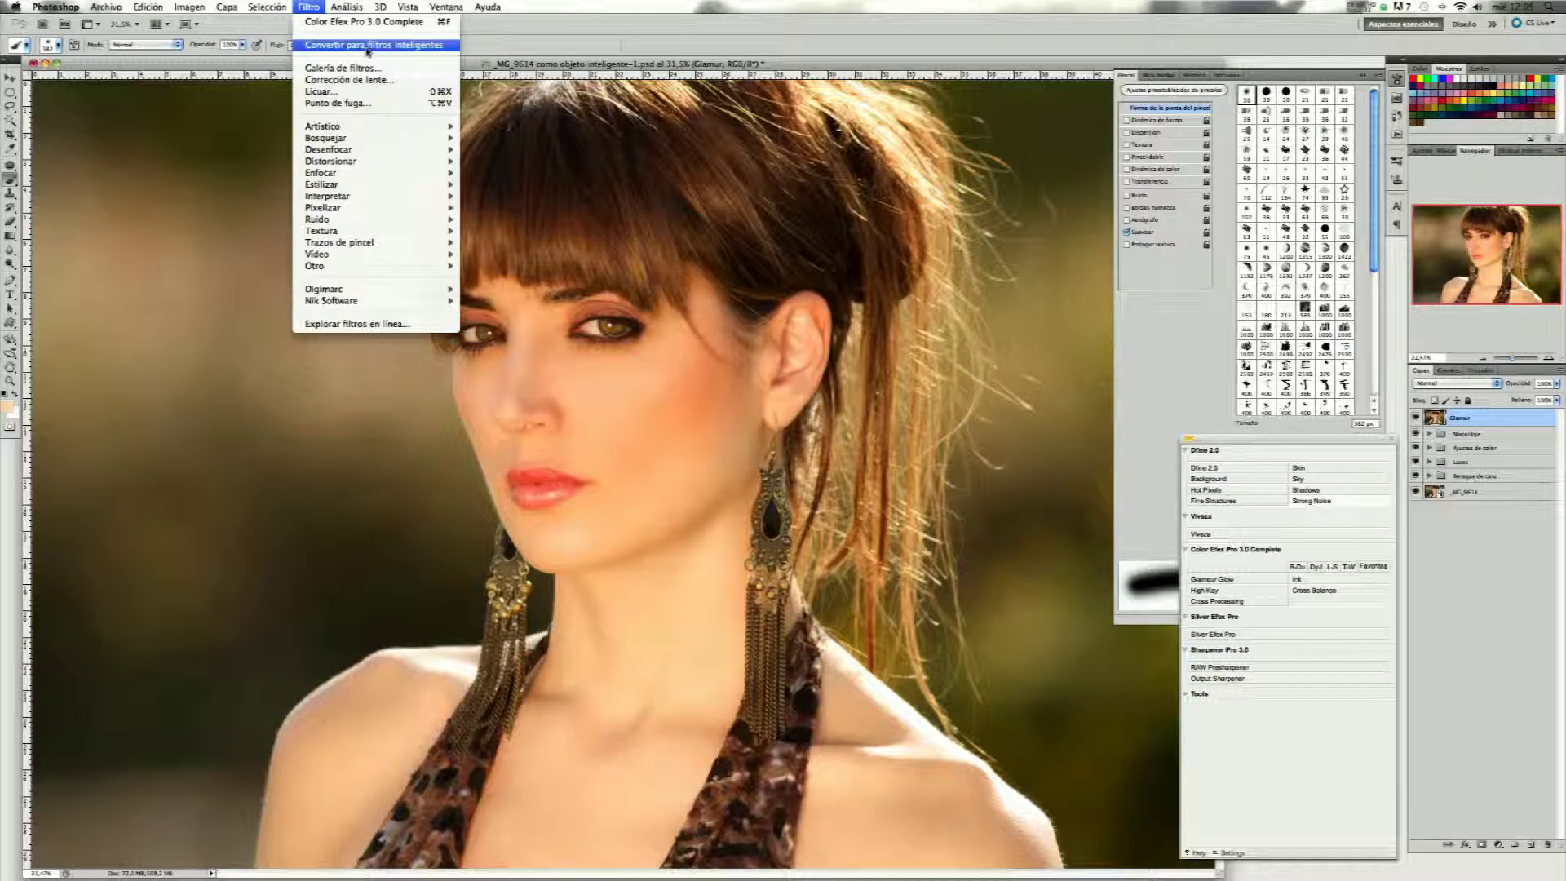
click(368, 46)
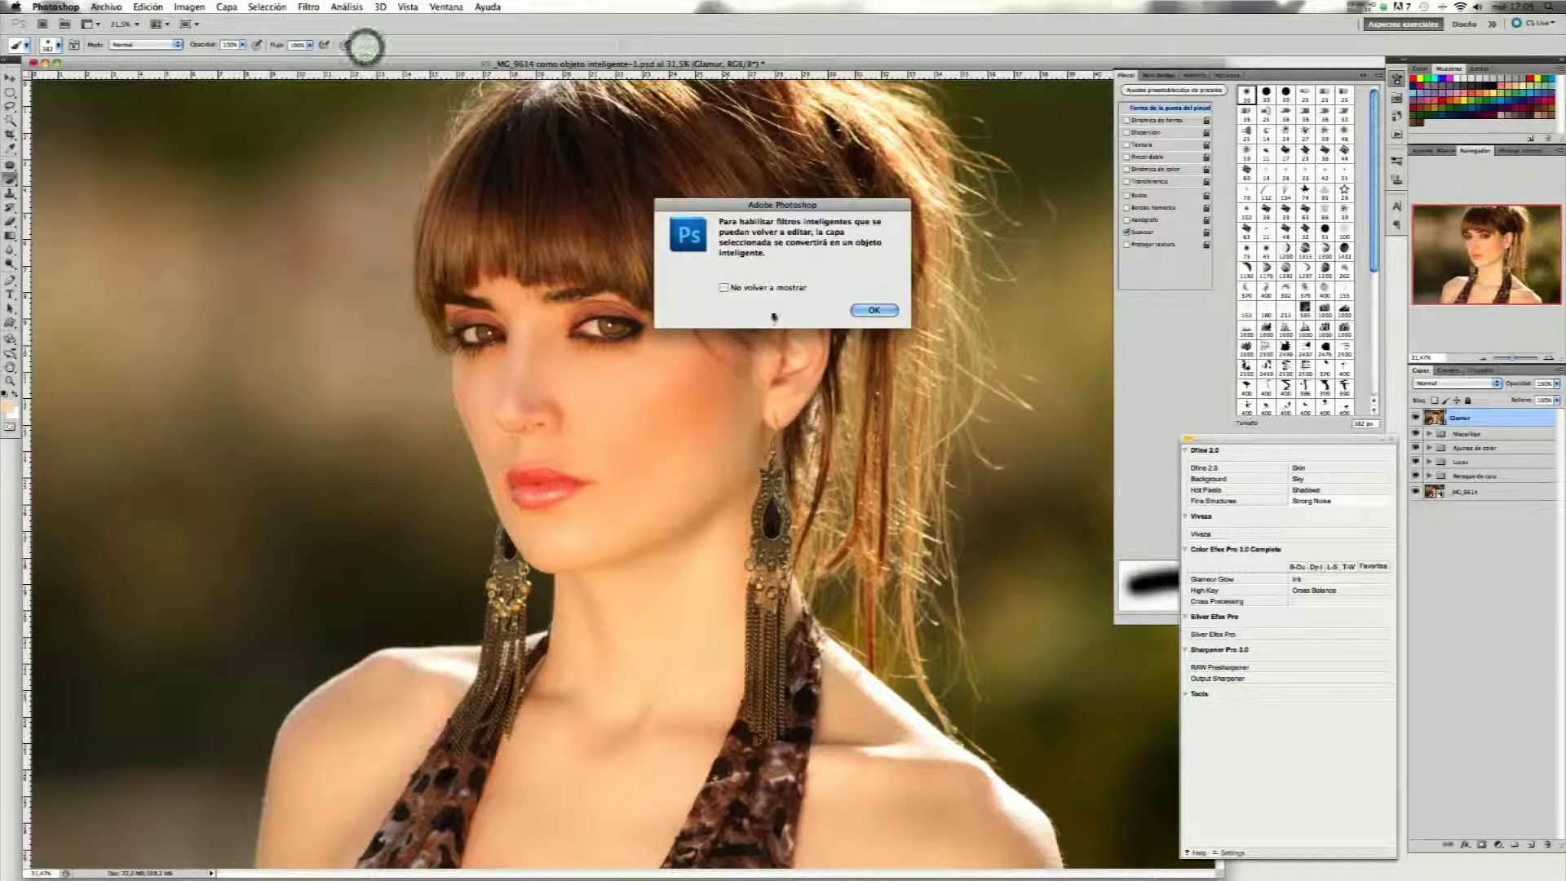
click(874, 310)
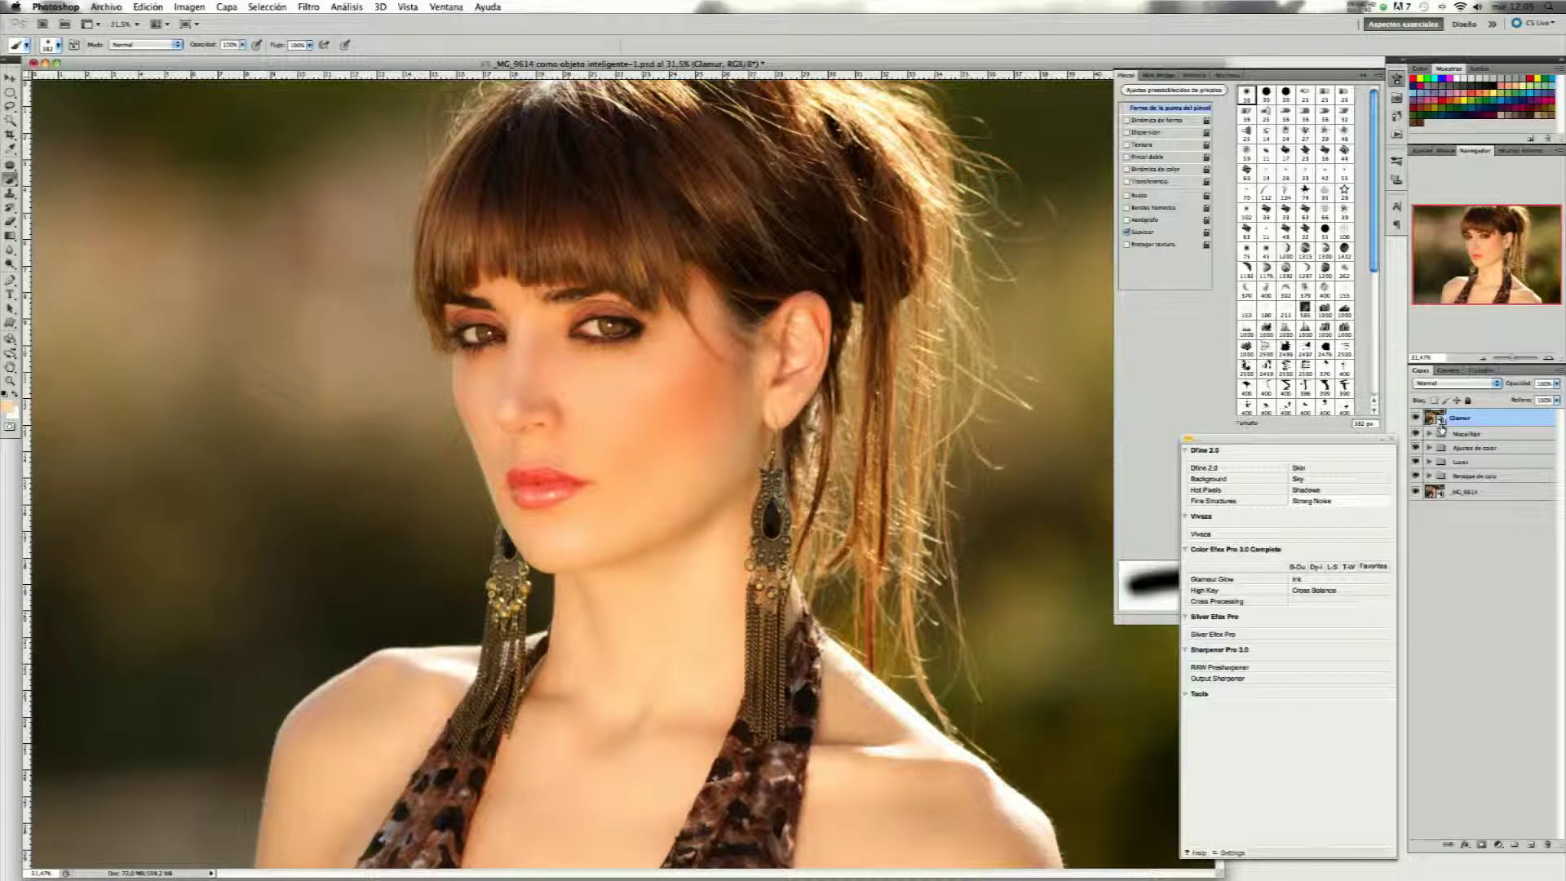
Apply a Gaussian blur with a radius of about 60,9 px to the Glamur layer.
click(310, 6)
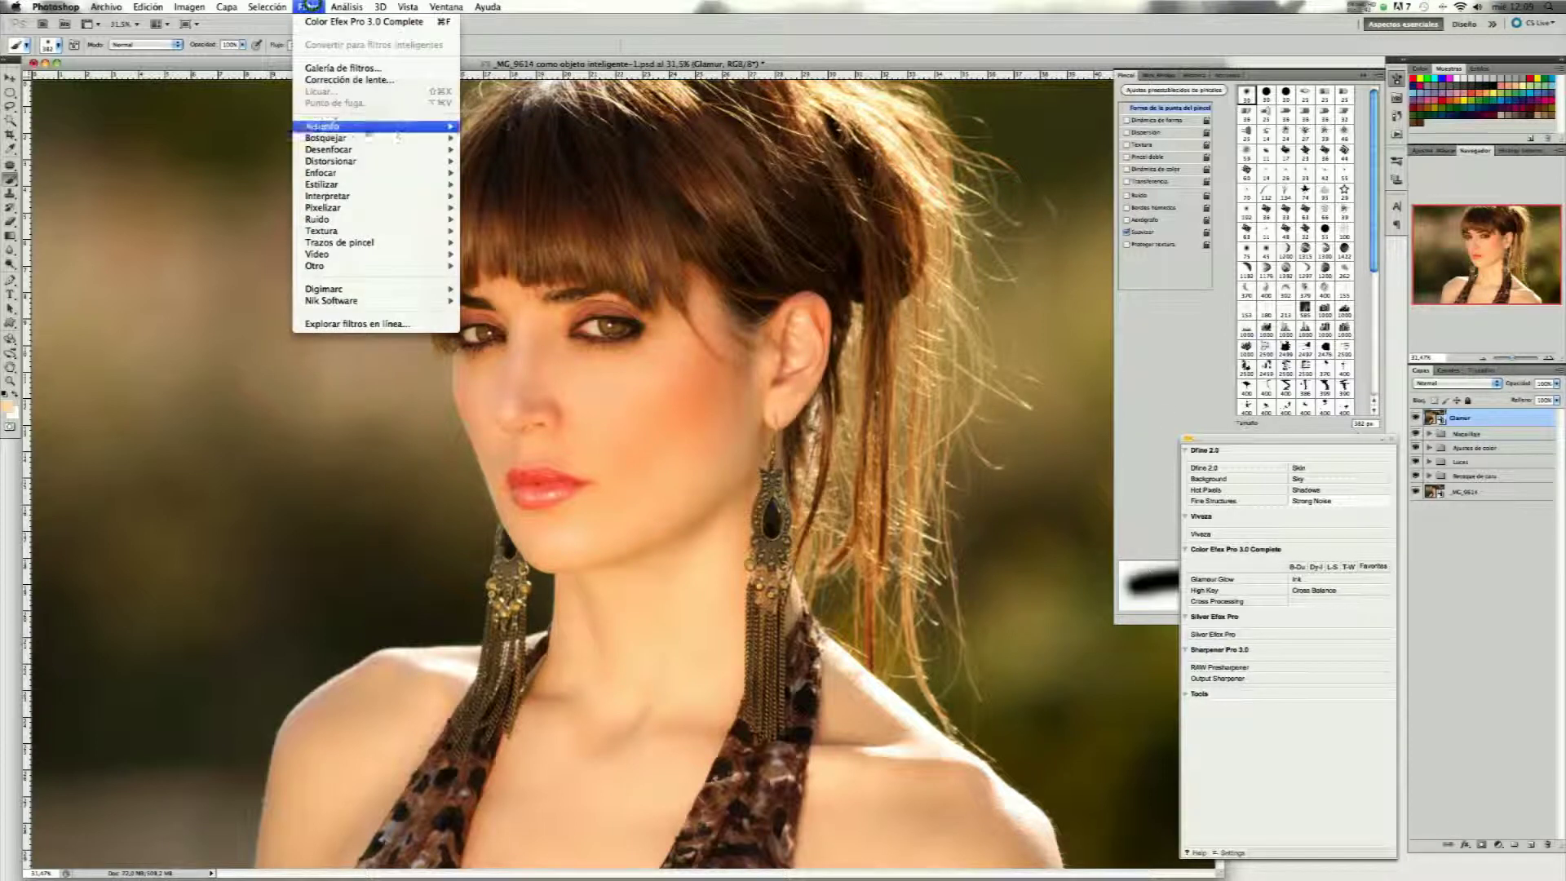
mouse_move(367, 150)
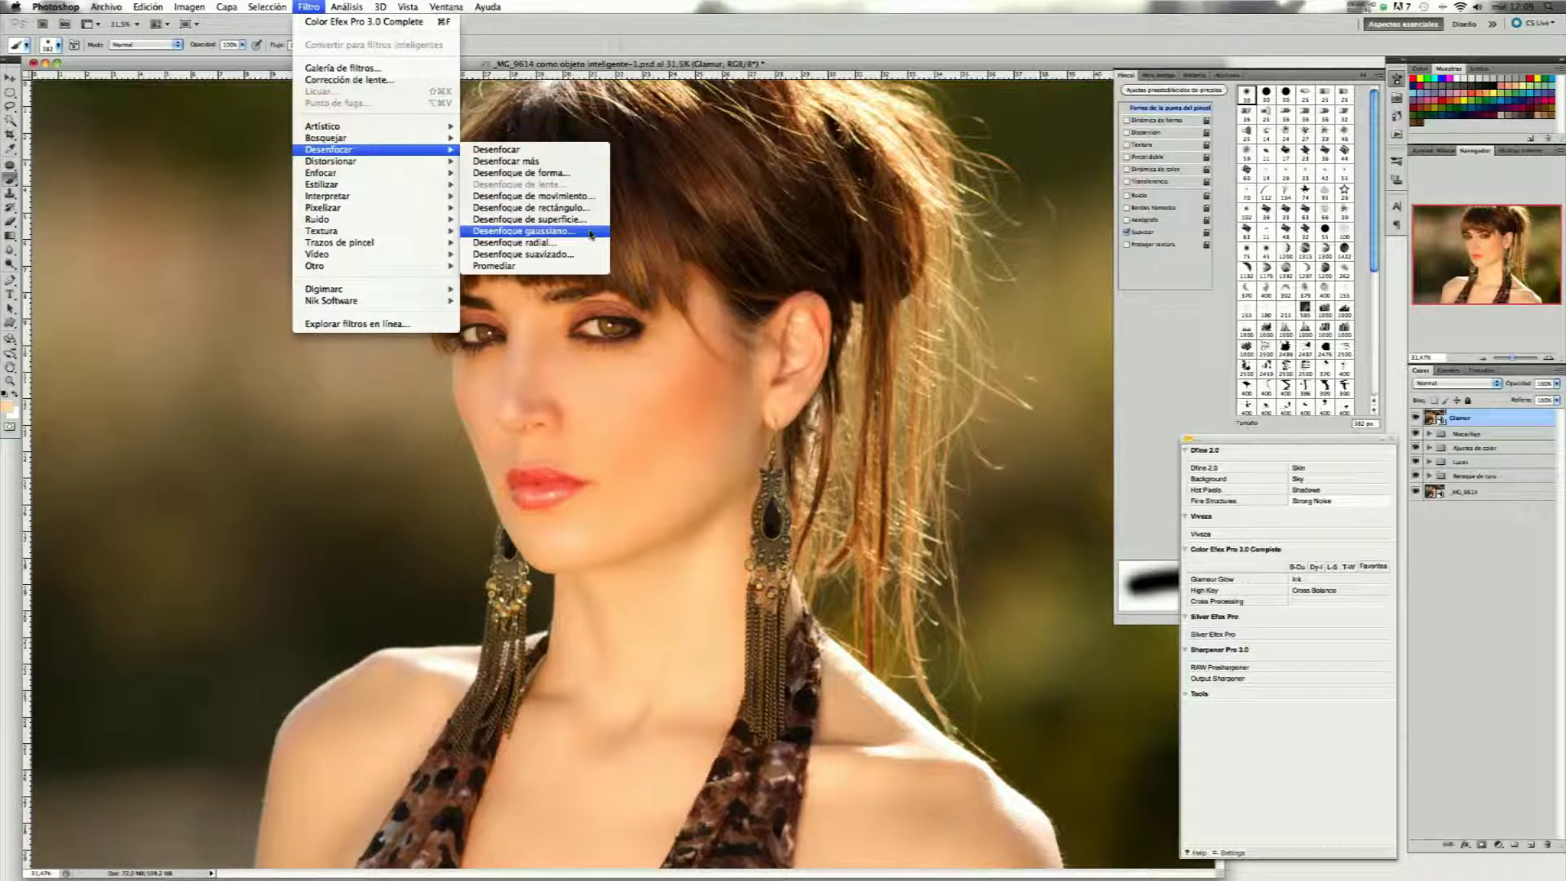
click(591, 235)
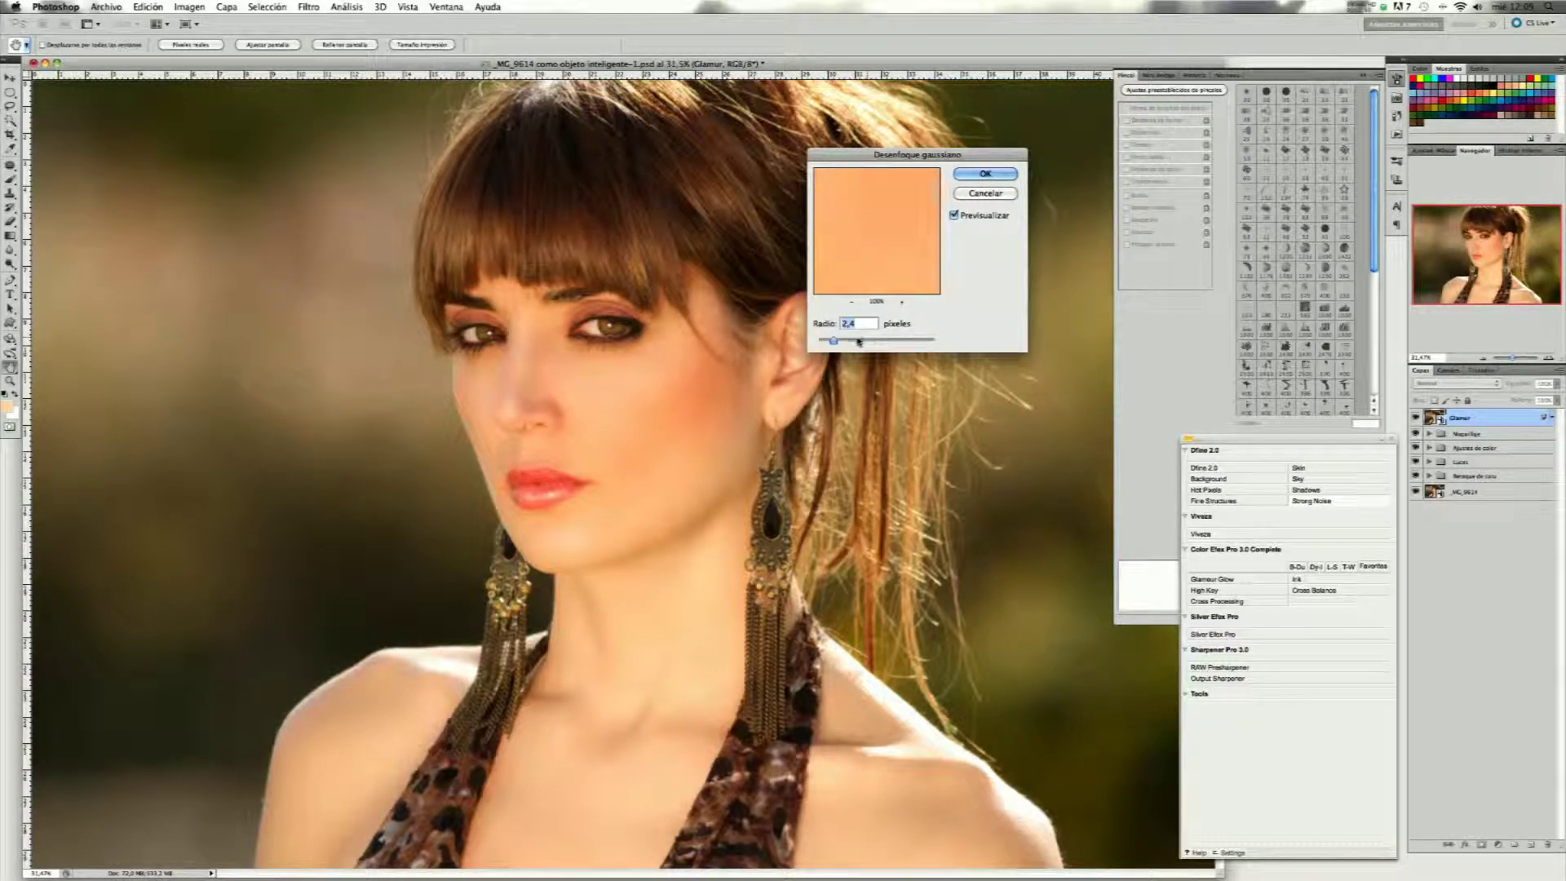
click(856, 341)
drag(856, 340, 877, 342)
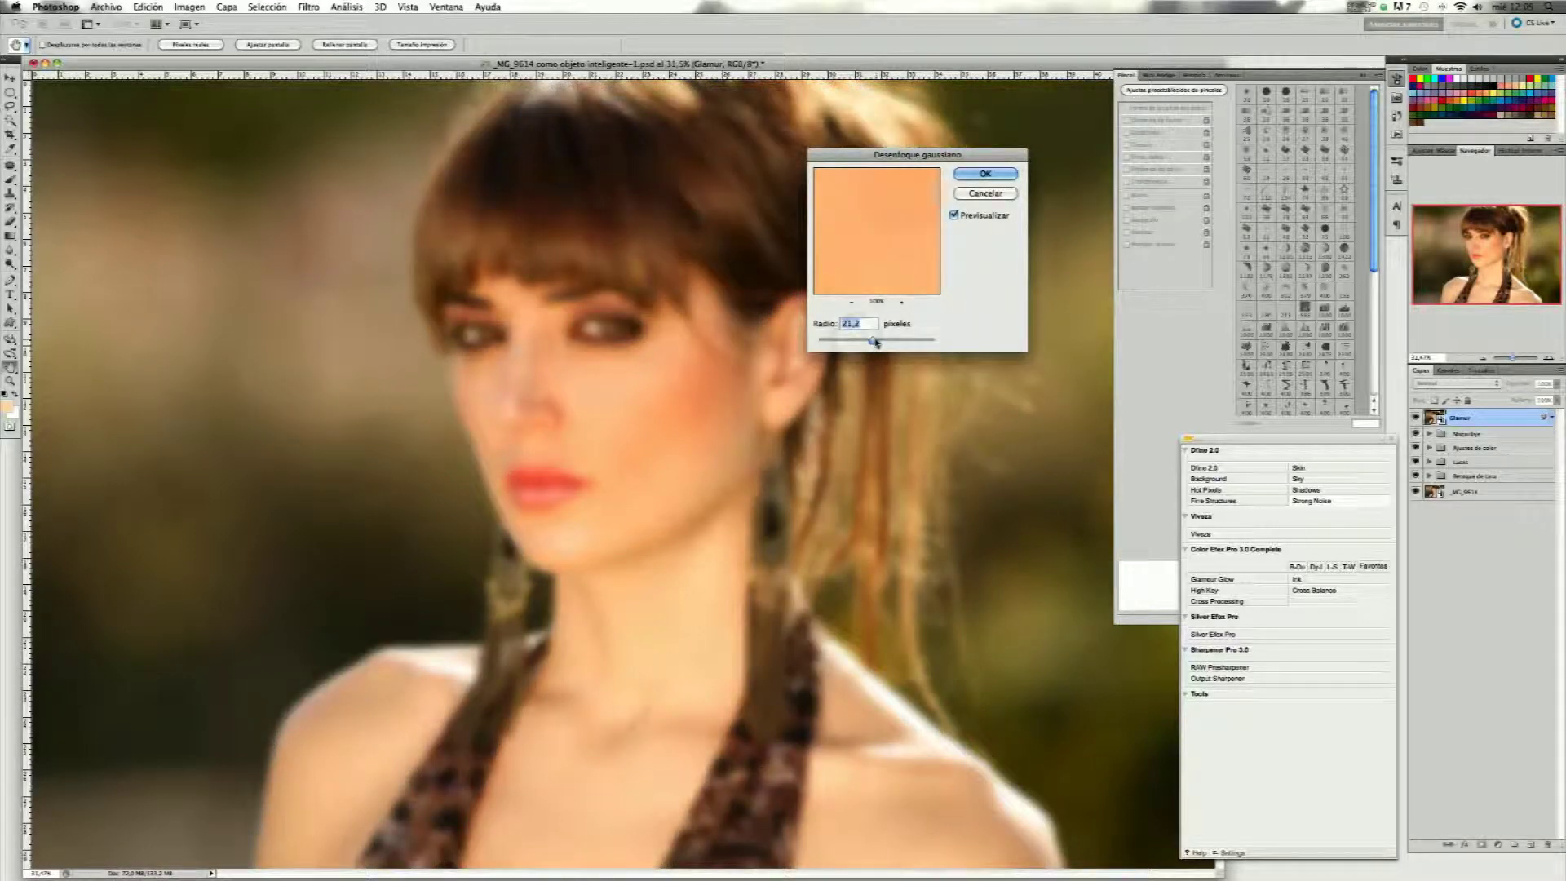
drag(877, 342, 902, 342)
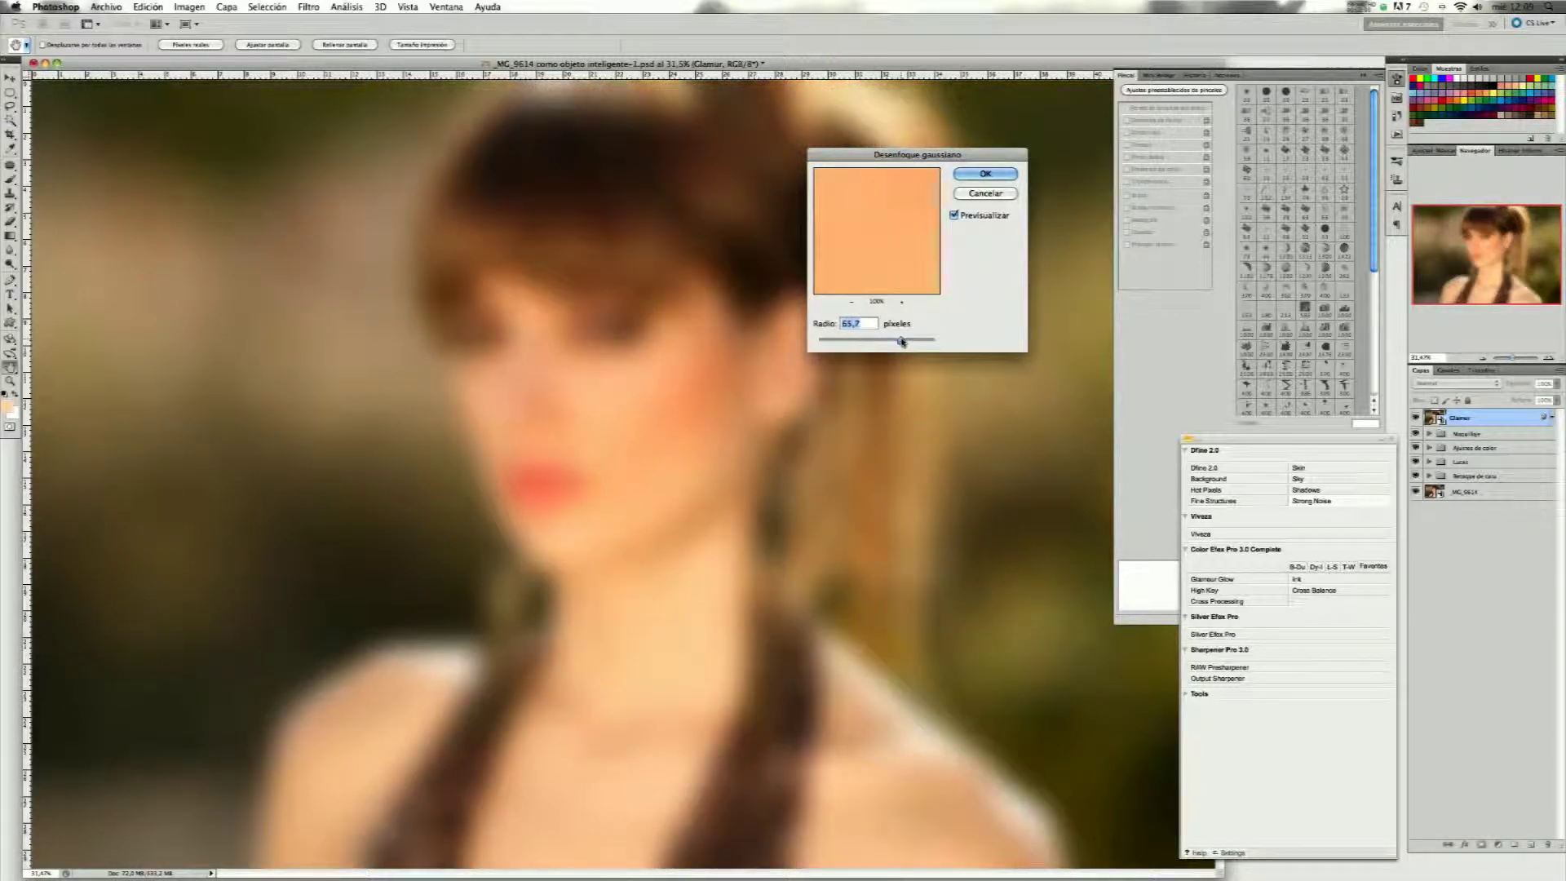
drag(901, 342, 899, 341)
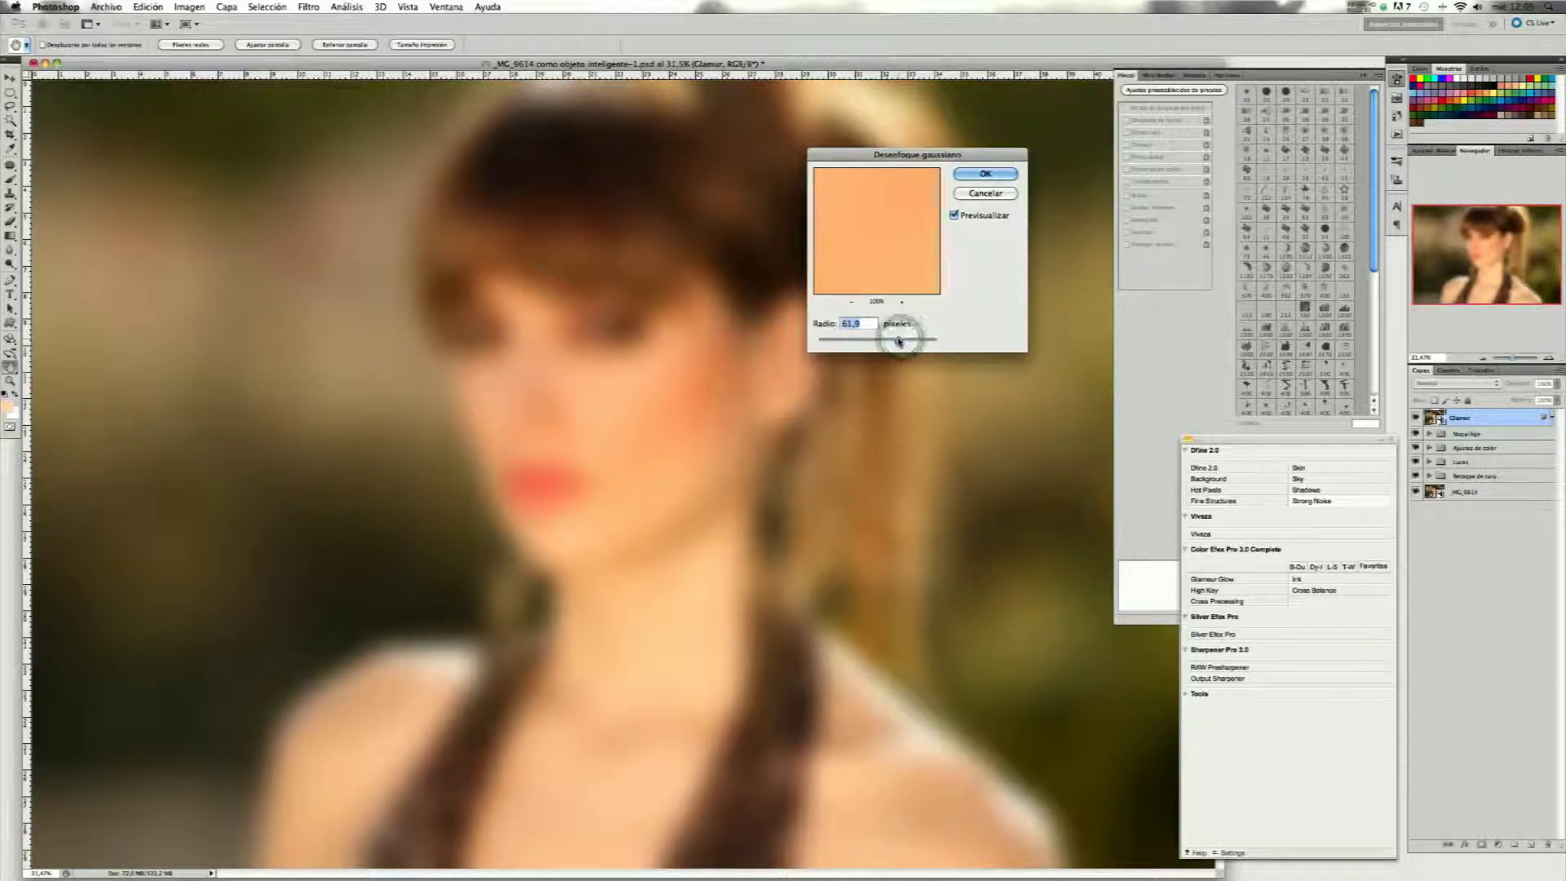
click(902, 338)
drag(903, 336, 900, 337)
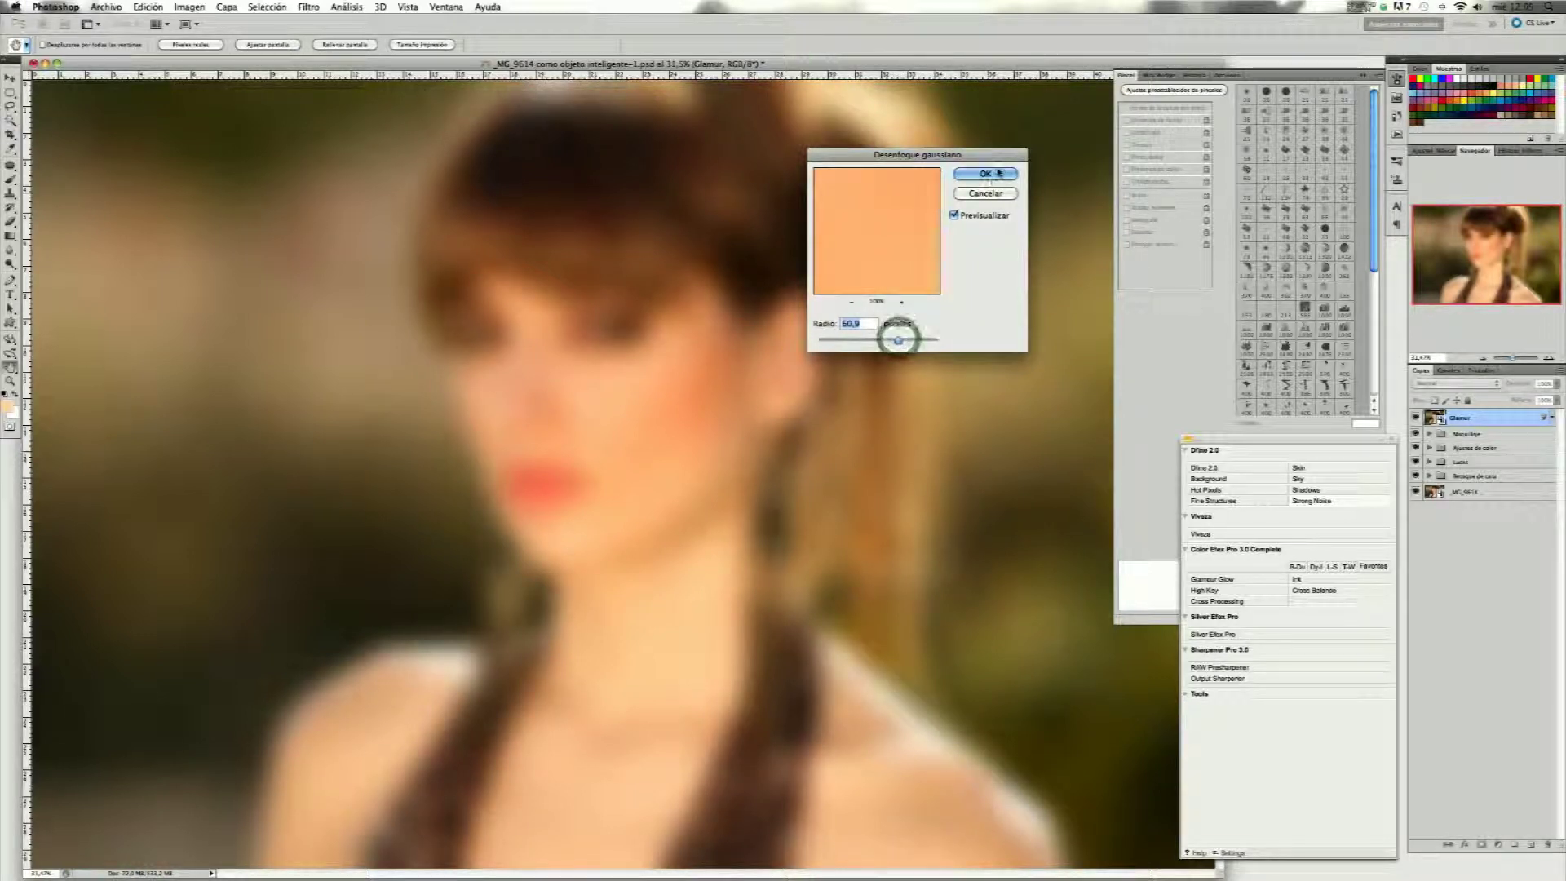
click(985, 174)
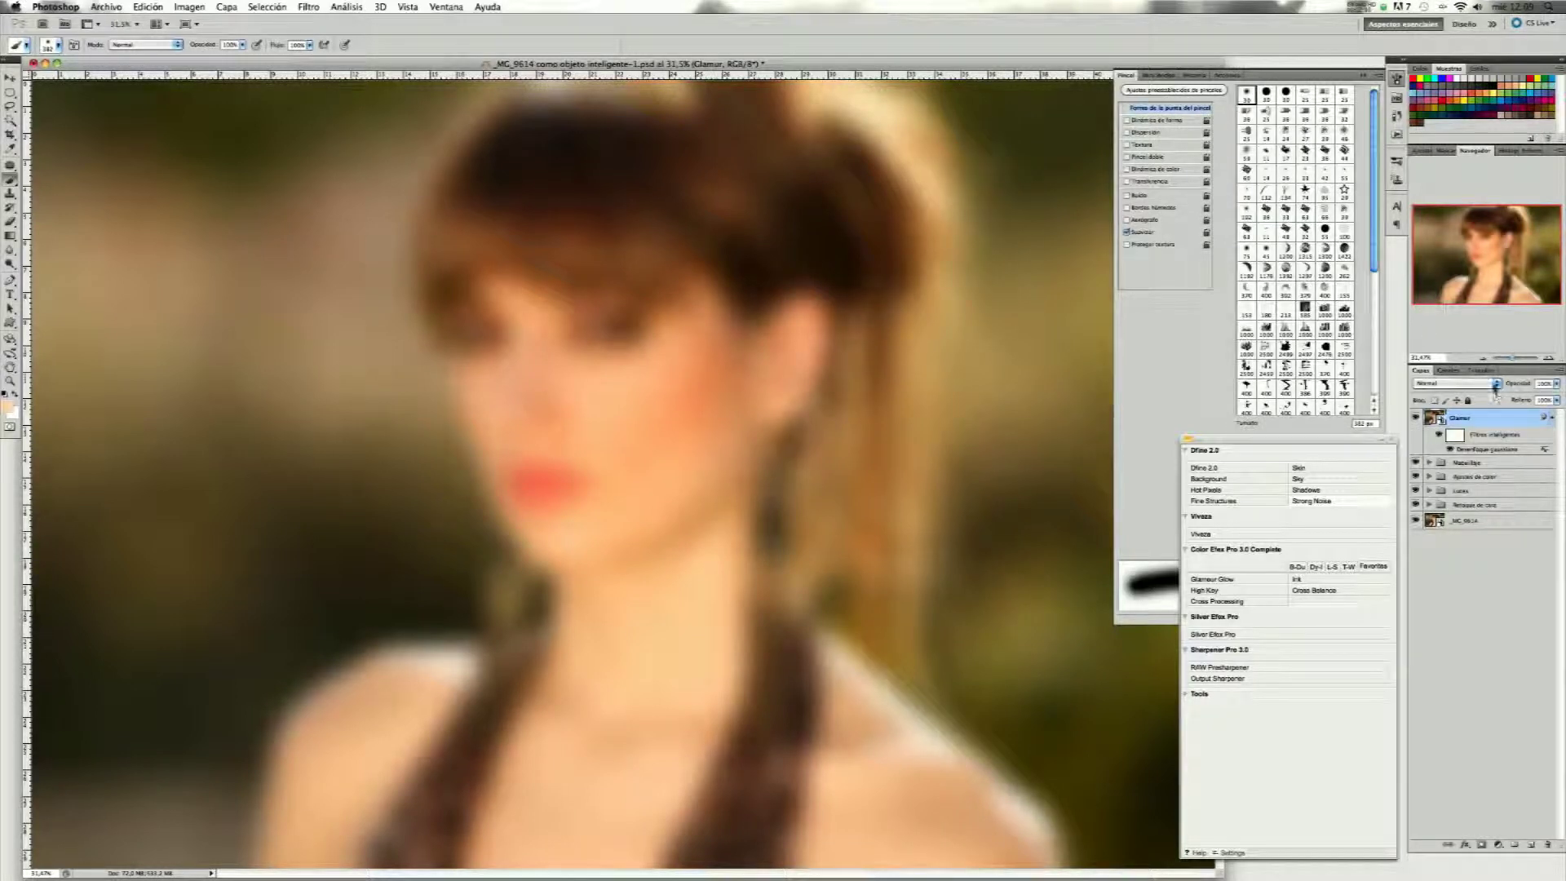
Set the blurred Glamur layer's blend mode to Luz suave.
click(1492, 385)
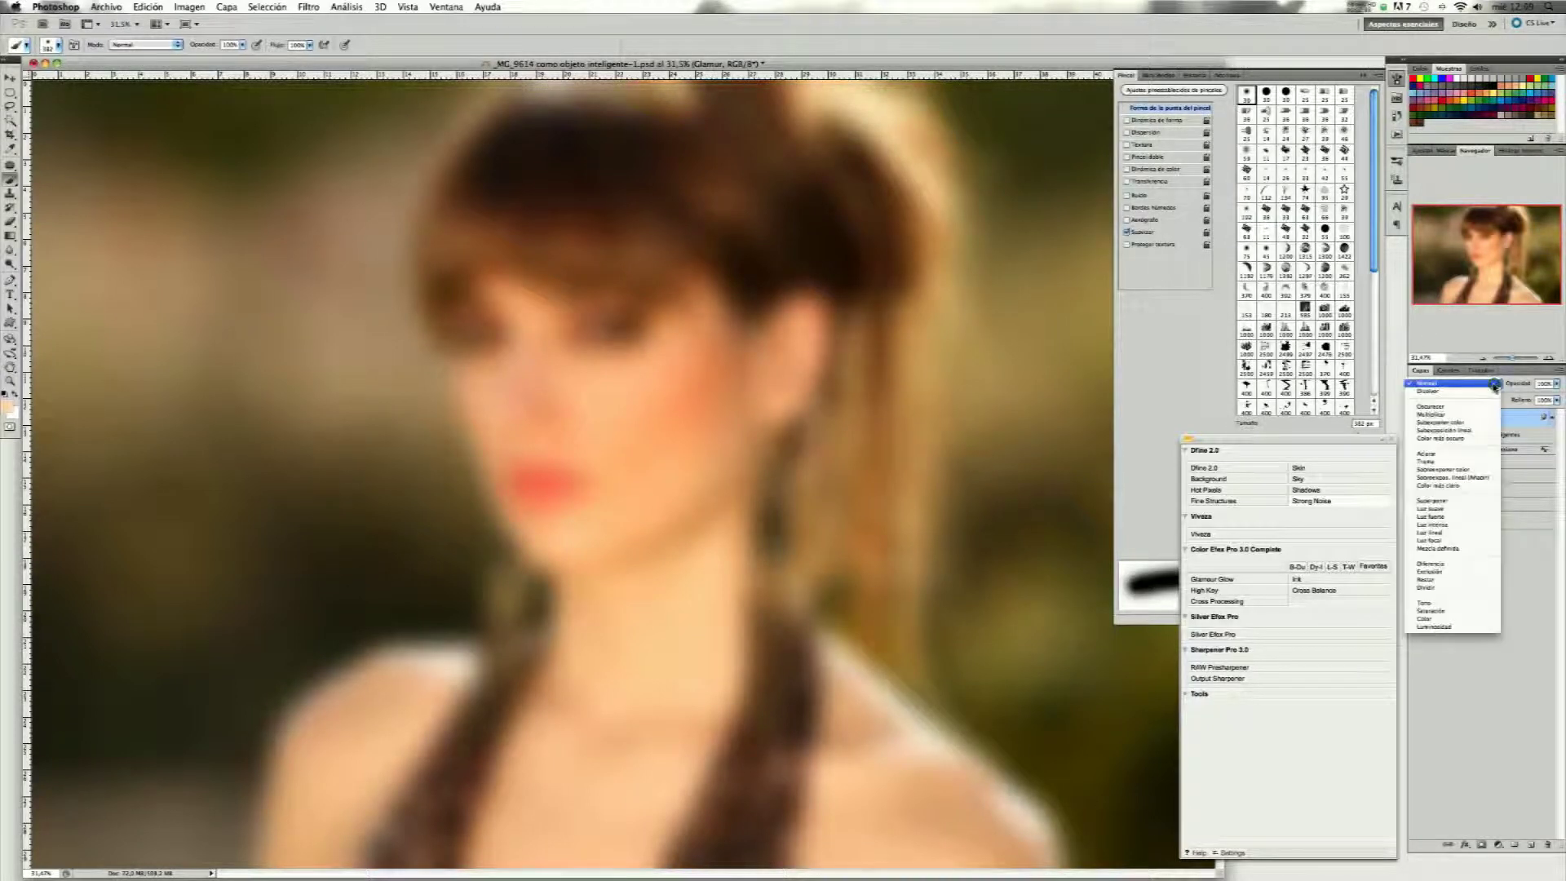
click(1459, 509)
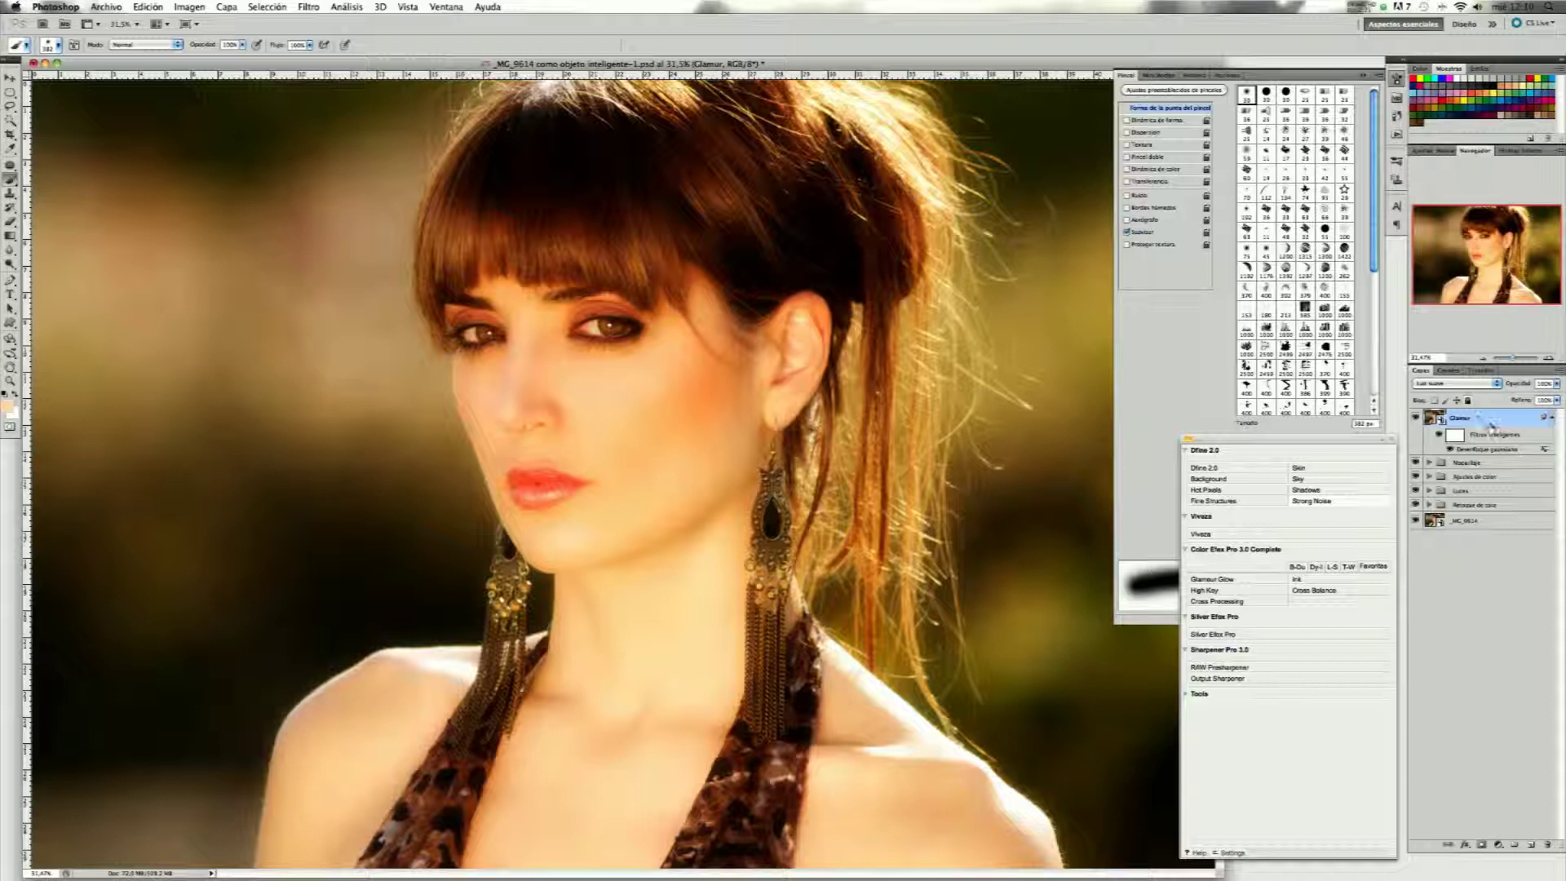
click(224, 7)
mouse_move(270, 125)
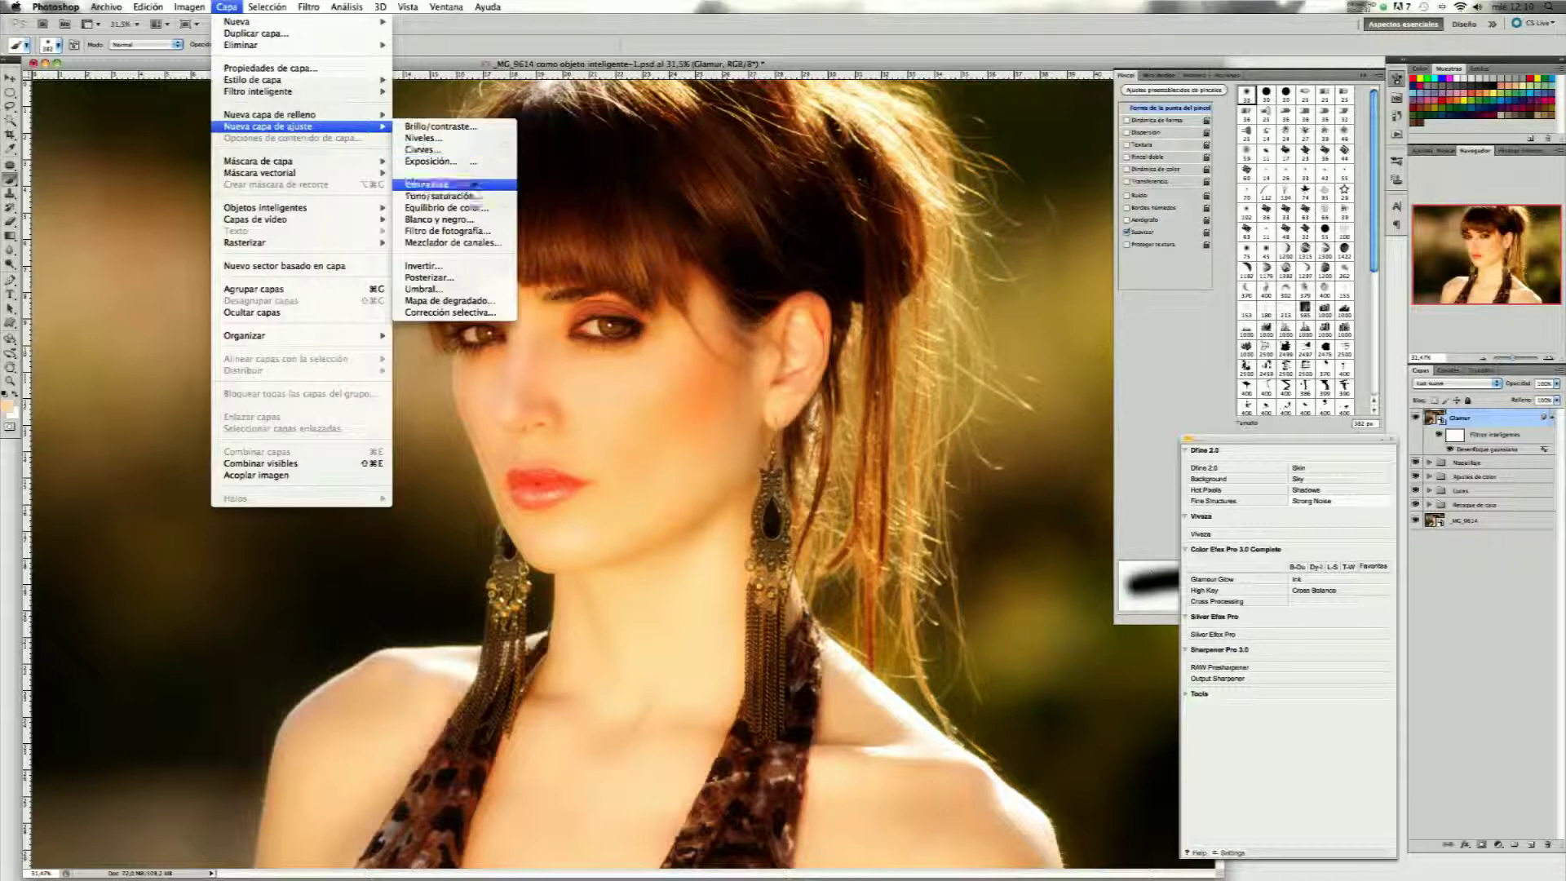
Add a Tono/saturación 2 adjustment layer clipped to the Glamur layer.
click(473, 196)
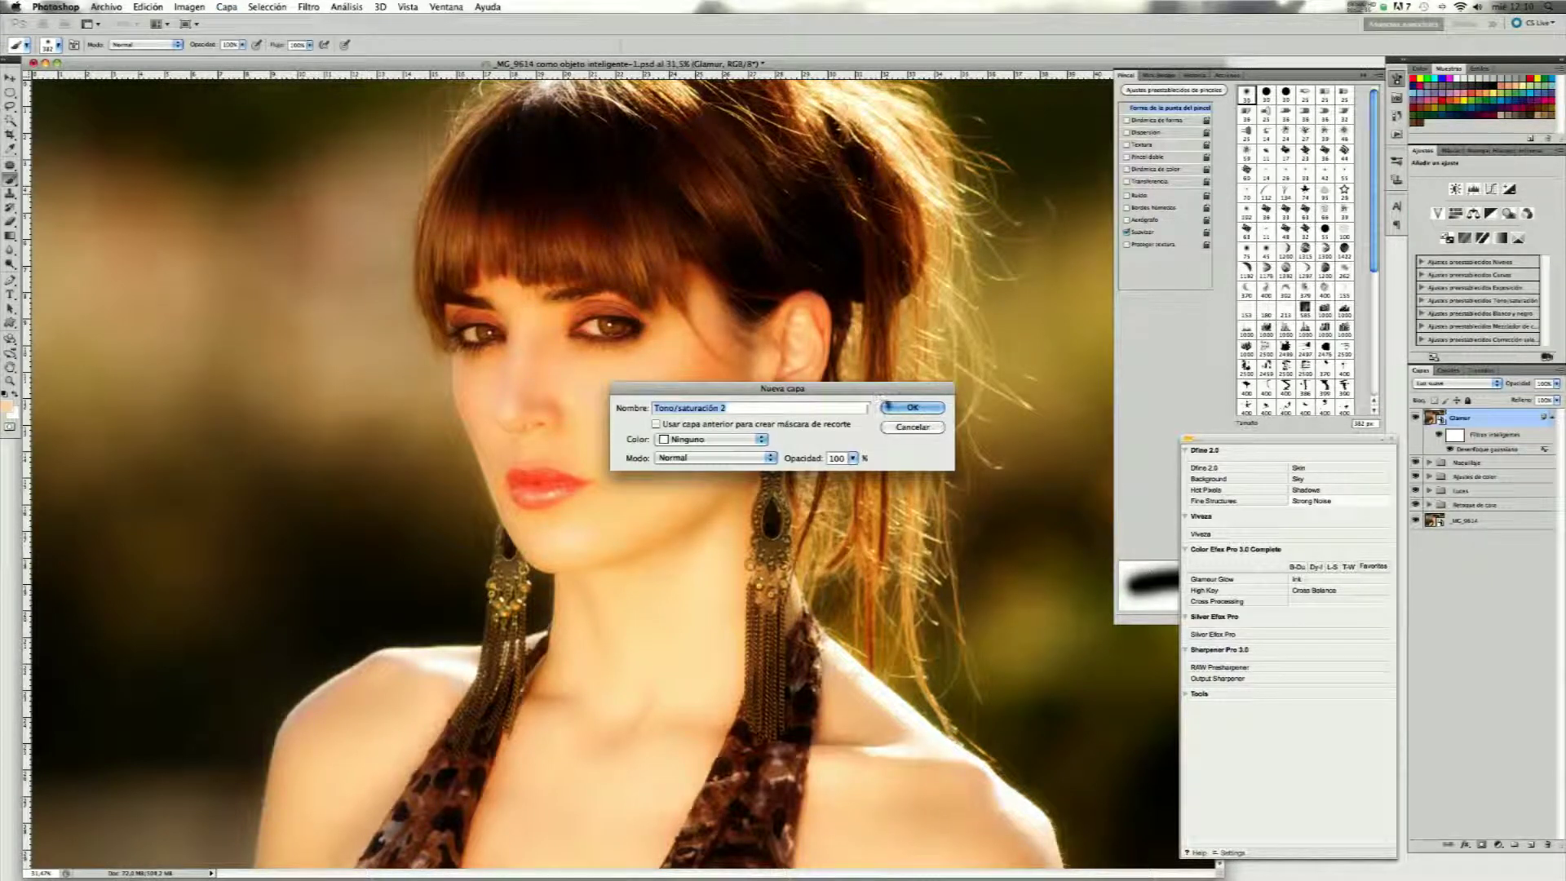
click(911, 407)
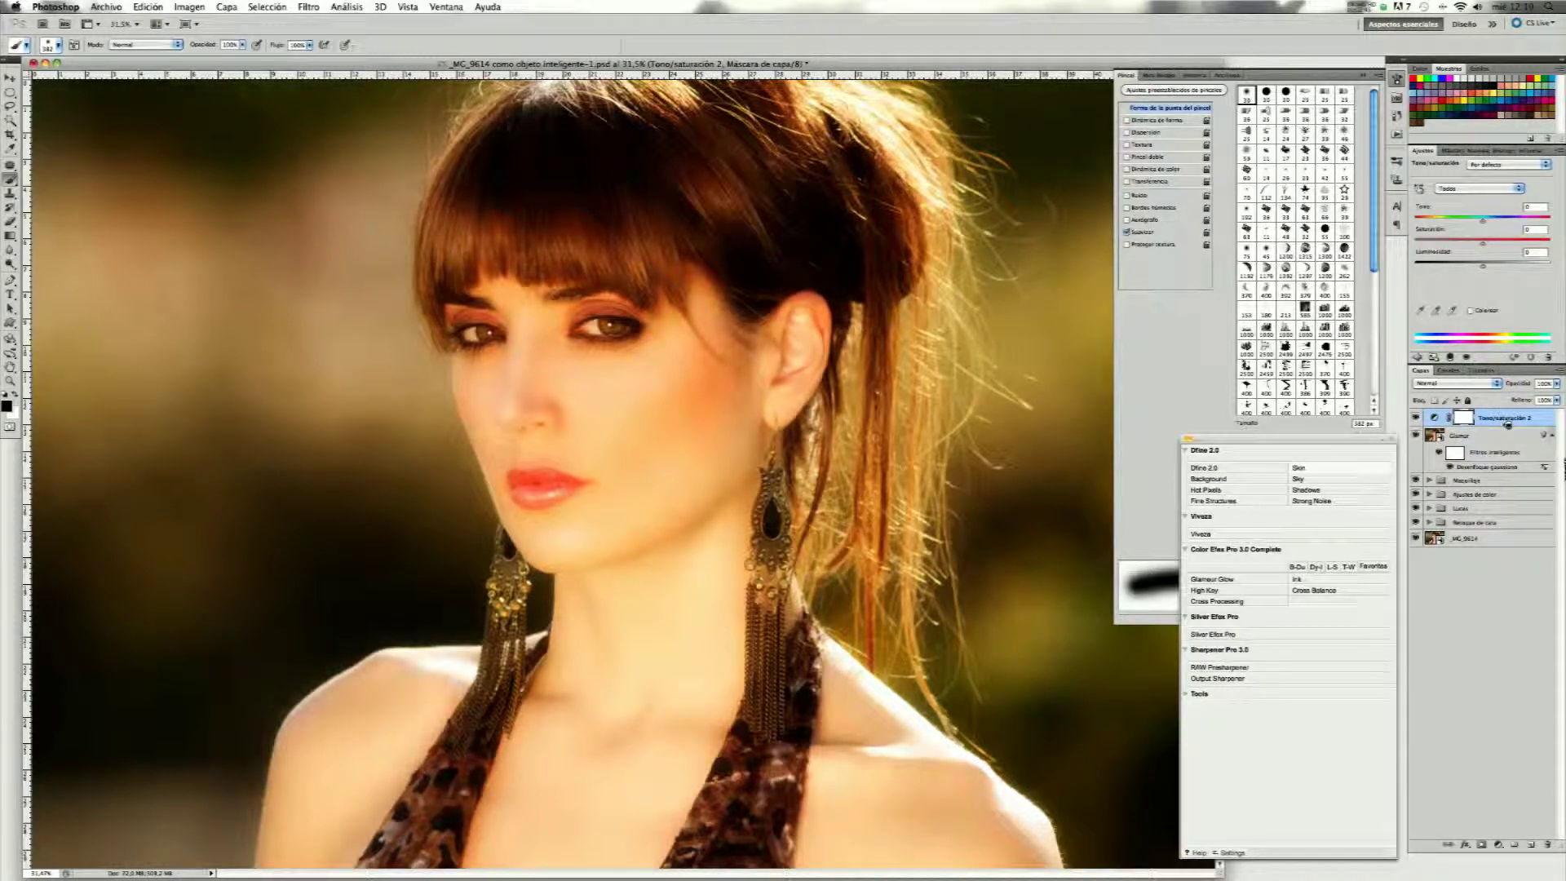
drag(1507, 427, 1499, 438)
alt+click(1506, 426)
Set saturation to -41 and lightness to +23, toggling Glamur's visibility to compare.
drag(1483, 245, 1452, 251)
drag(1451, 250, 1497, 266)
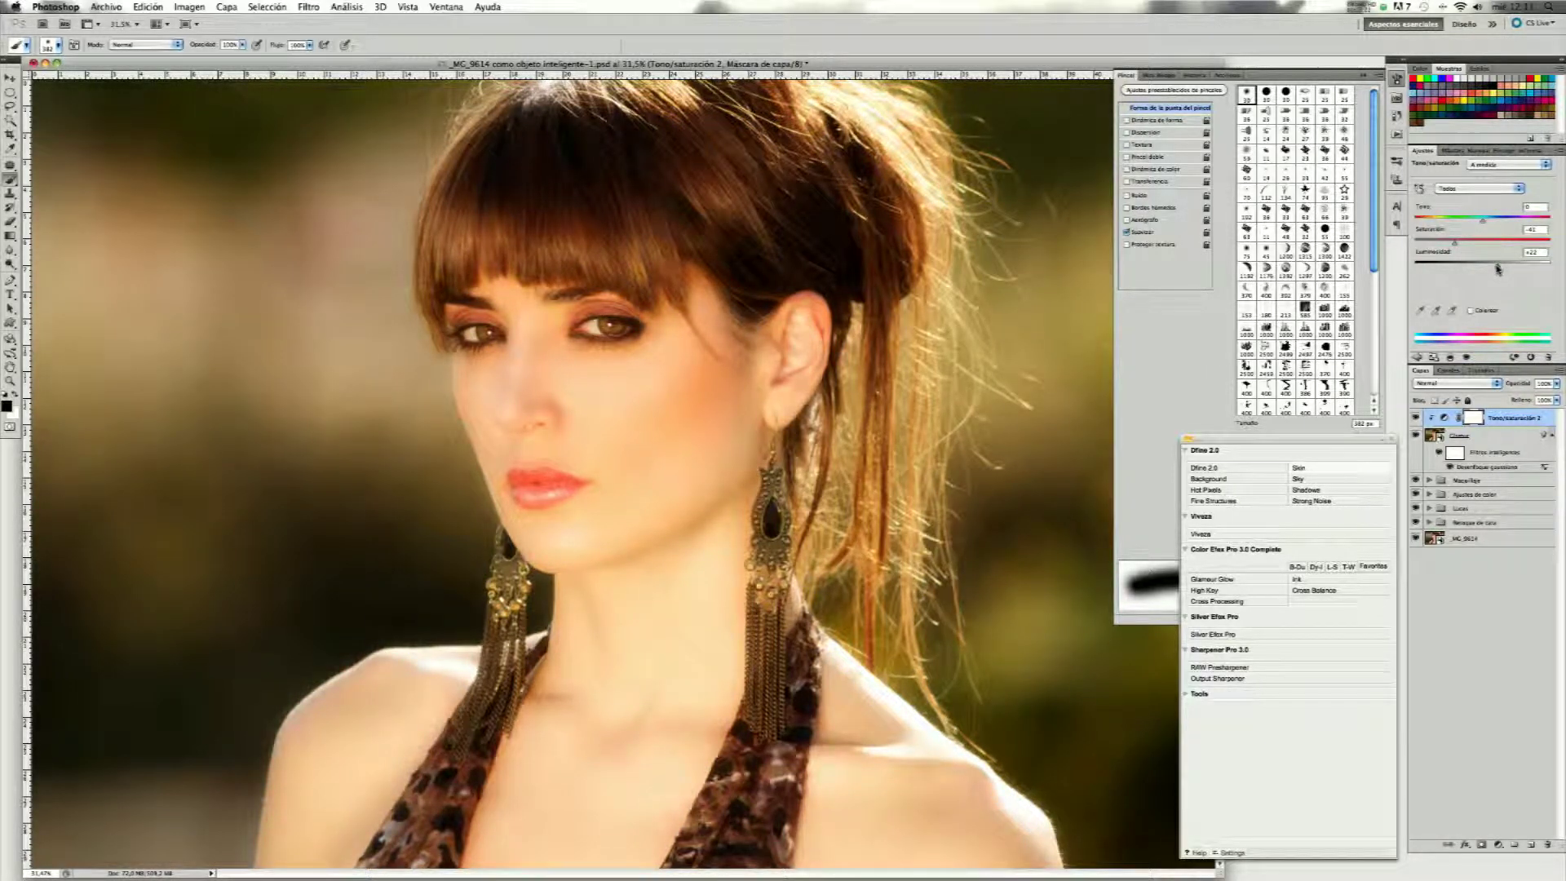
drag(1498, 269, 1501, 270)
click(1416, 437)
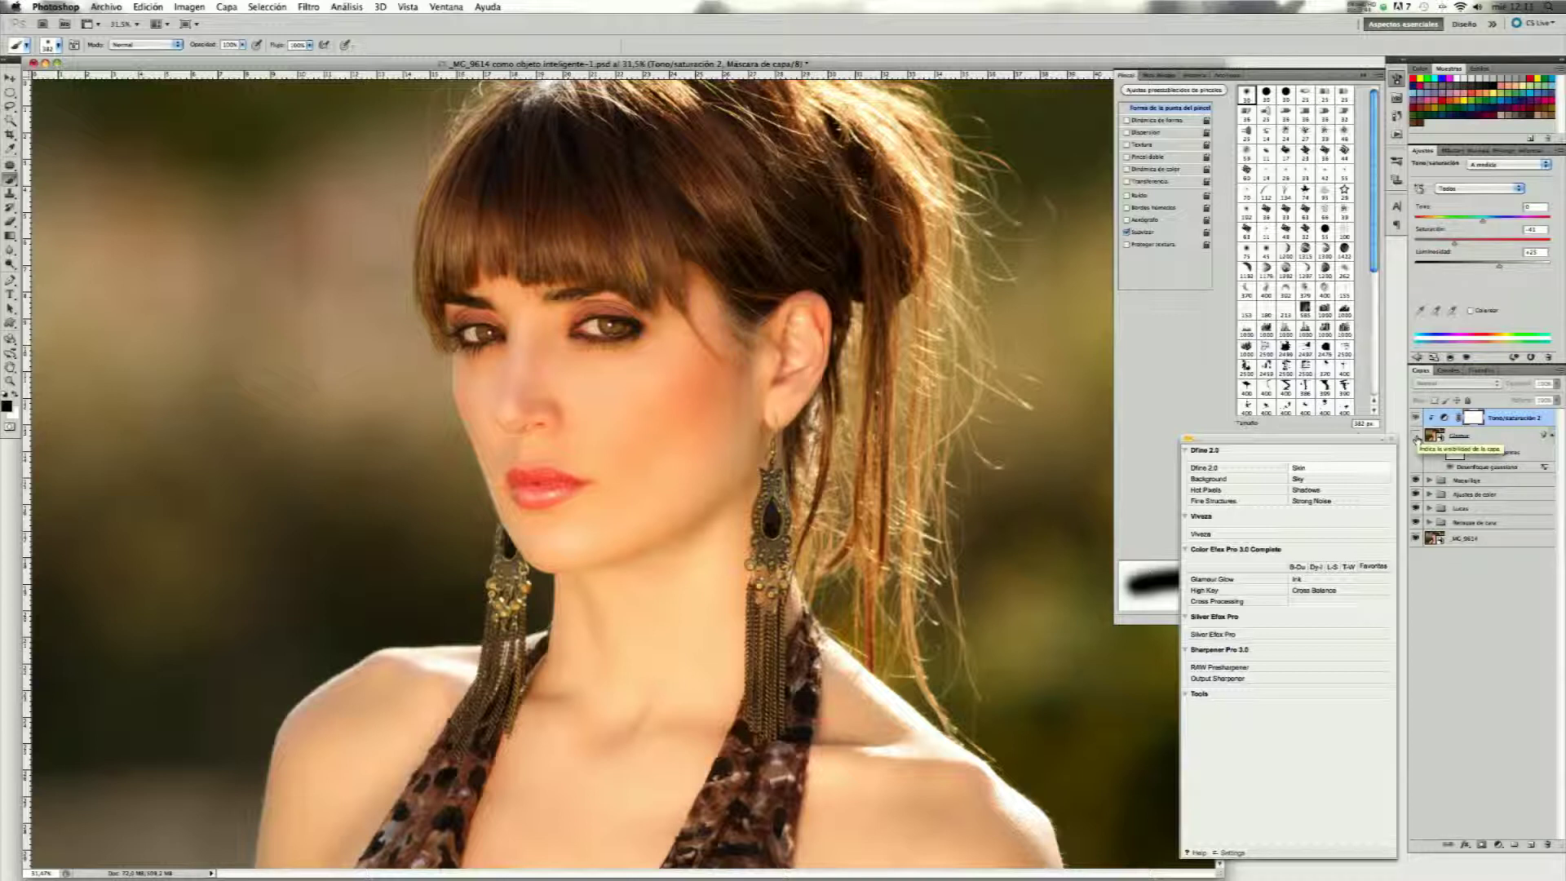
click(1417, 437)
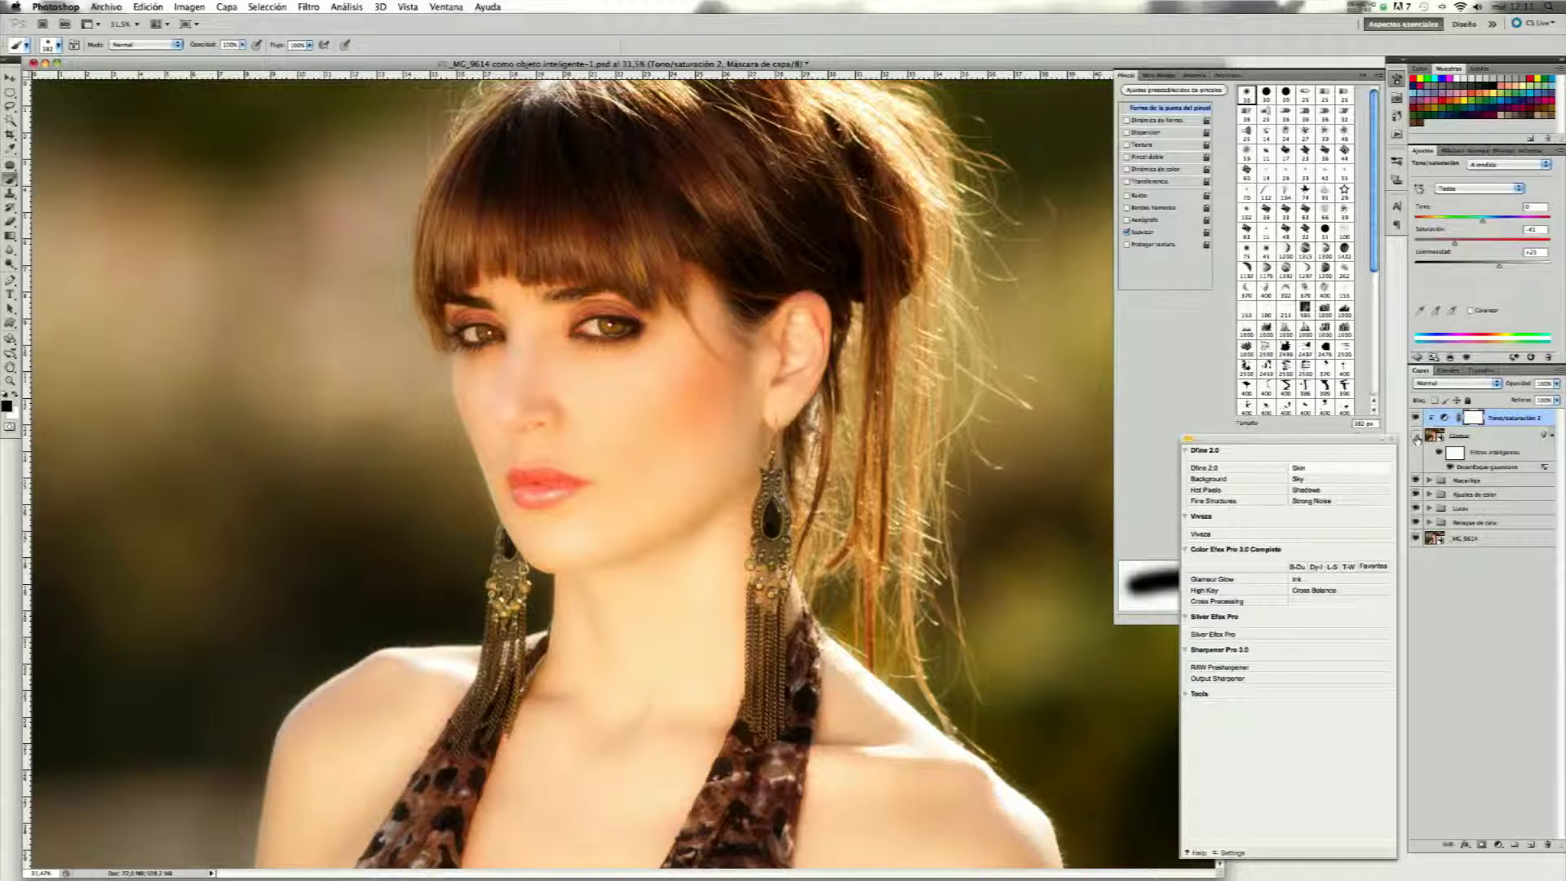
click(1416, 438)
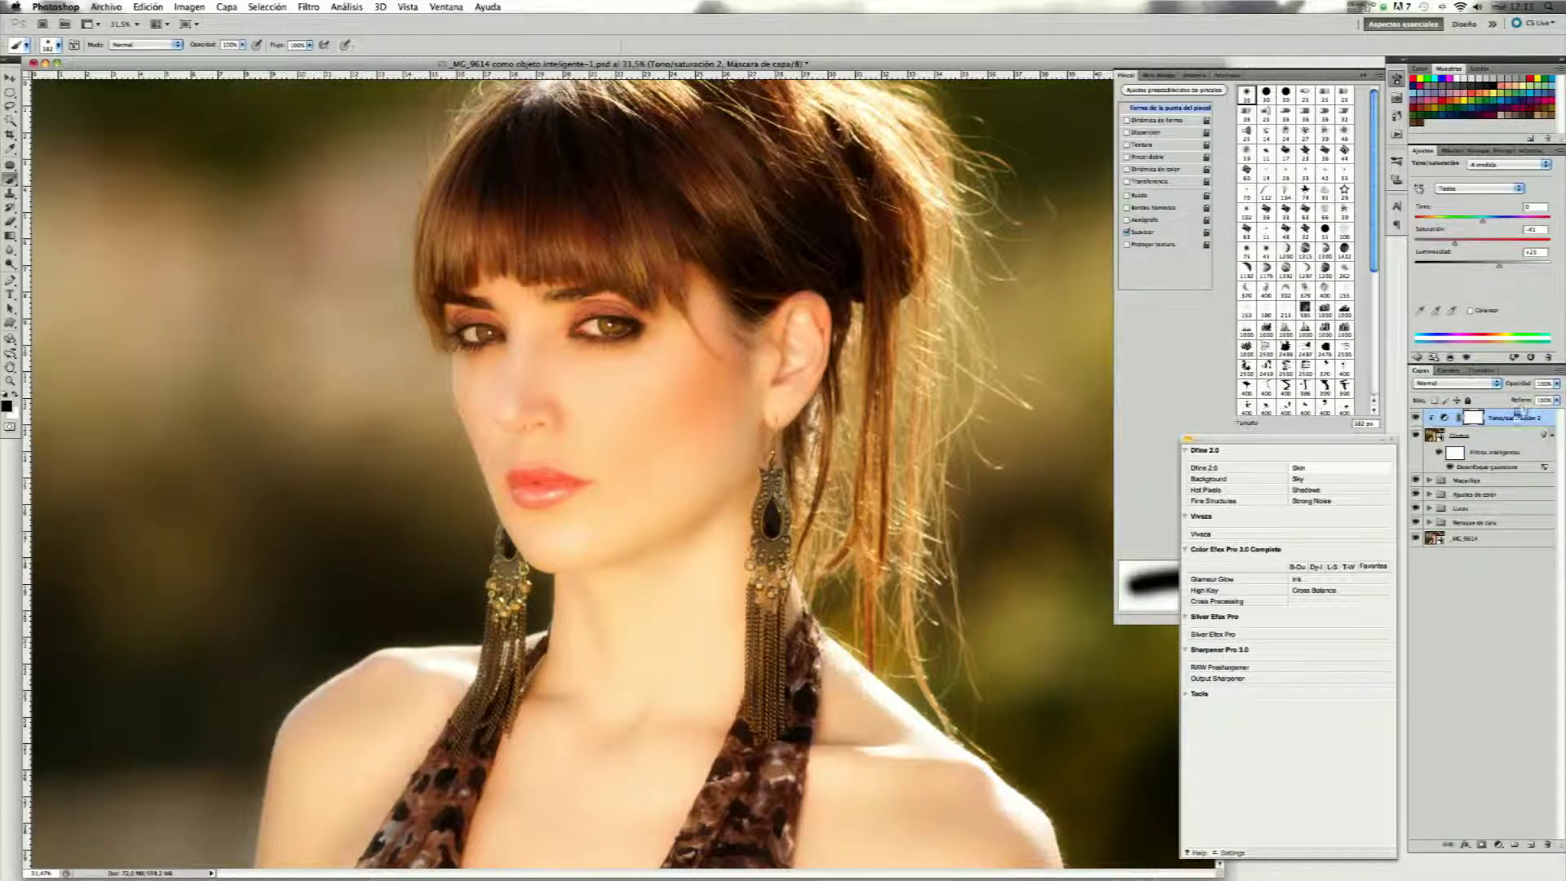
Lower the Glamur layer's opacity to 82% and toggle it on and off to compare.
click(1516, 433)
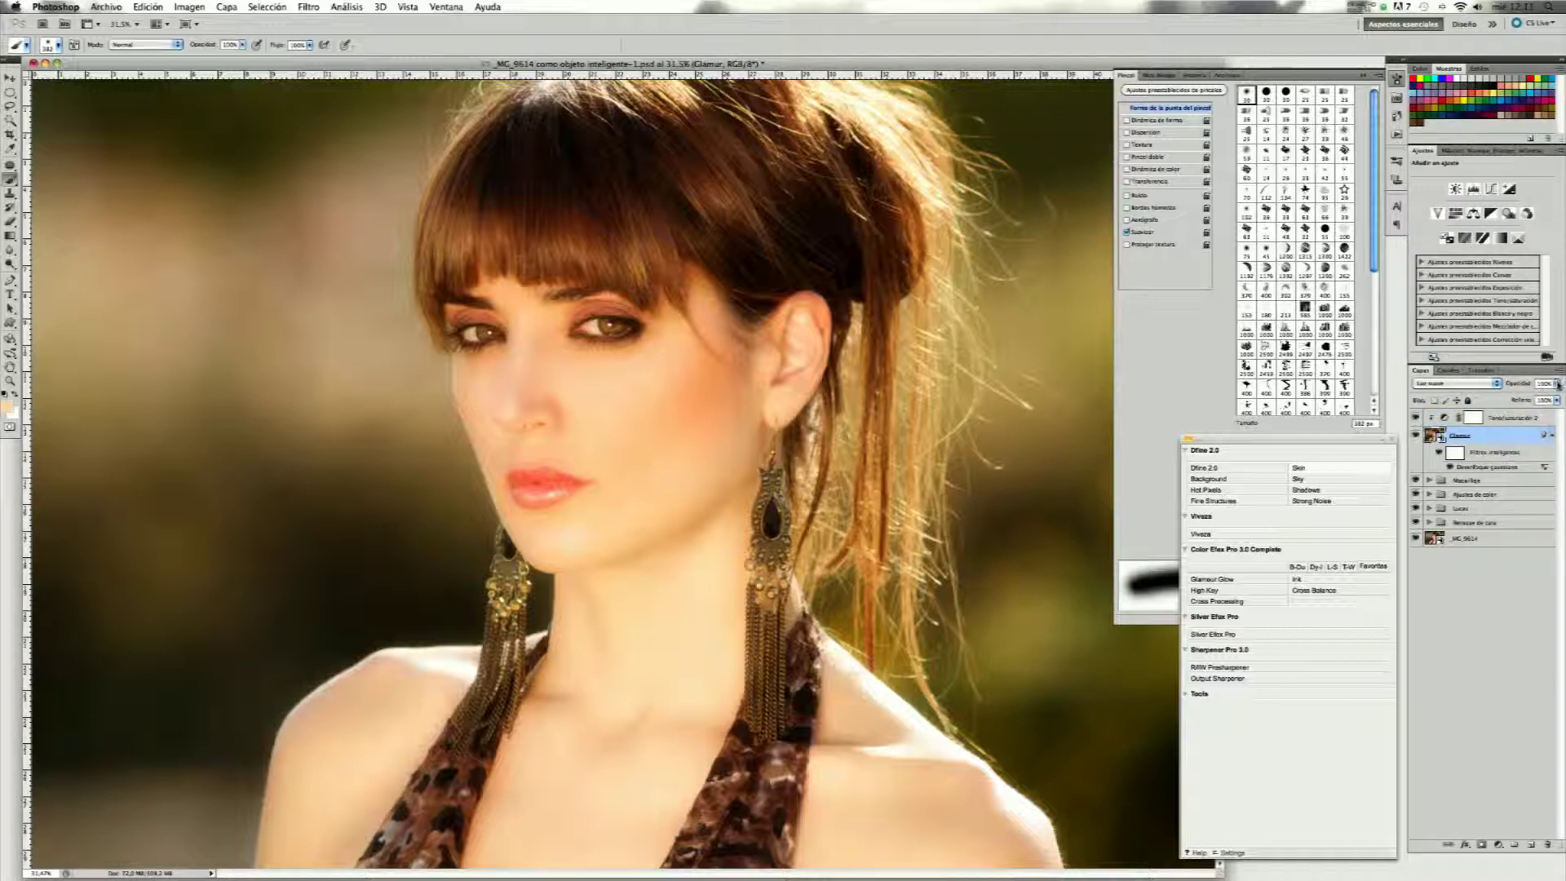
drag(1558, 386, 1542, 396)
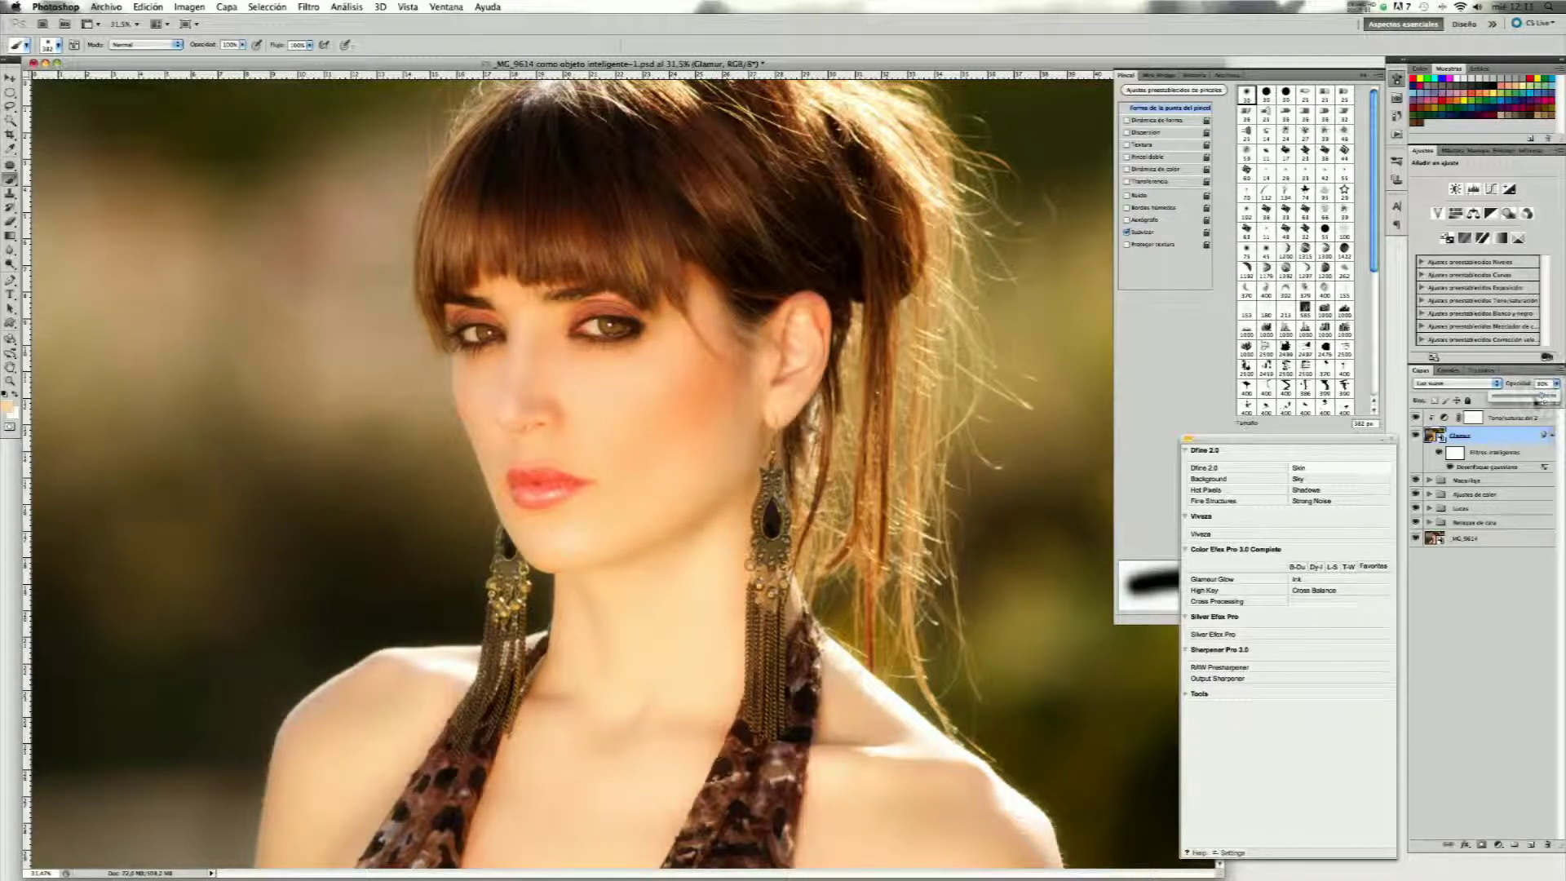
click(1417, 438)
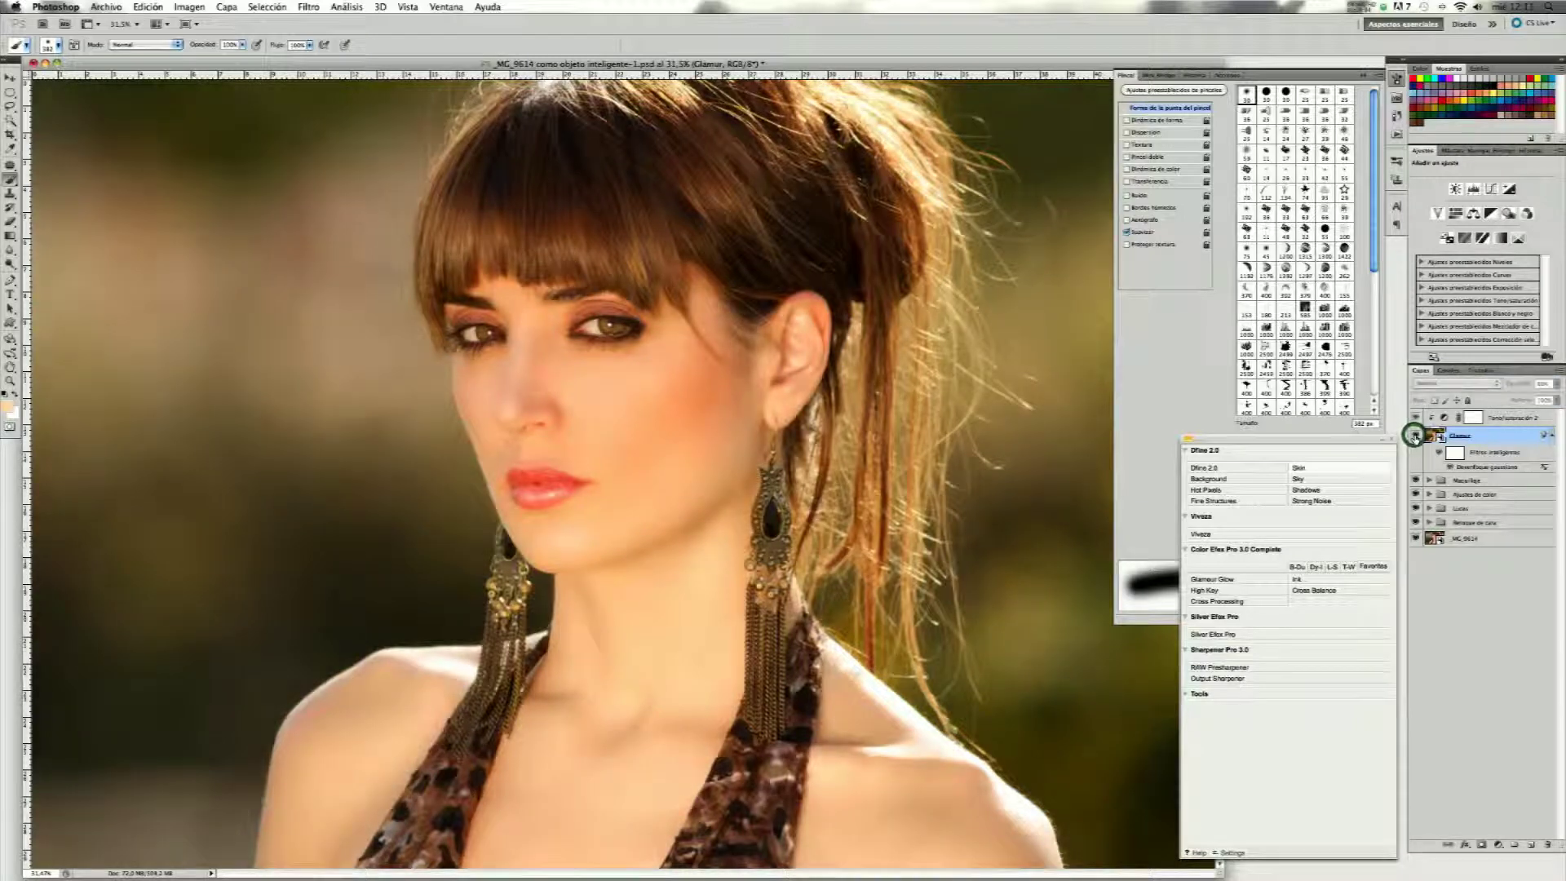
click(1416, 435)
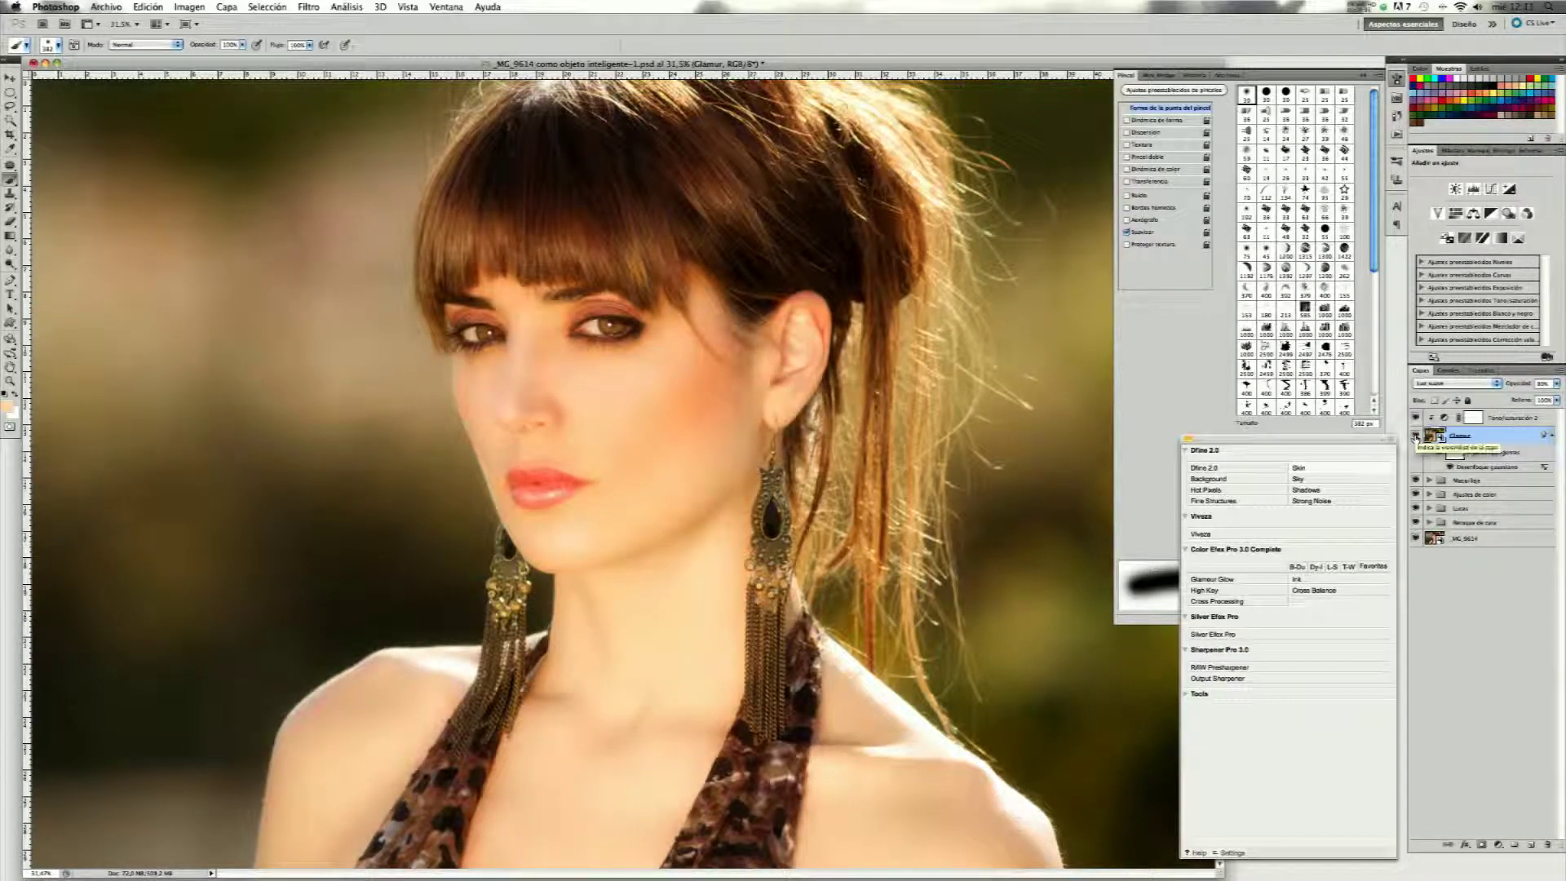
click(1415, 437)
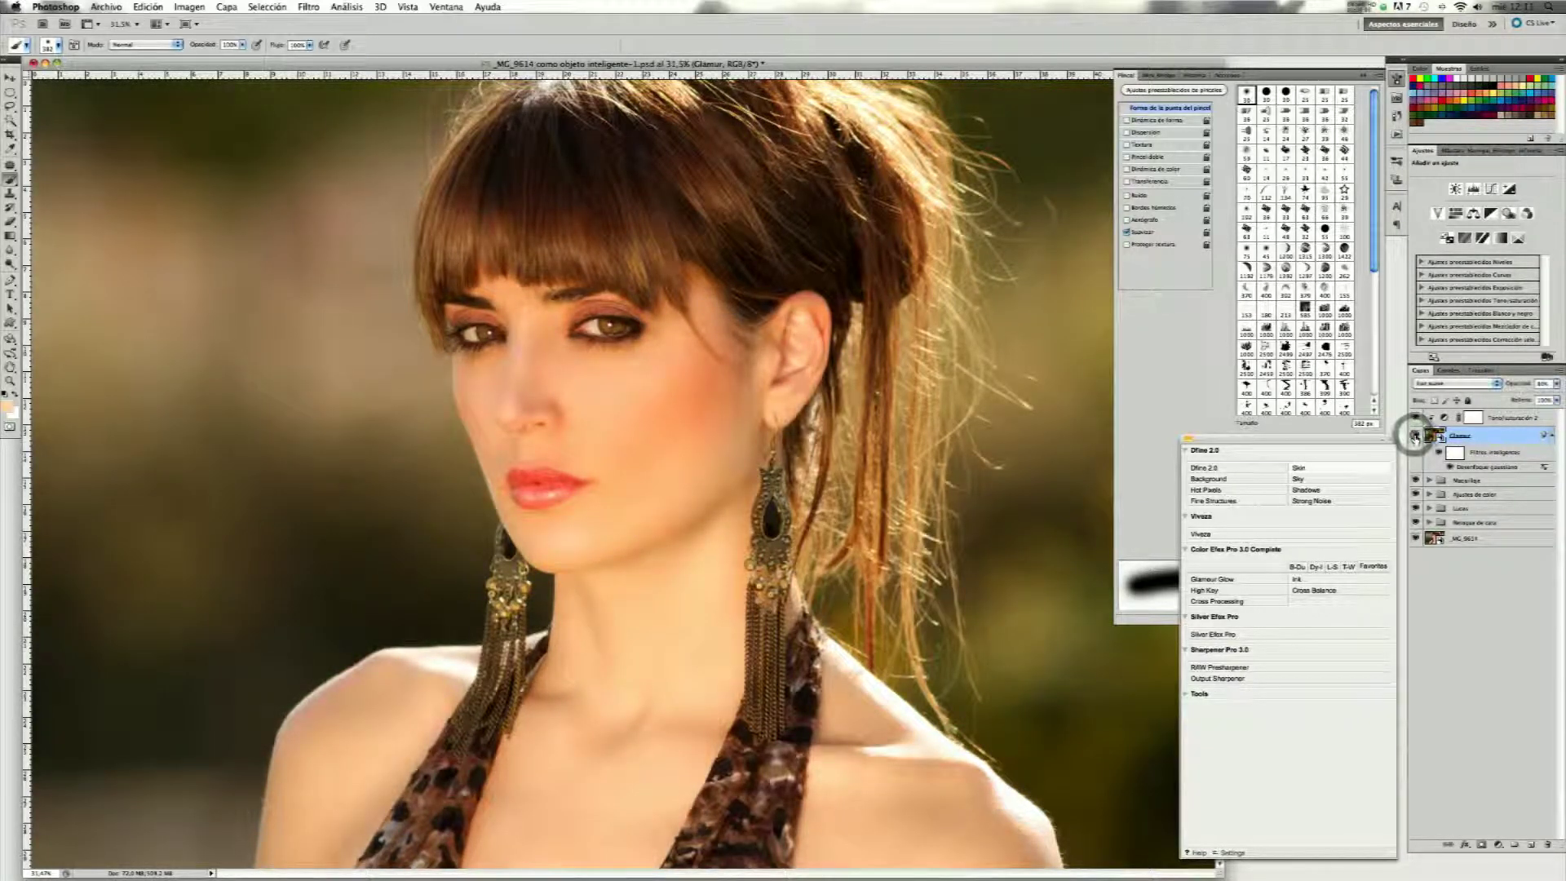
click(1415, 436)
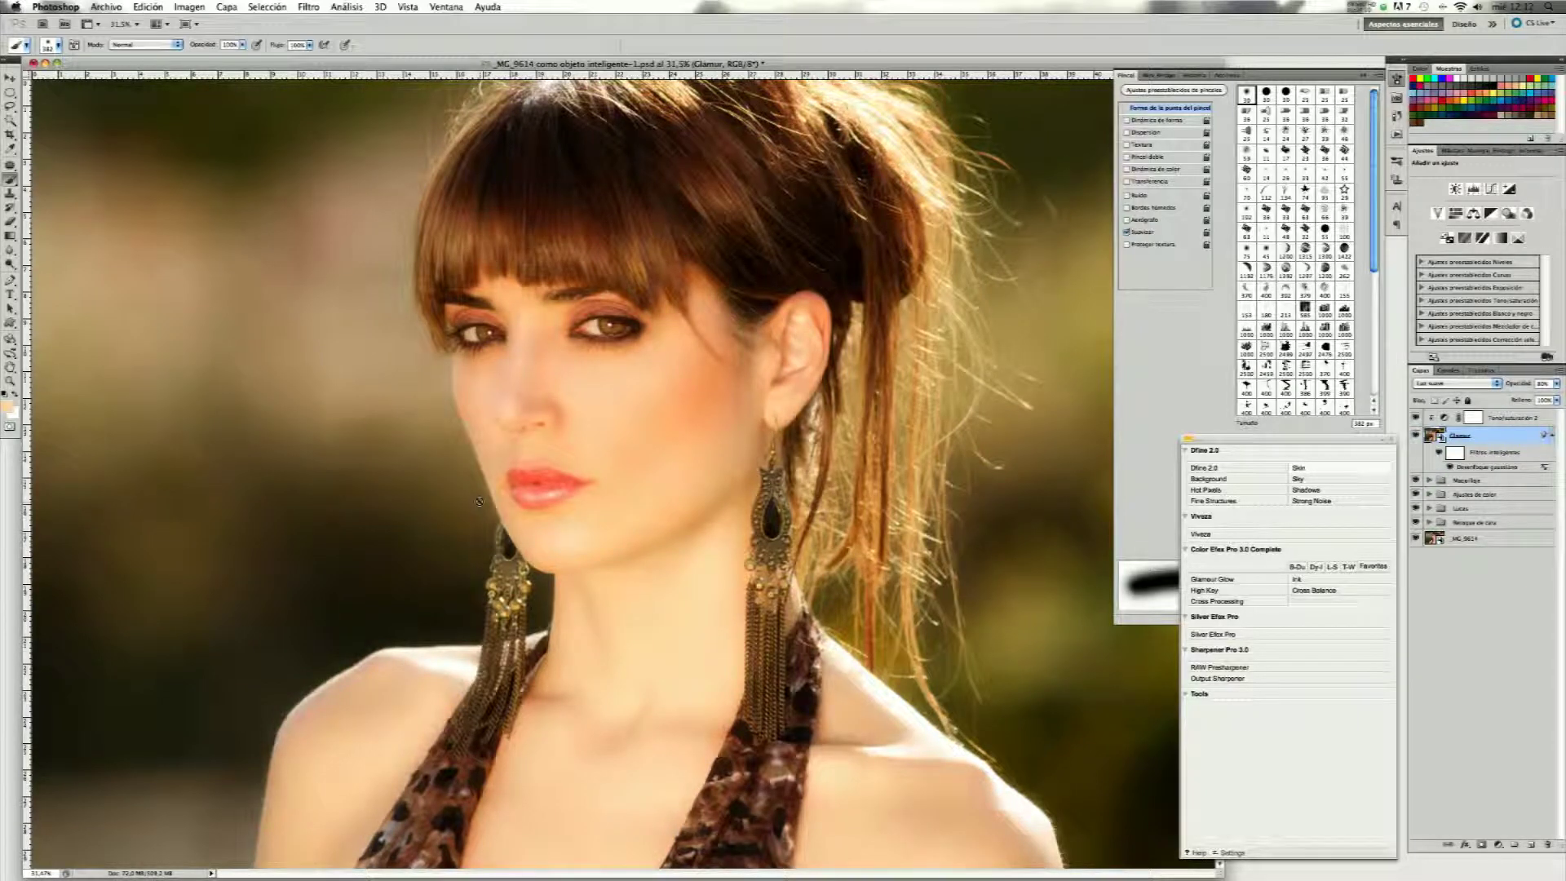
click(1415, 438)
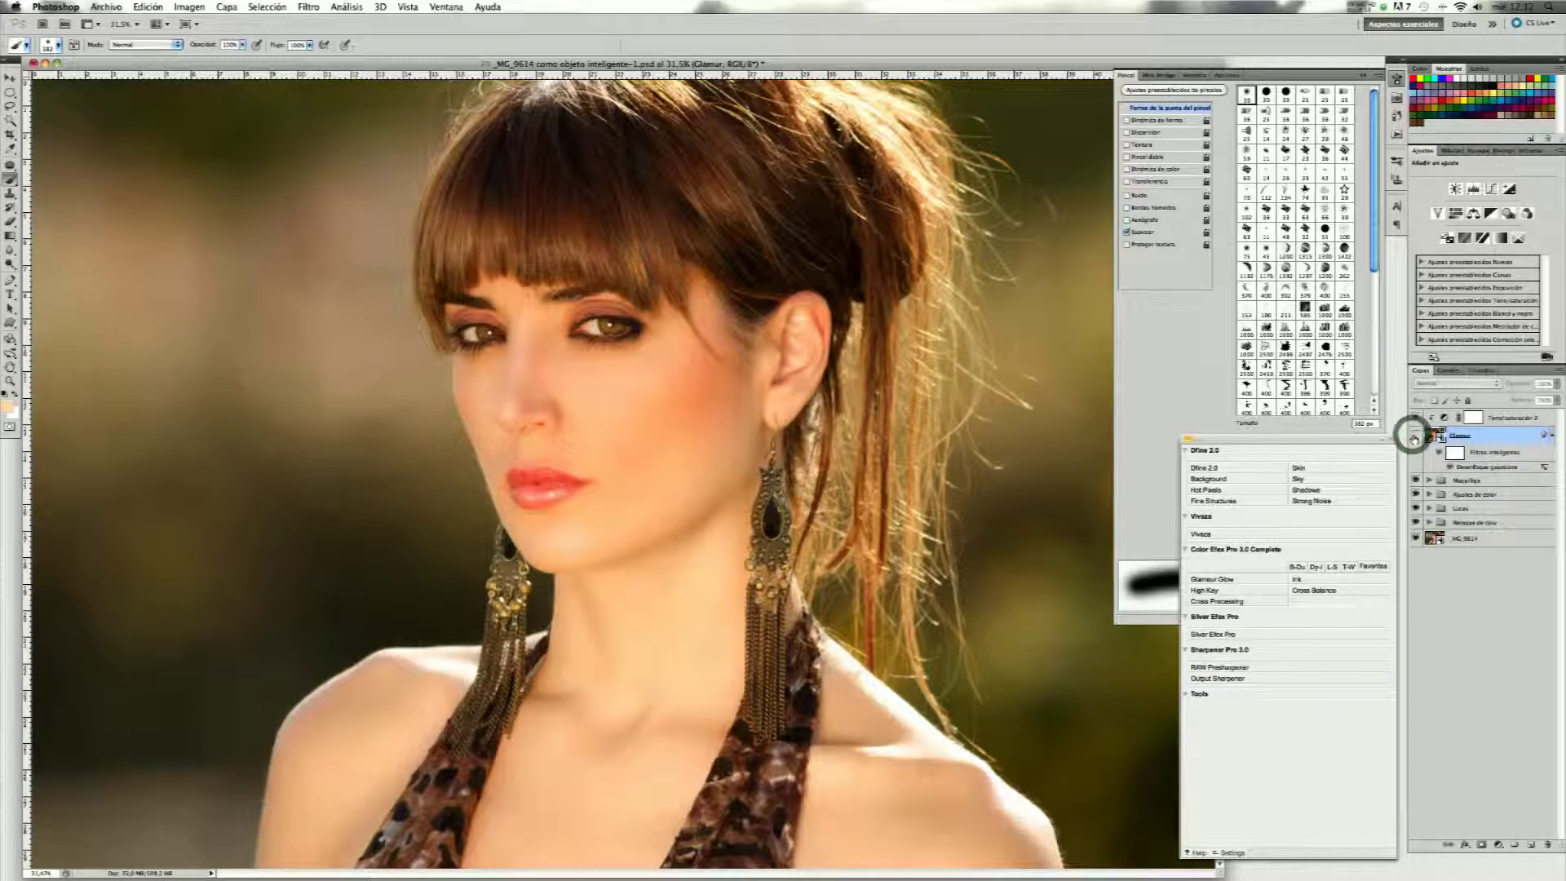
click(1414, 437)
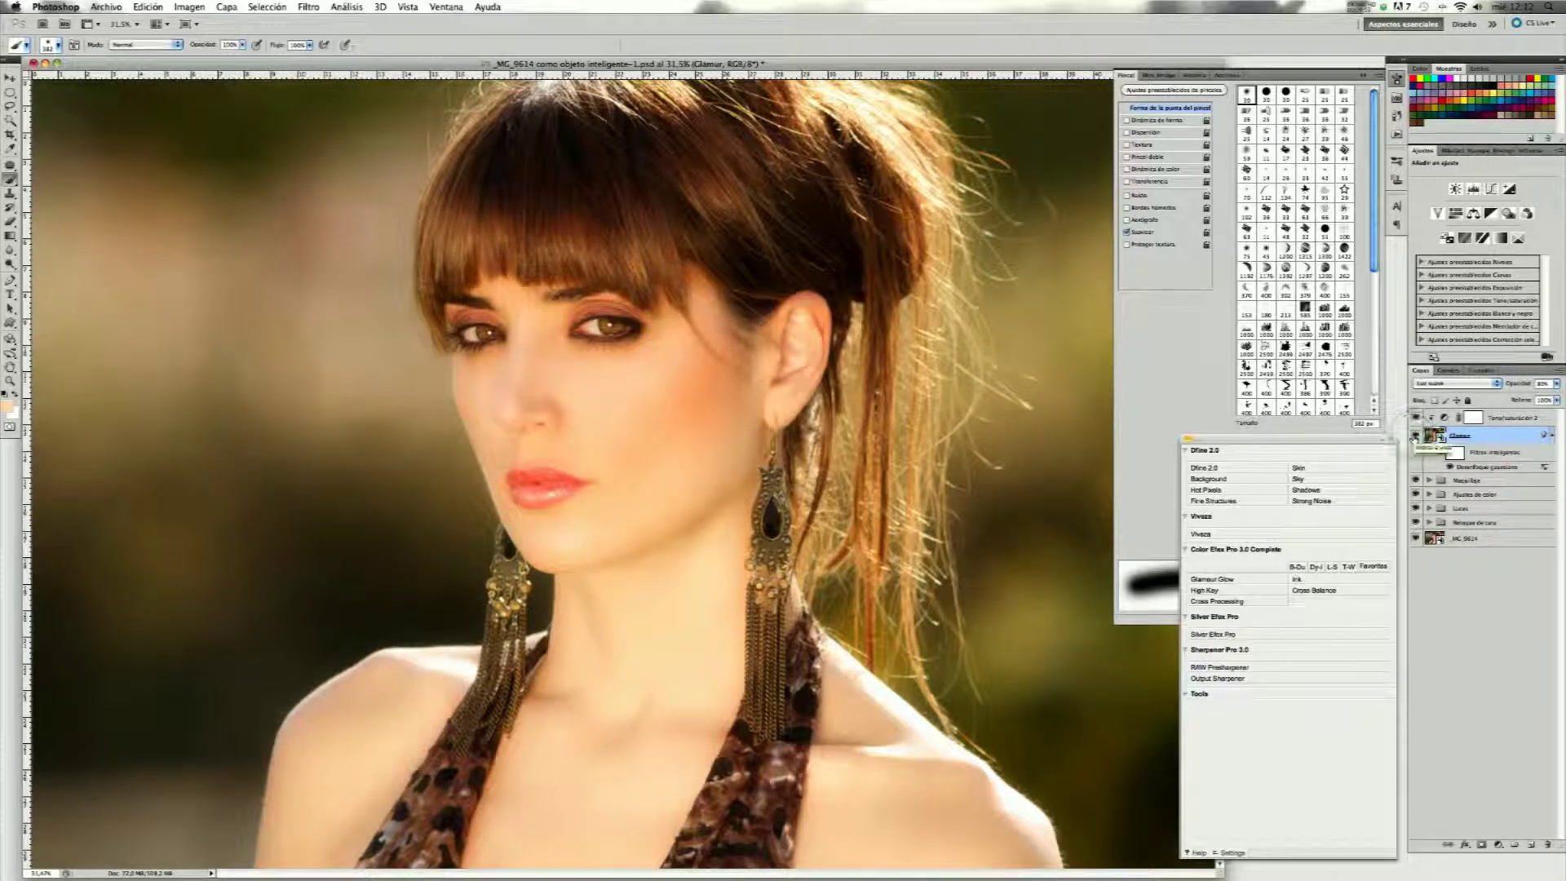
Nudge the Glamur opacity down to about 80% and compare once more.
click(1556, 384)
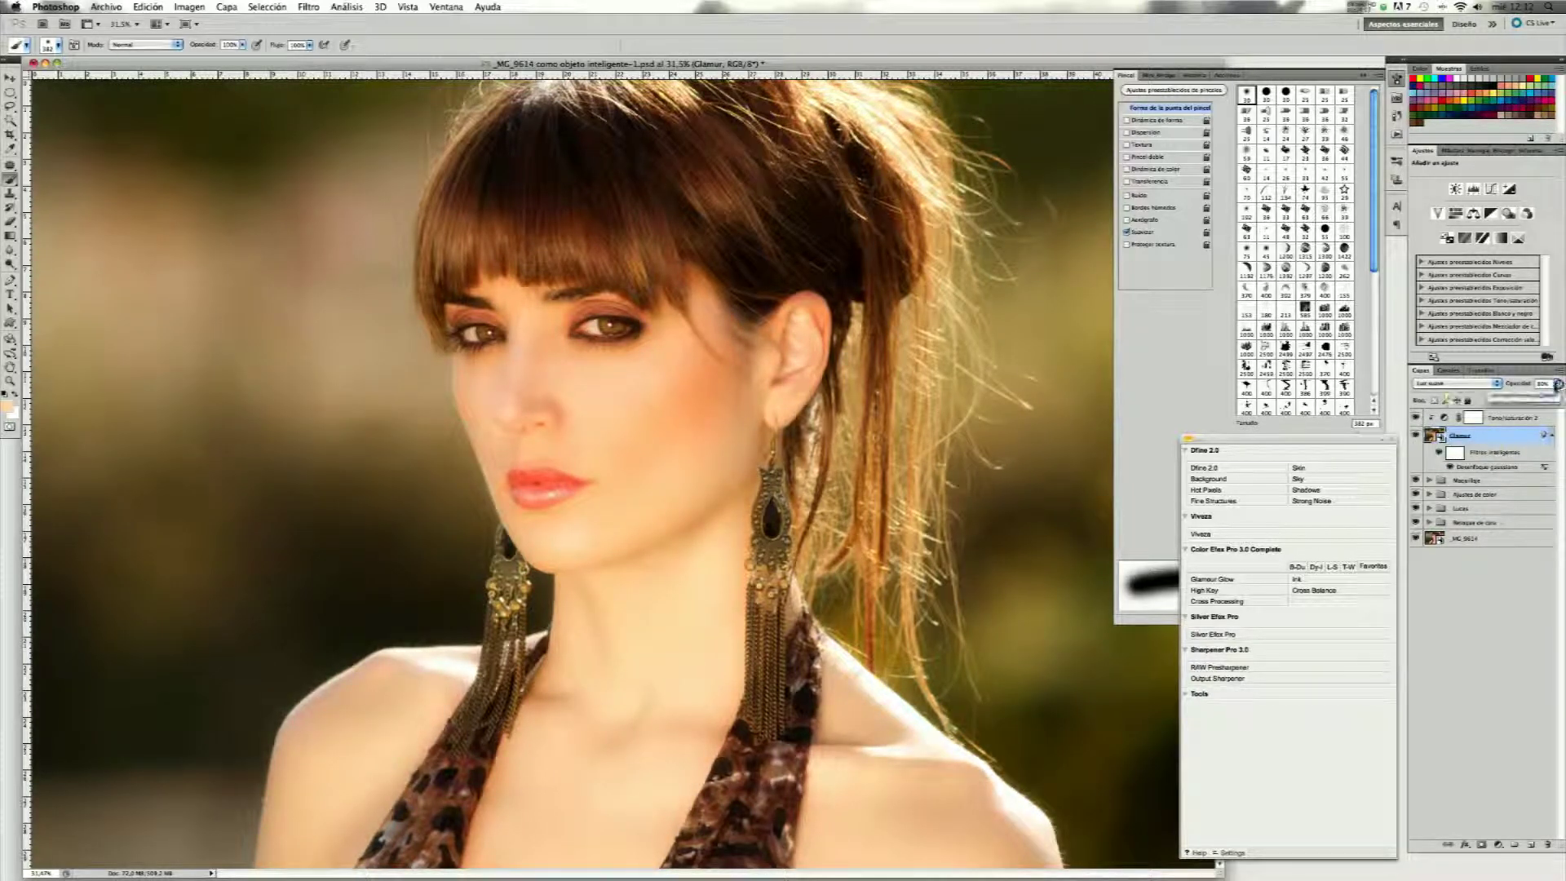
drag(1544, 393, 1540, 395)
click(1416, 439)
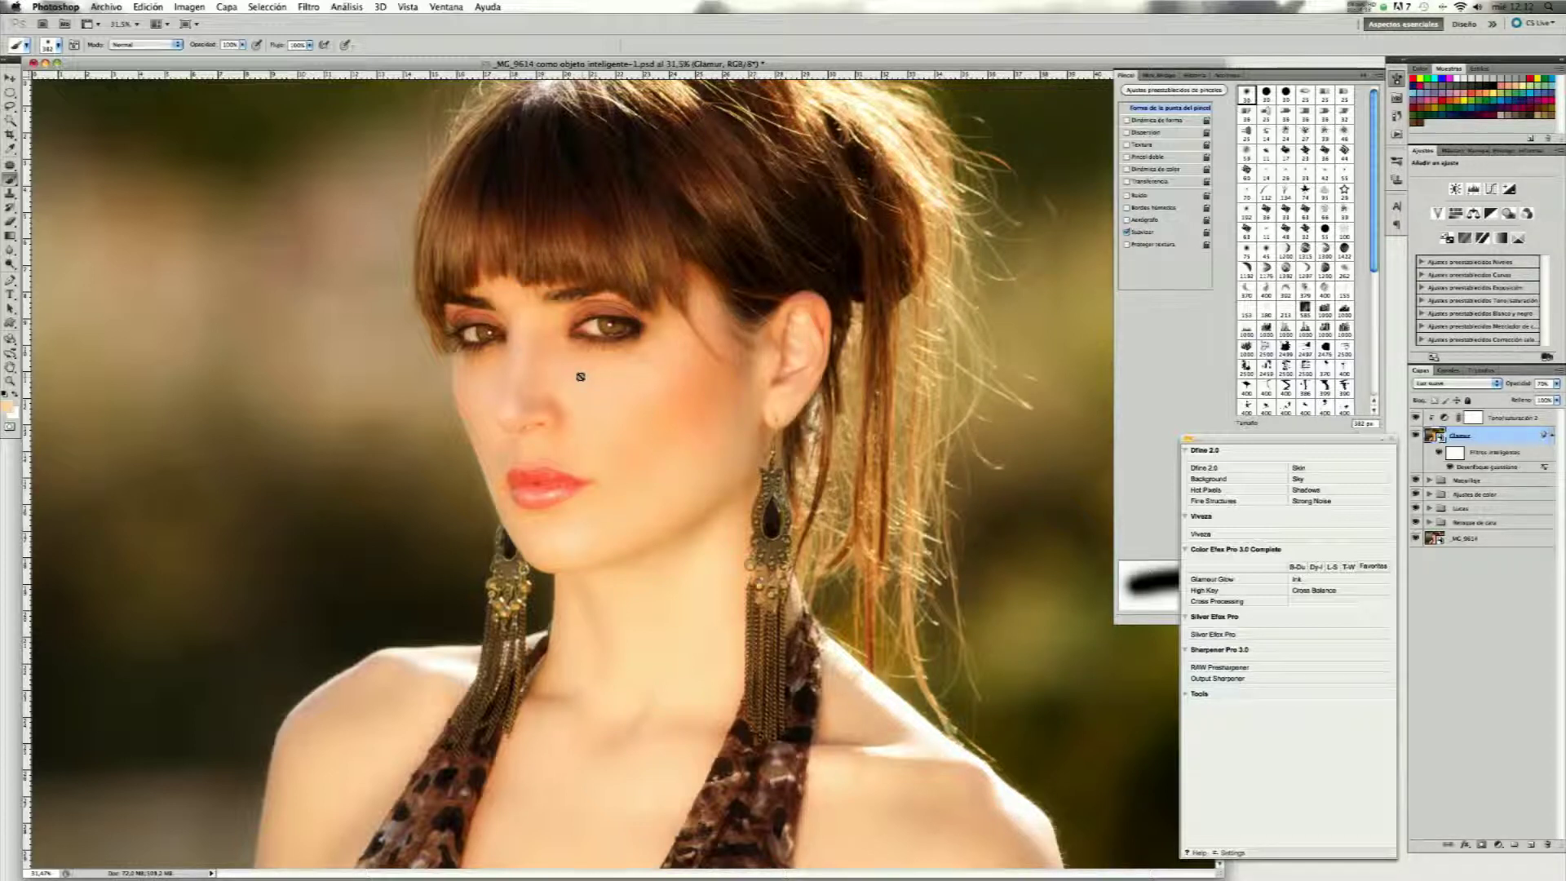
Group the Glamur and Tono/saturación 2 layers into a new group named Glamur.
shift+click(1507, 420)
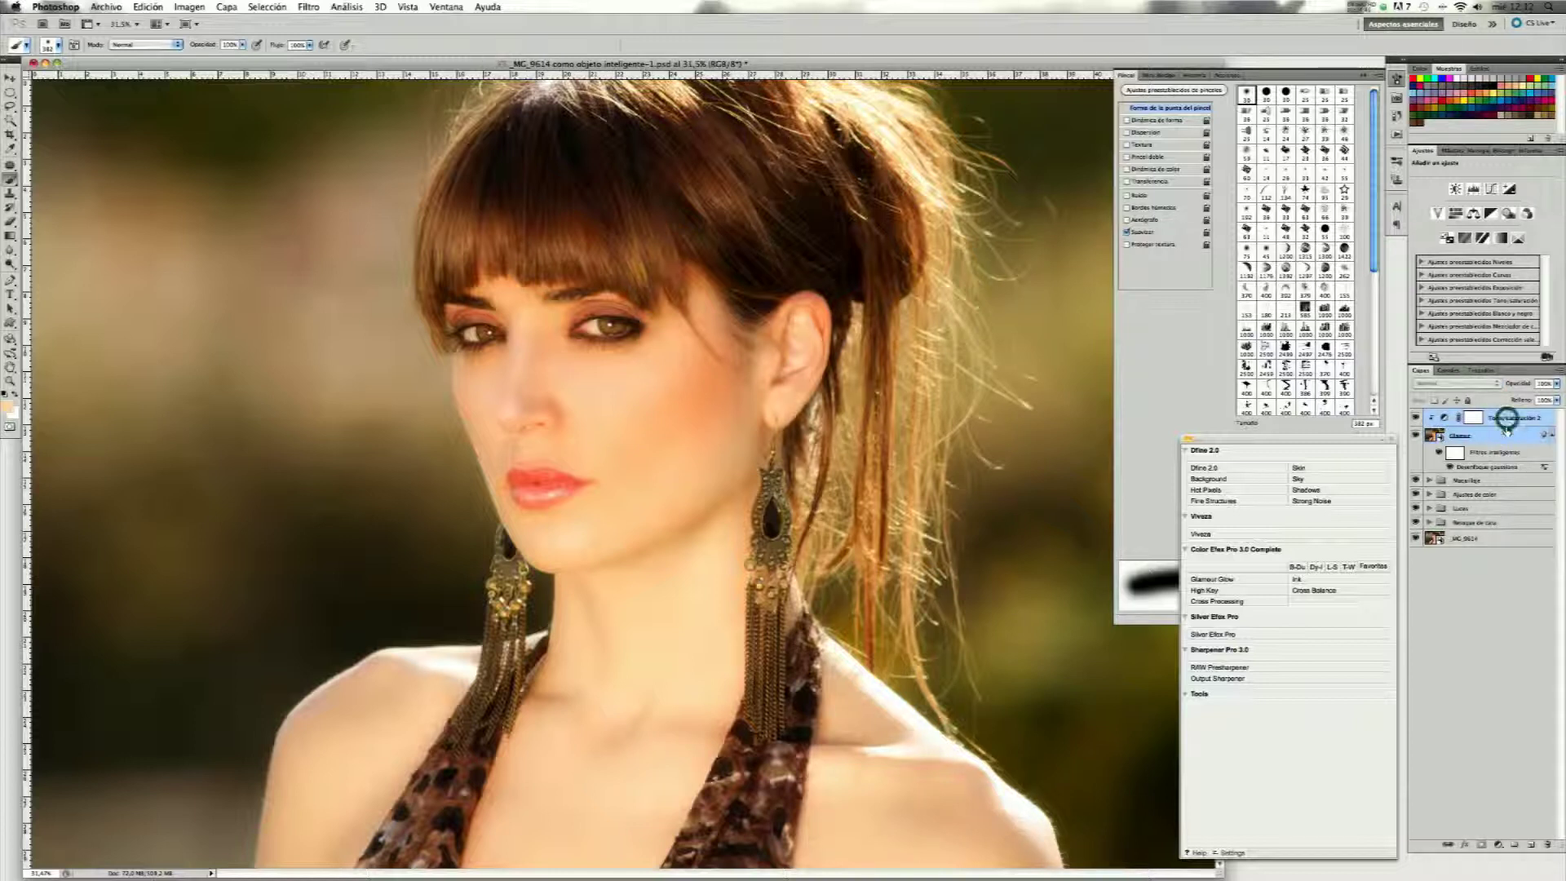
drag(1507, 419, 1515, 845)
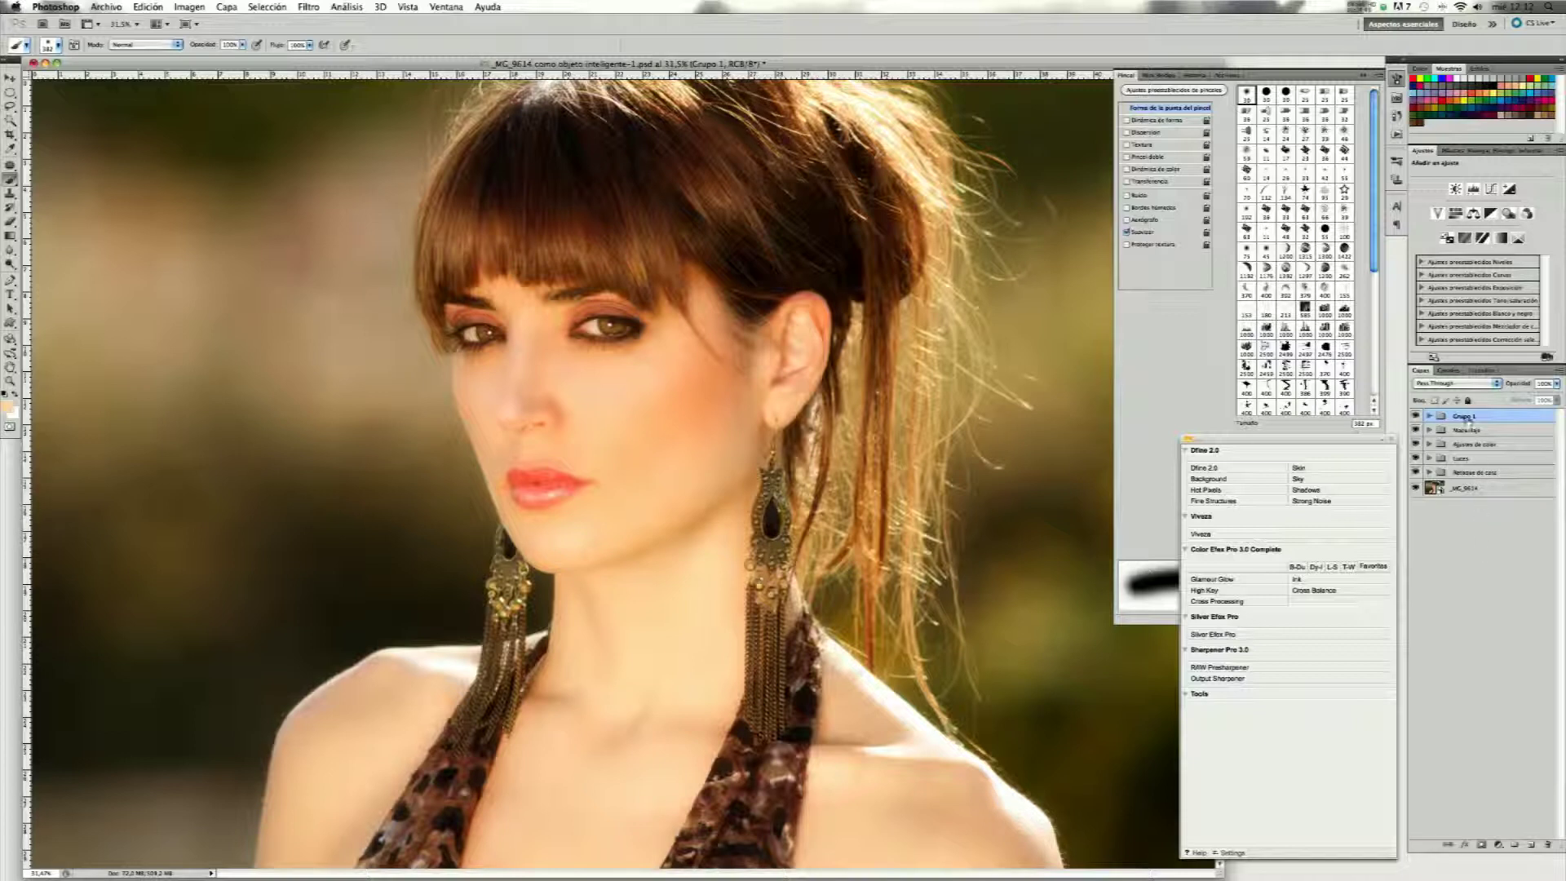
double_click(1466, 416)
text(car)
text(a)
key(Return)
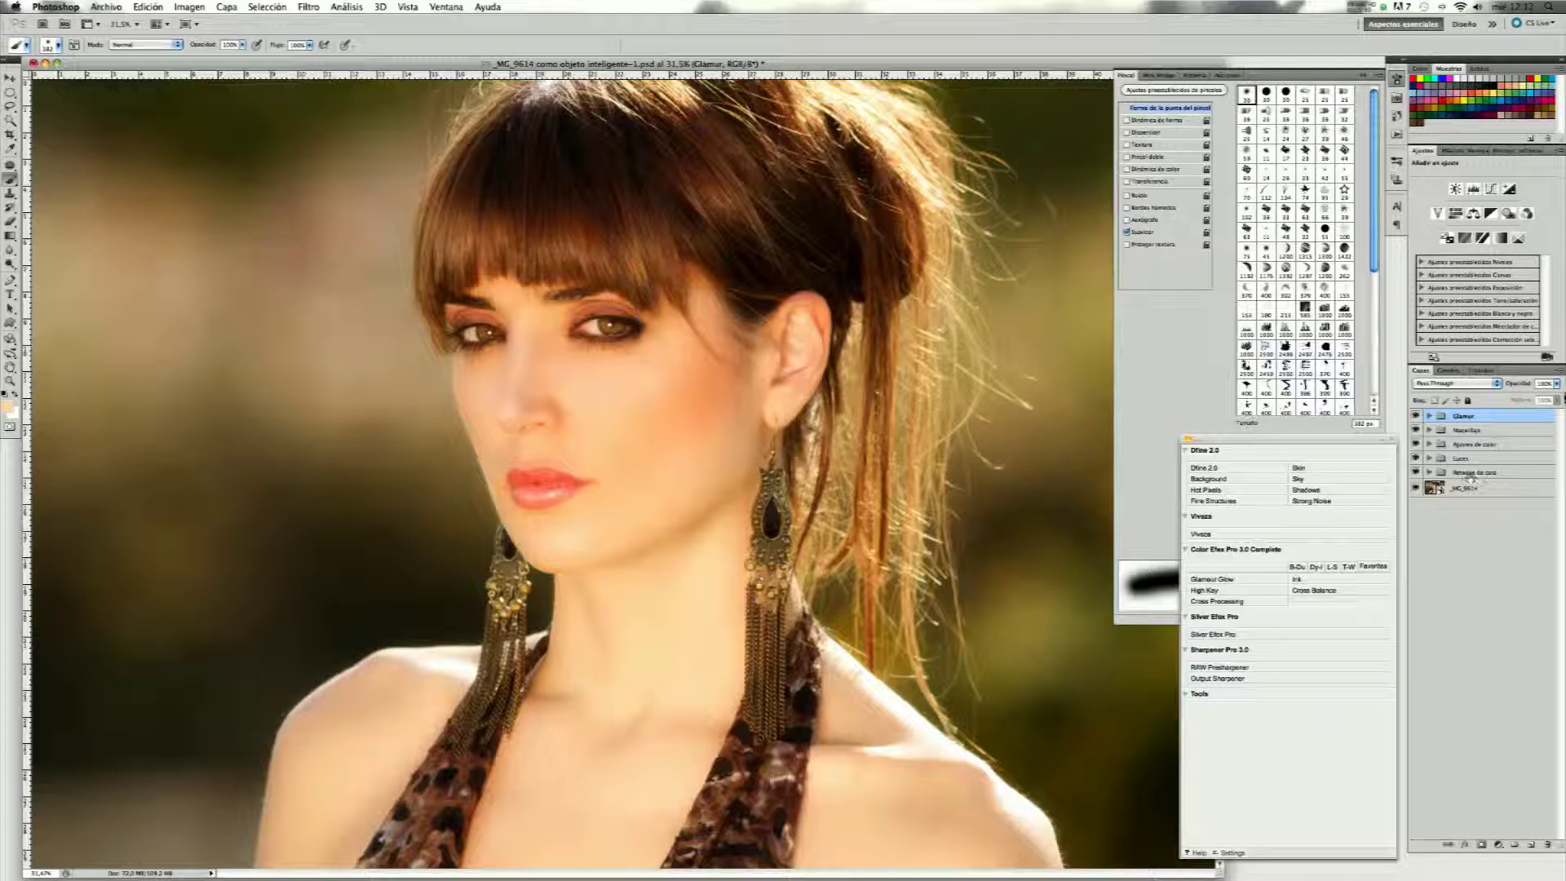
Expand and collapse the Retoque de cara, Luces, Ajustes de color, Maquillaje and Glamur groups in turn.
click(1429, 472)
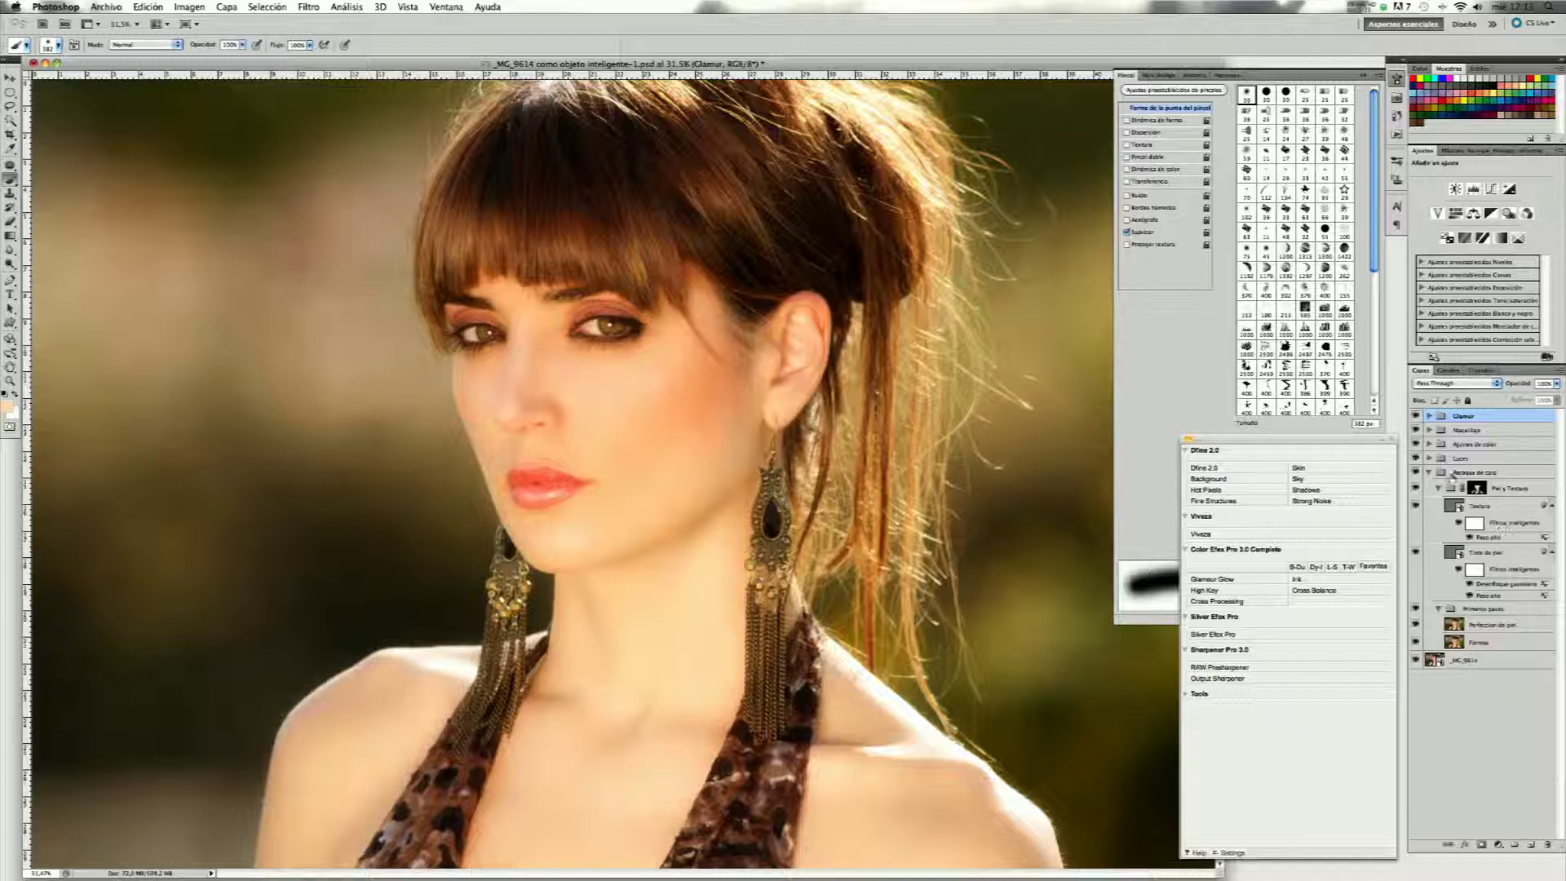
click(1428, 472)
click(1429, 459)
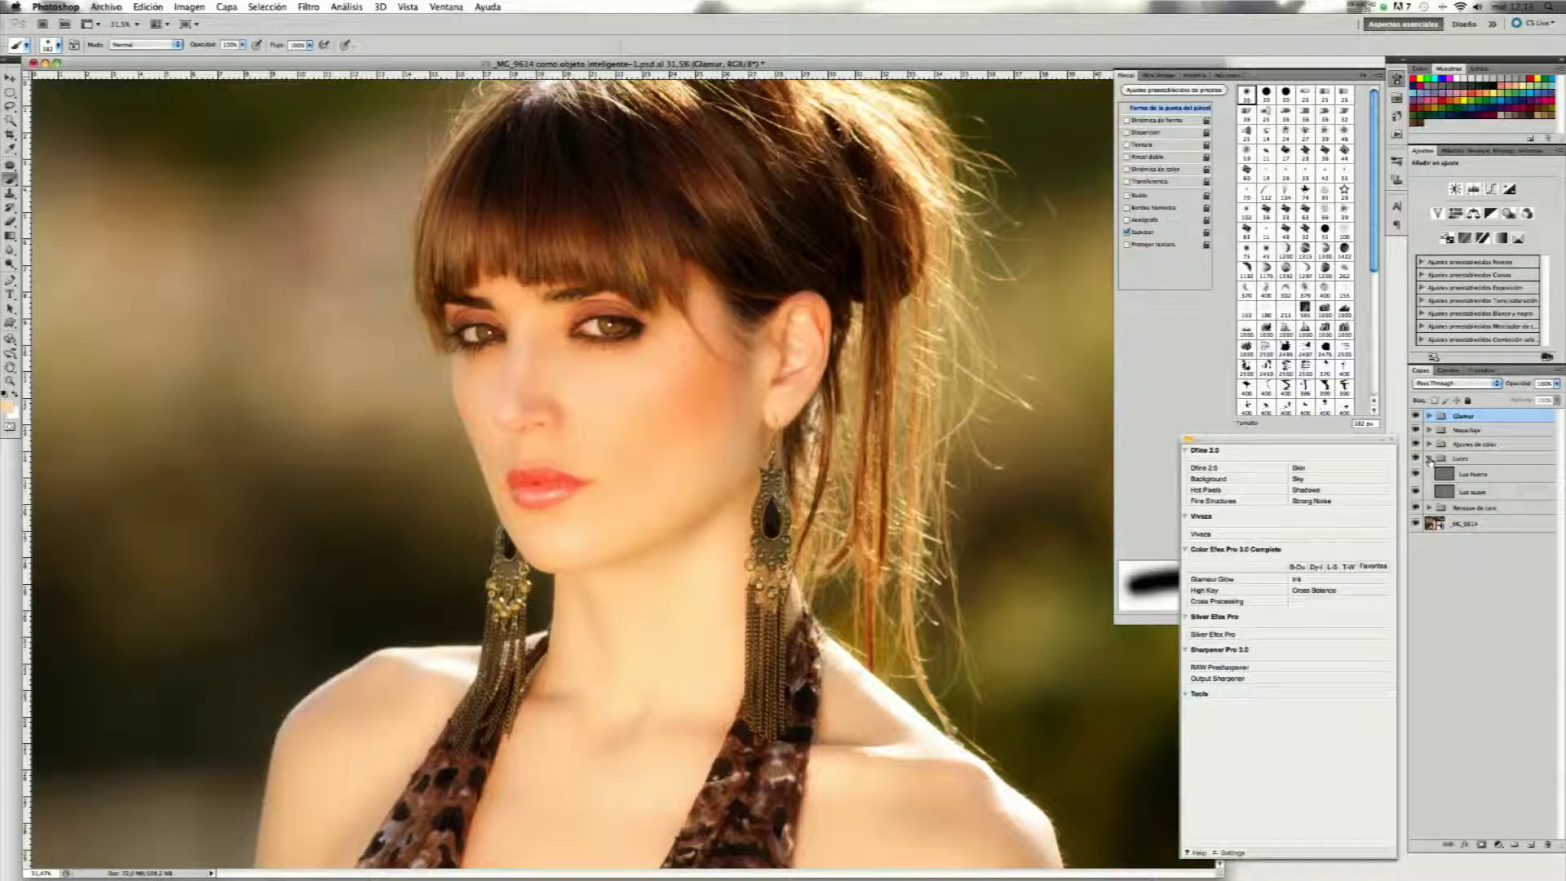
click(1429, 459)
click(1430, 445)
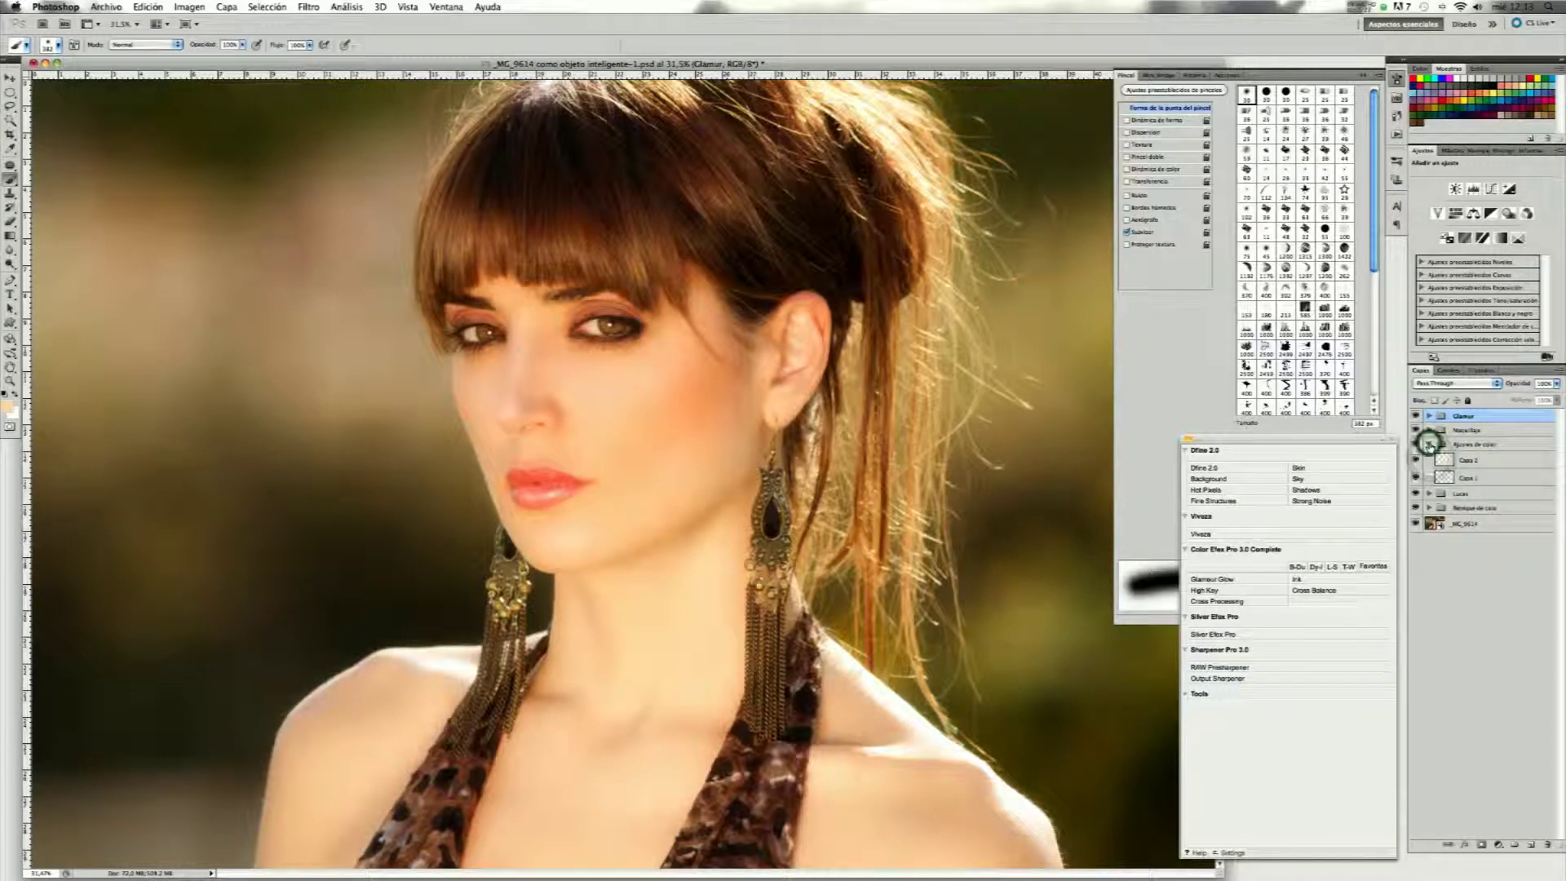
click(1429, 445)
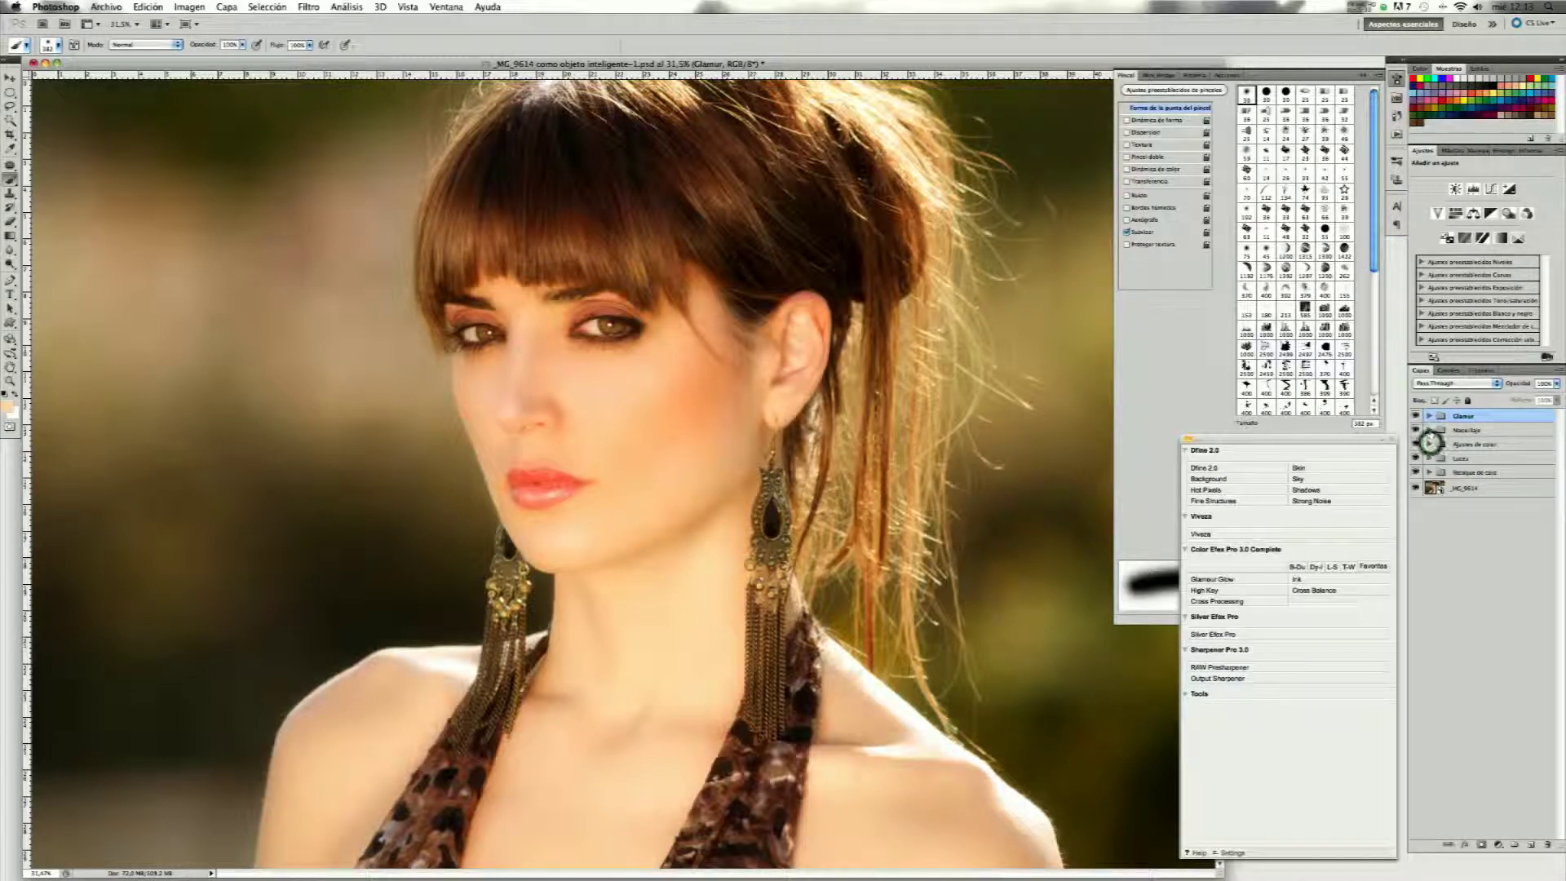
click(1429, 430)
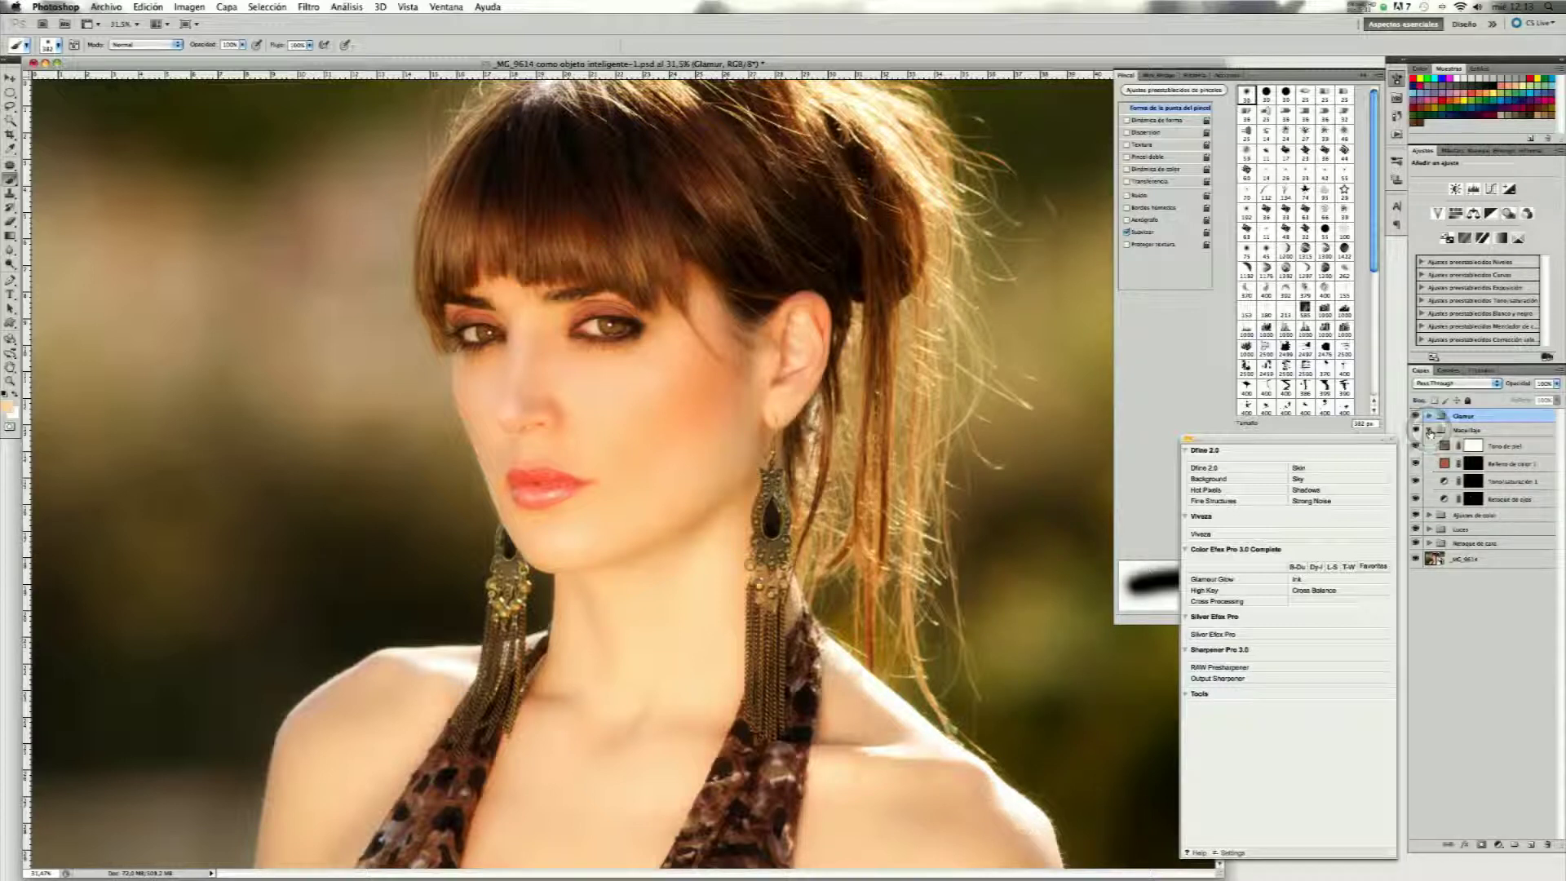
click(1428, 430)
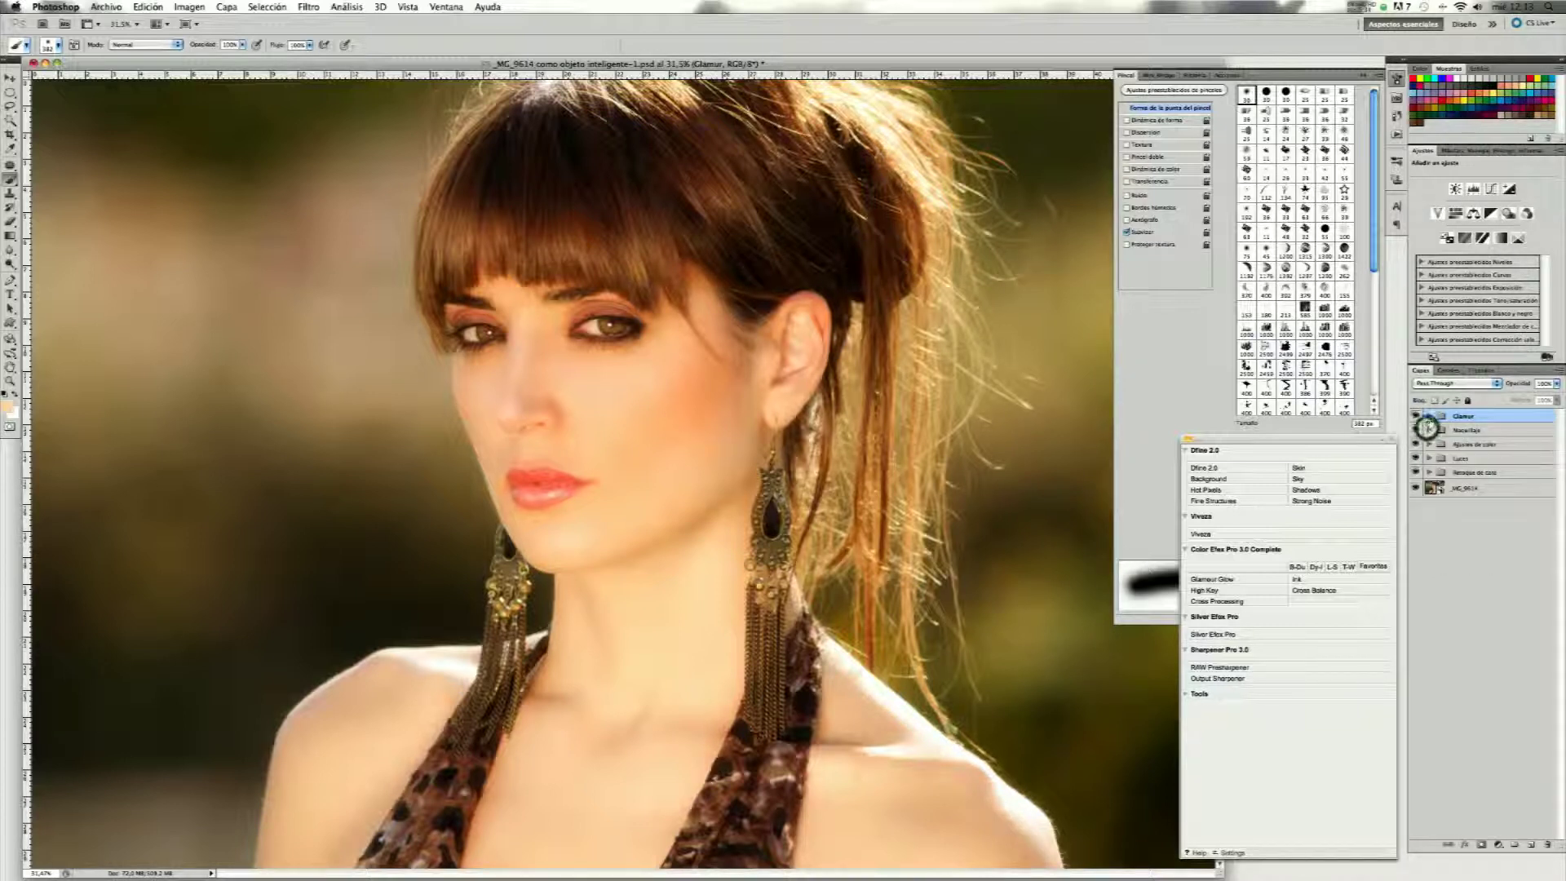
click(1430, 417)
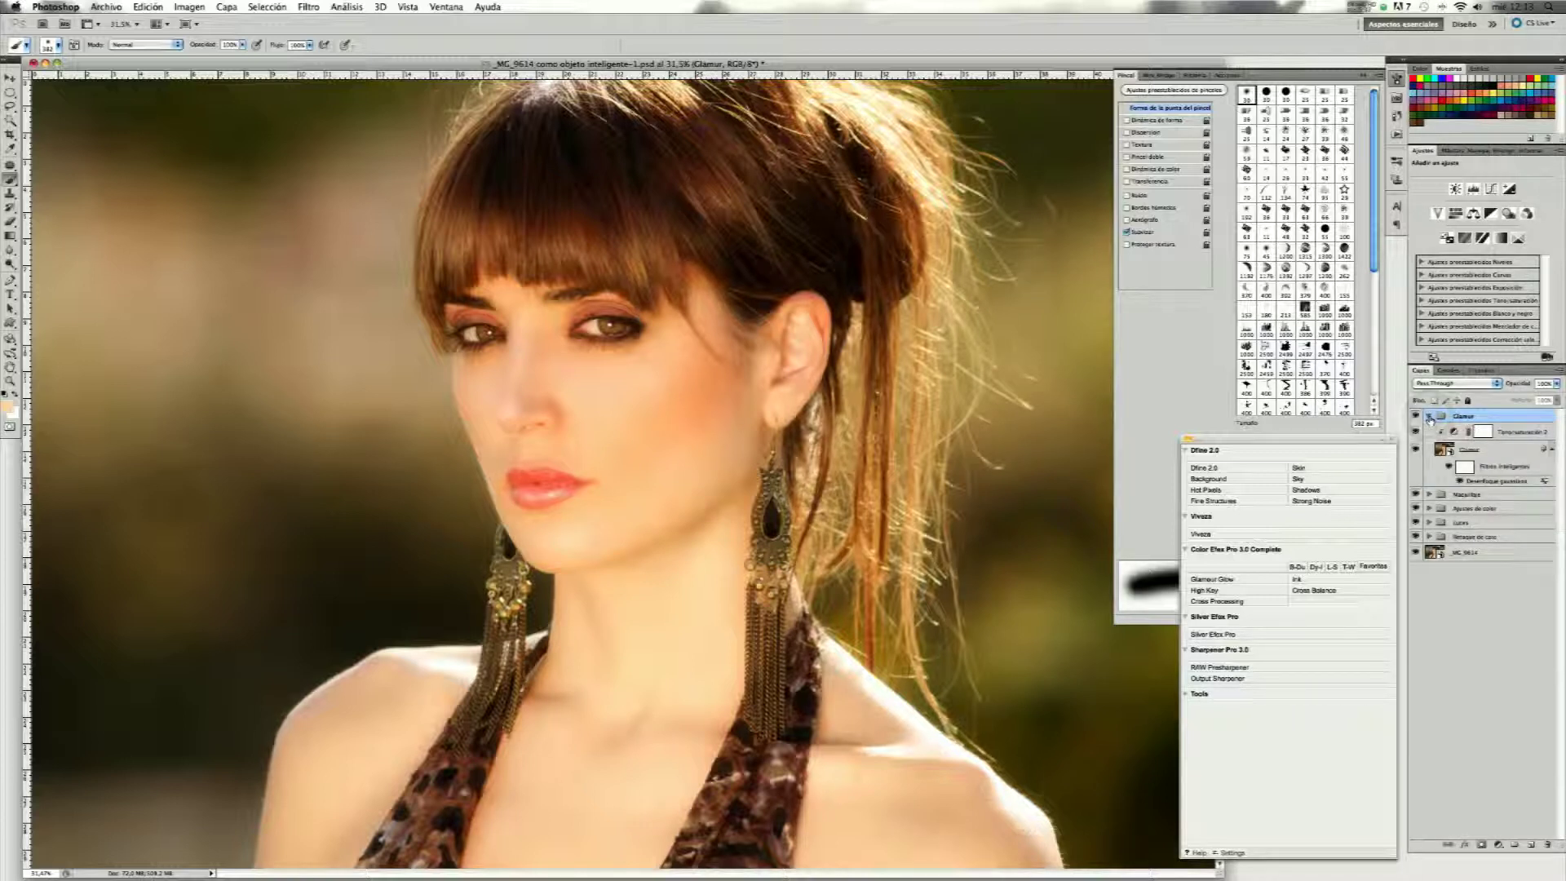
click(1429, 417)
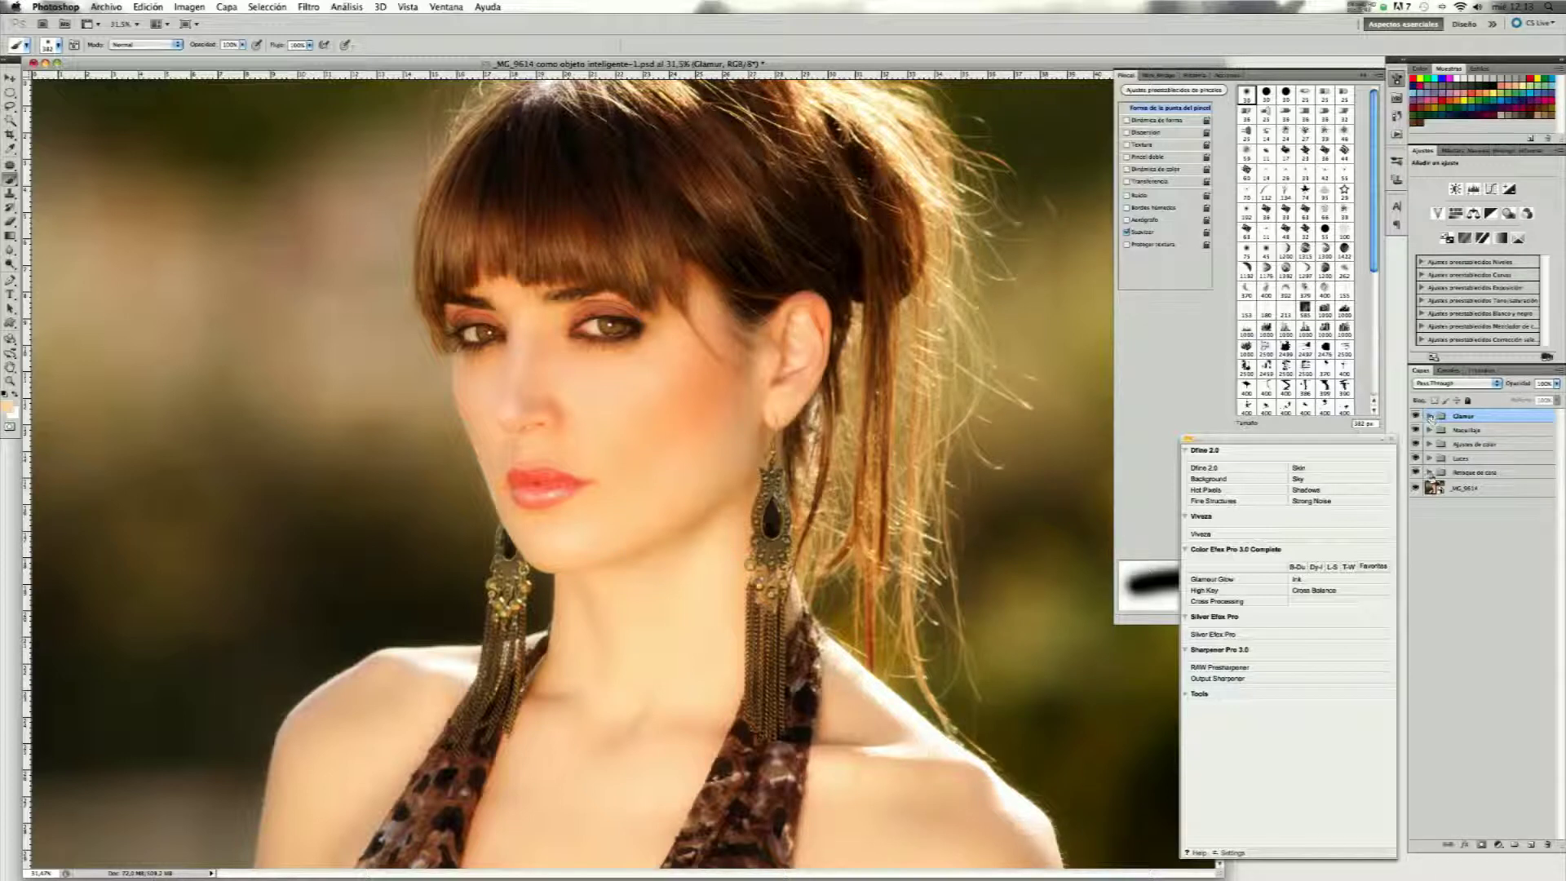
click(971, 65)
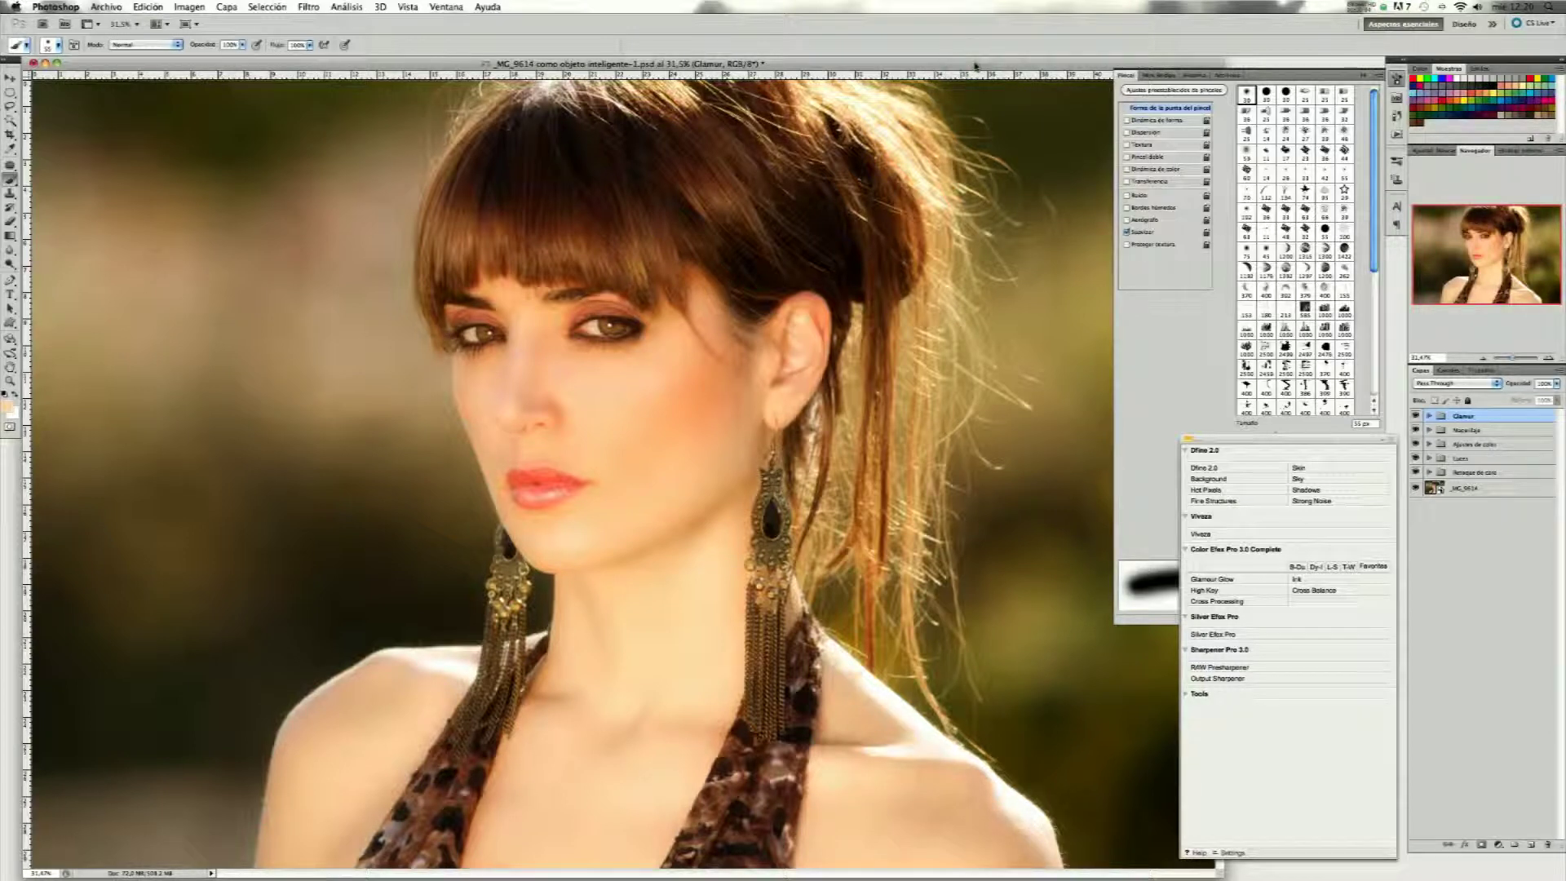
Paste a merged copy of the visible image, delete it, then stamp visible into Capa 3.
click(975, 64)
click(975, 64)
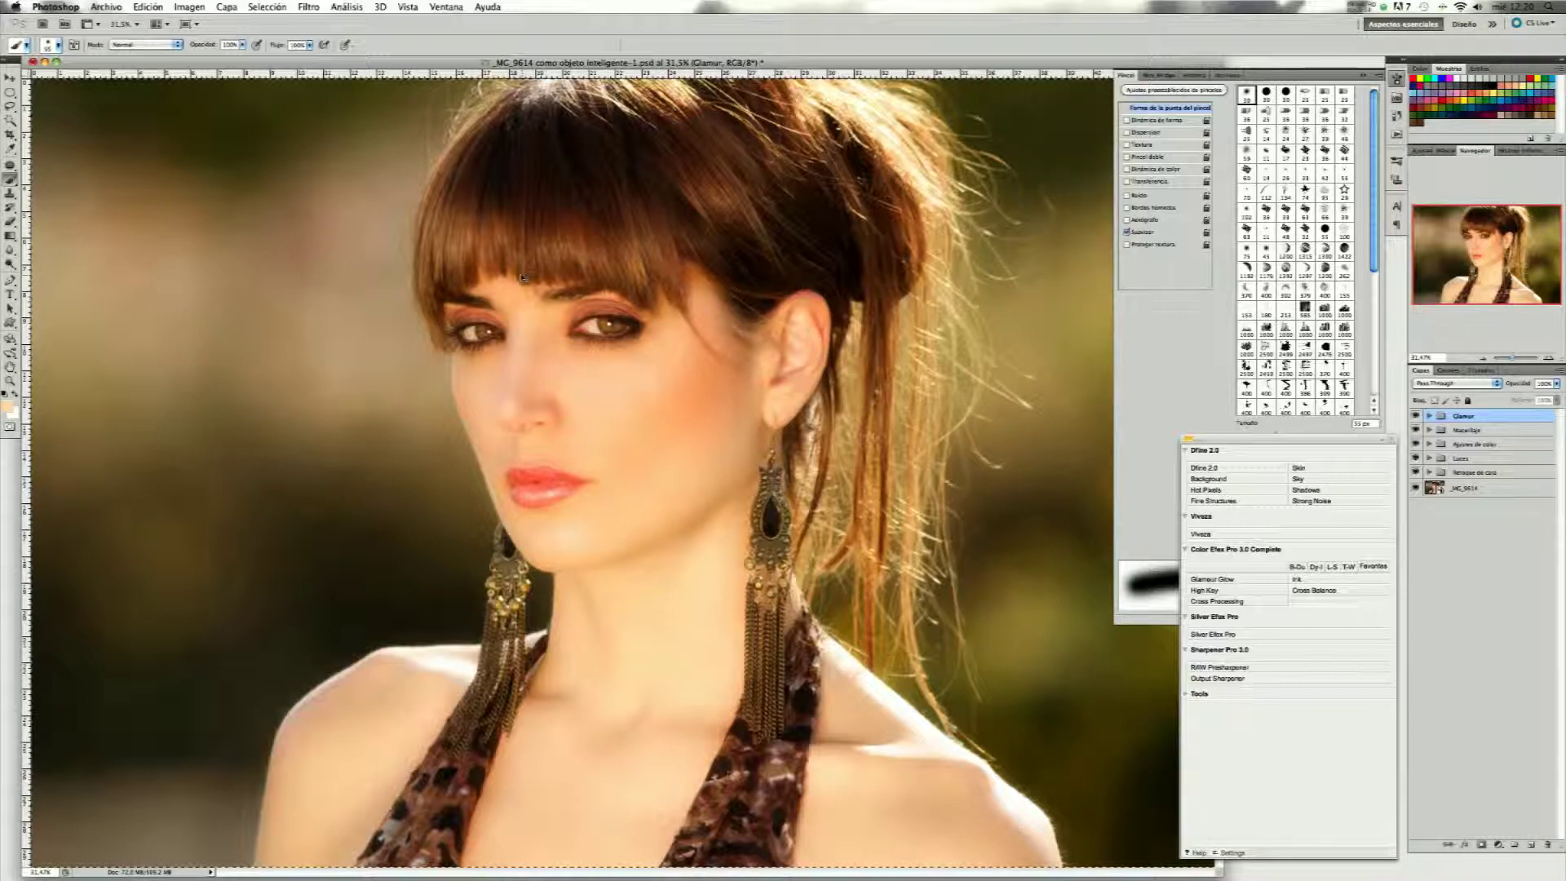
click(147, 6)
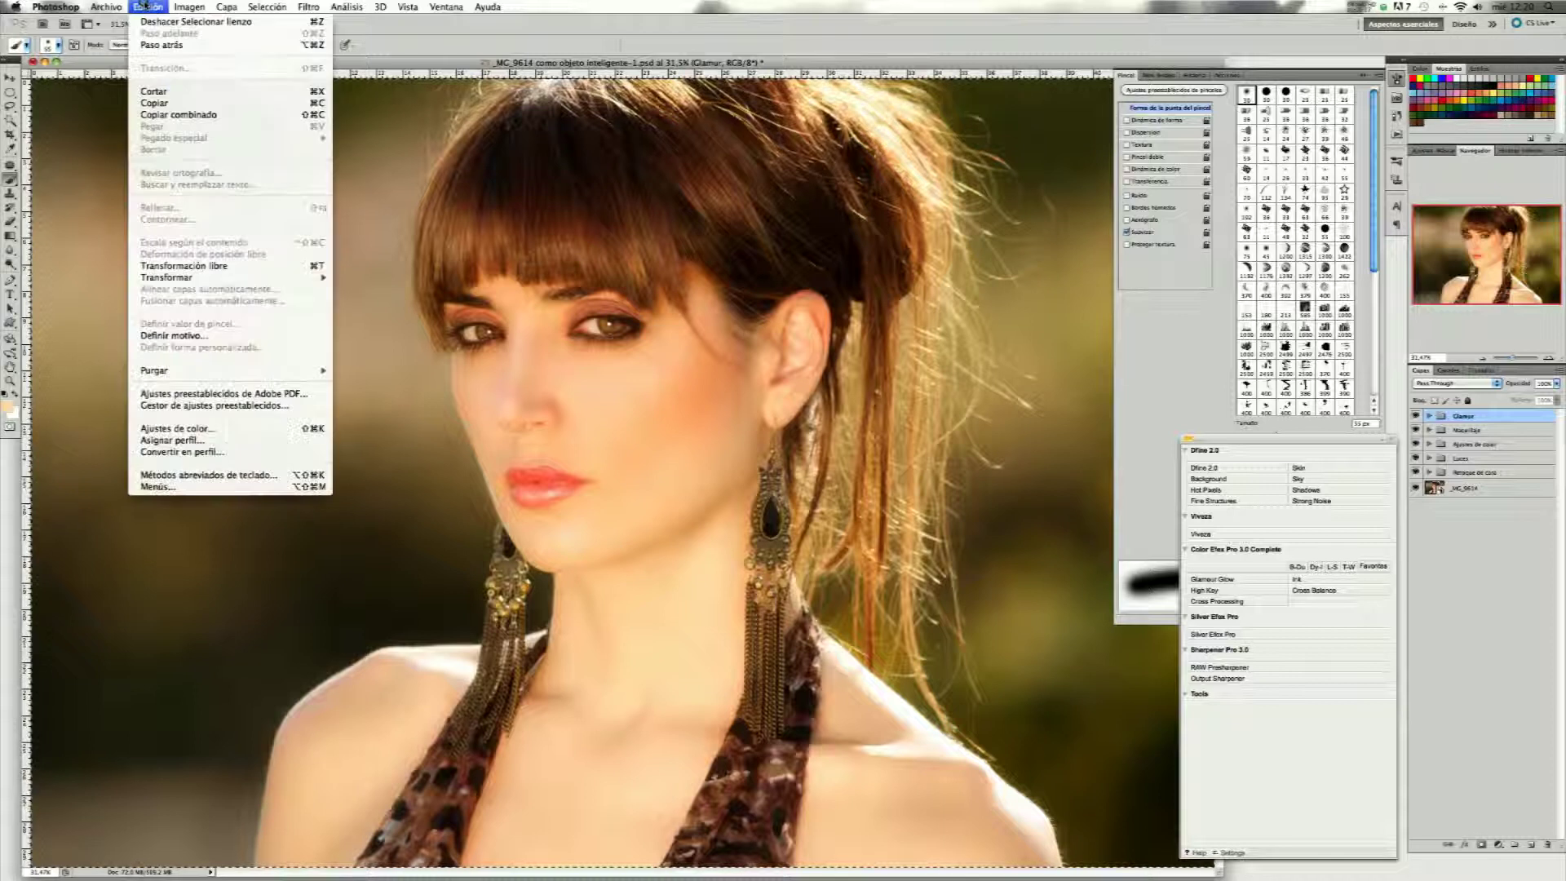
click(174, 117)
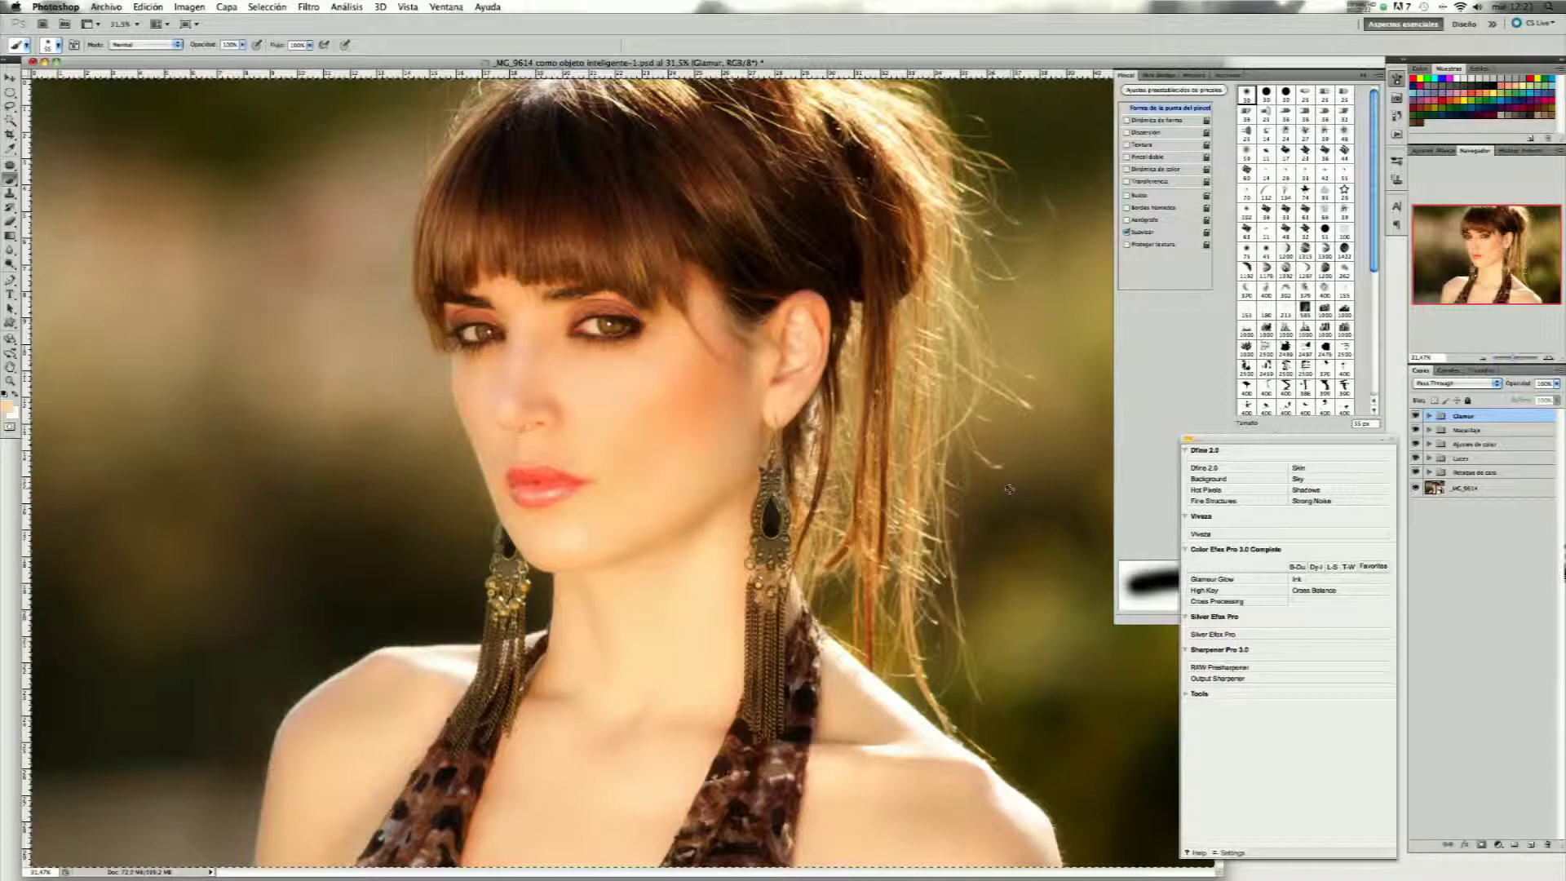
key(ctrl+v)
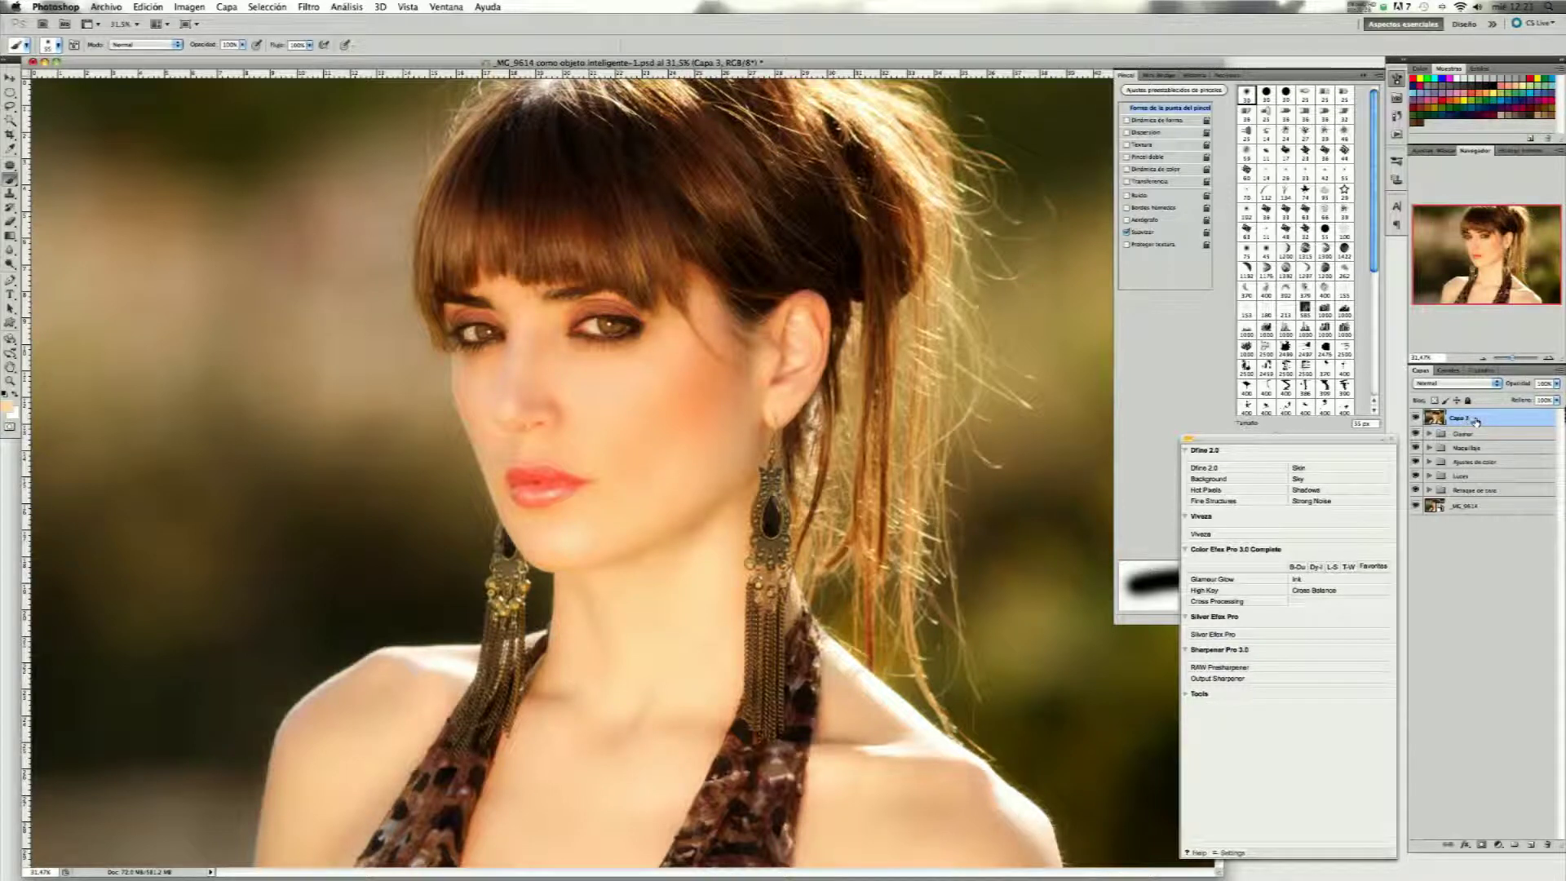
mouse_move(1497, 419)
mouse_down()
mouse_move(1494, 841)
mouse_move(1548, 843)
mouse_up()
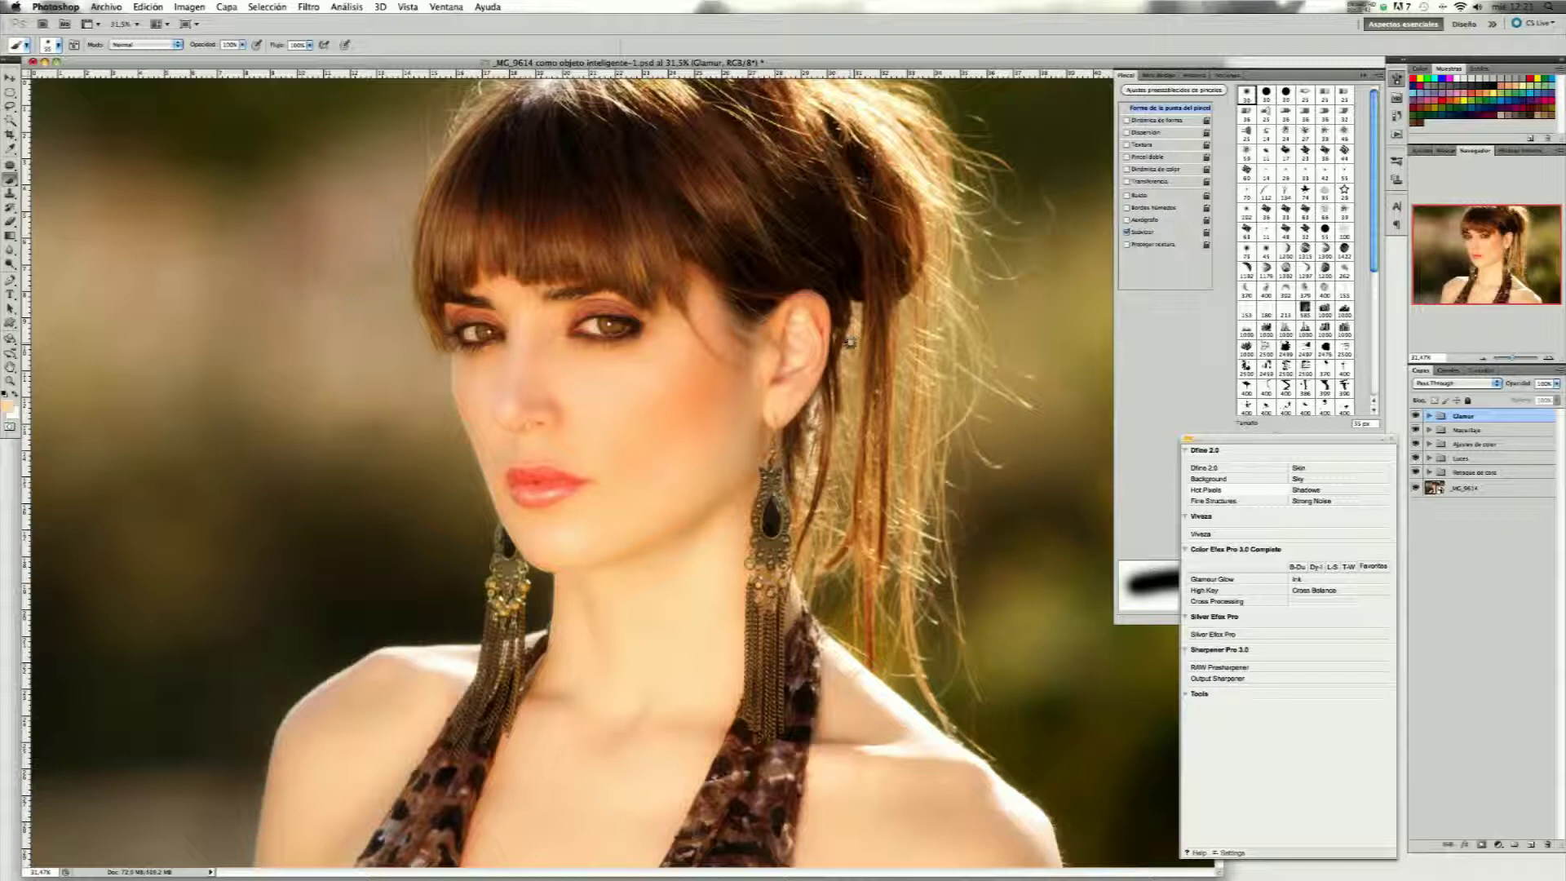
key(ctrl+alt+shift+e)
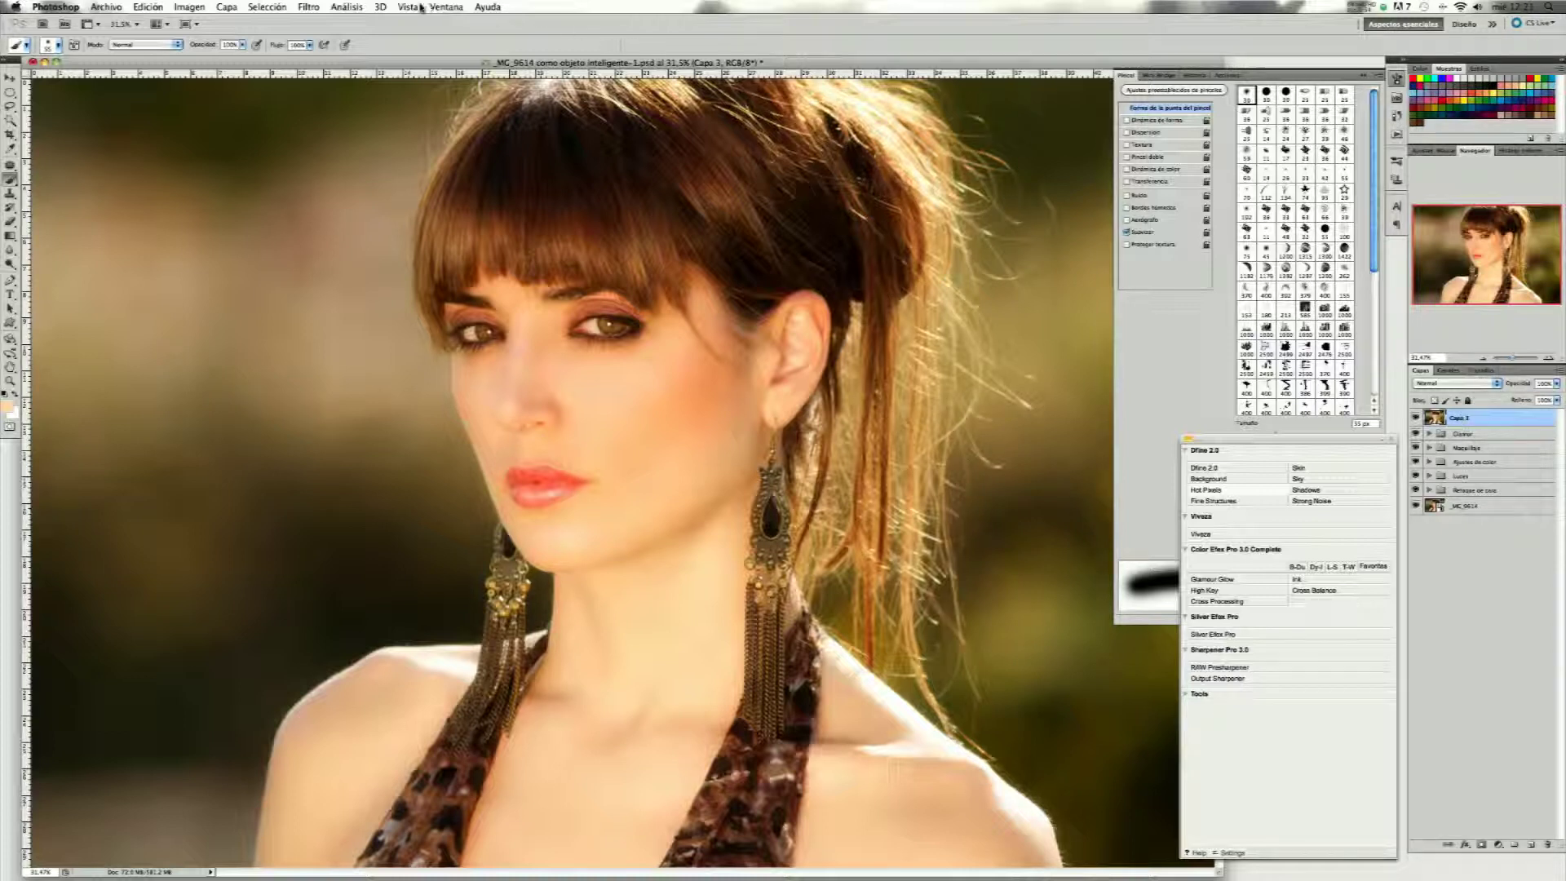
Zoom in on the model's eye and switch to the Healing Brush.
click(12, 381)
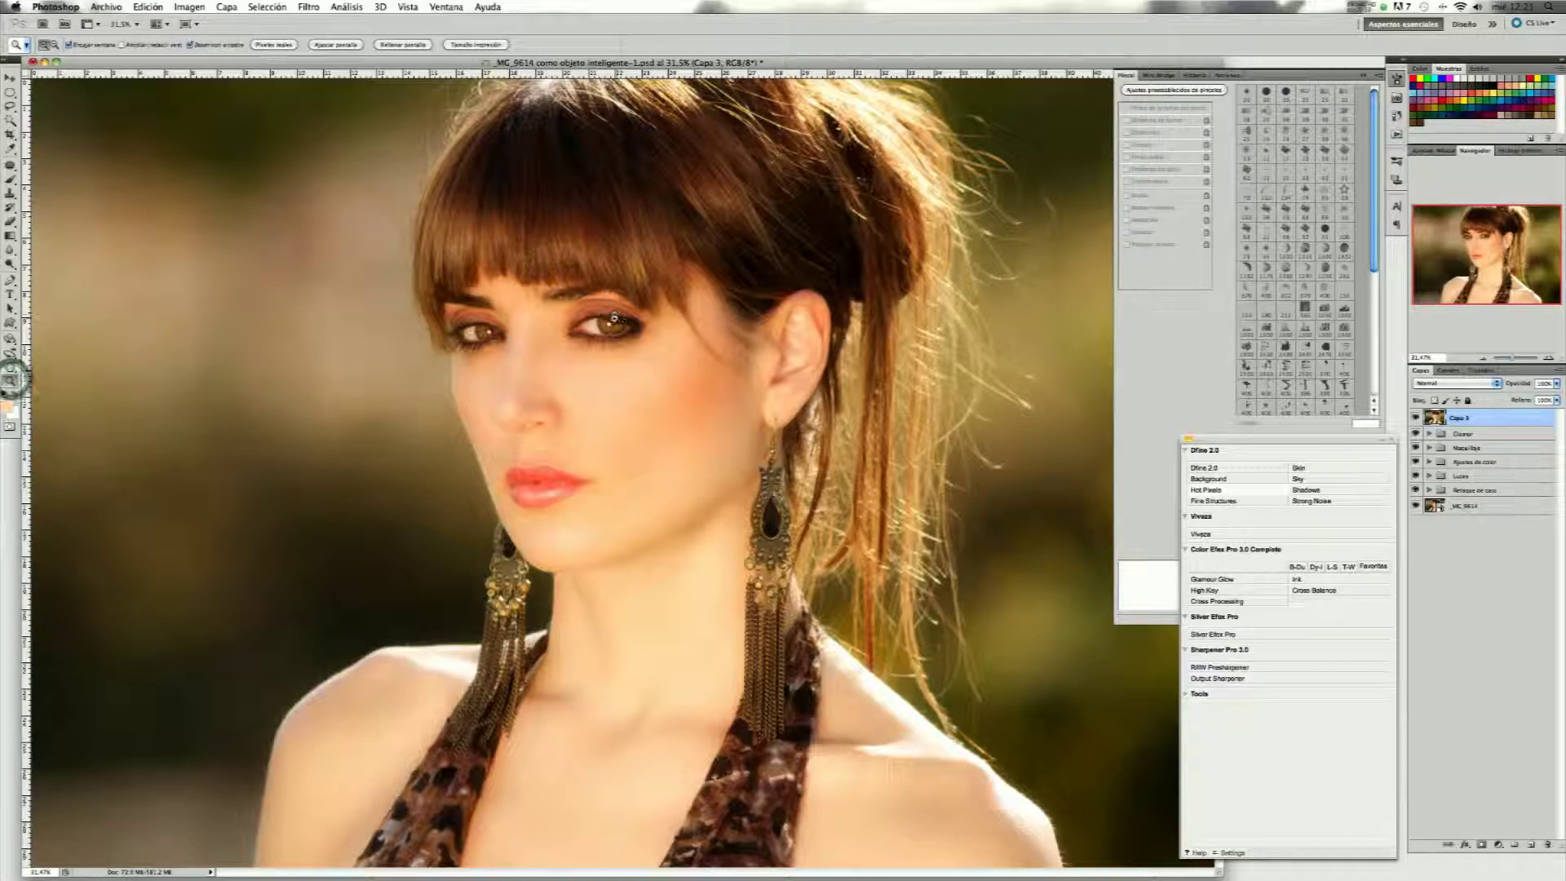
drag(604, 322, 699, 318)
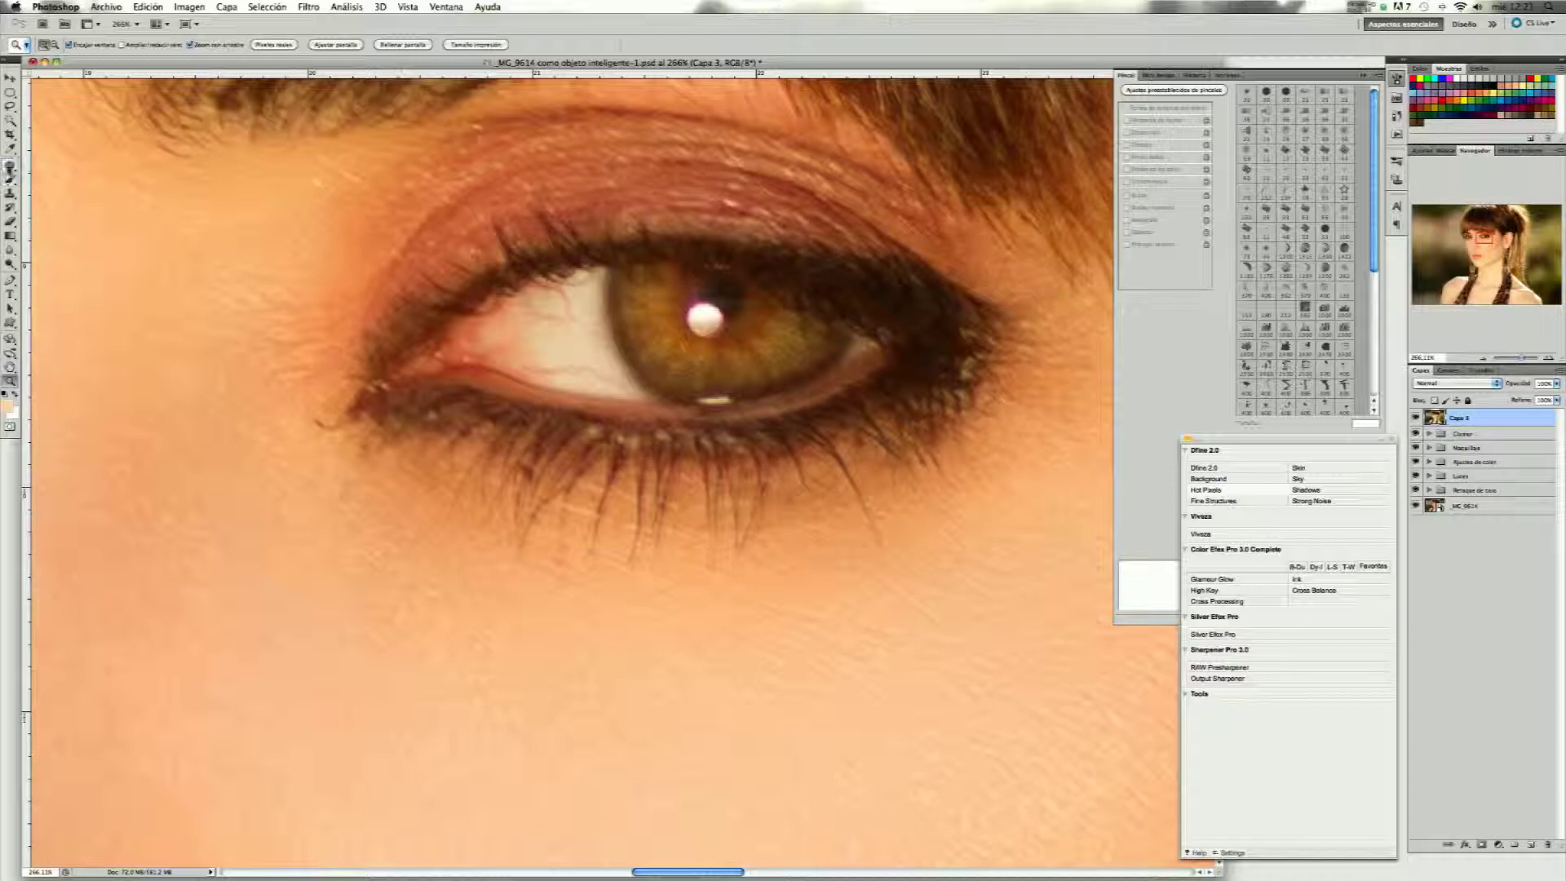
click(11, 166)
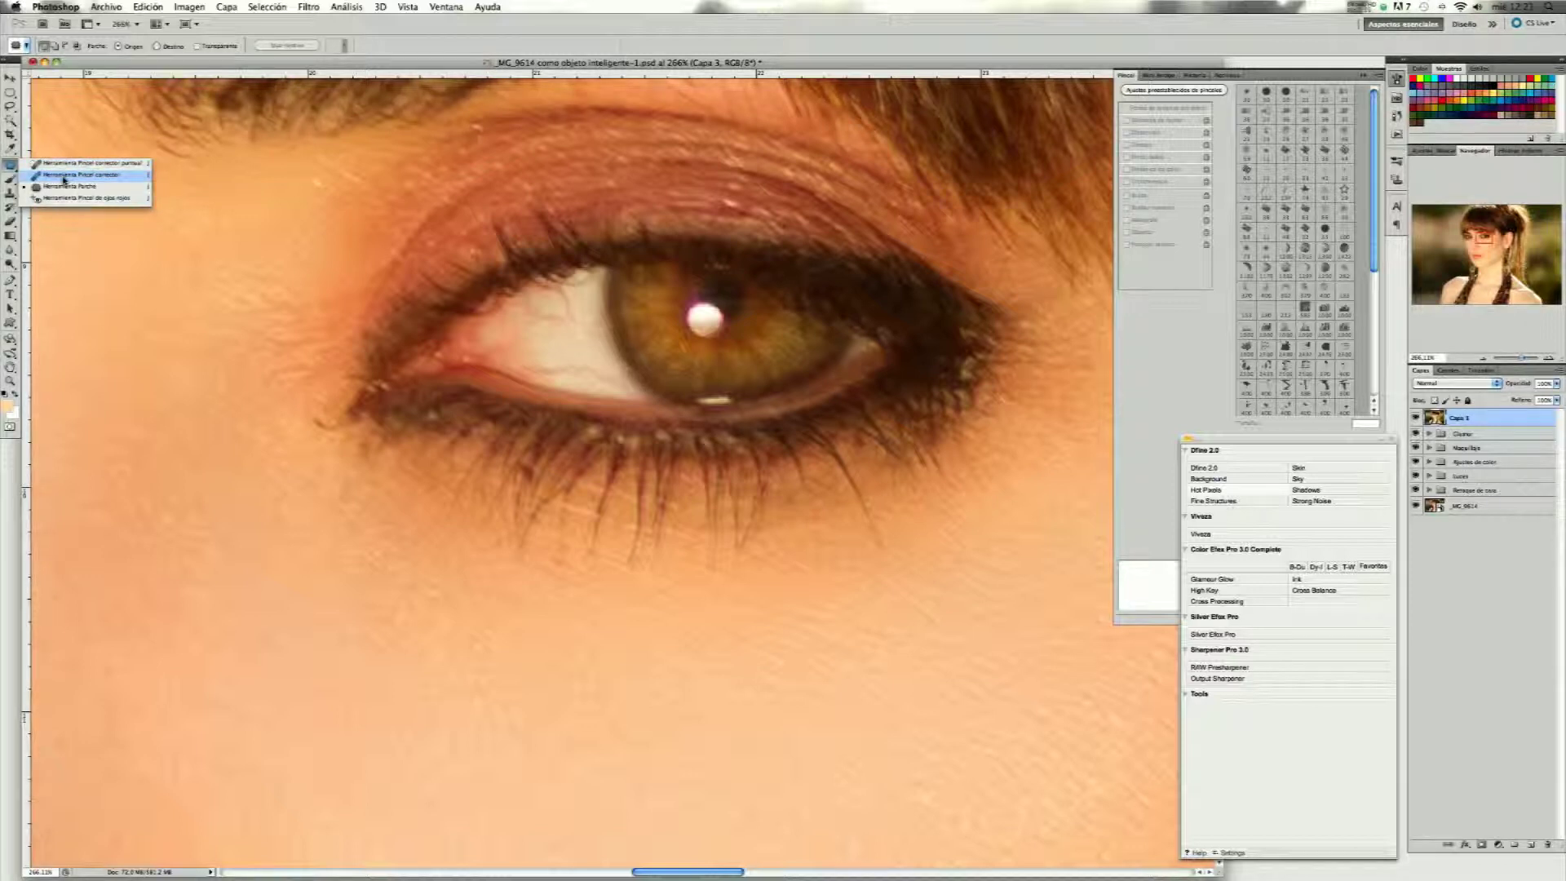
click(64, 176)
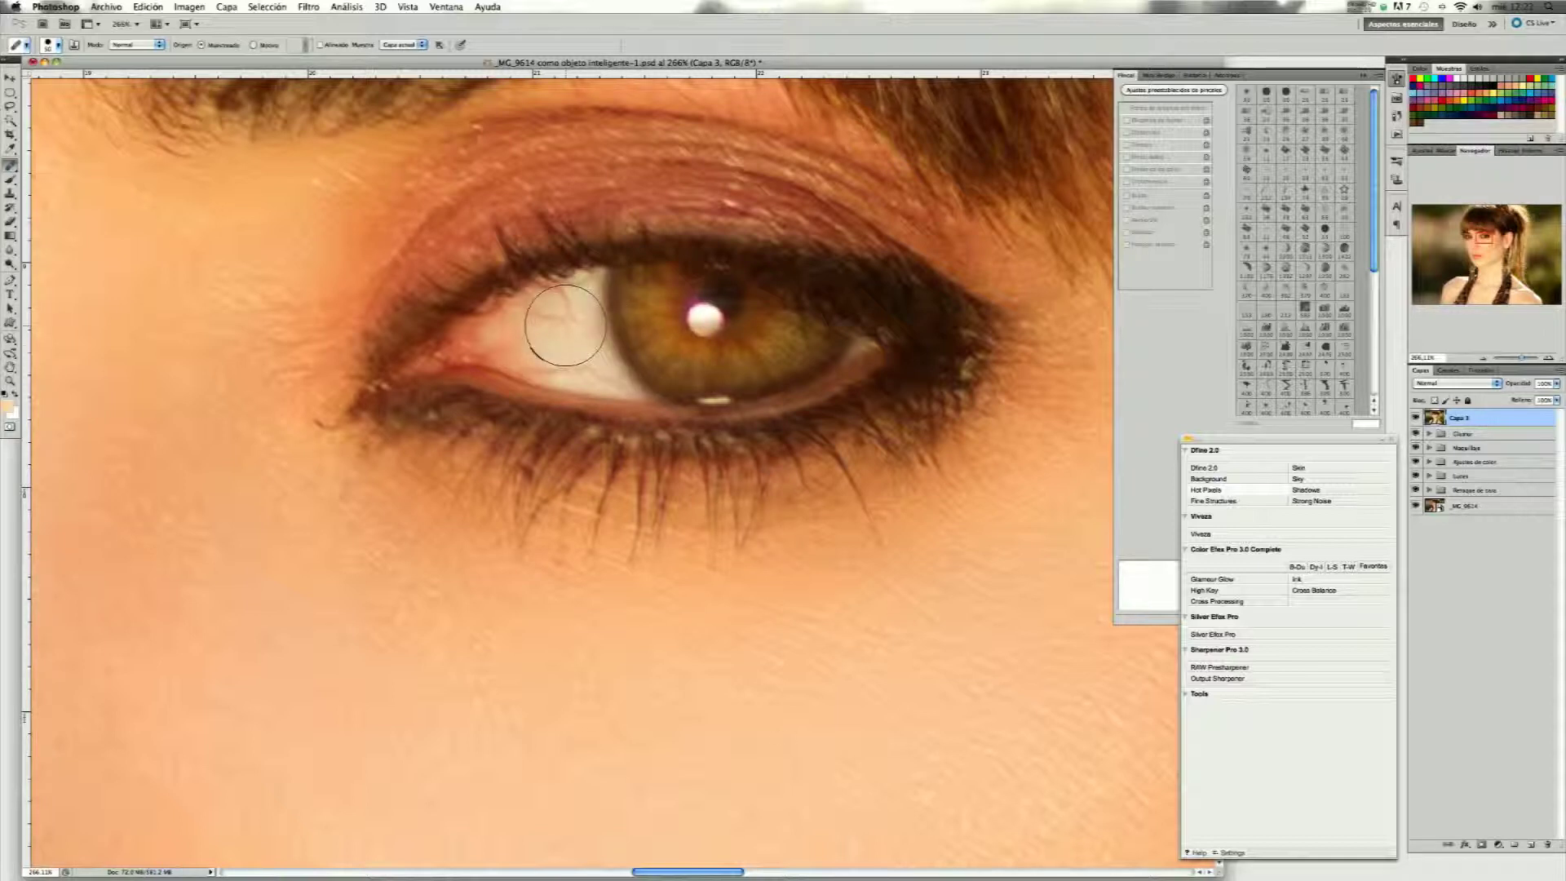
Make Capa 3 the active layer and set the healing brush size to 22 px.
click(1208, 400)
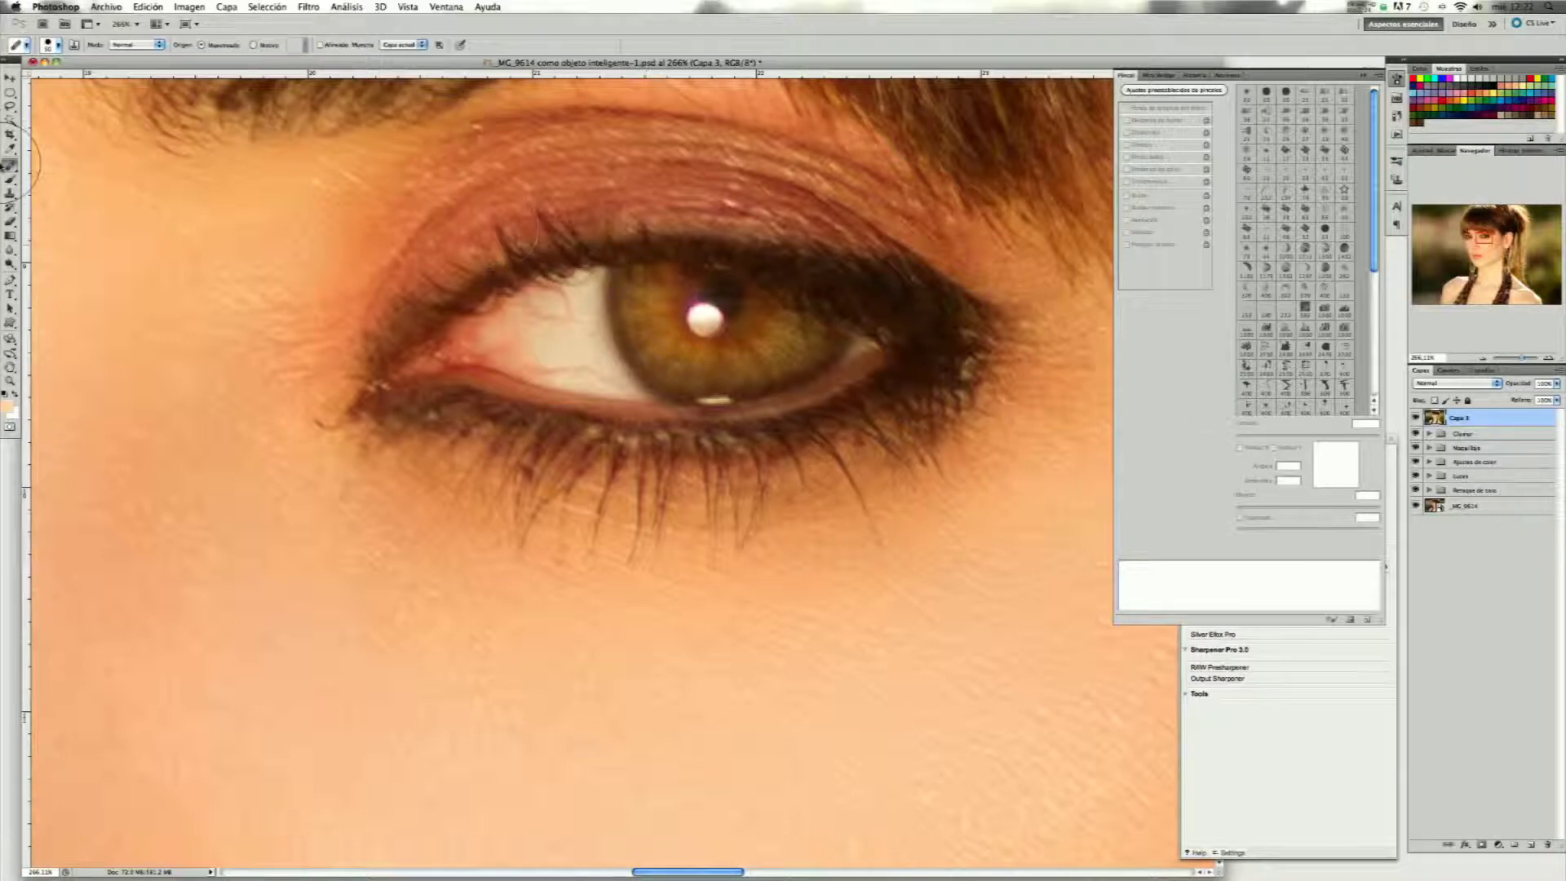
click(1493, 422)
click(59, 47)
drag(43, 74, 39, 73)
click(558, 322)
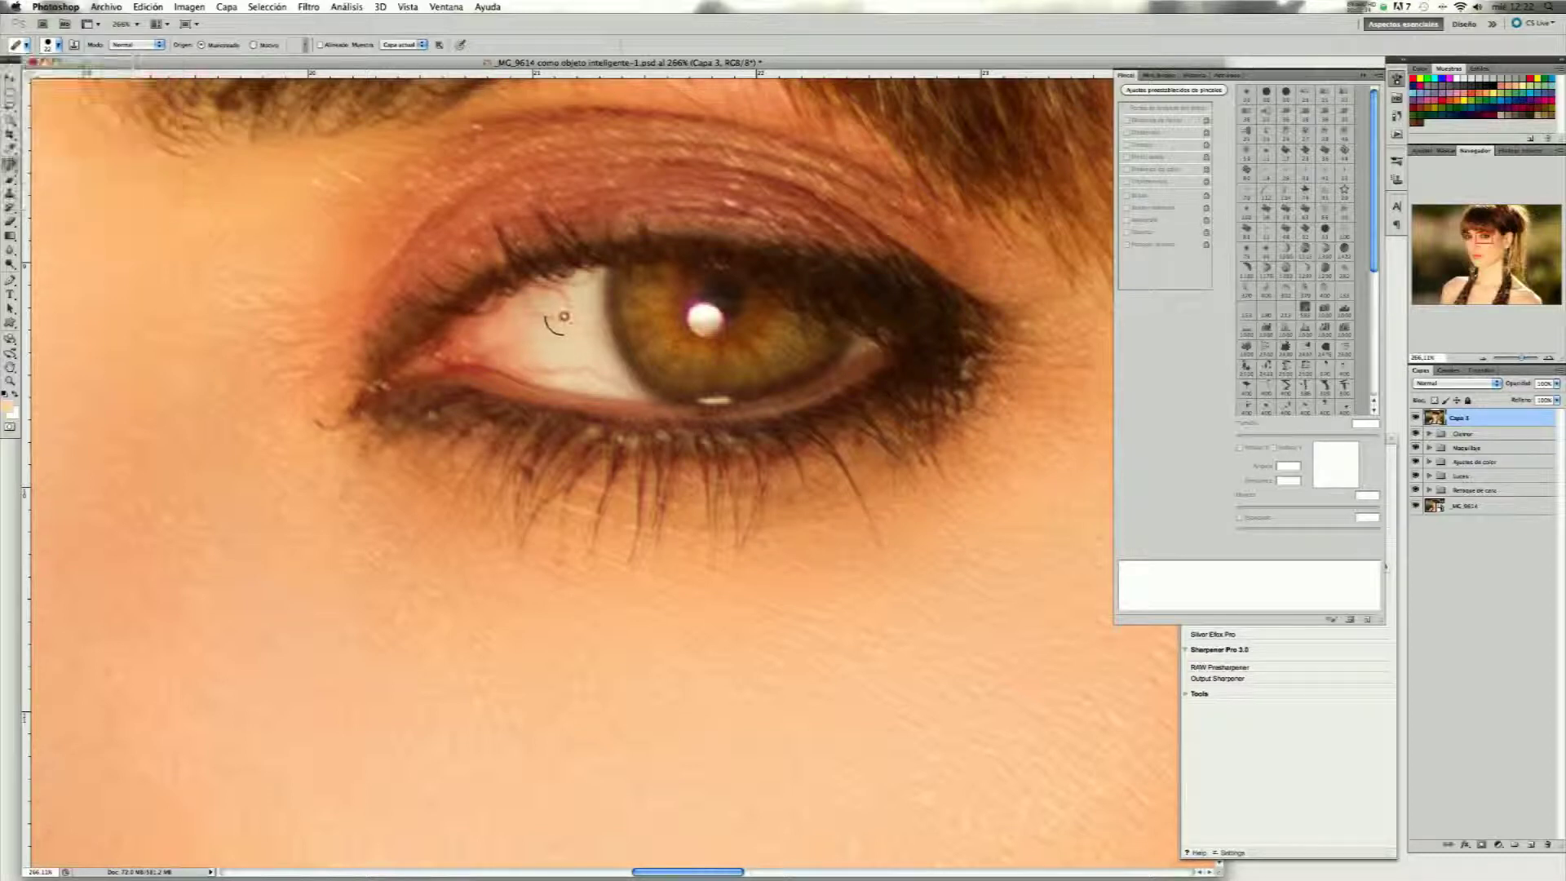
click(872, 282)
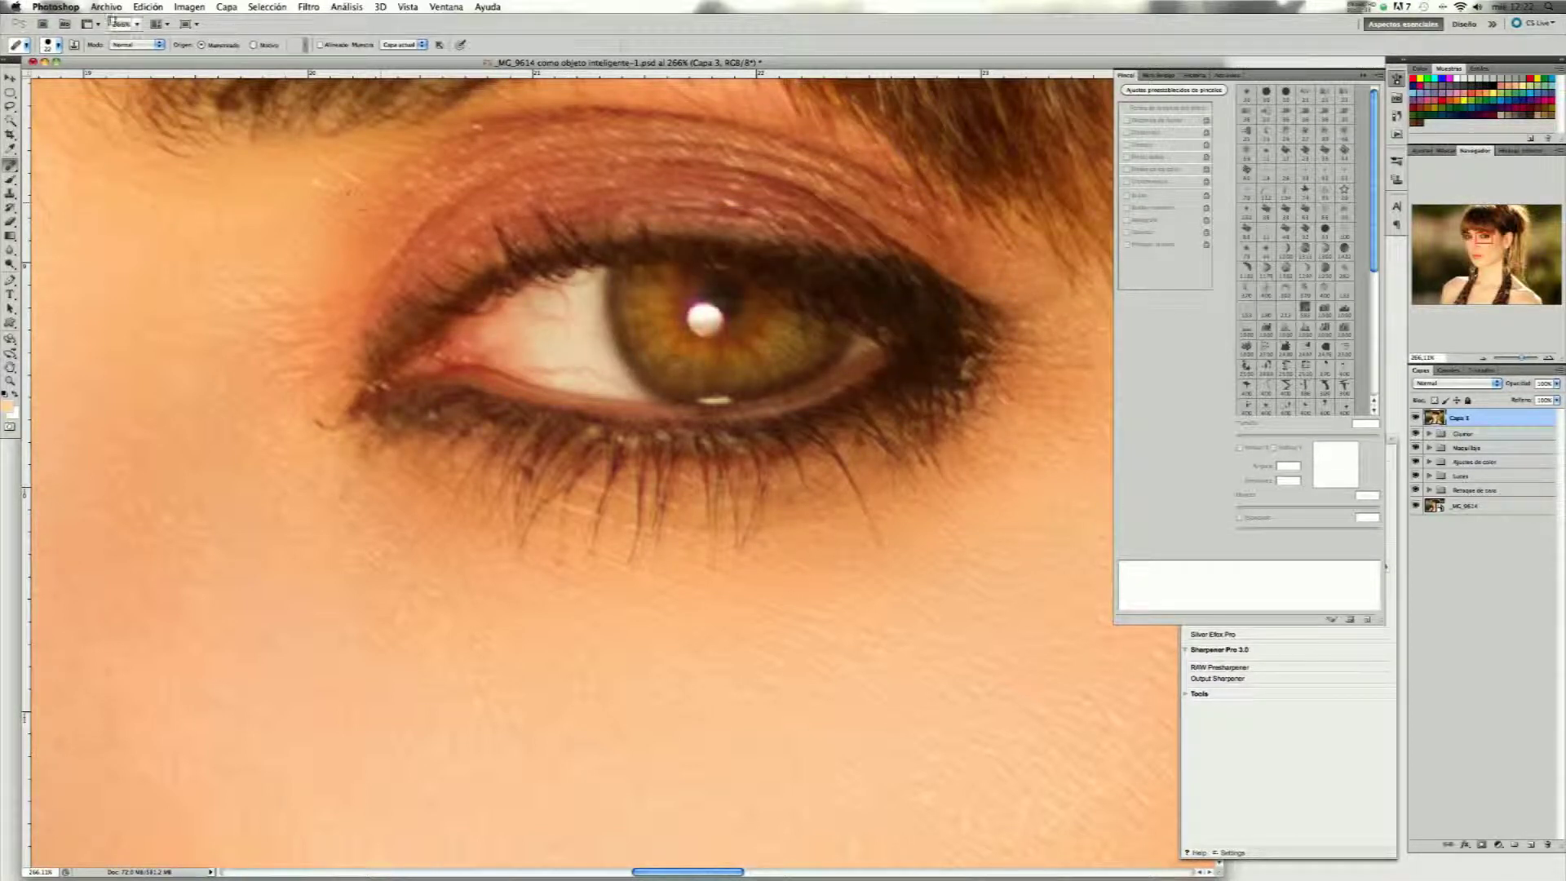
click(59, 46)
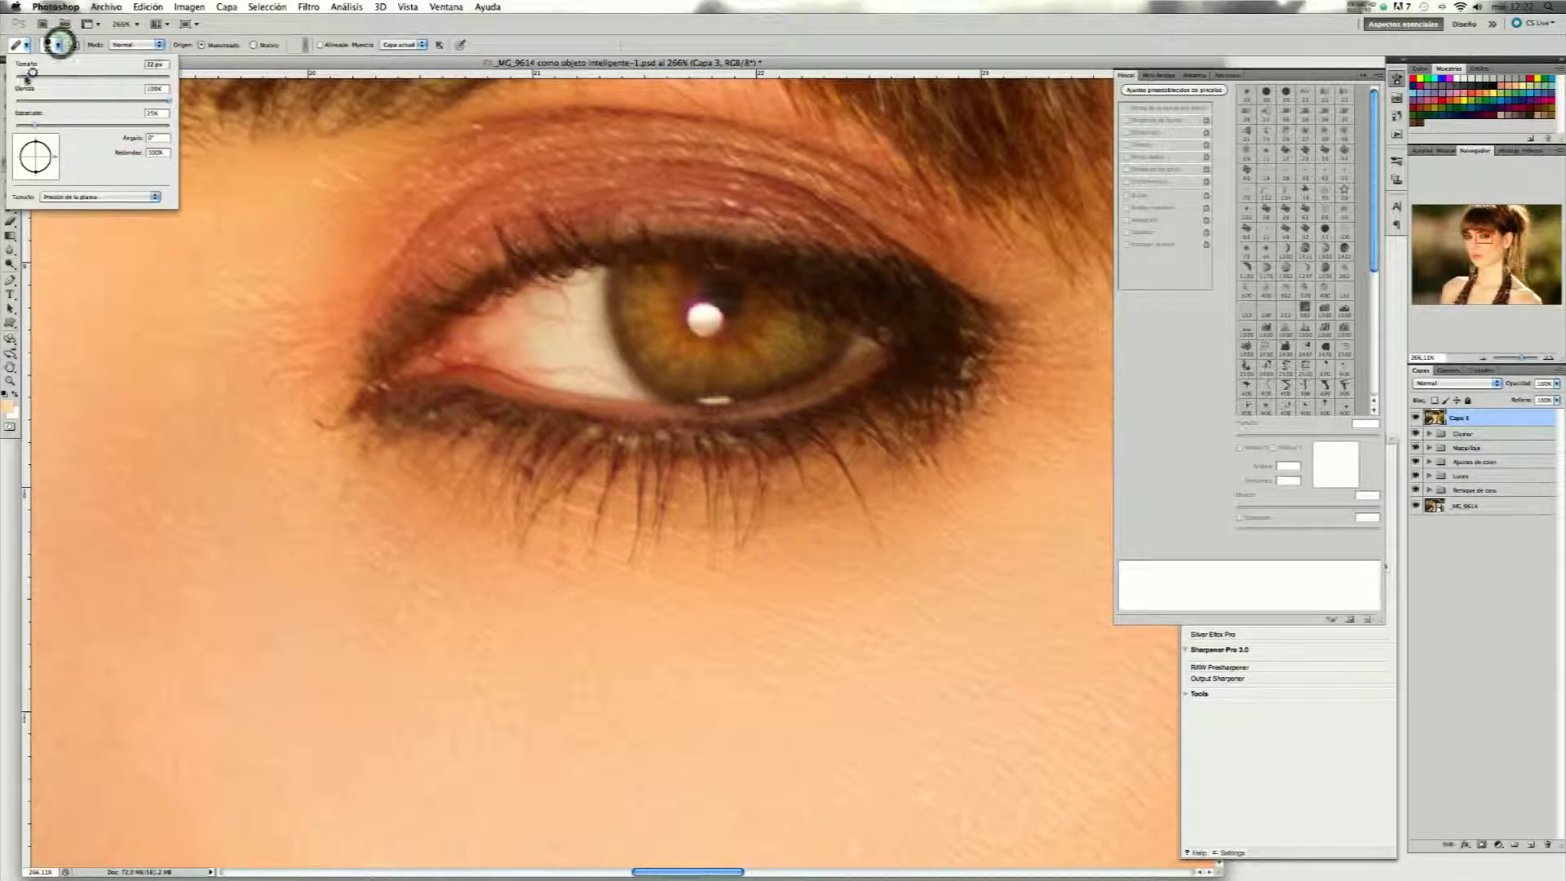
click(547, 343)
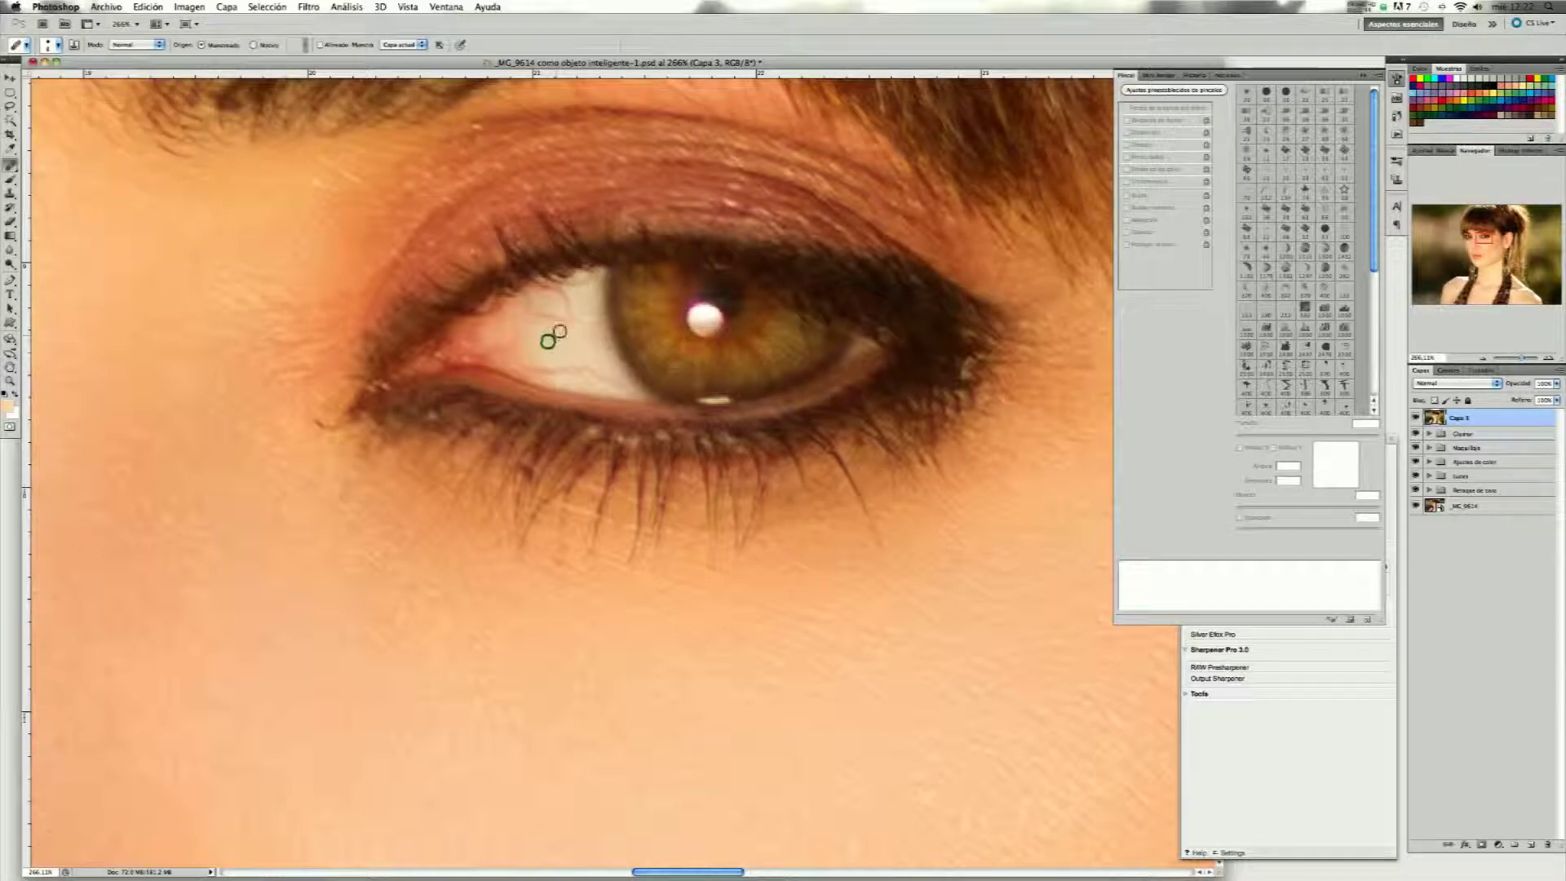
Heal the red veins across the upper and lower eye white.
drag(546, 342, 559, 310)
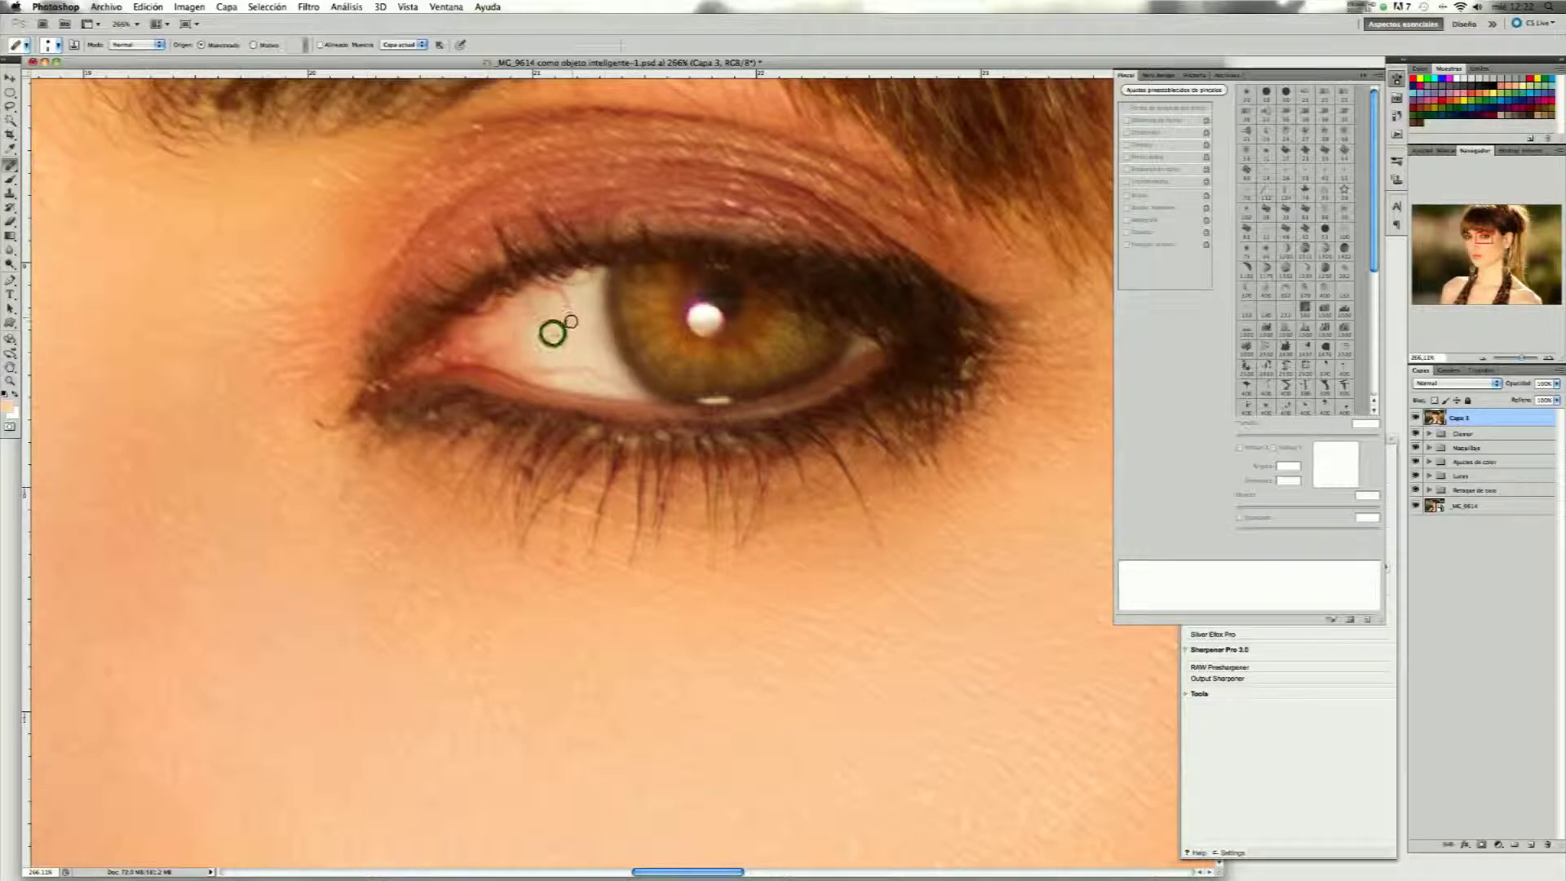
drag(565, 321, 571, 314)
drag(569, 312, 559, 286)
drag(548, 332, 526, 369)
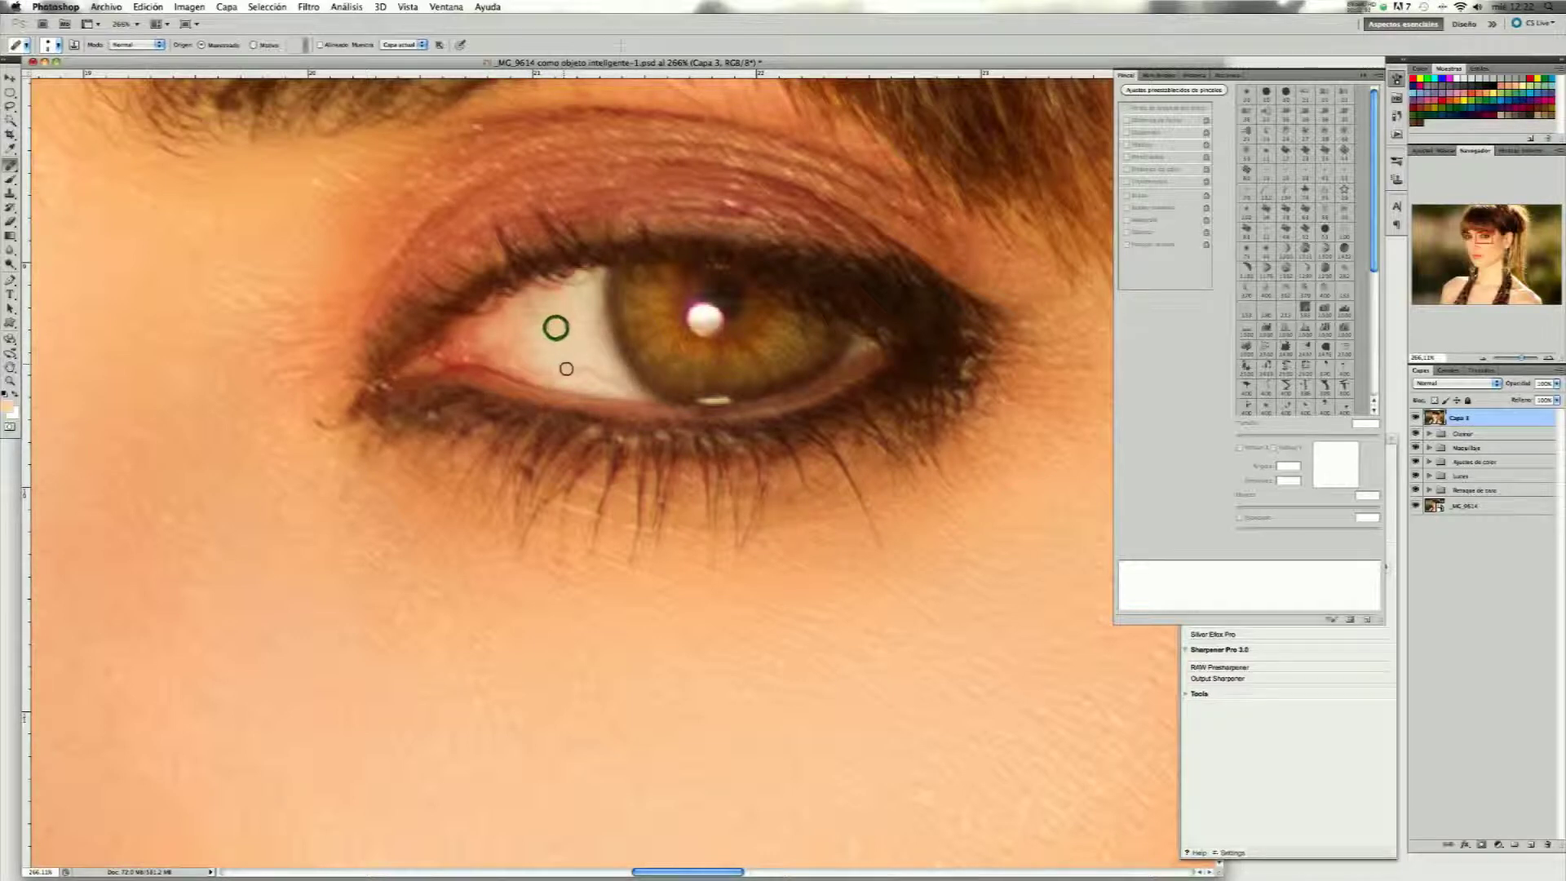
mouse_move(577, 367)
mouse_down()
mouse_move(561, 369)
mouse_move(605, 360)
mouse_up()
Resample clean sclera to finish the eye white, then hide Capa 3 to compare.
alt+click(564, 337)
drag(587, 369, 589, 337)
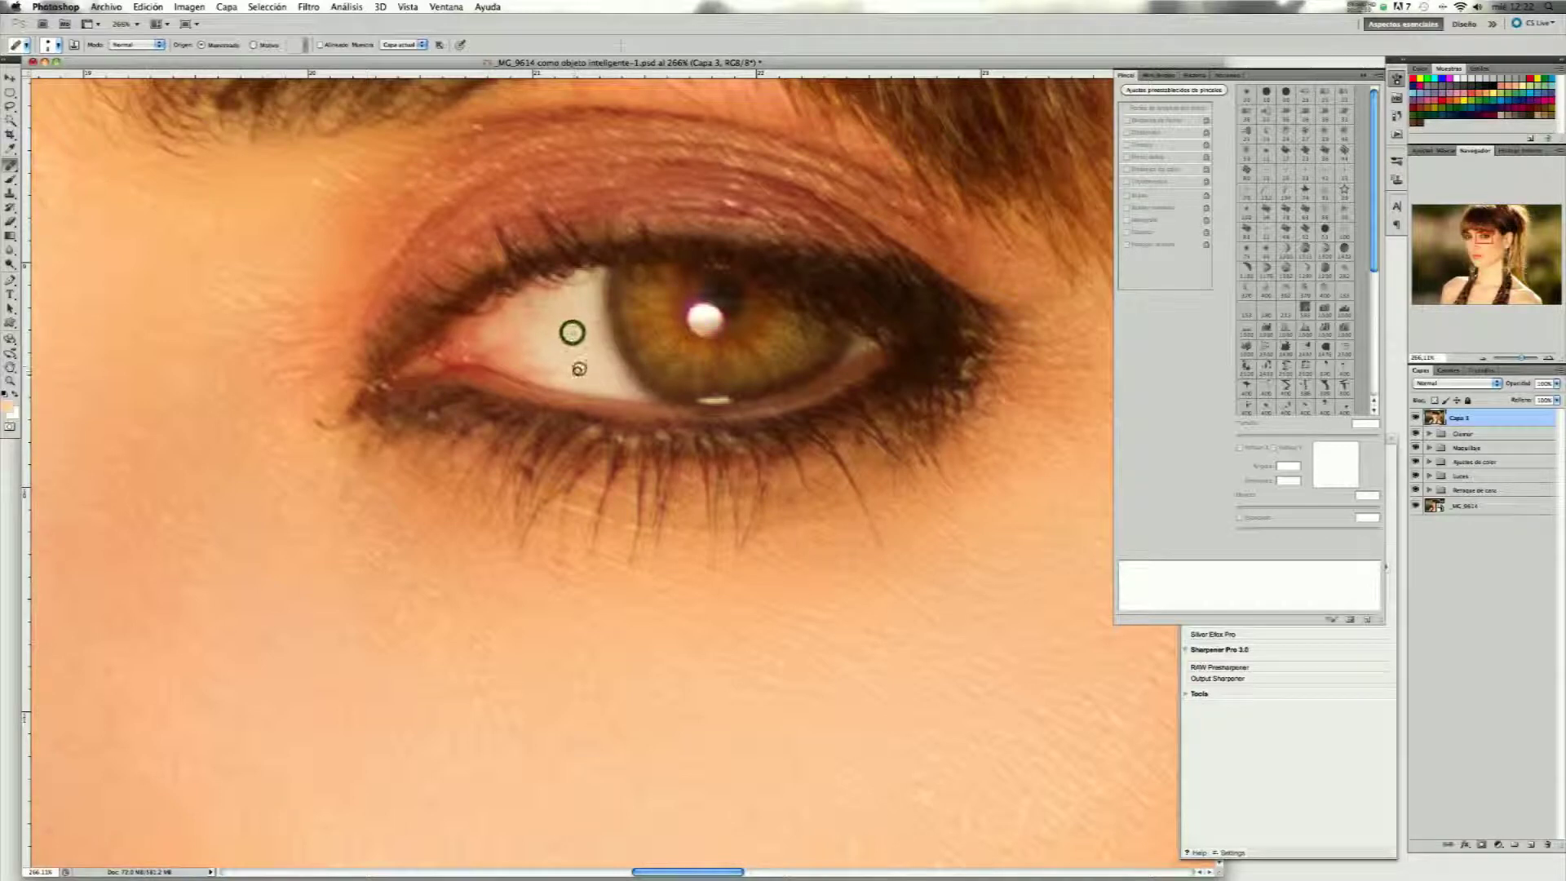
alt+click(579, 367)
mouse_move(567, 362)
mouse_down()
mouse_move(549, 372)
mouse_move(575, 344)
mouse_up()
drag(541, 376, 544, 372)
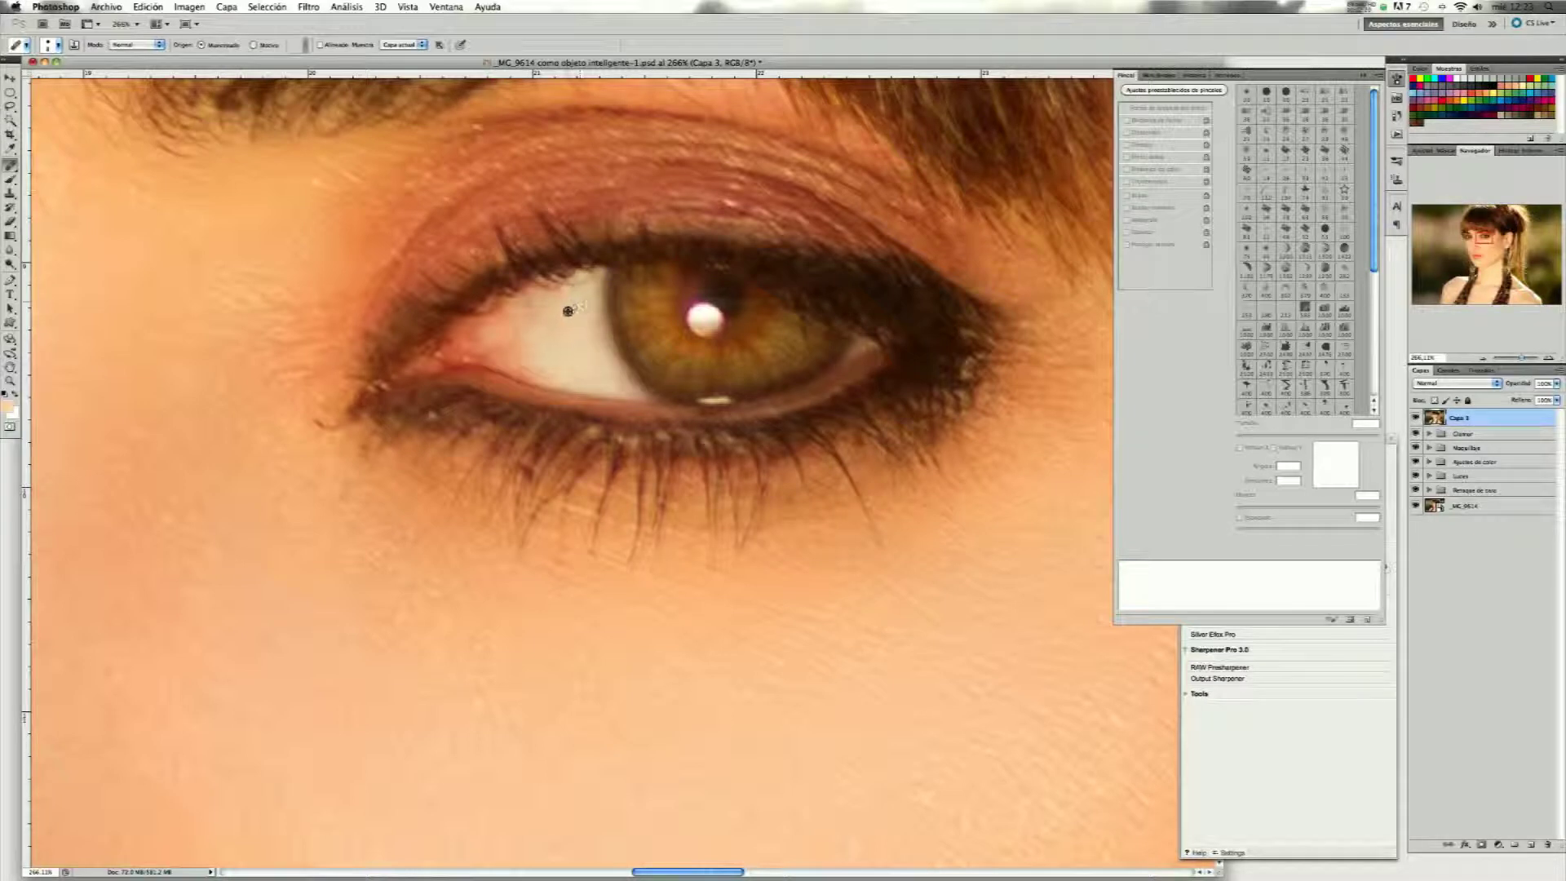
alt+click(563, 313)
click(1416, 418)
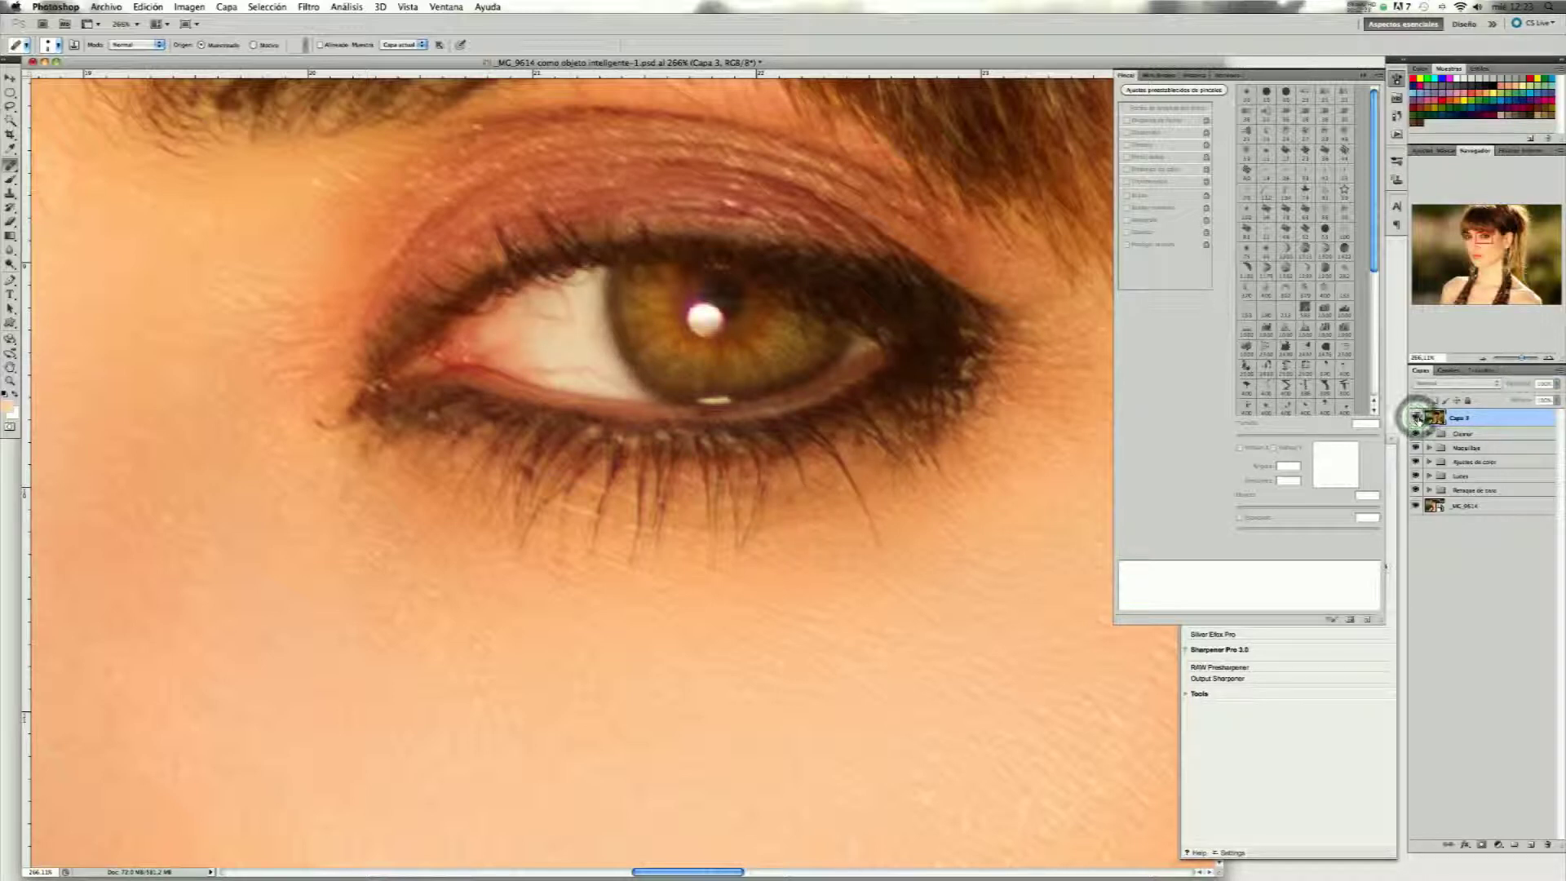
Compare Capa 3 on and off, then clean the other eye's white around the iris.
click(1414, 418)
click(1415, 418)
drag(1486, 234, 1473, 232)
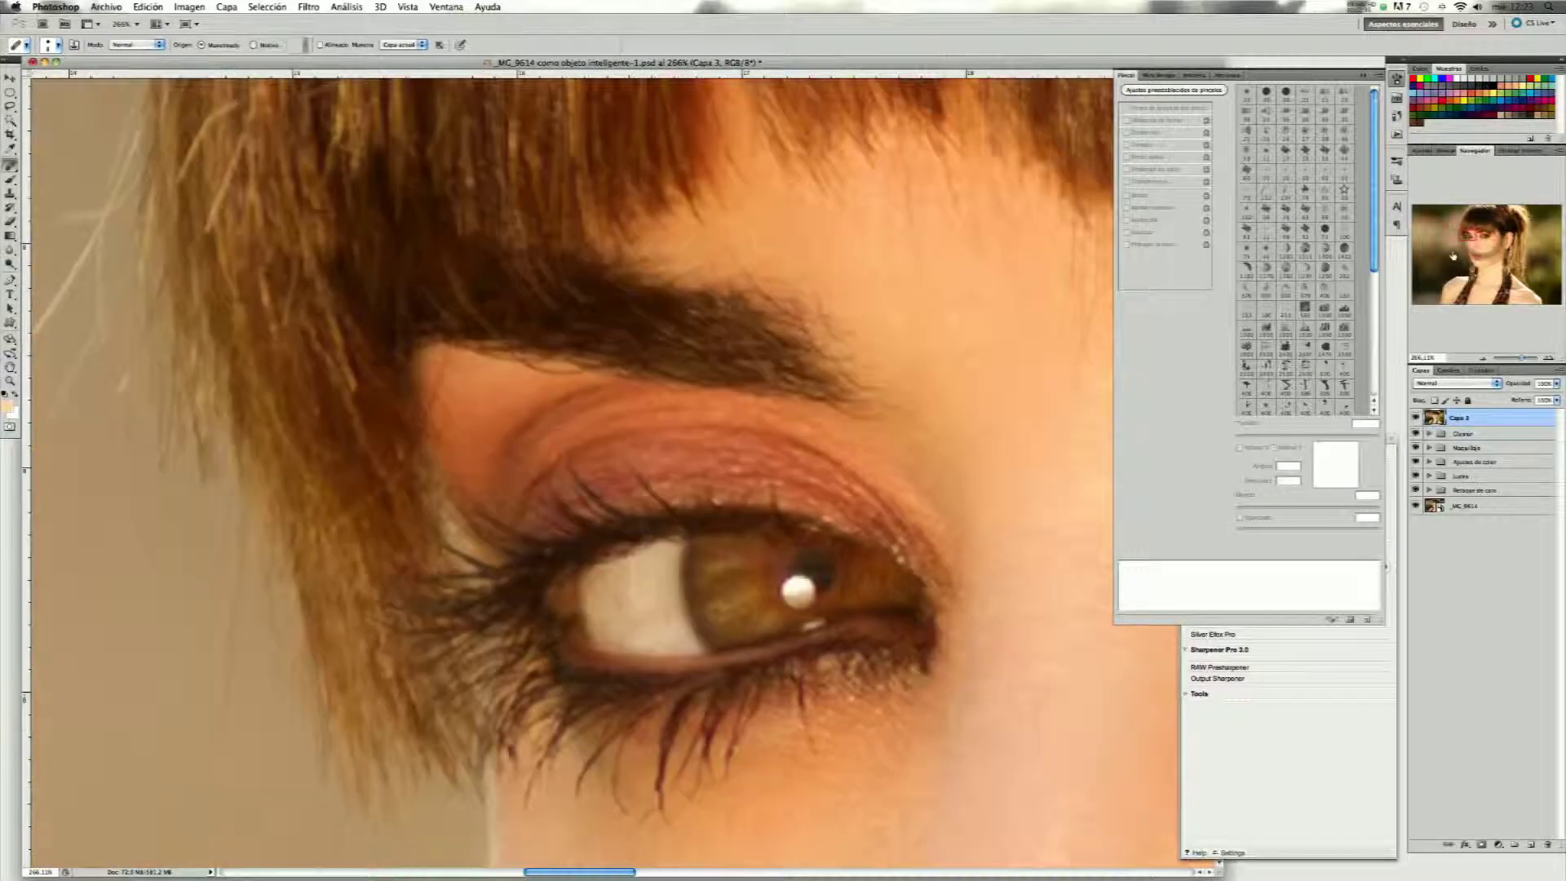
alt+click(650, 575)
drag(663, 608, 661, 577)
drag(652, 580, 624, 575)
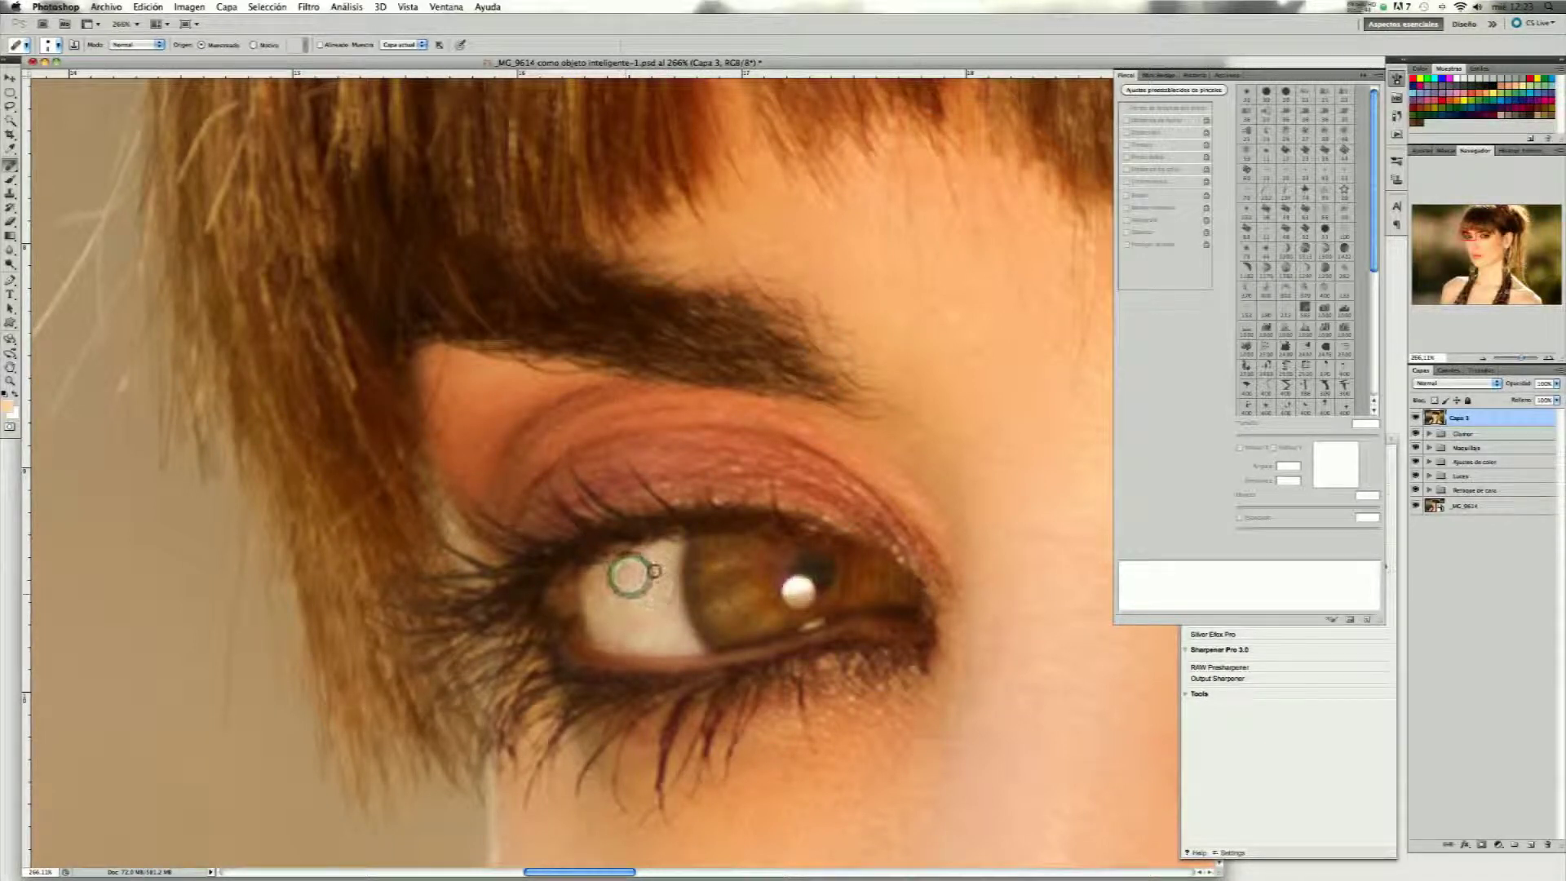
alt+click(648, 580)
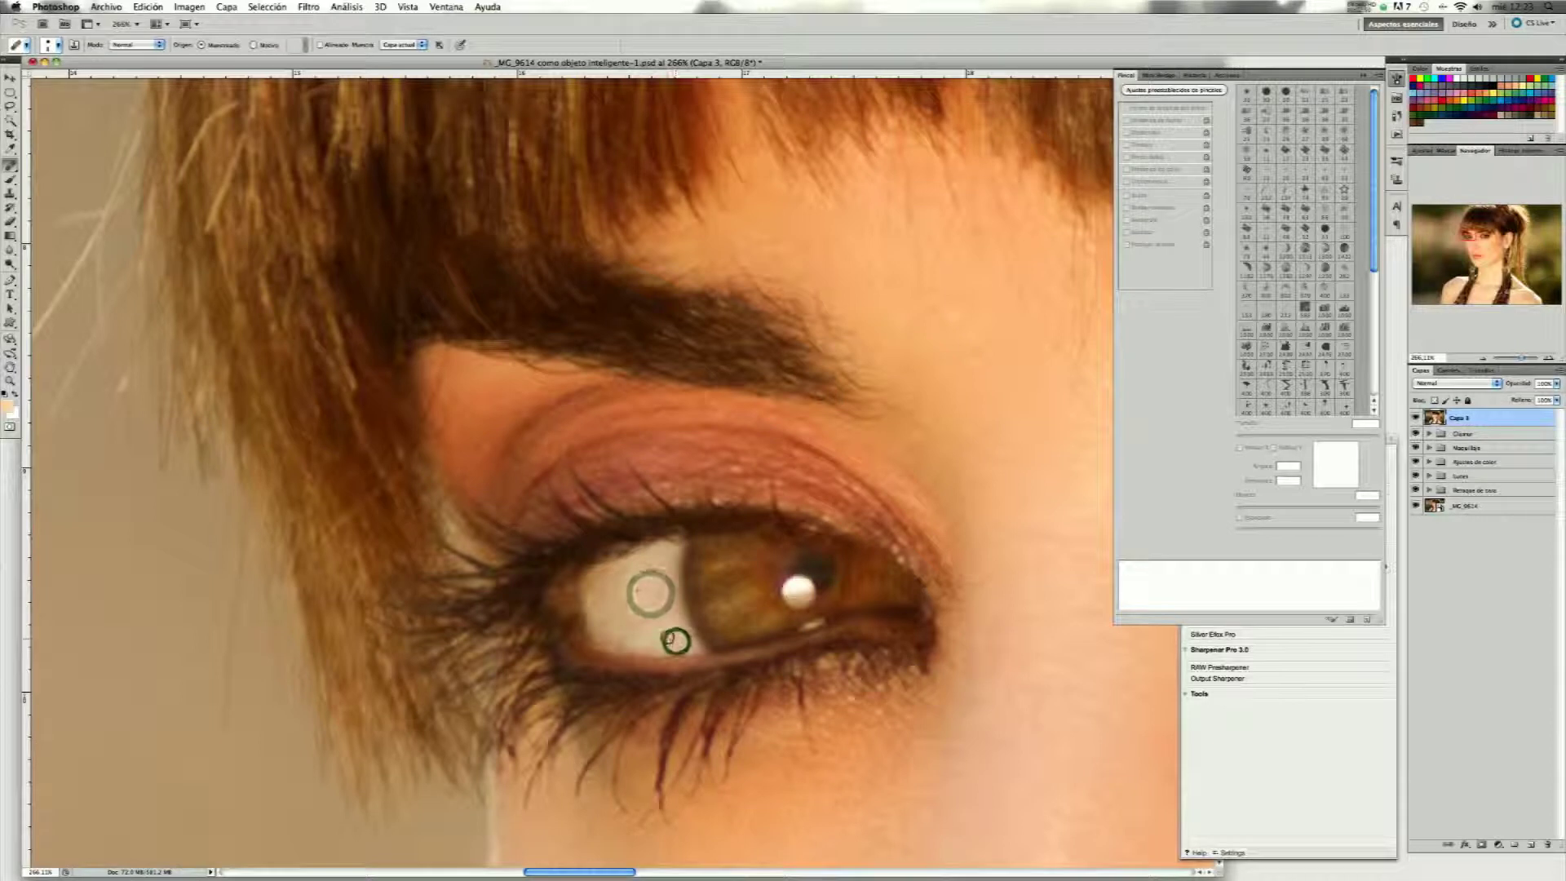
drag(677, 642, 642, 616)
click(640, 621)
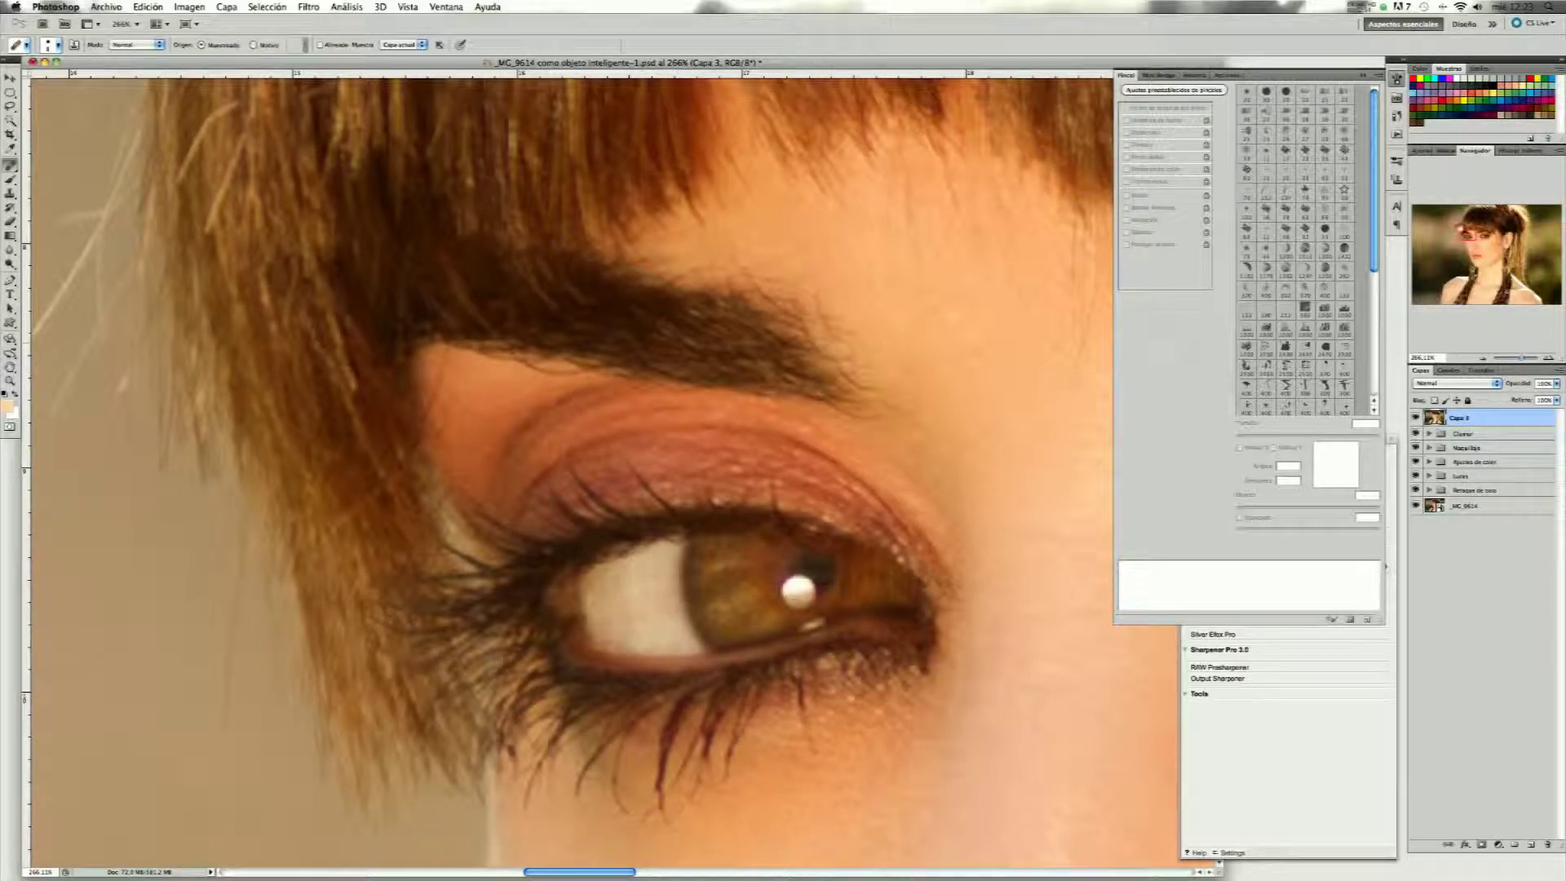
Clone brighter tone over the eye white with a larger brush, then zoom out to the full portrait.
drag(1466, 233, 1467, 238)
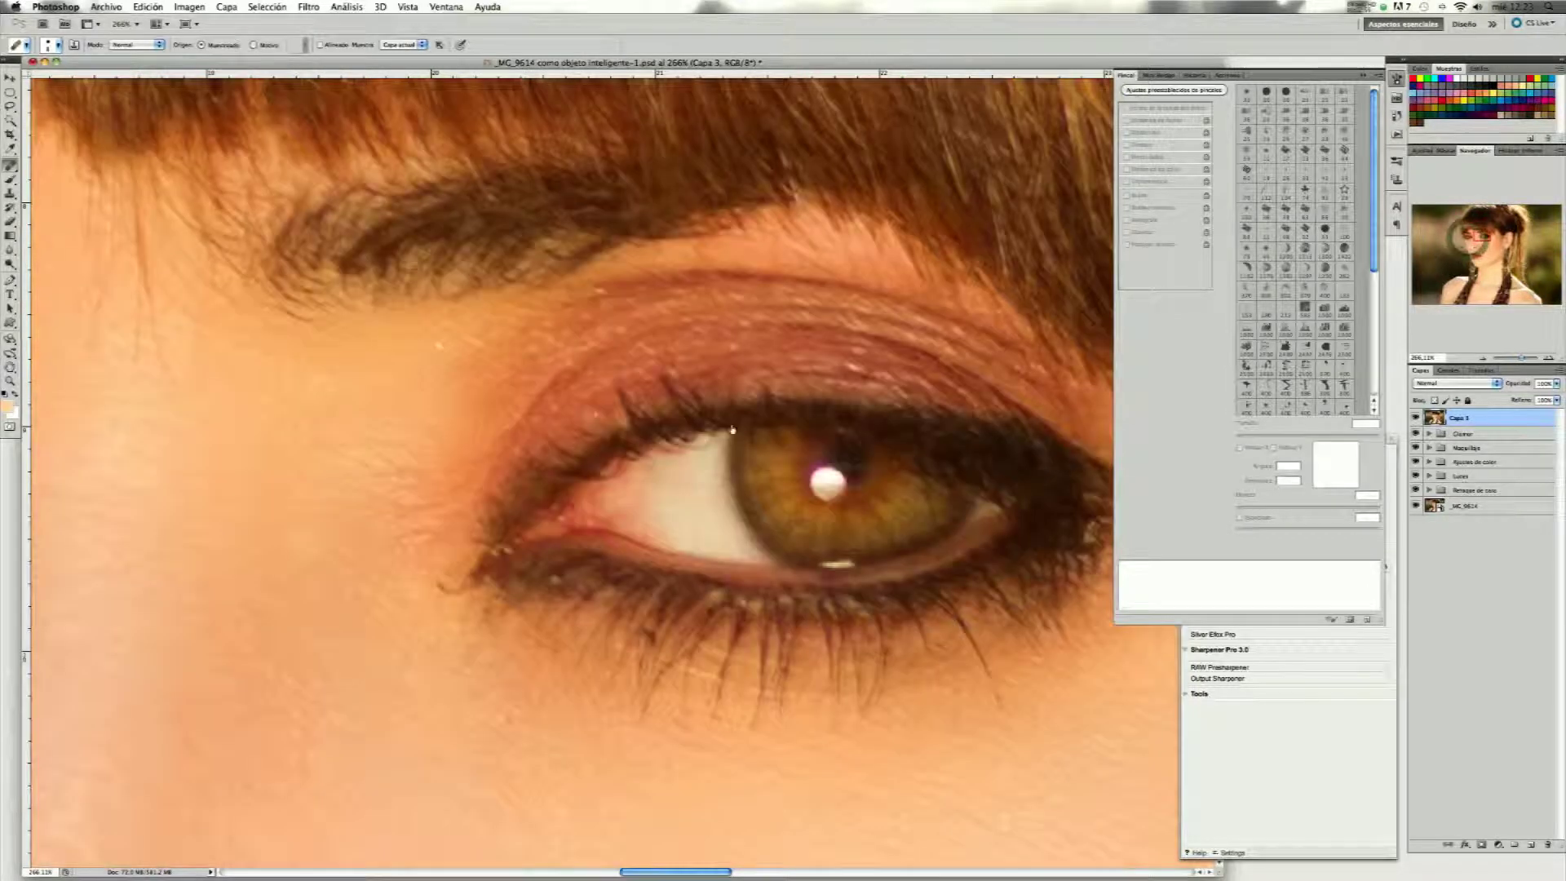
click(678, 498)
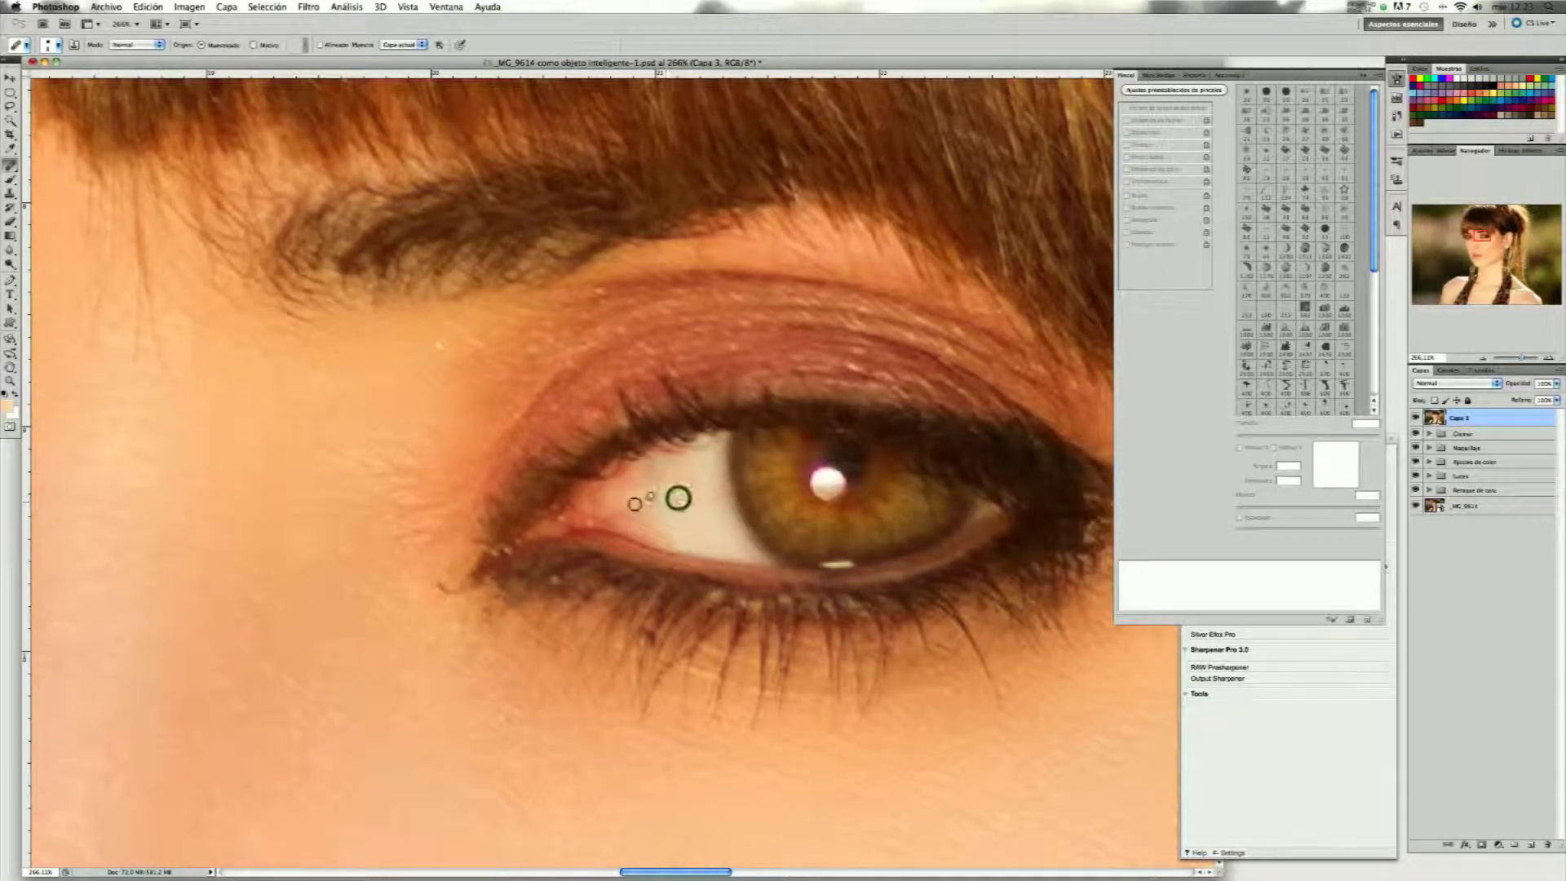
key(bracketright)
key(bracketright)
key(bracketright)
drag(651, 474, 645, 470)
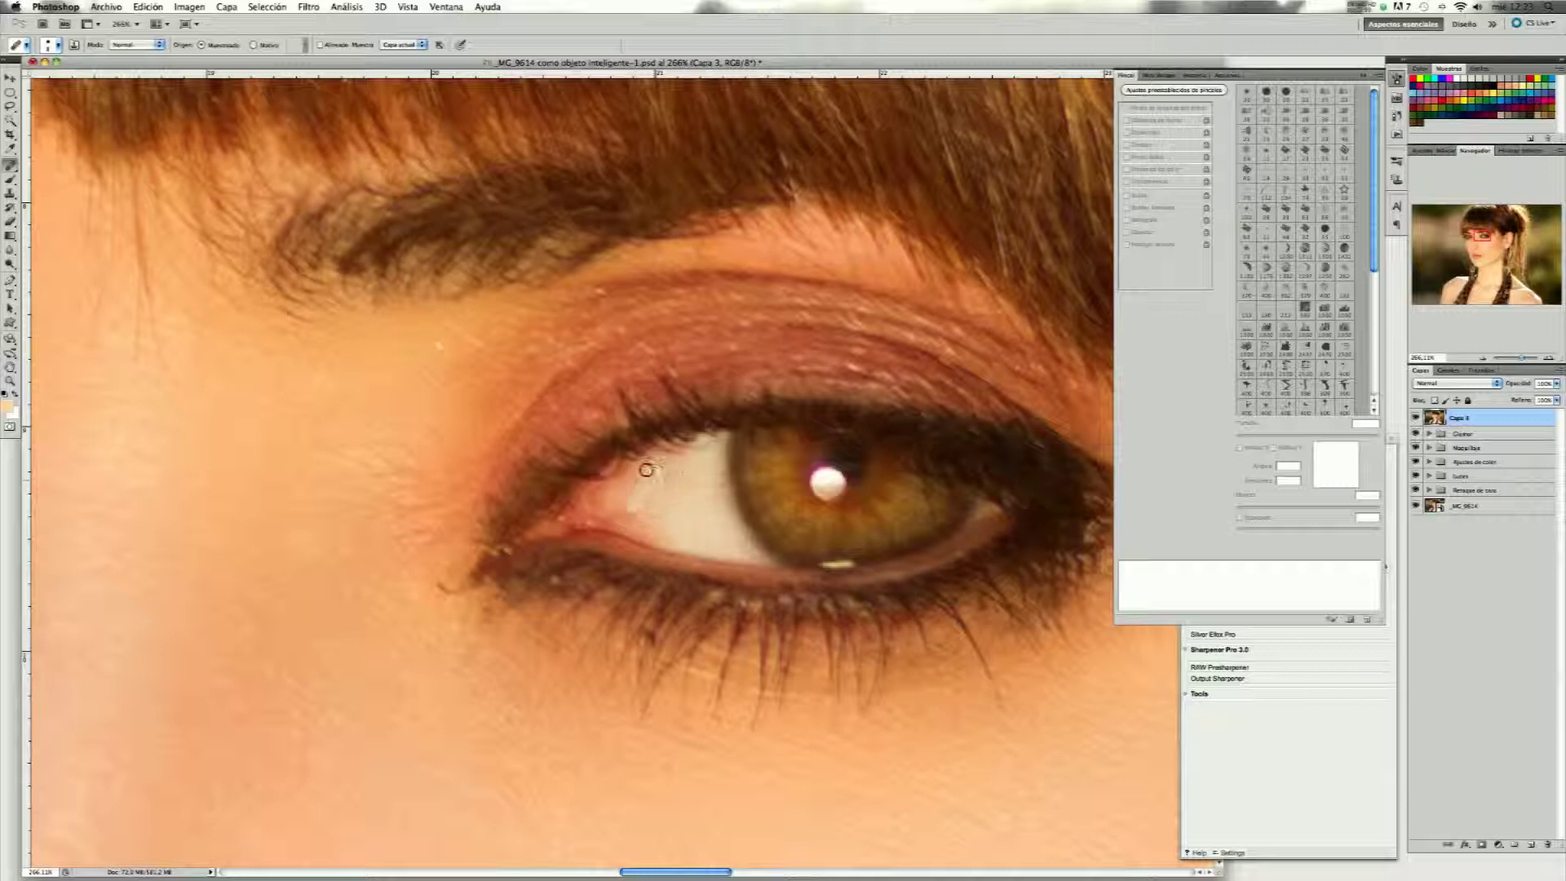
click(678, 500)
click(622, 512)
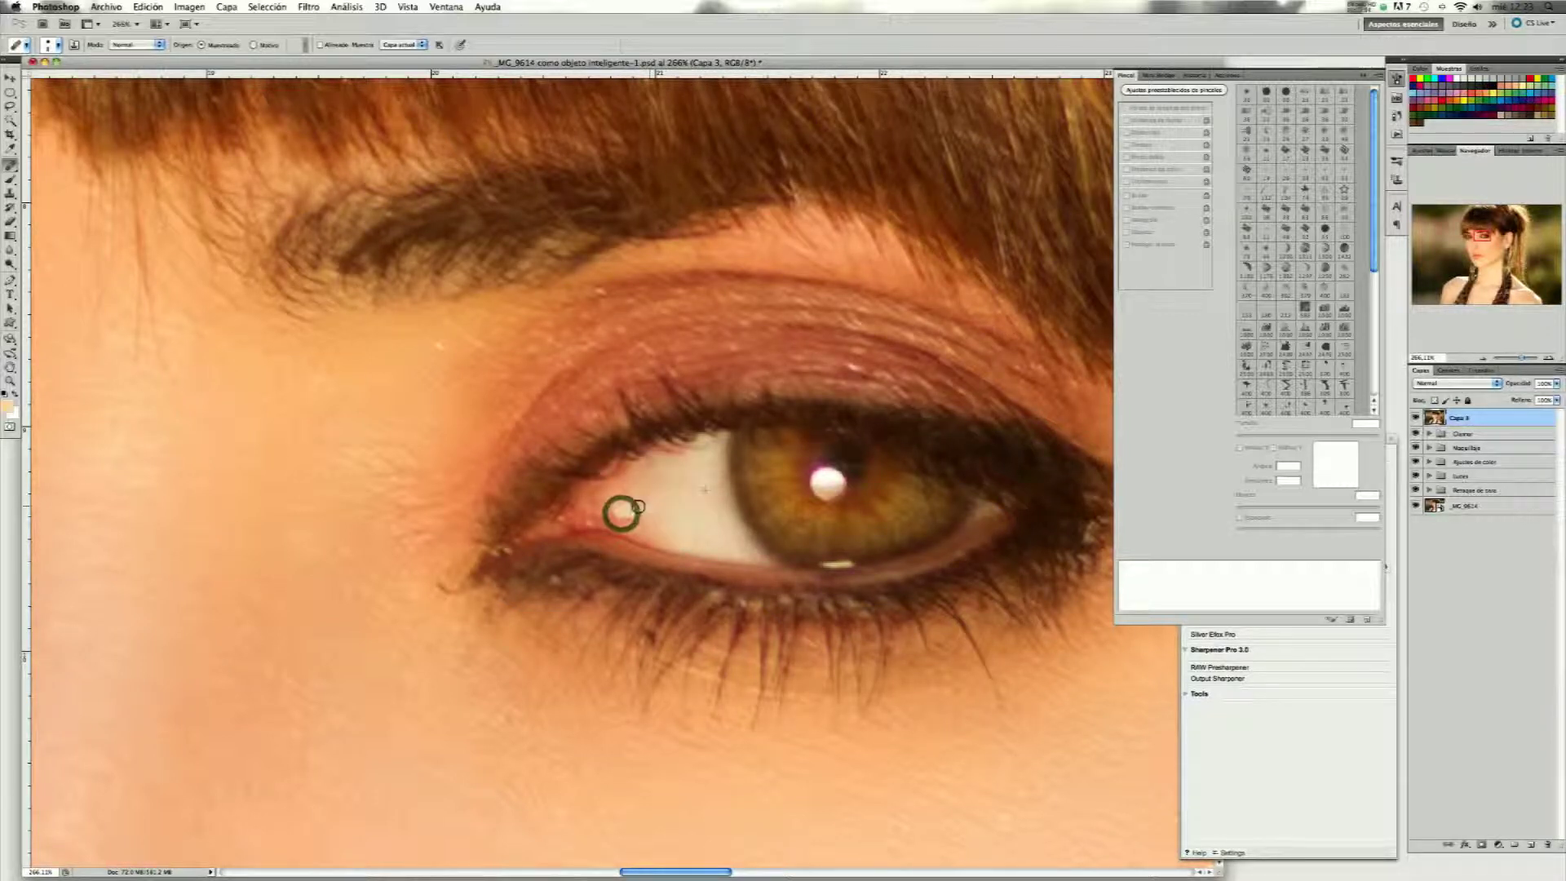
alt+click(692, 515)
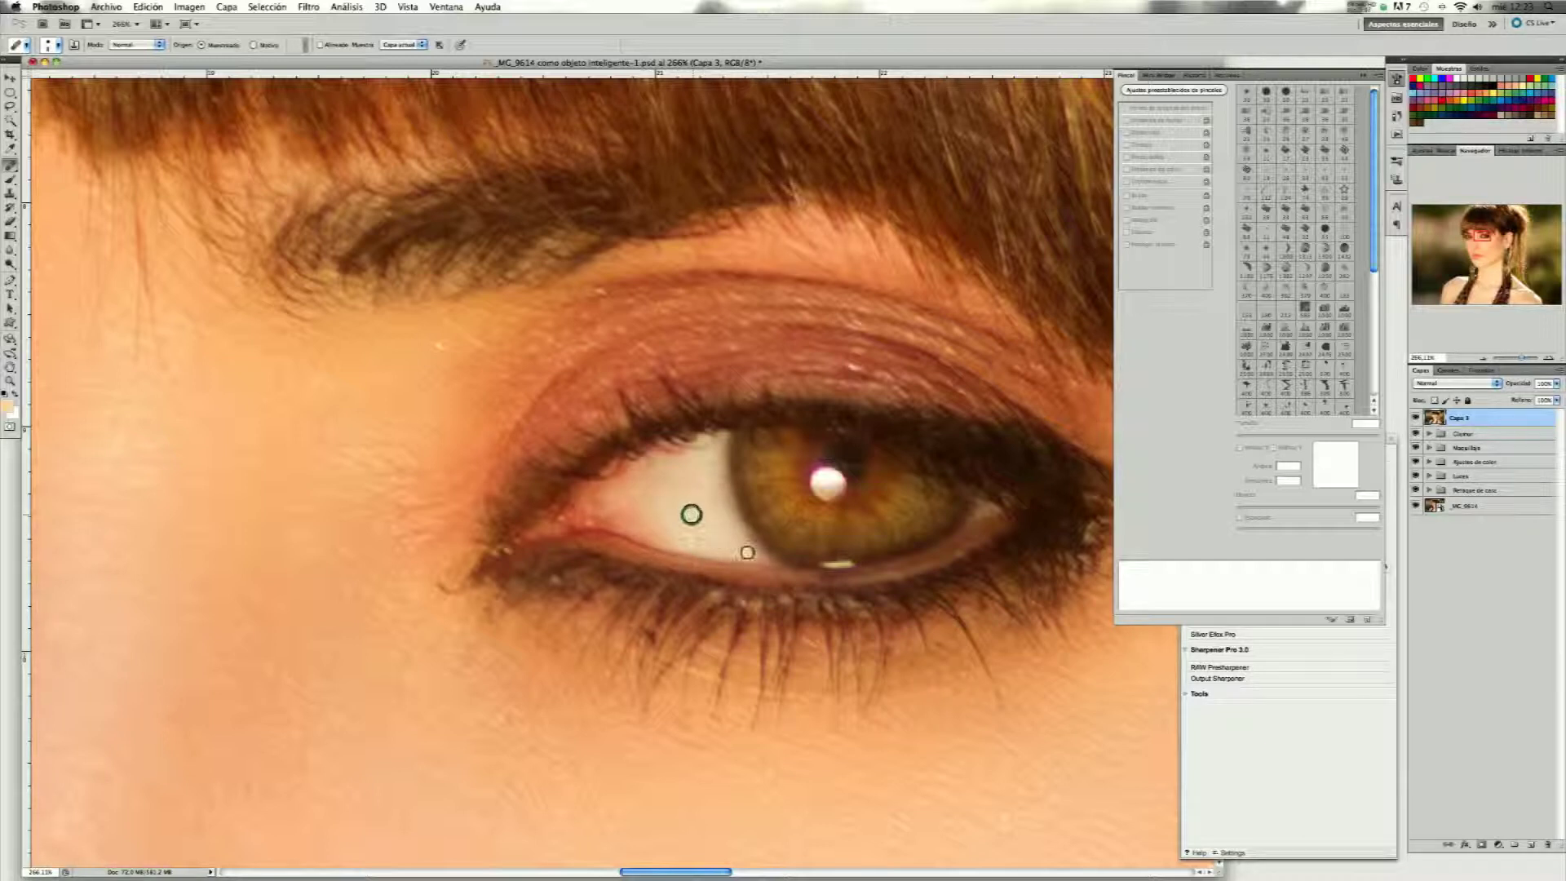
click(751, 555)
key(ctrl+0)
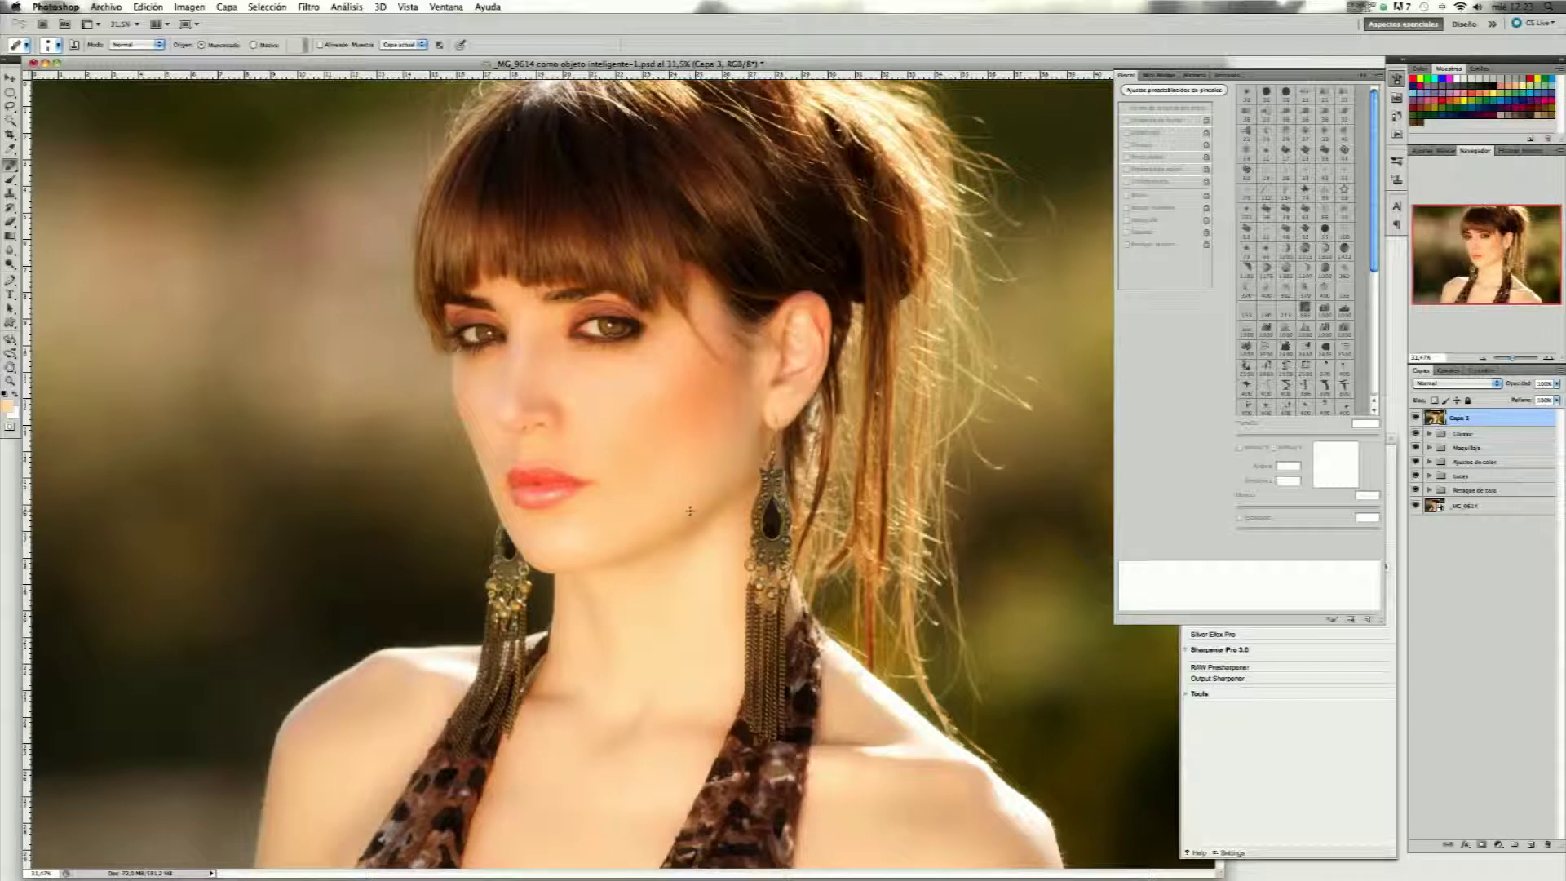
Compare Capa 3 on and off, then duplicate it as Capa 3 copia.
click(1414, 418)
click(1414, 417)
click(1415, 417)
double_click(1464, 419)
key(ctrl+j)
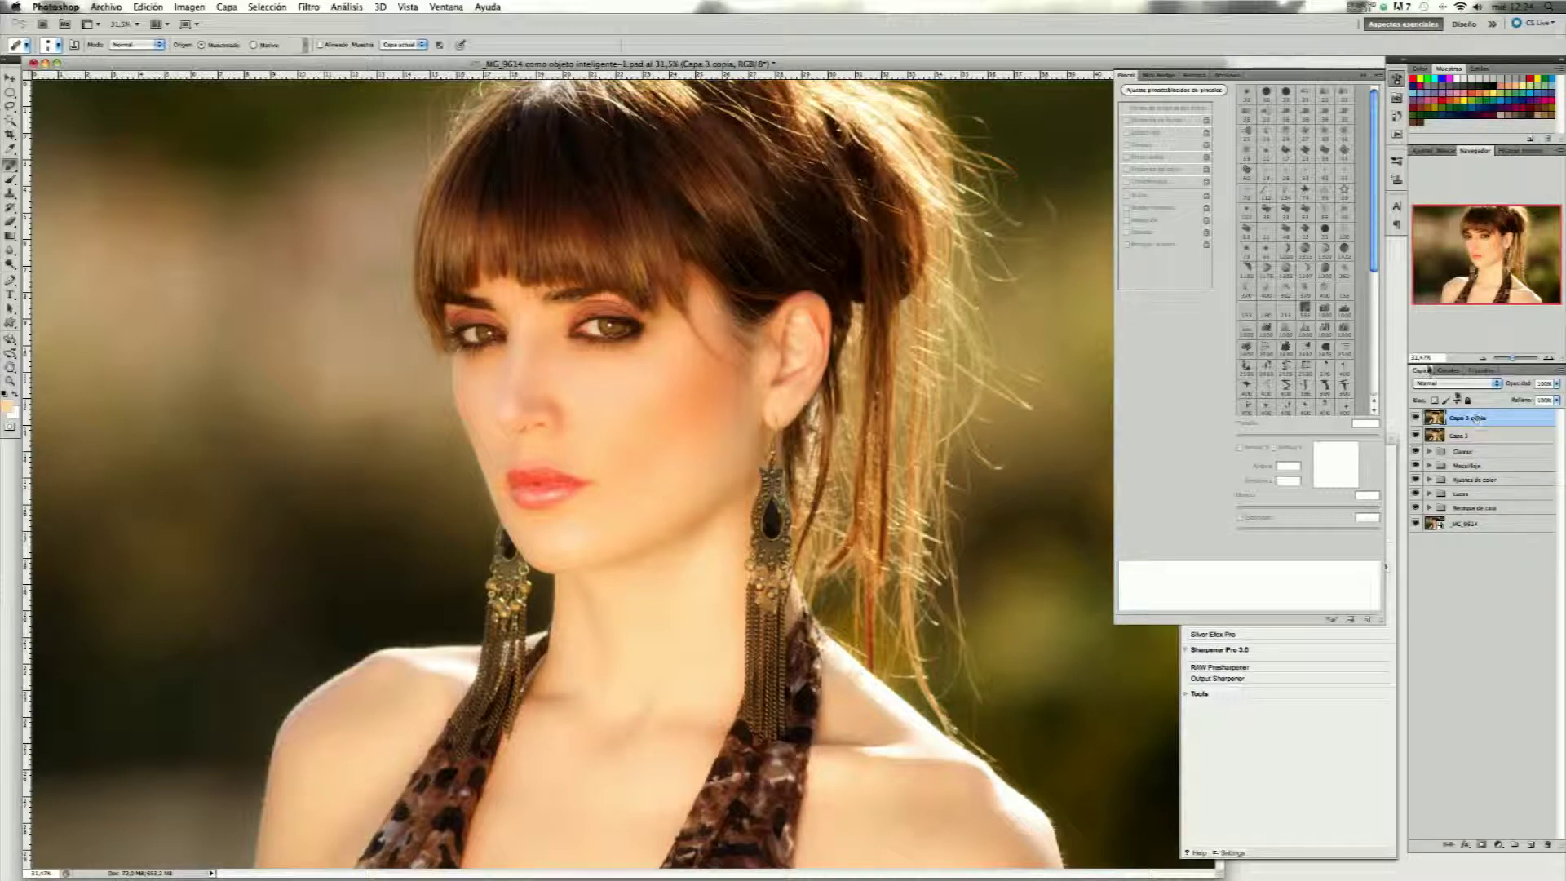
click(309, 6)
mouse_move(371, 266)
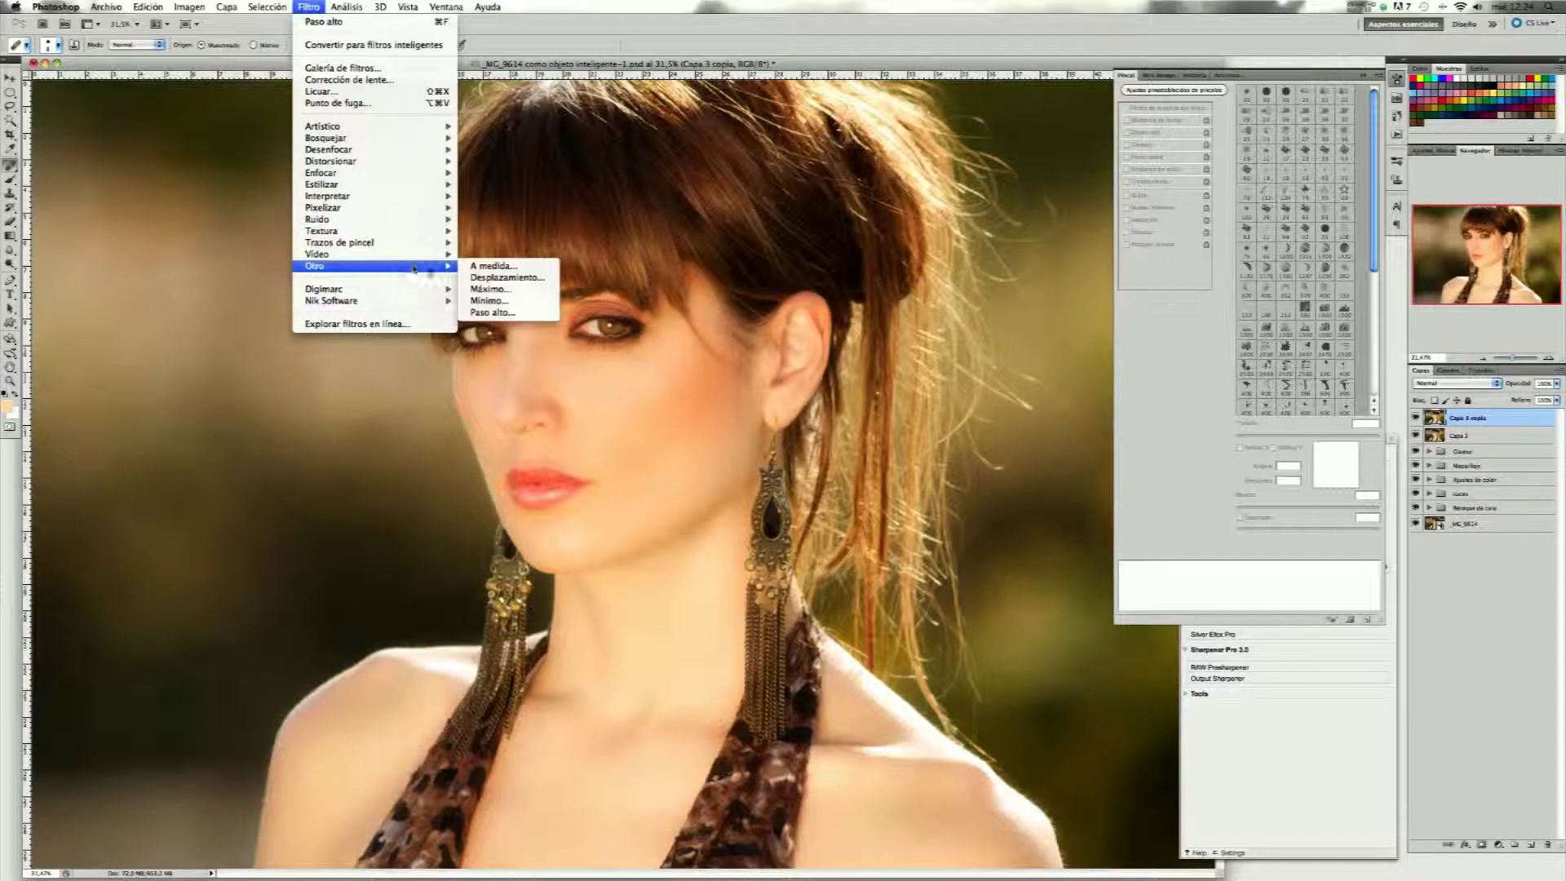
Apply a 3,2 px Paso alto filter to Capa 3 copia and set its blend mode to Superponer.
click(509, 312)
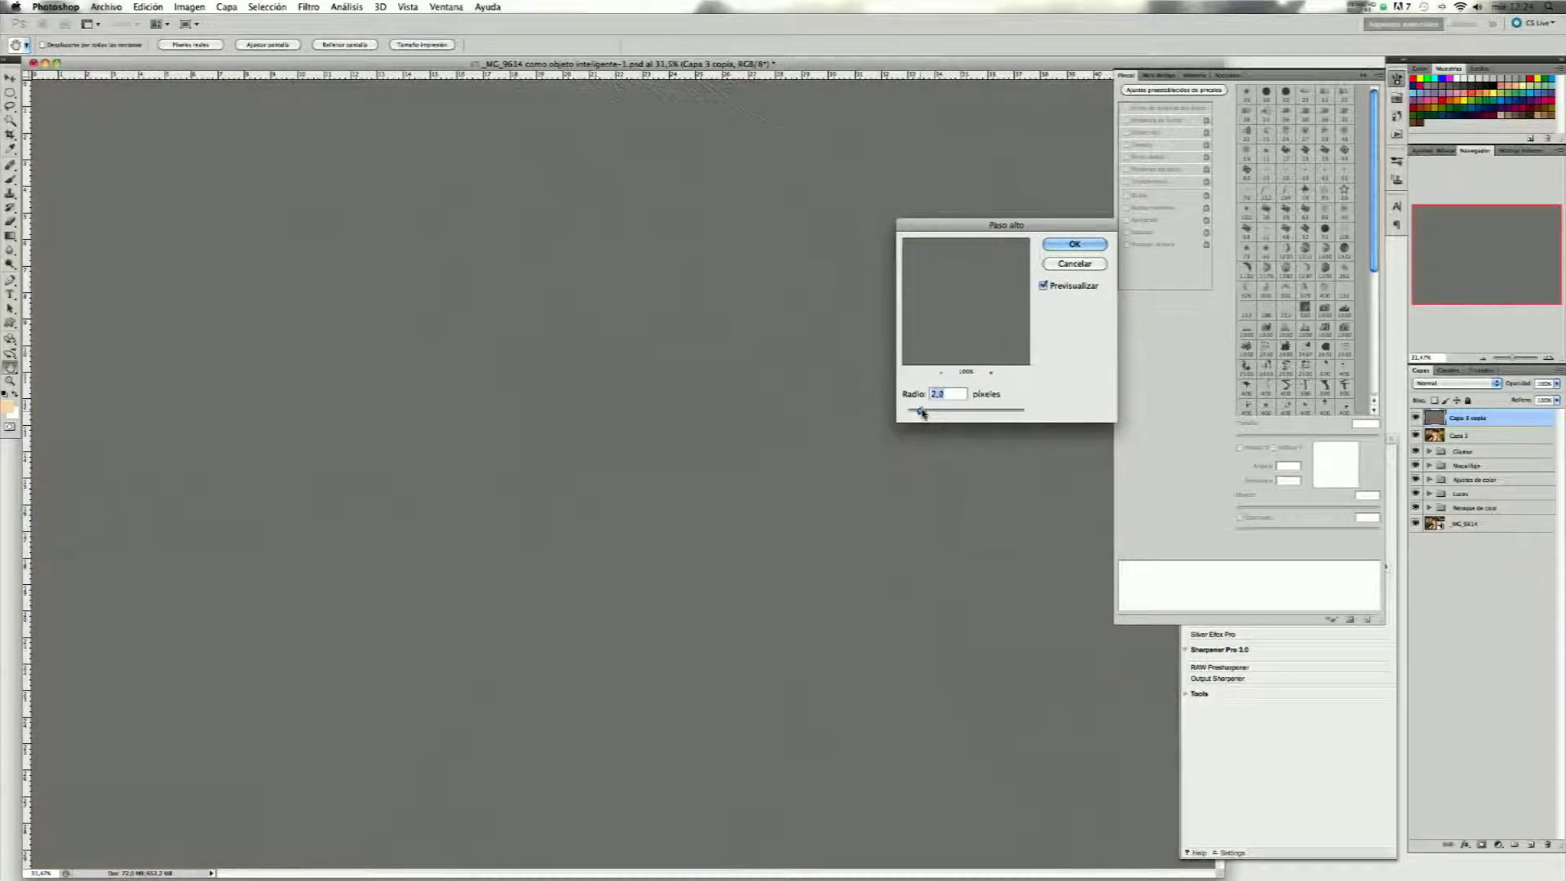
drag(922, 412, 929, 414)
click(1051, 245)
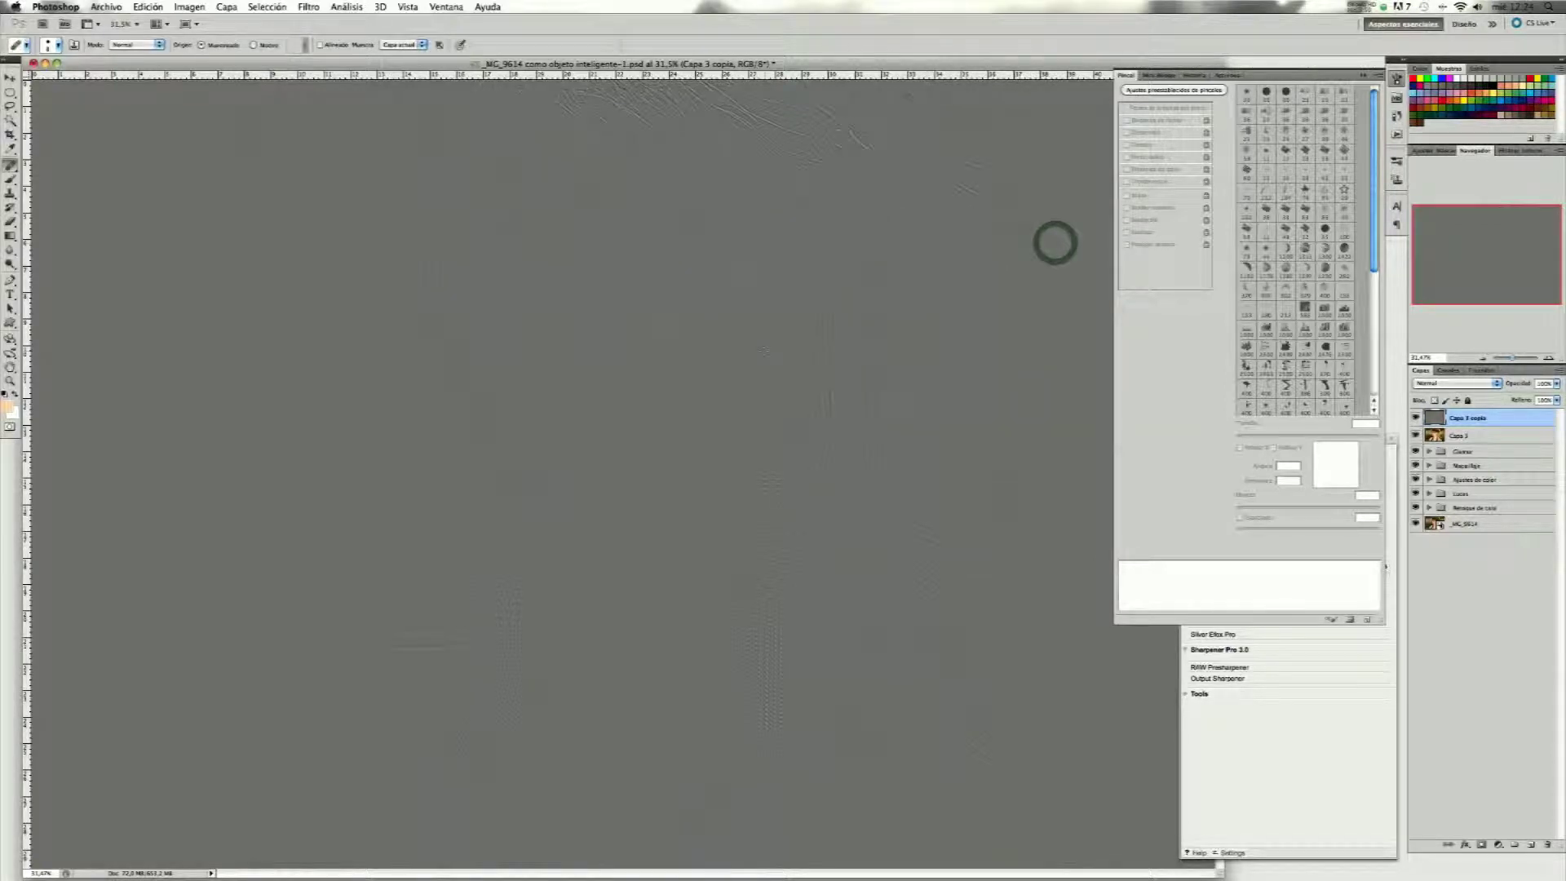
click(1429, 382)
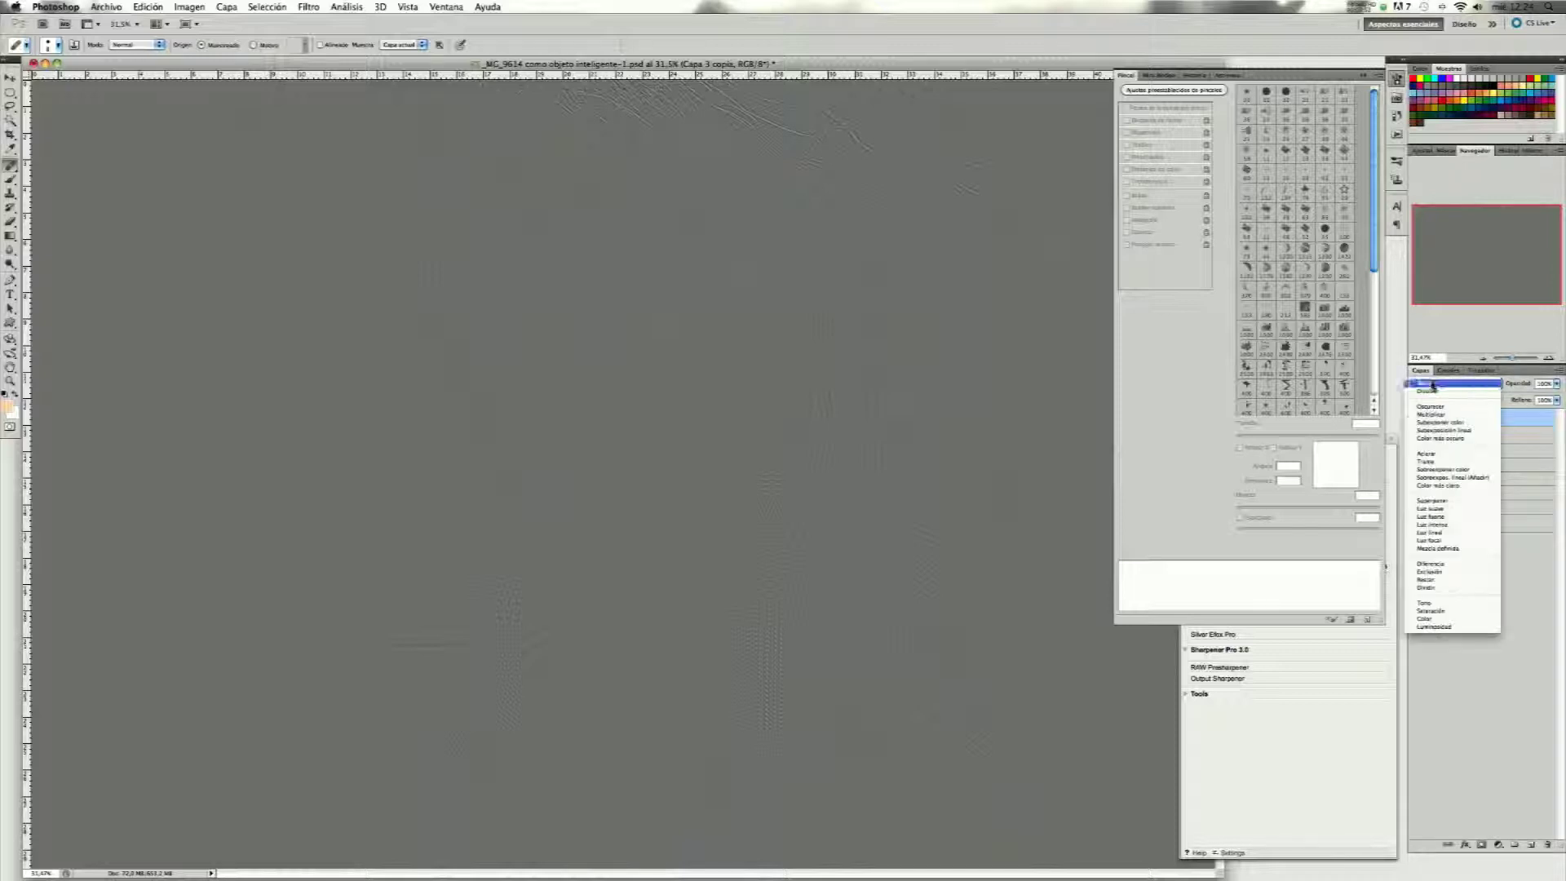
click(1453, 502)
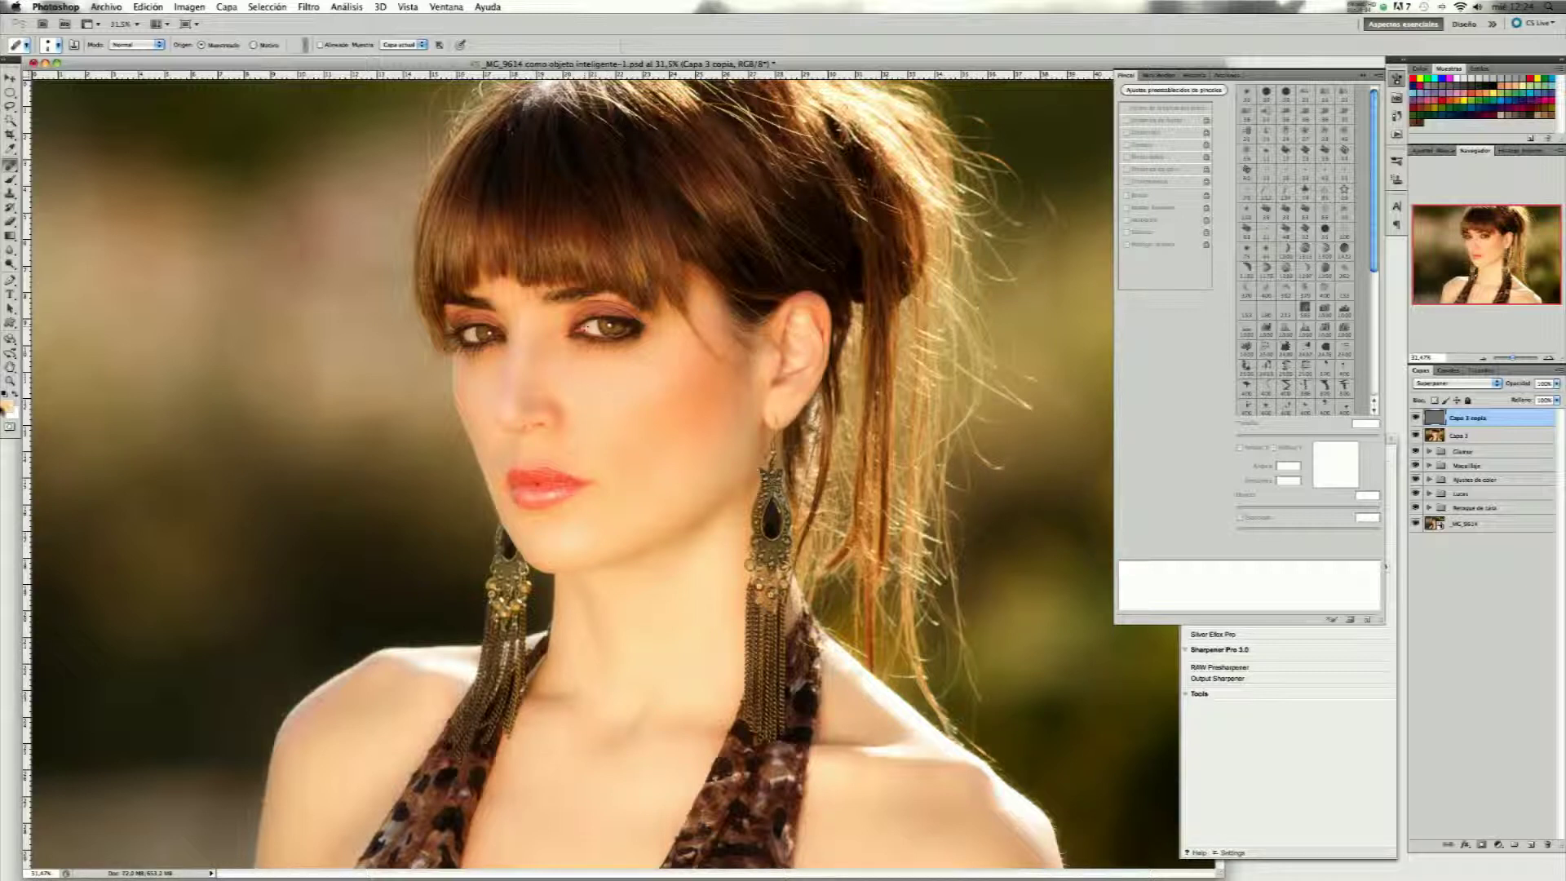
Zoom in on the eyes and add a layer mask filled with black to Capa 3 copia.
click(9, 380)
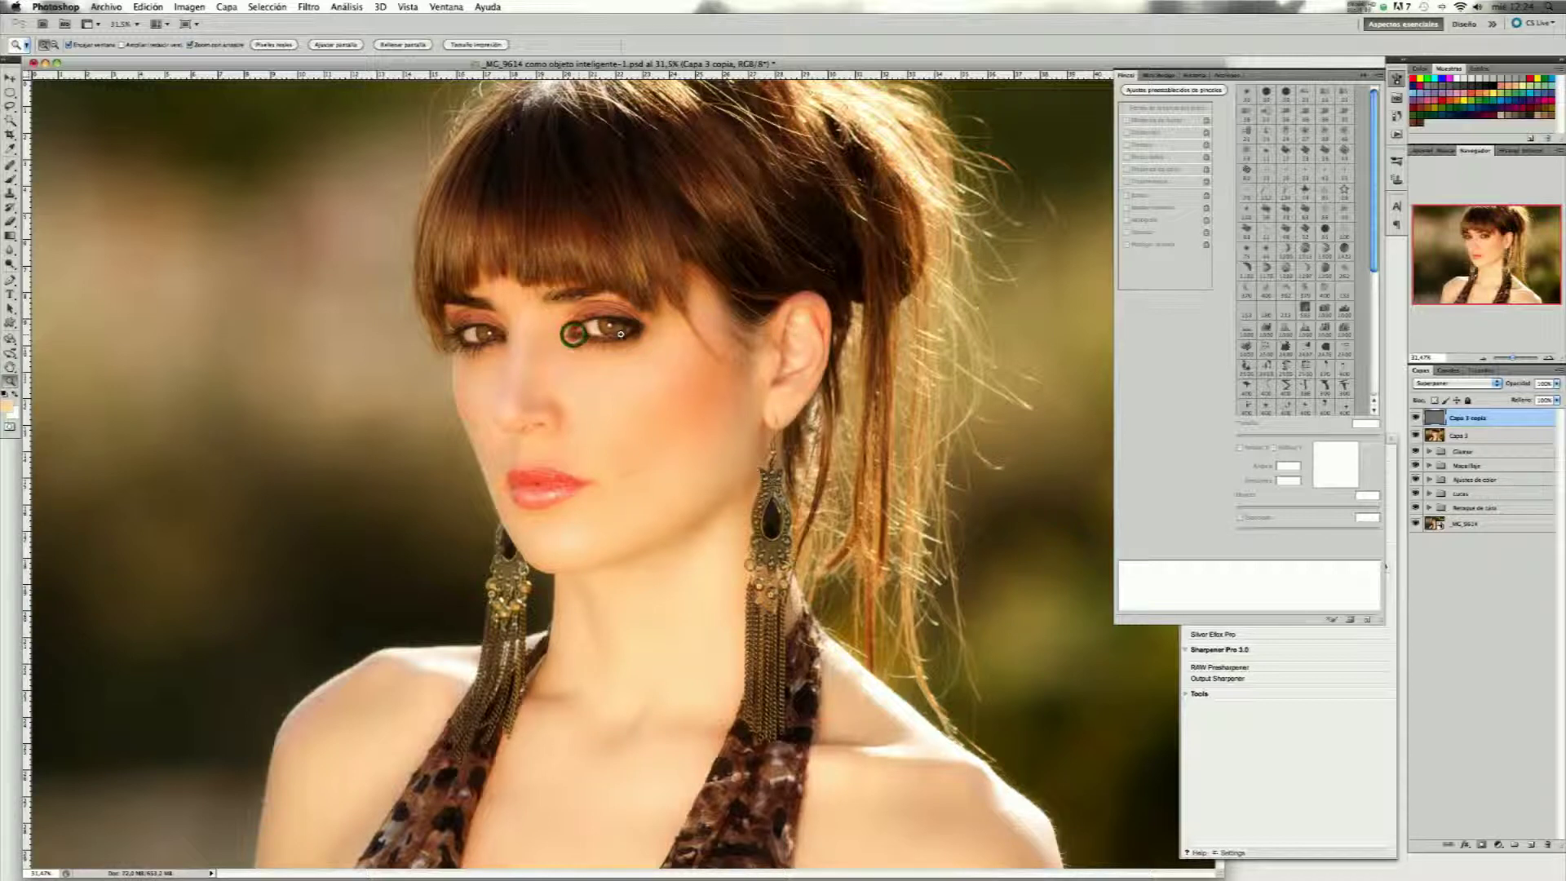
drag(610, 329, 633, 335)
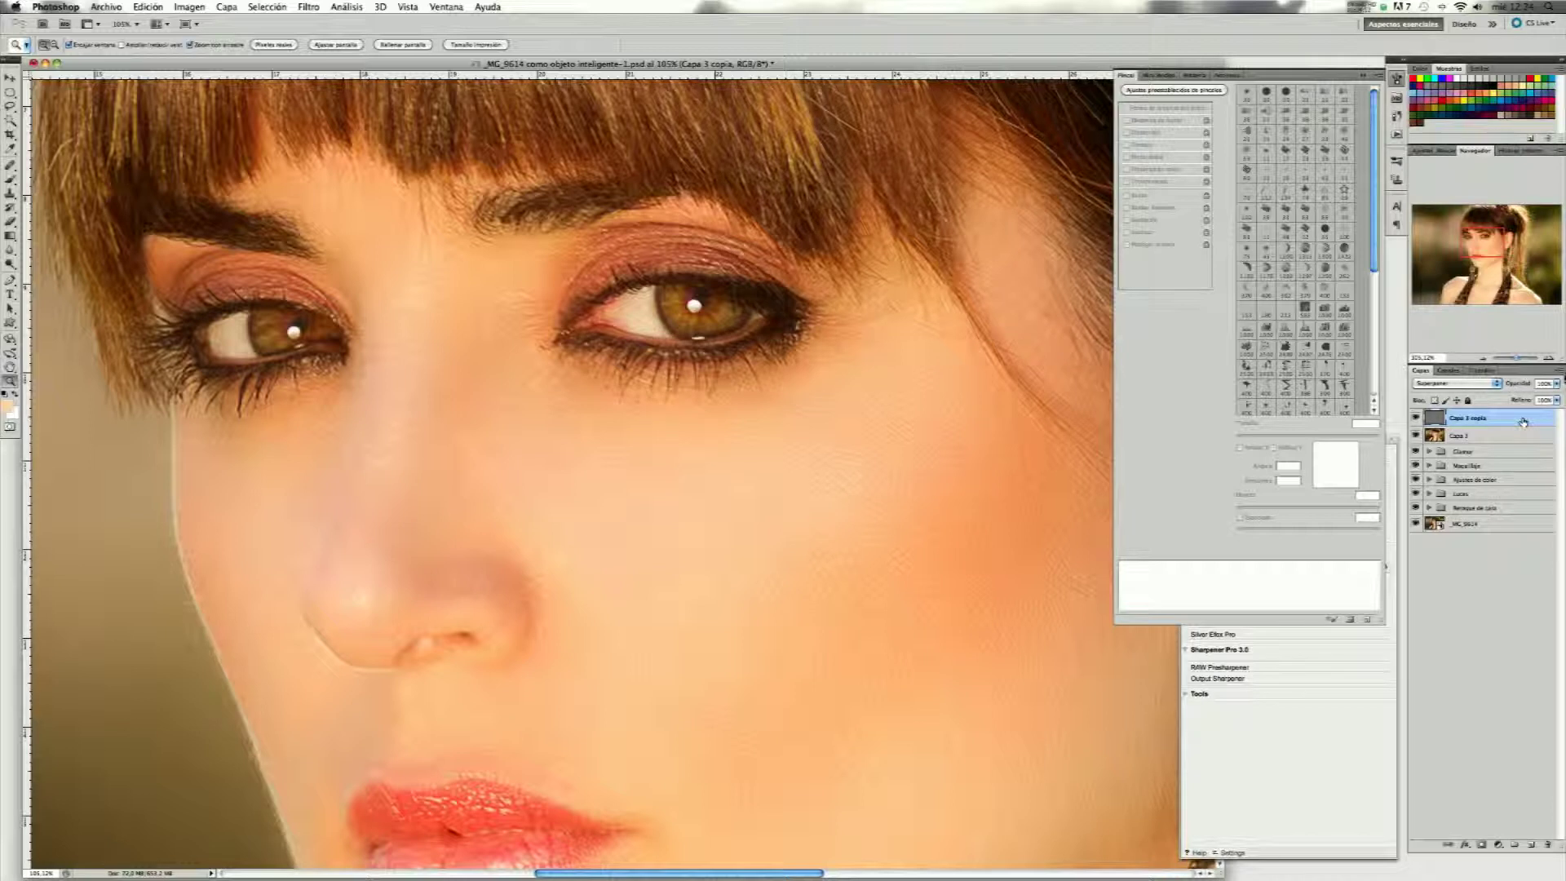
click(1482, 845)
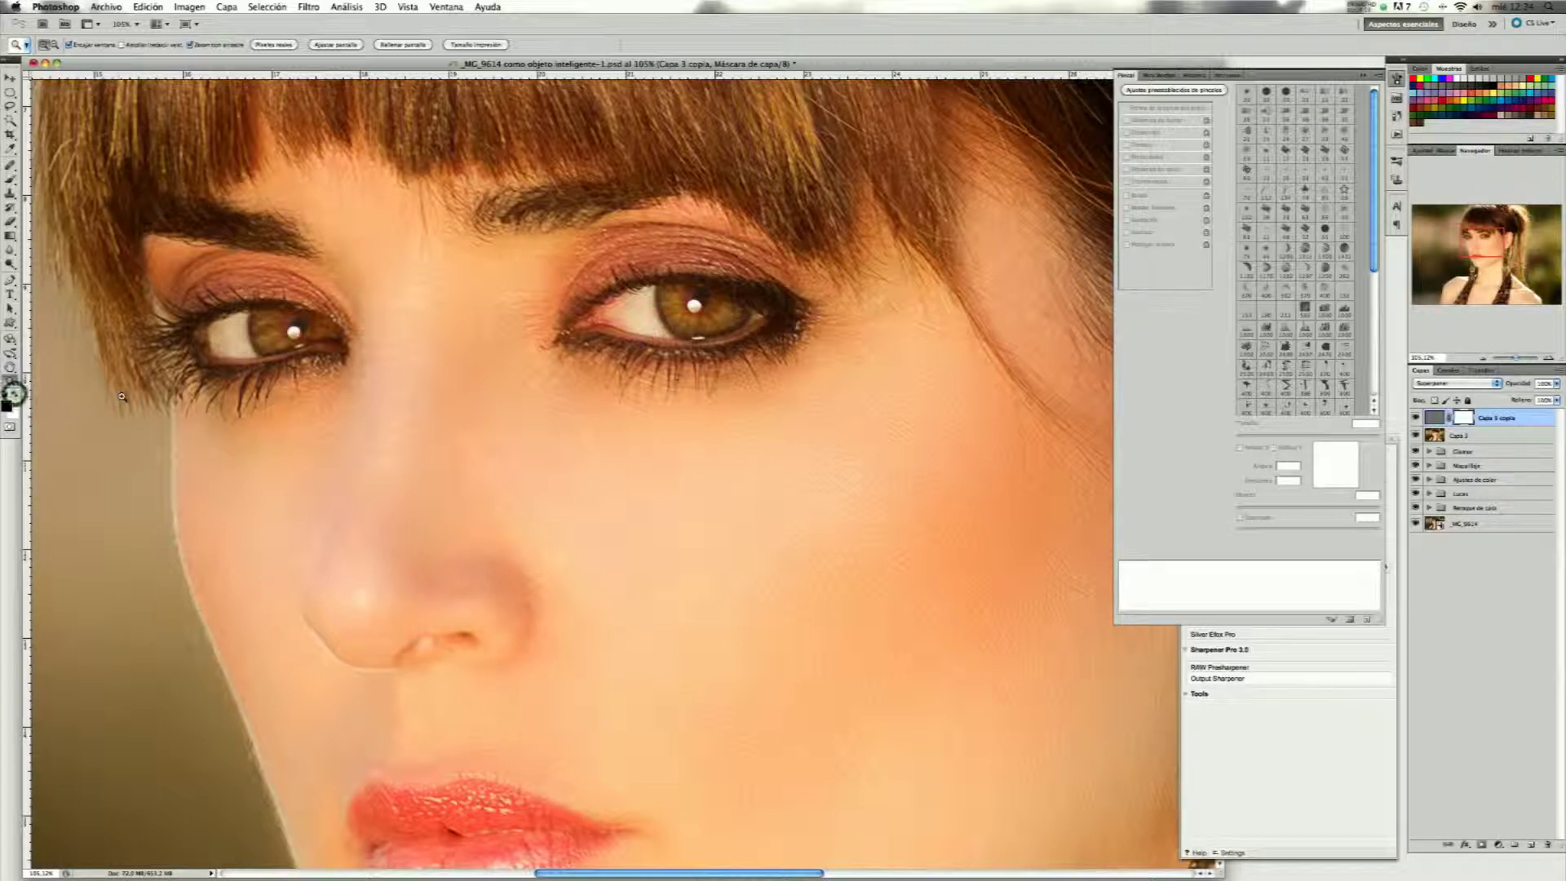
key(i)
key(shift+F5)
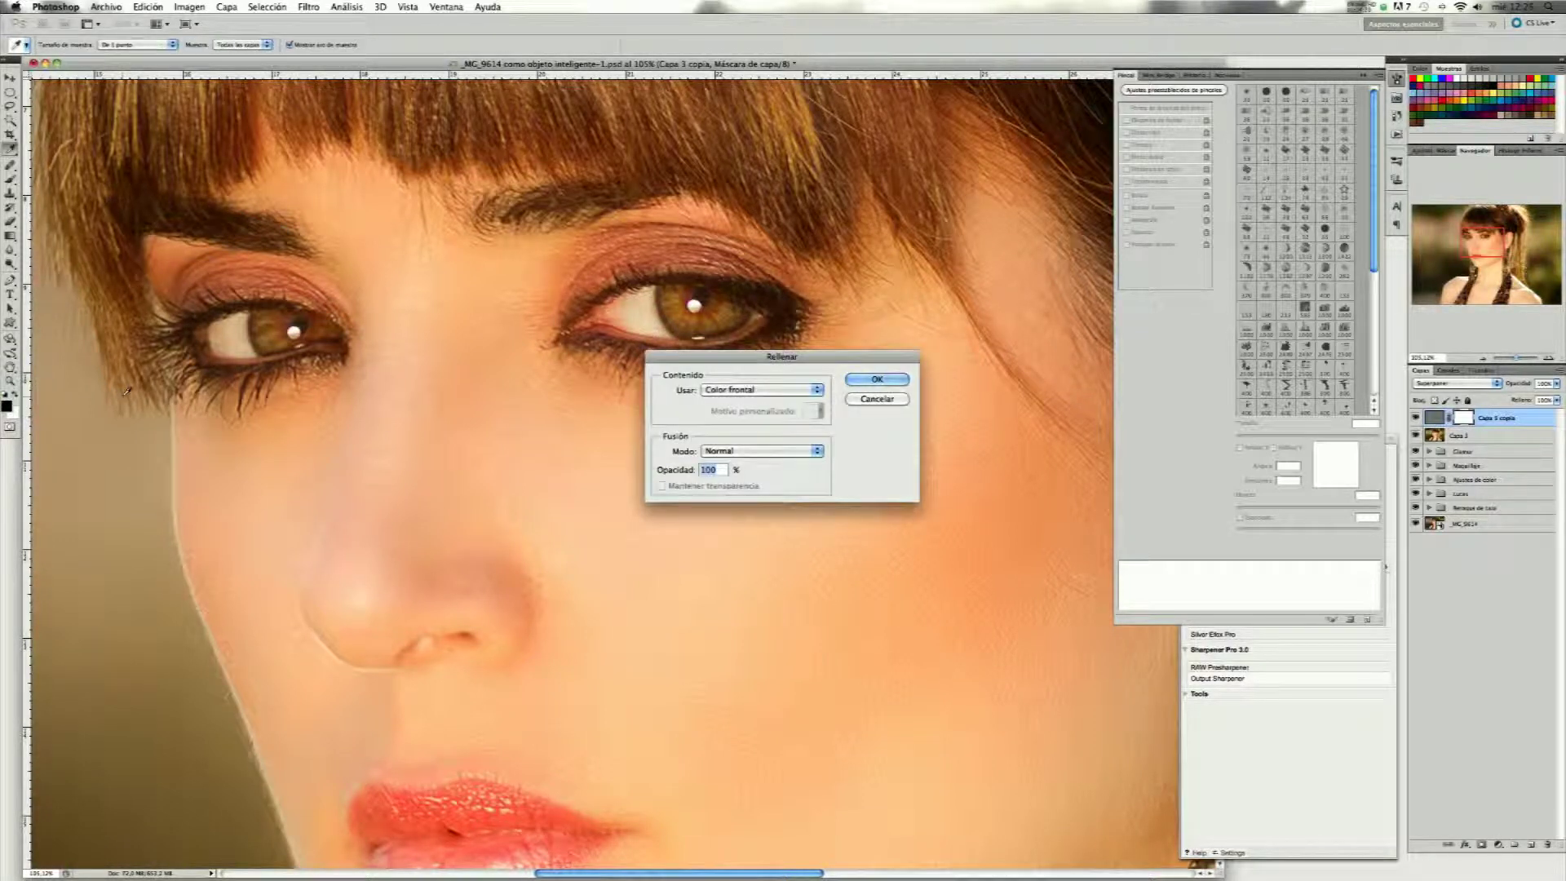
click(877, 379)
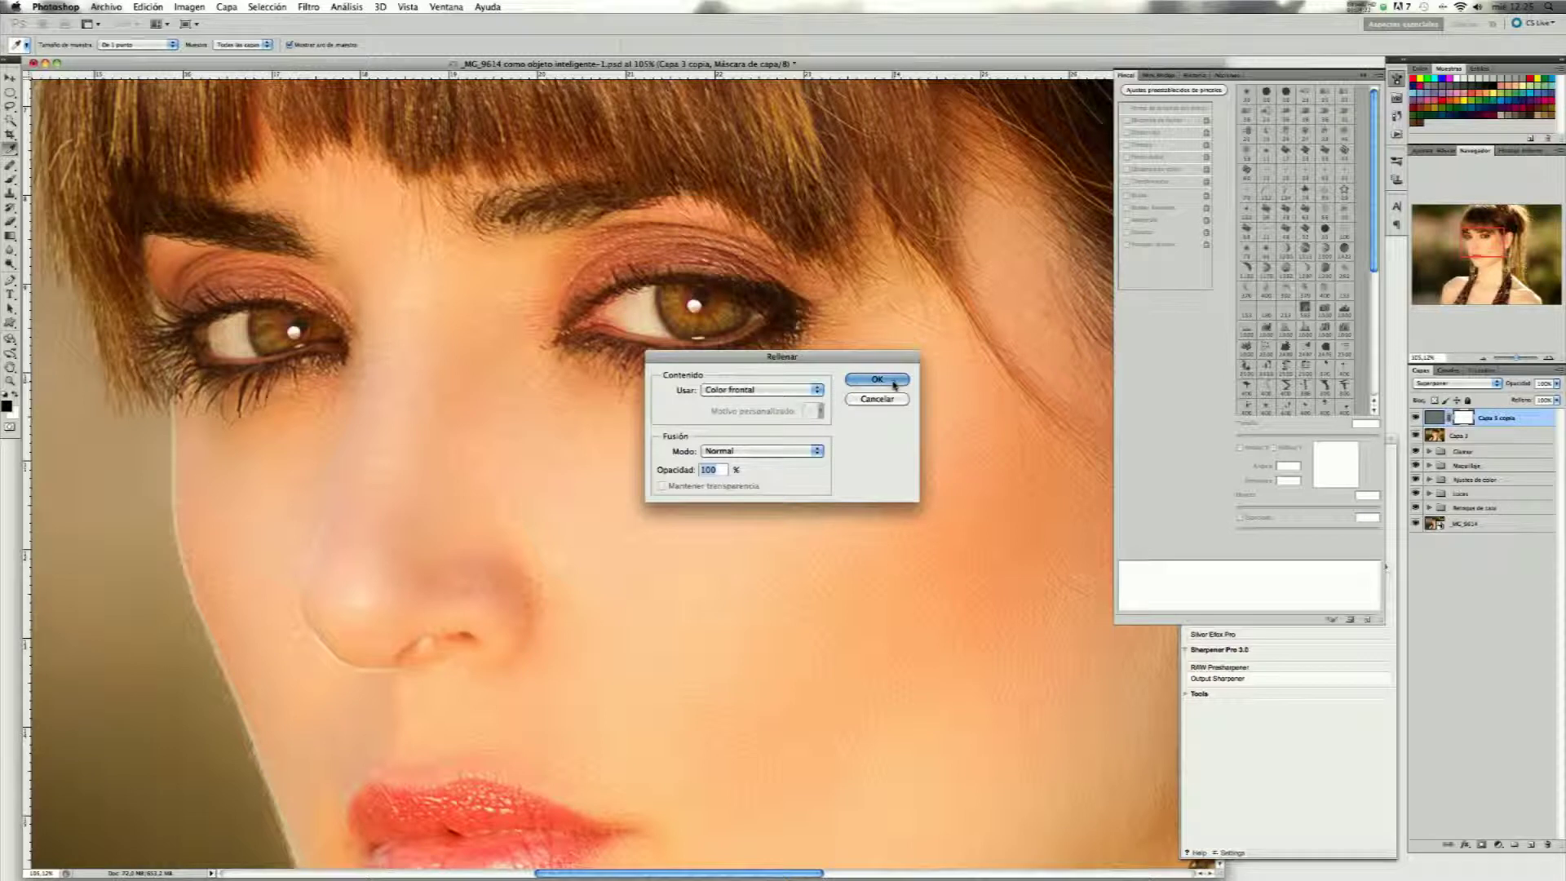
key(z)
scroll(894, 384, right, 2)
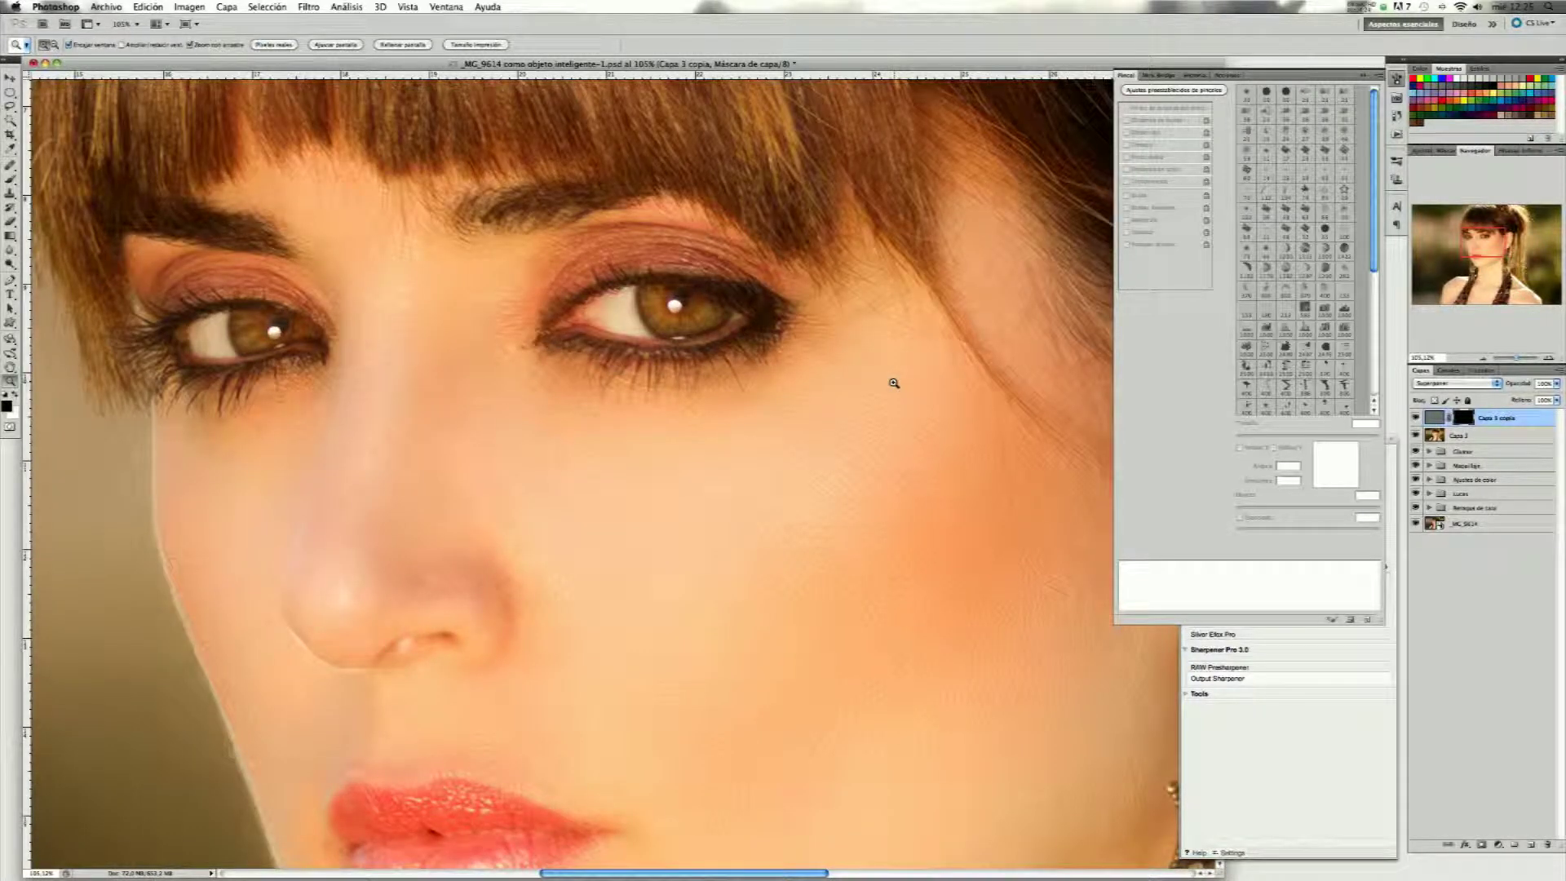
Paint white on the mask over the iris and left eye, and lower opacity to 72%.
click(14, 395)
click(10, 179)
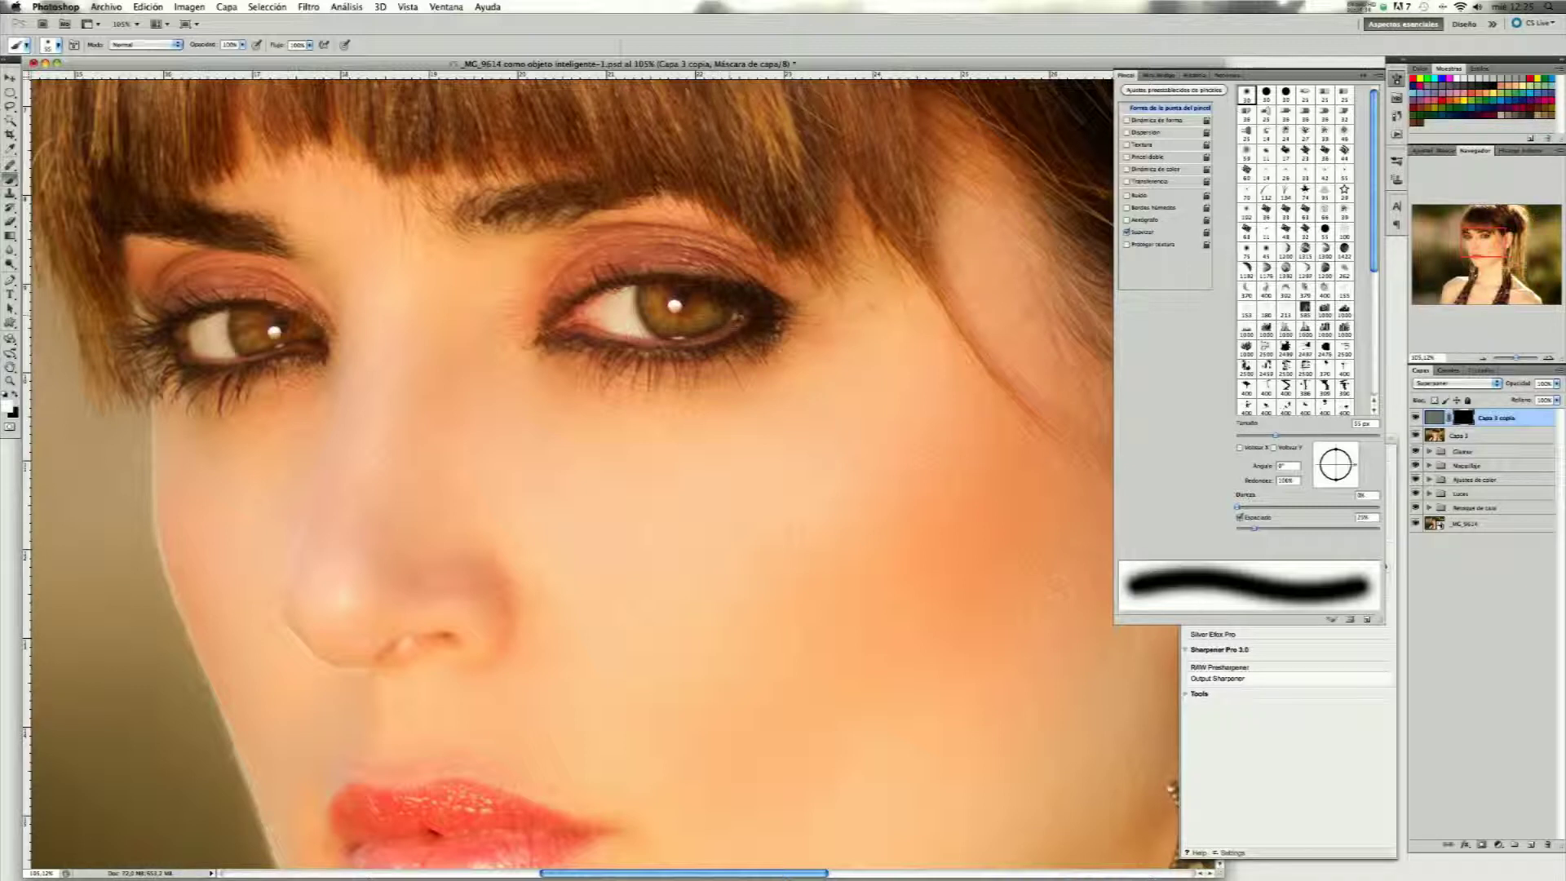
click(731, 316)
mouse_move(259, 334)
mouse_down()
mouse_move(269, 327)
mouse_move(208, 351)
mouse_up()
drag(174, 334, 216, 336)
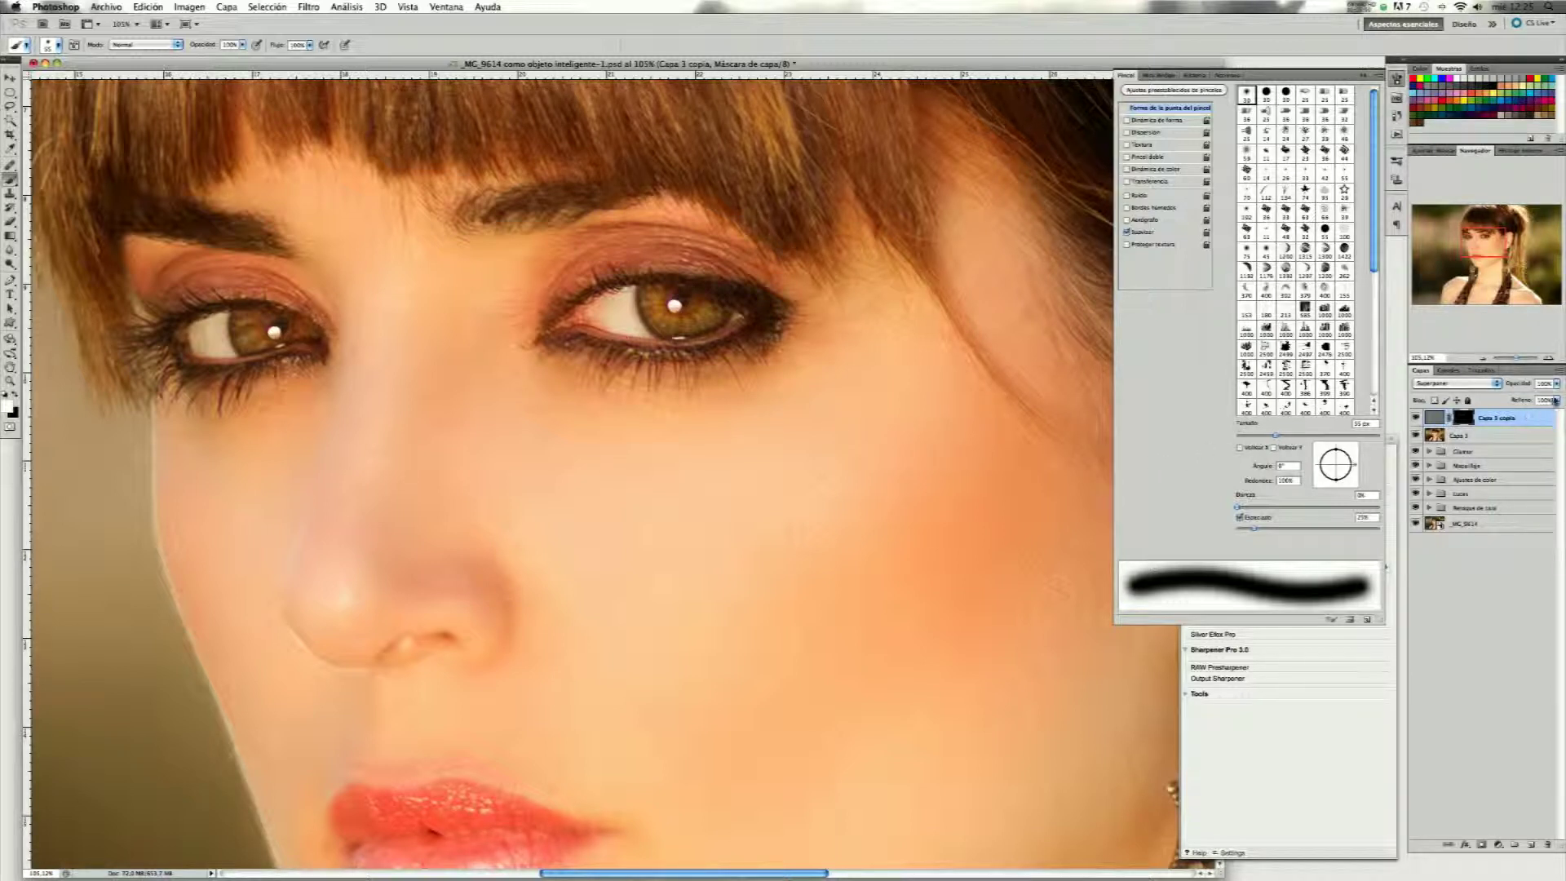
drag(1558, 385, 1529, 395)
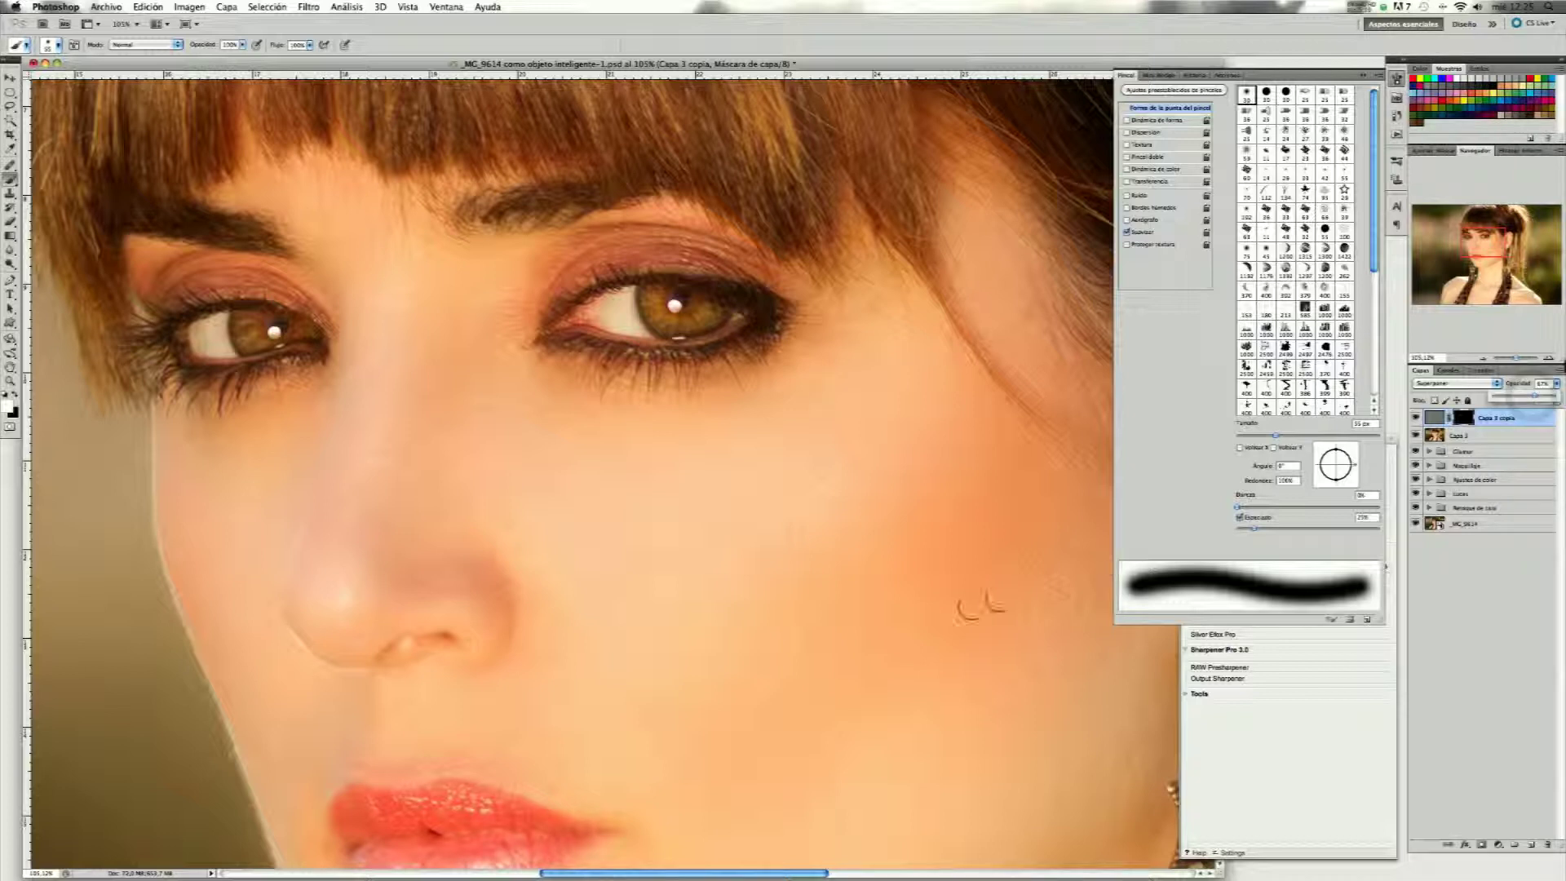
Paint the lower and upper lips on the mask, then fit the whole portrait on screen.
drag(1498, 243, 1477, 267)
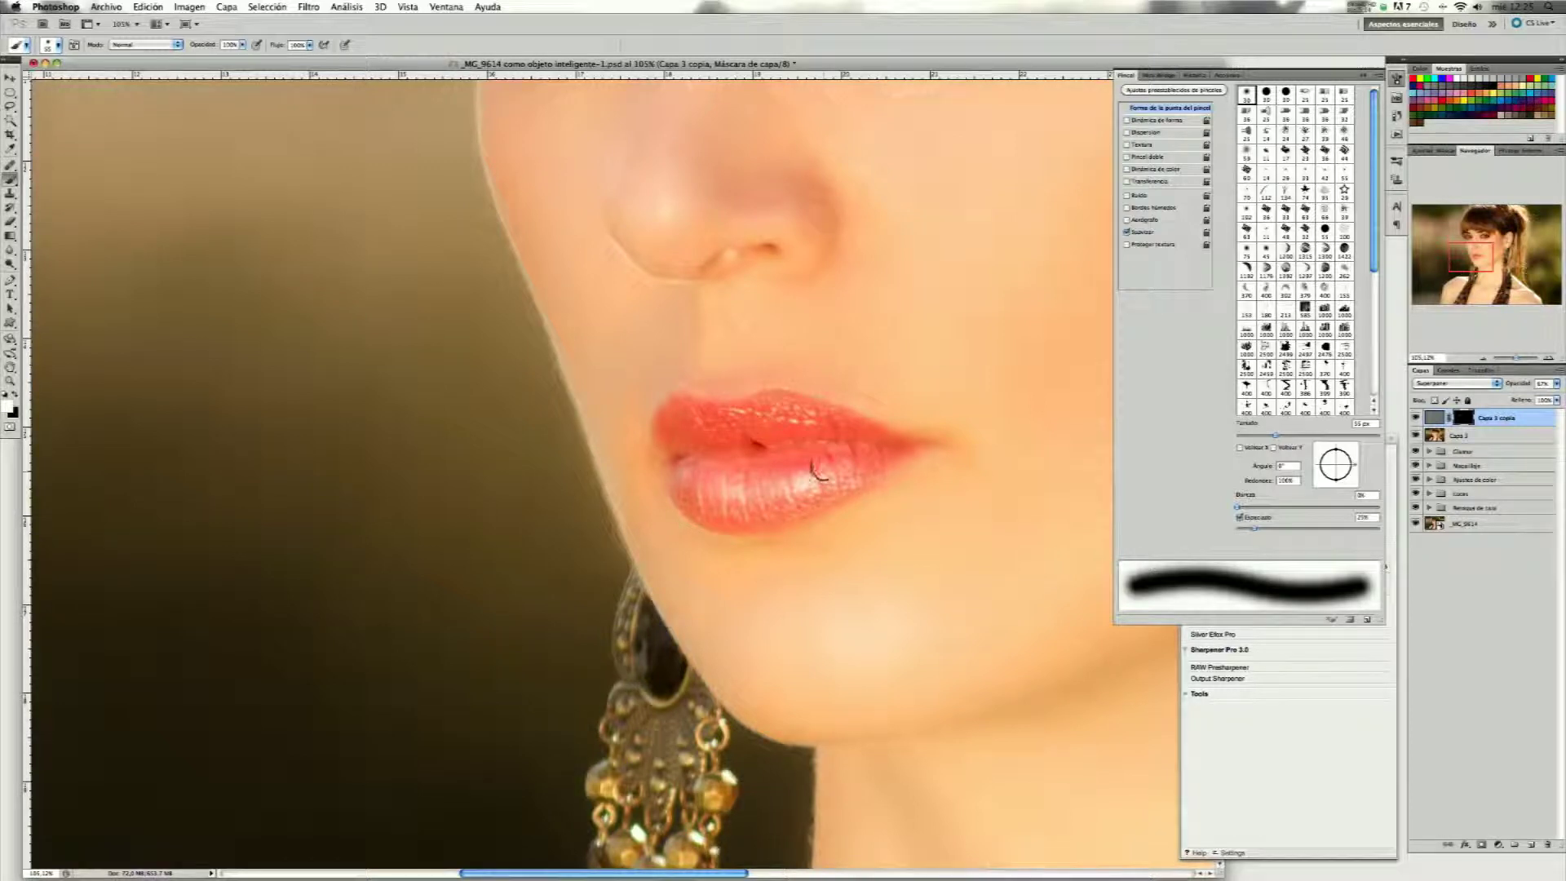
mouse_move(845, 462)
mouse_down()
mouse_move(796, 502)
mouse_move(687, 489)
mouse_up()
click(708, 423)
key(ctrl+i)
key(ctrl+i)
key(ctrl+0)
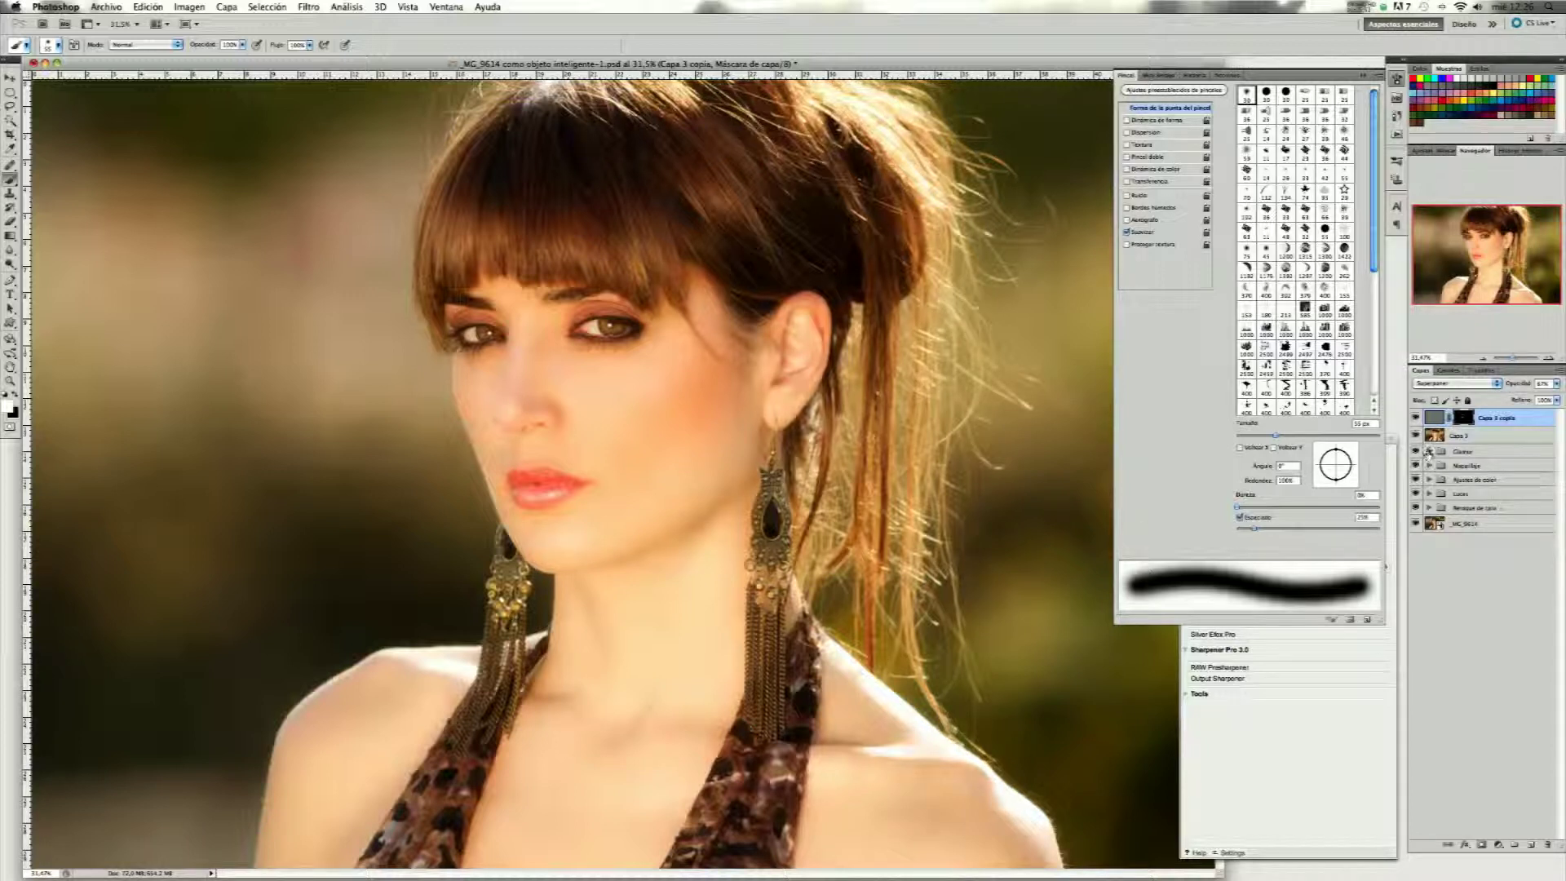
click(1428, 451)
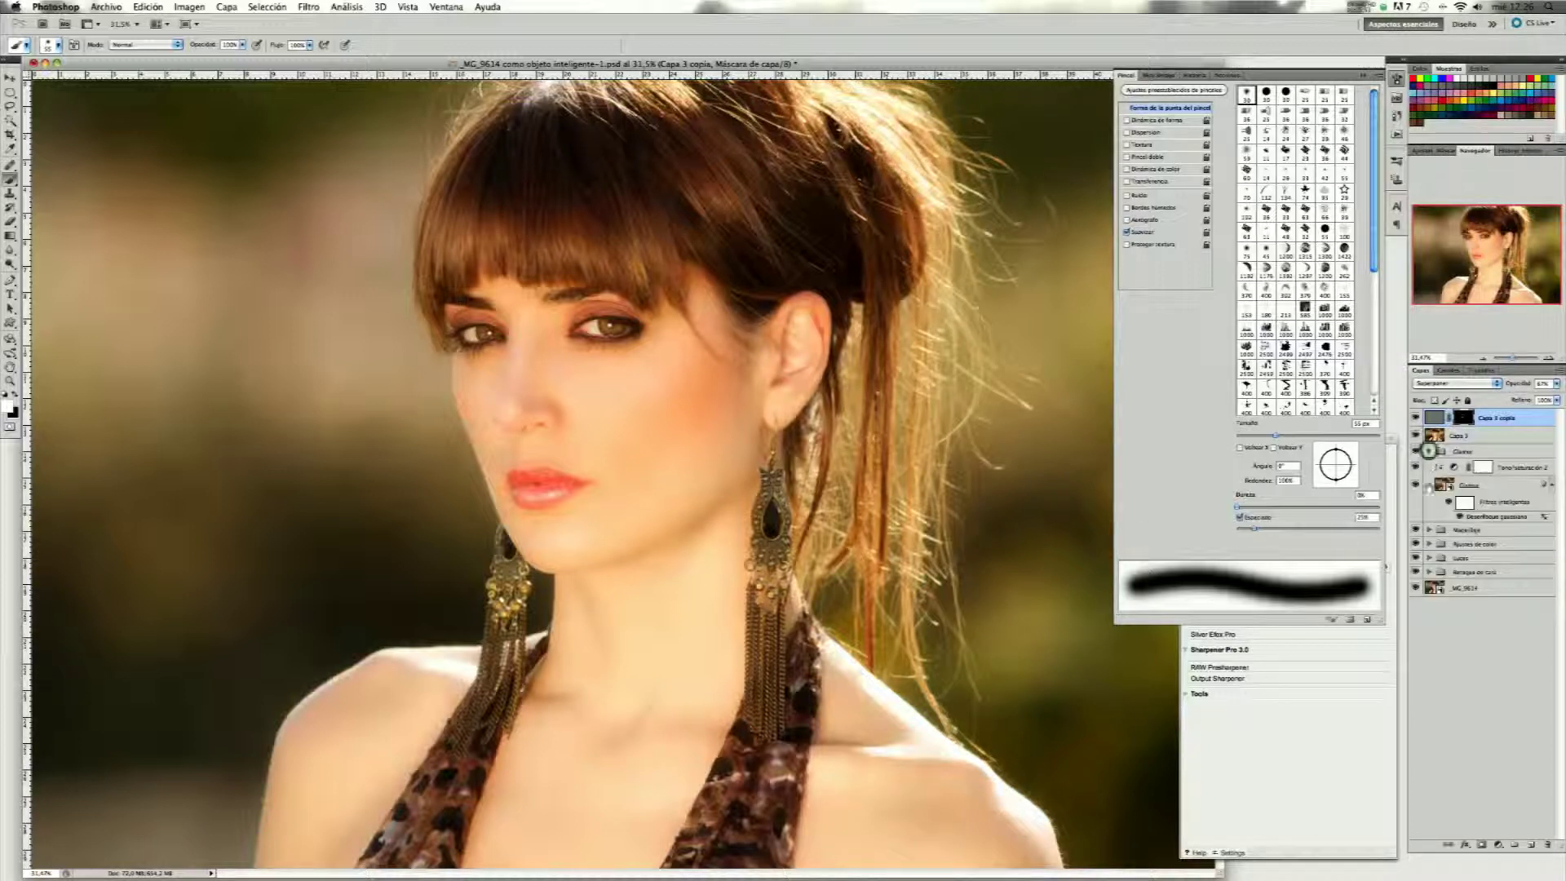
Expand the Maquillaje, Ajustes de color, Luces and Retoque de cara groups.
click(1428, 530)
click(1429, 615)
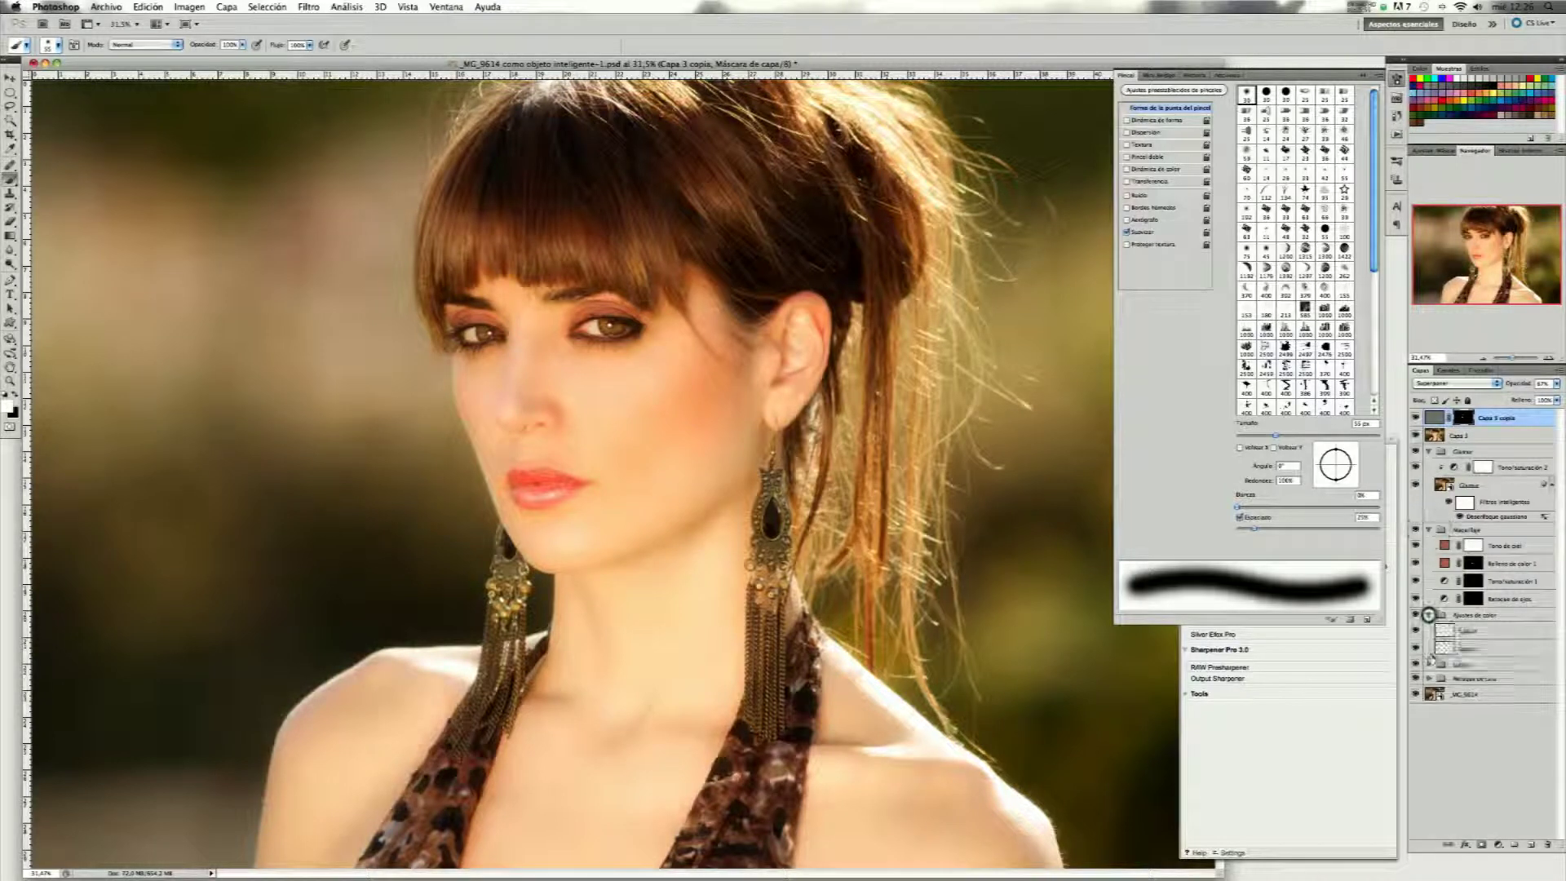
click(1428, 664)
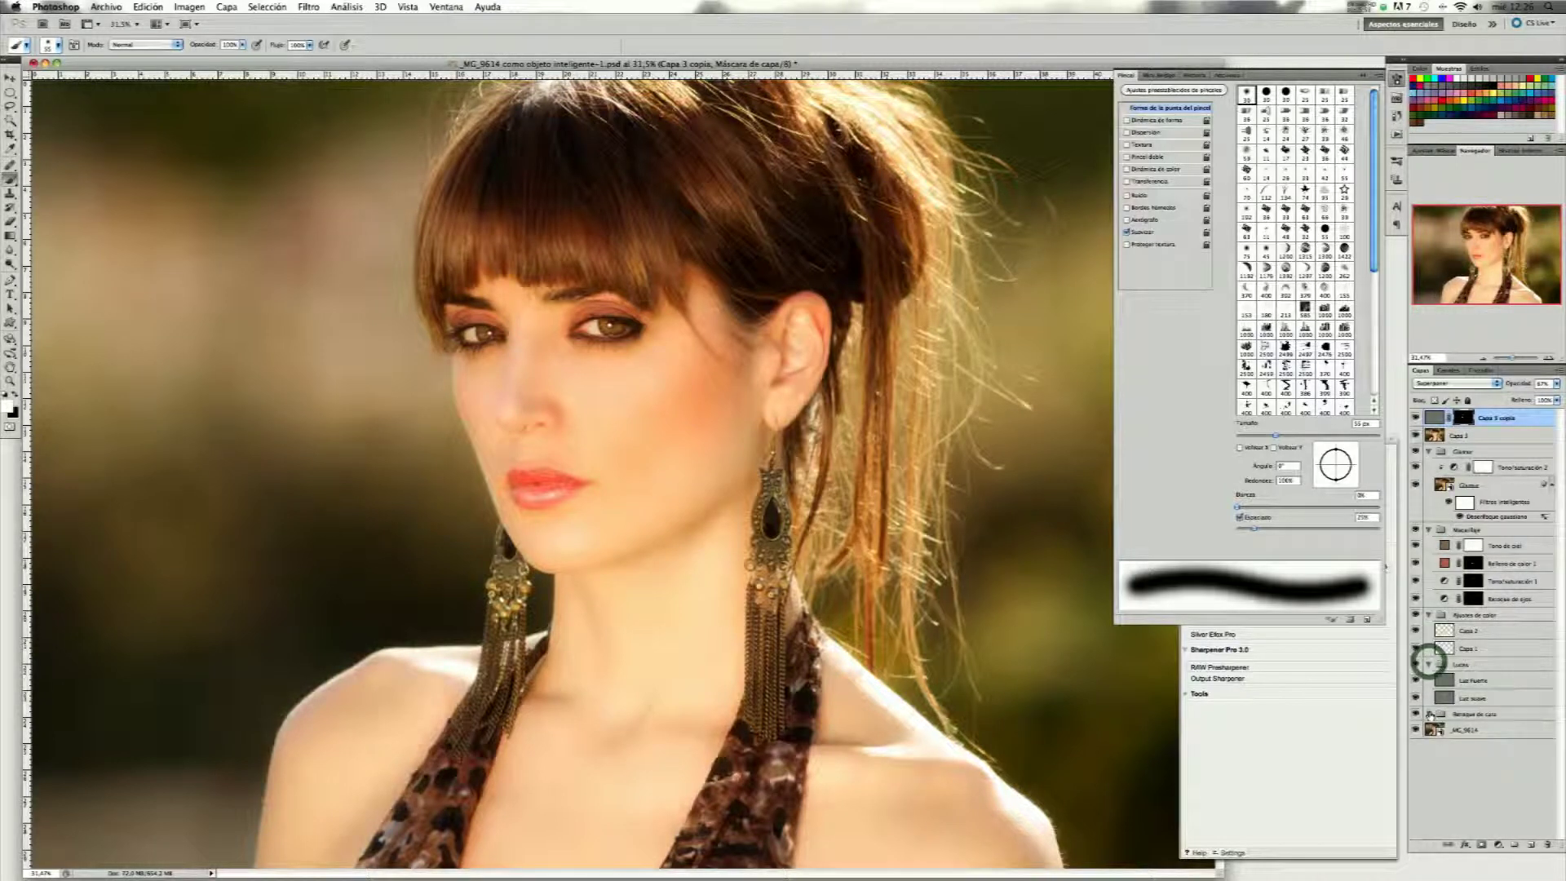
click(1429, 713)
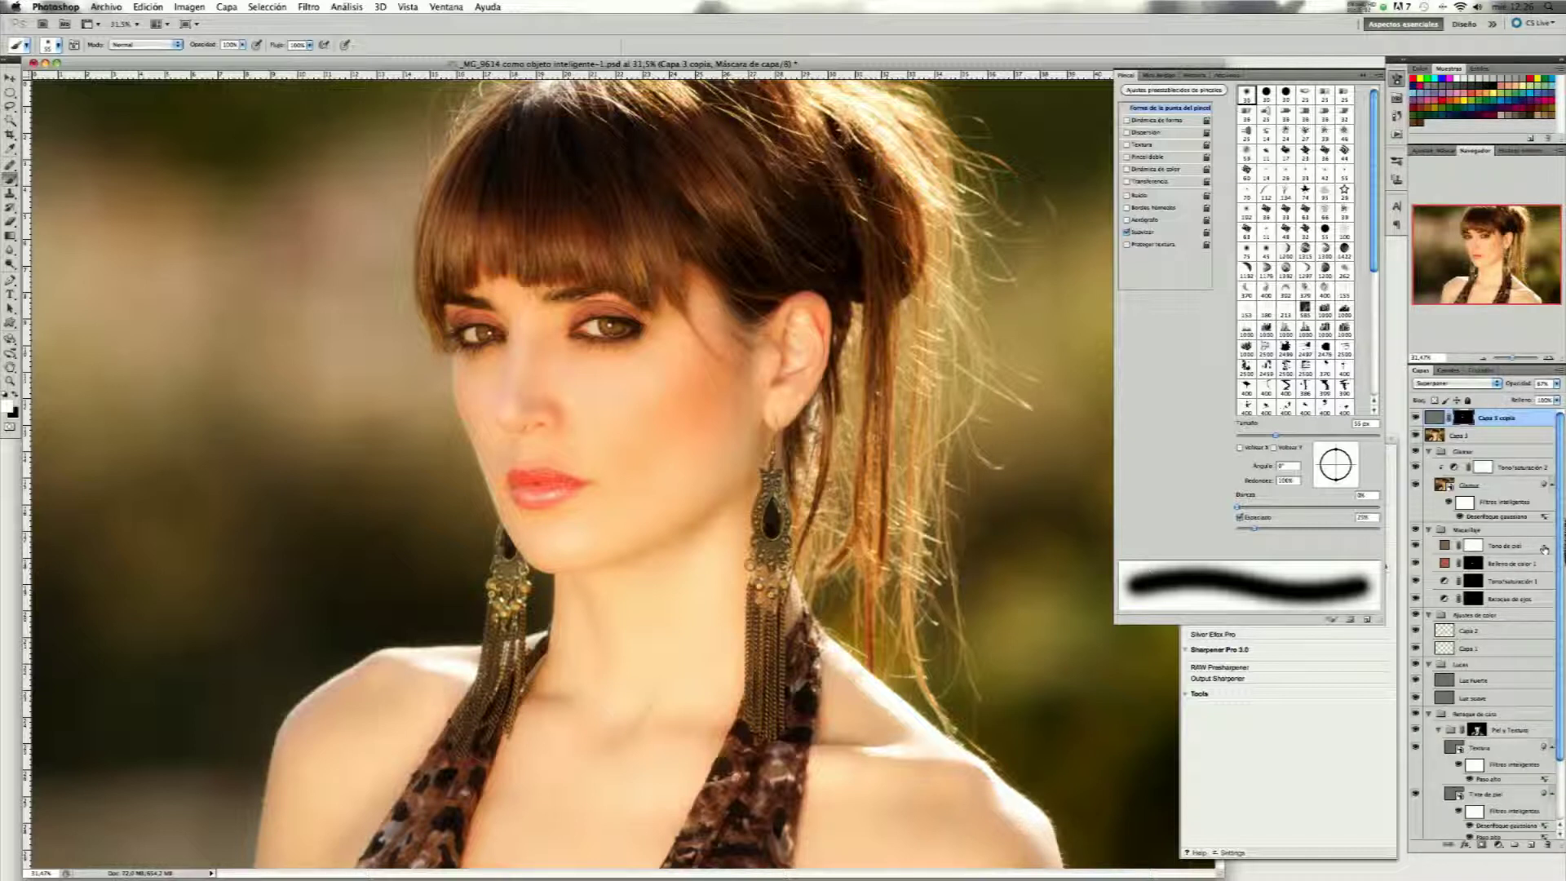
scroll(1545, 549, down, 3)
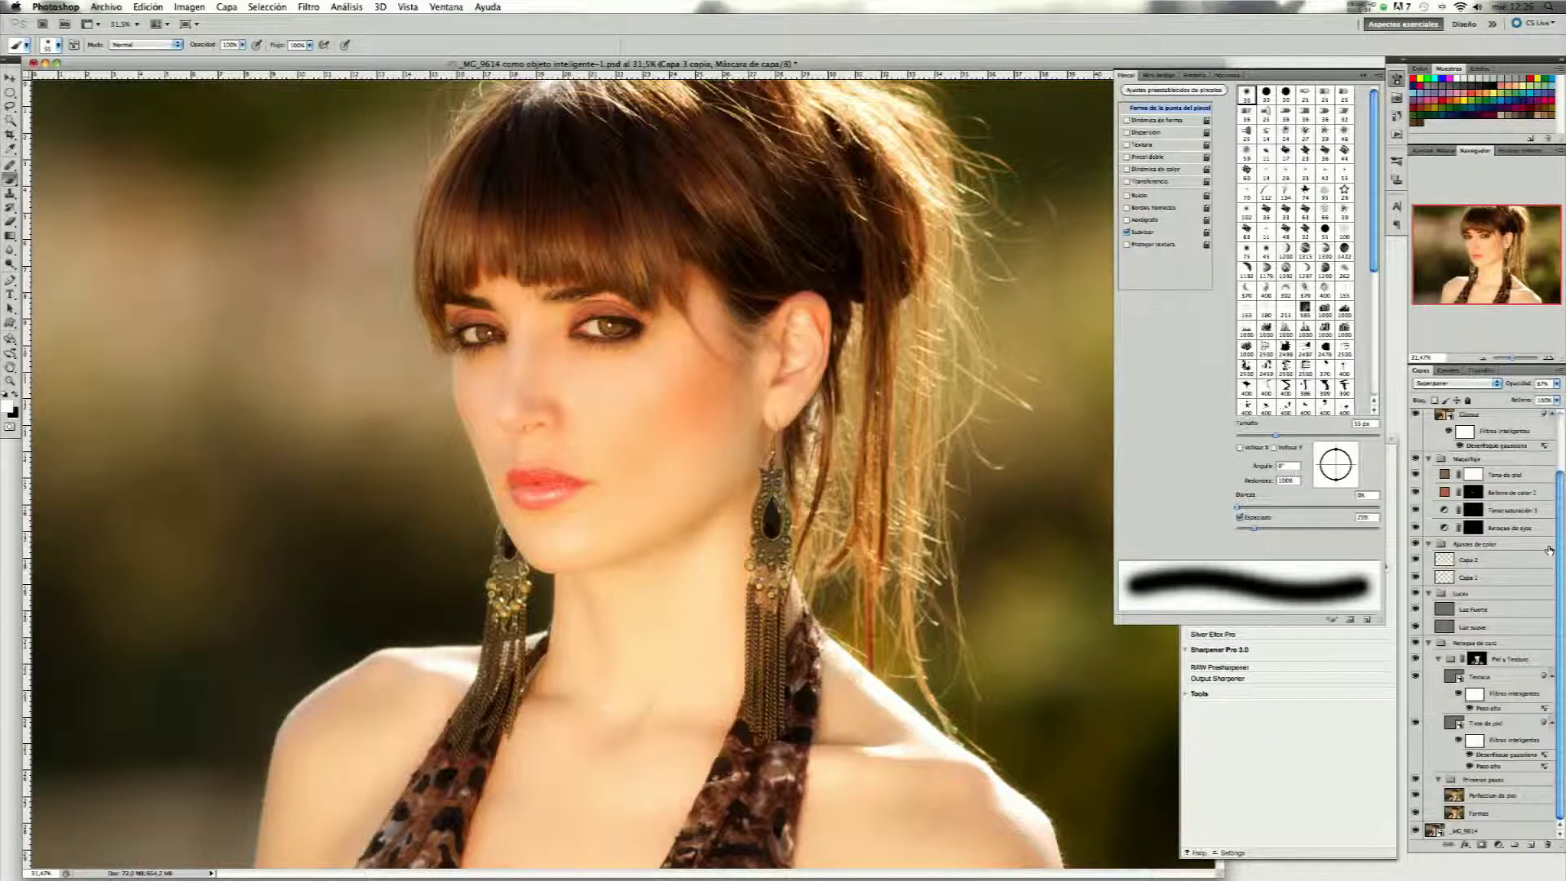
scroll(1548, 551, up, 3)
Hide layers from Capa 3 copia down to Luces, toggling Retoque de cara and Formas to compare.
drag(1414, 417, 1417, 796)
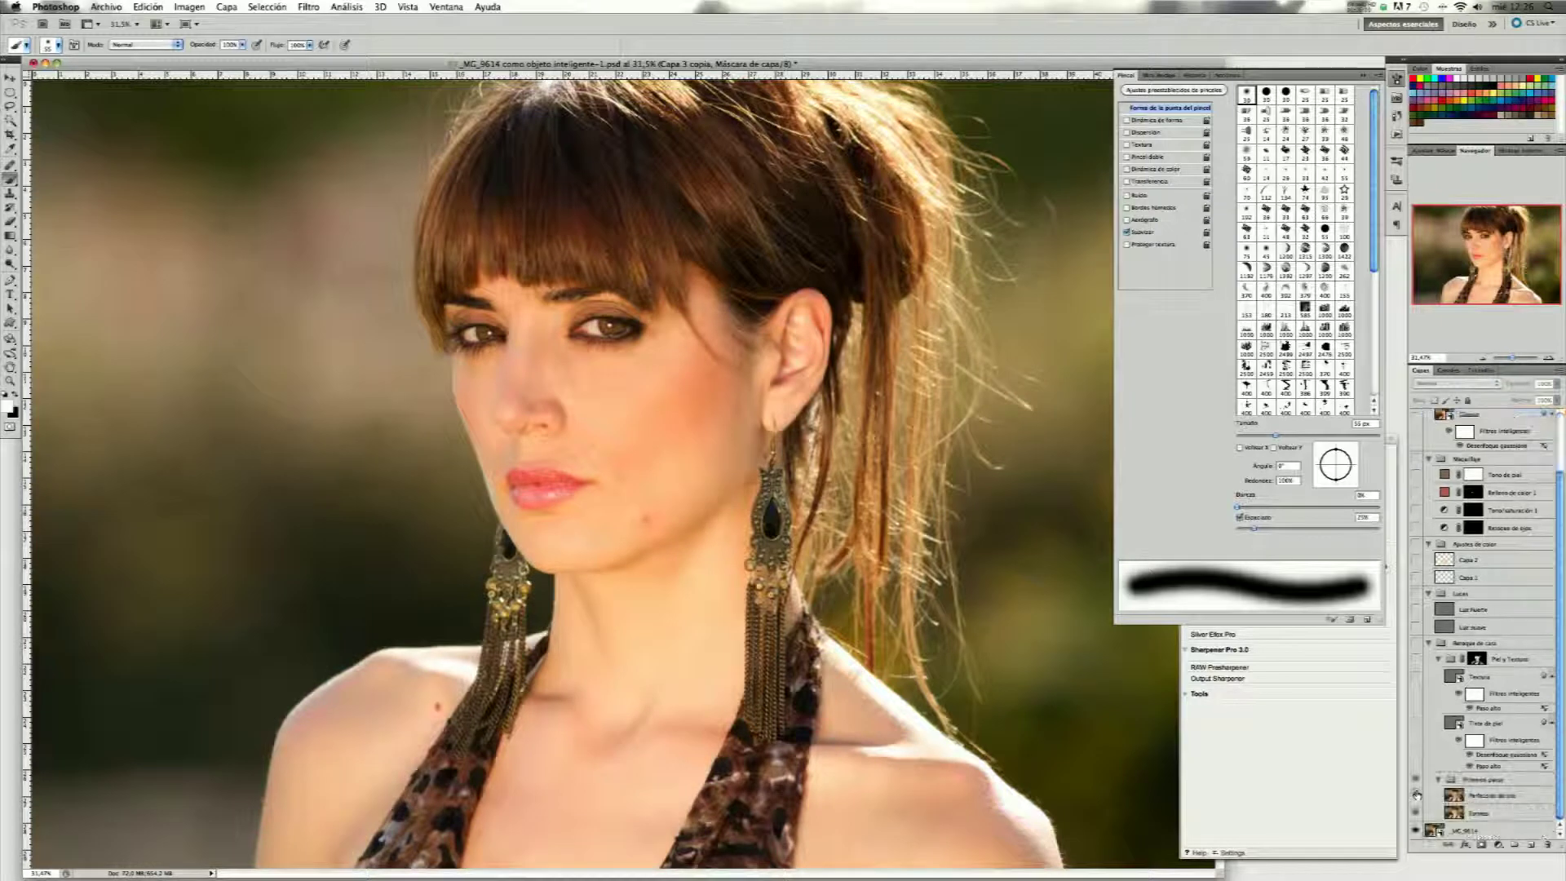
click(1416, 777)
click(1416, 777)
click(1415, 813)
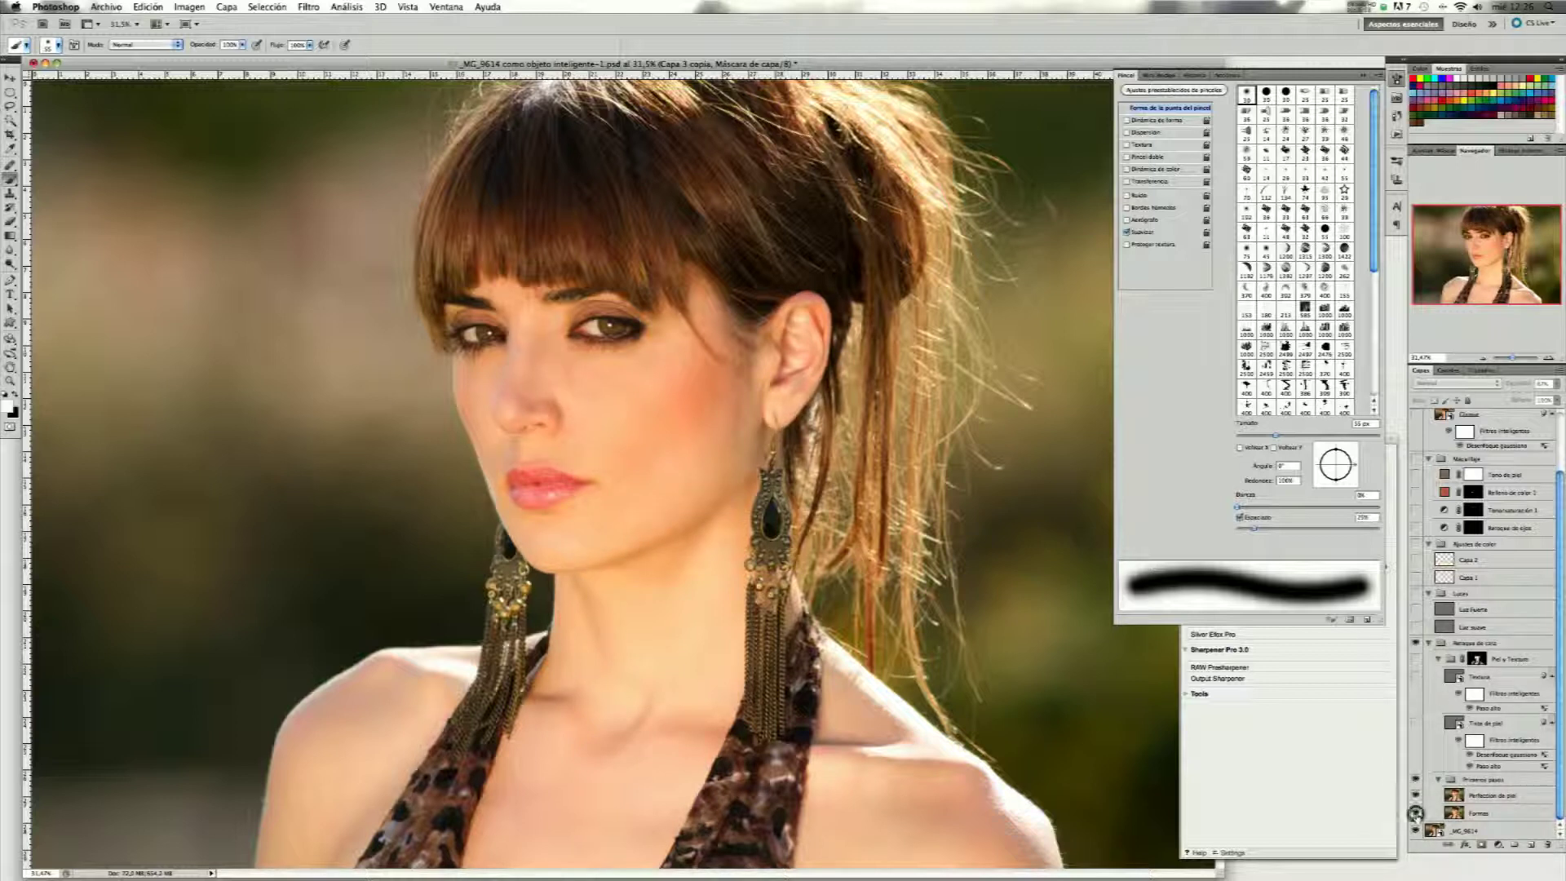
click(1415, 796)
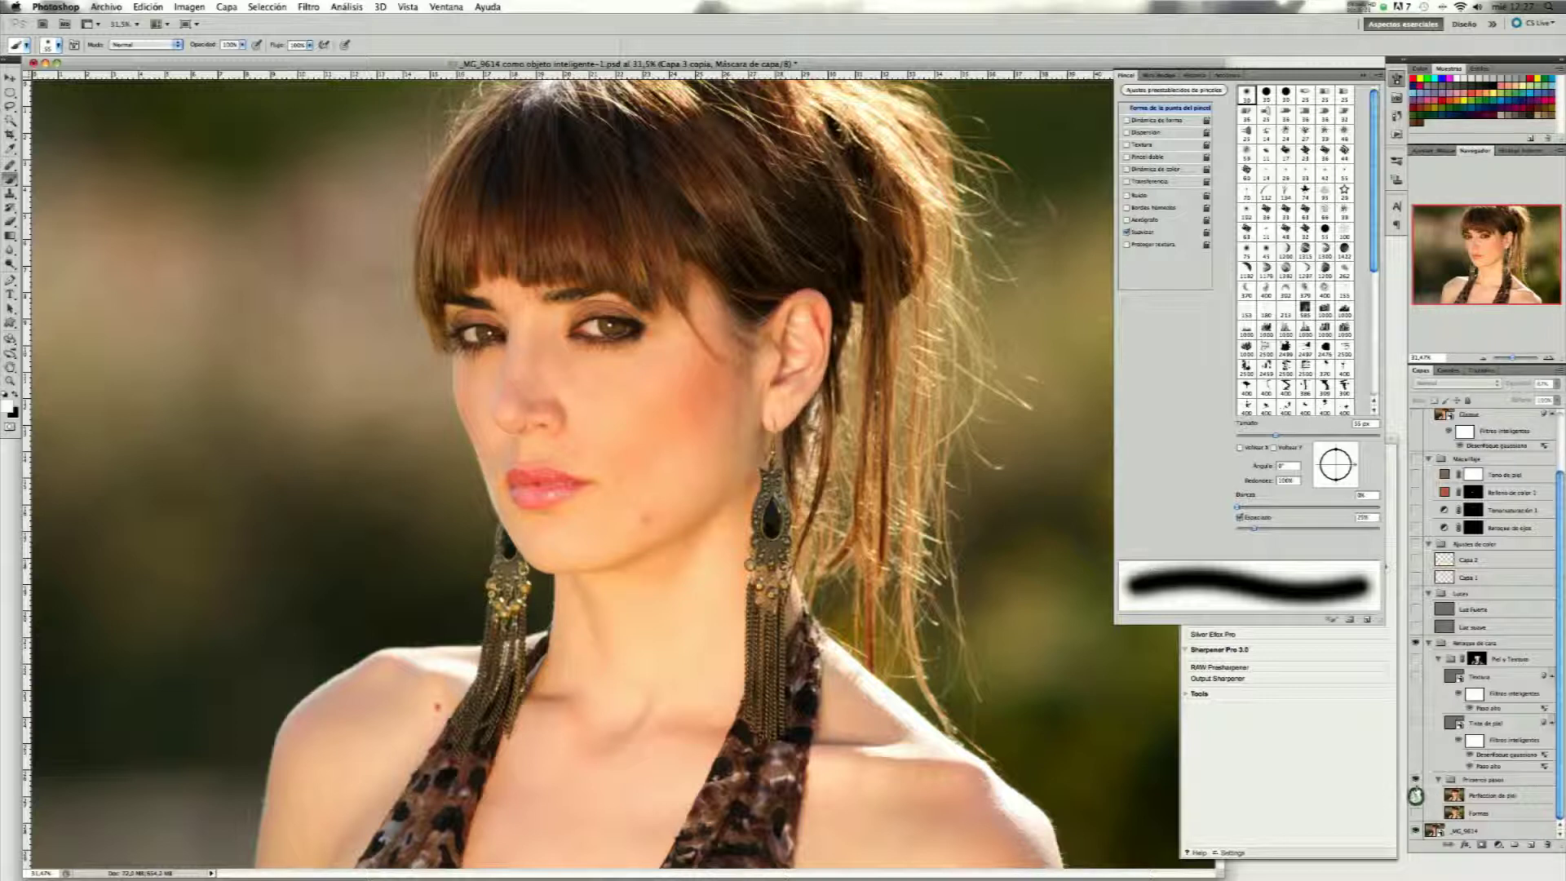
click(1415, 644)
scroll(1415, 643, up, 3)
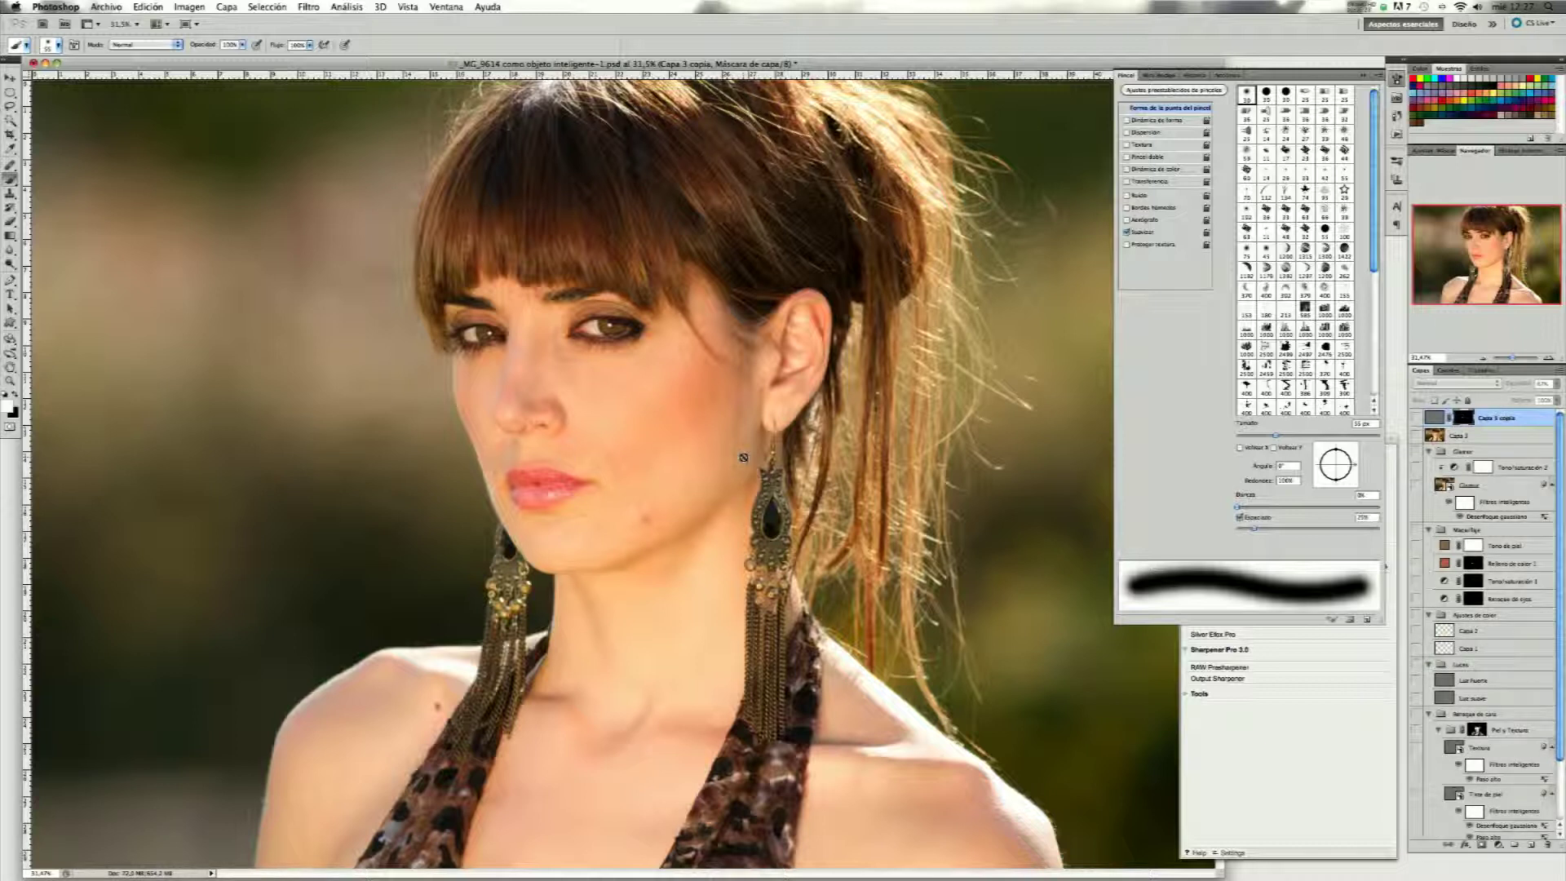
scroll(1499, 713, down, 3)
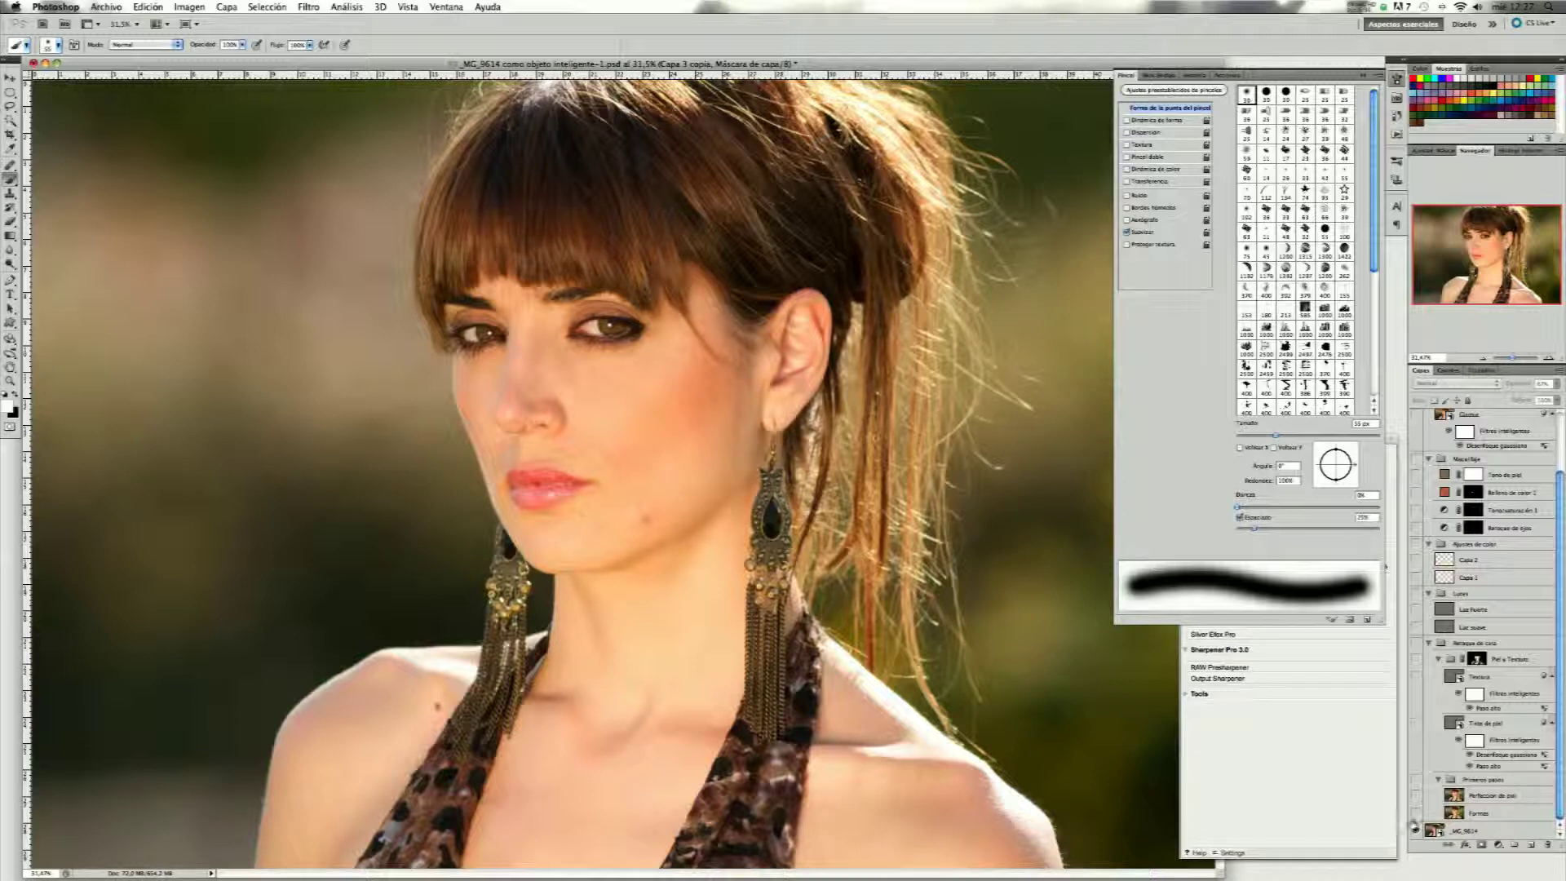
Flick Formas off and on around the ear, then hide Perfección de piel.
click(1415, 814)
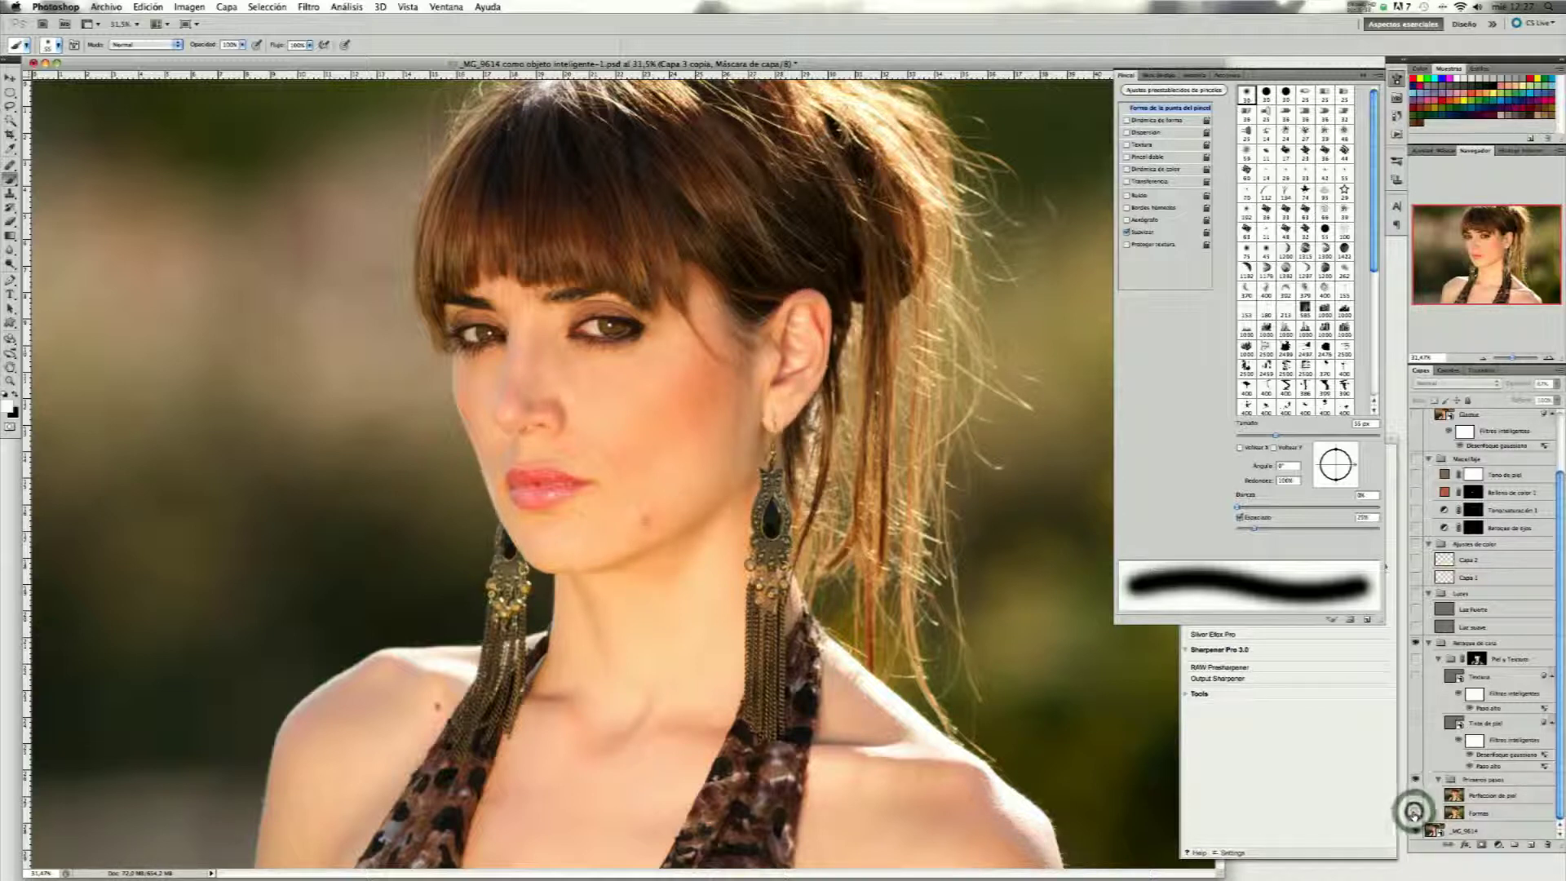
click(1414, 813)
click(1415, 814)
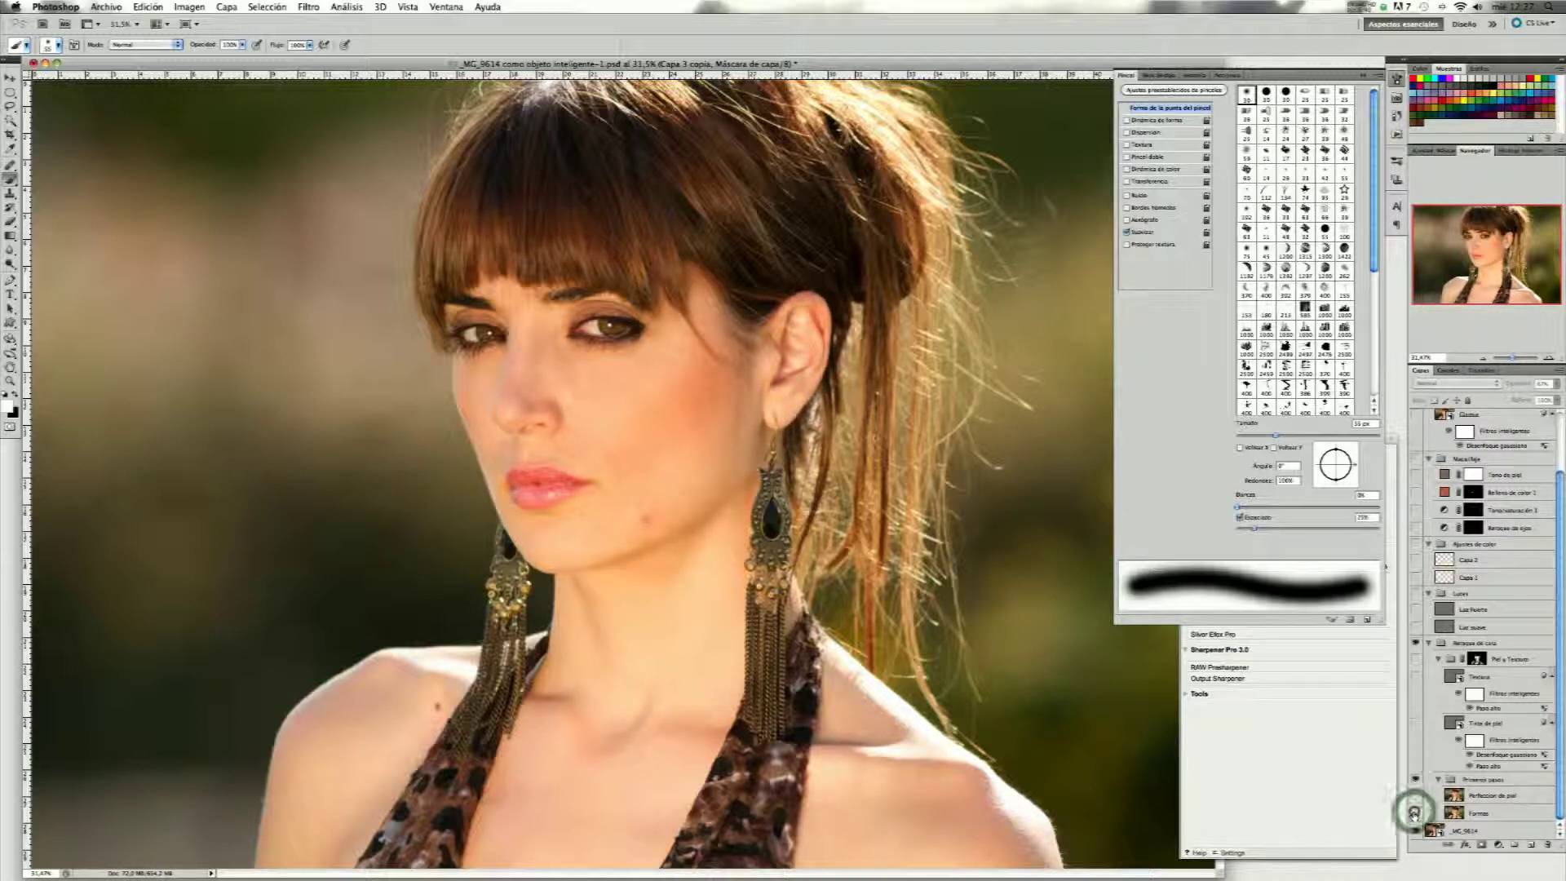
click(1415, 814)
click(1415, 813)
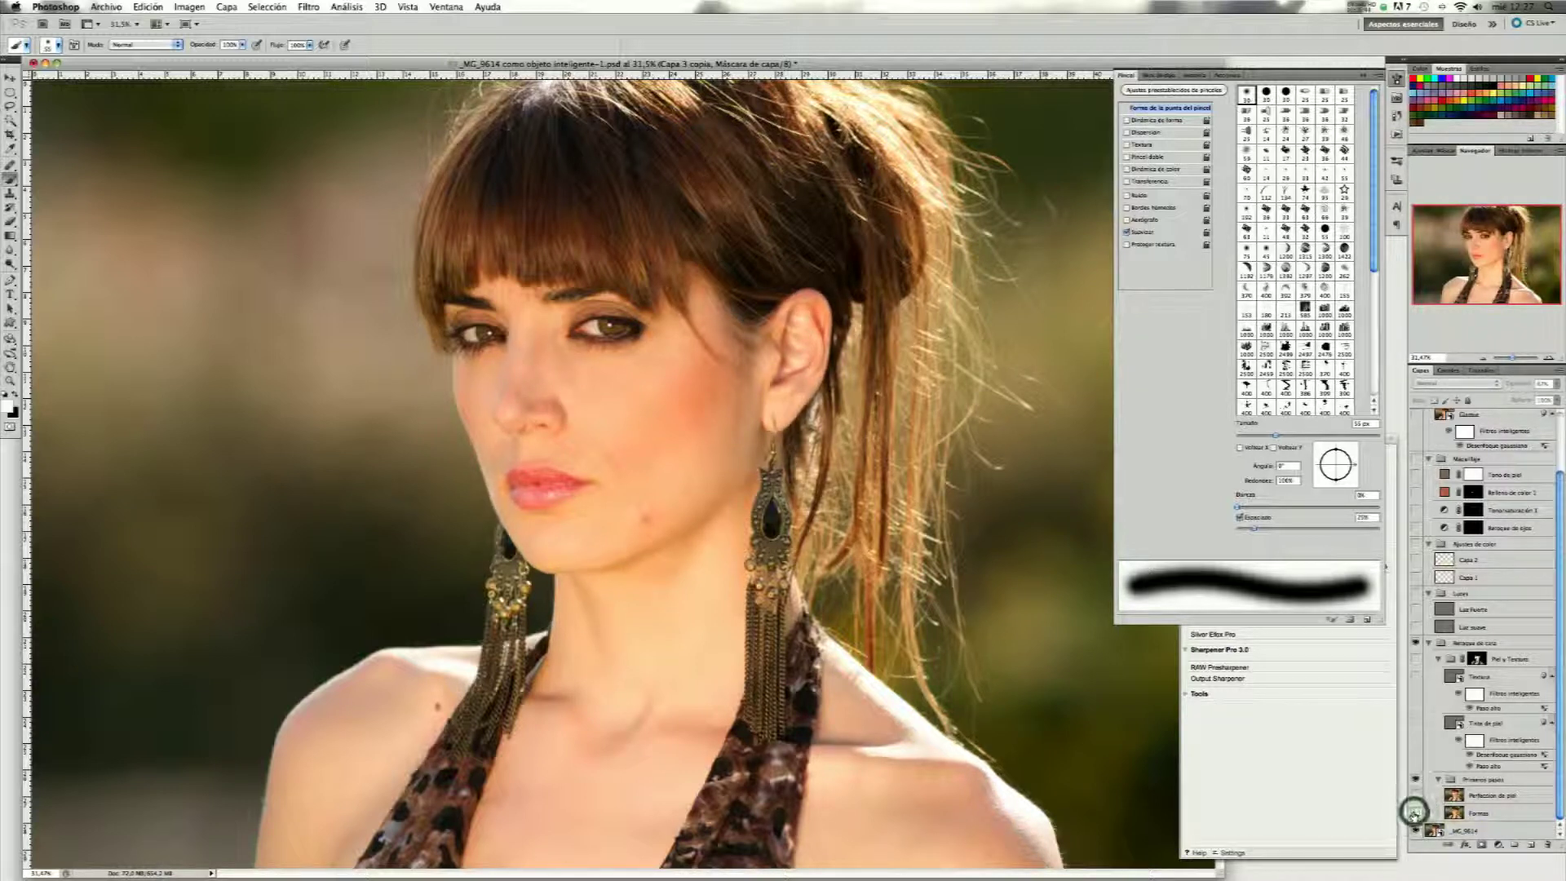
click(1415, 813)
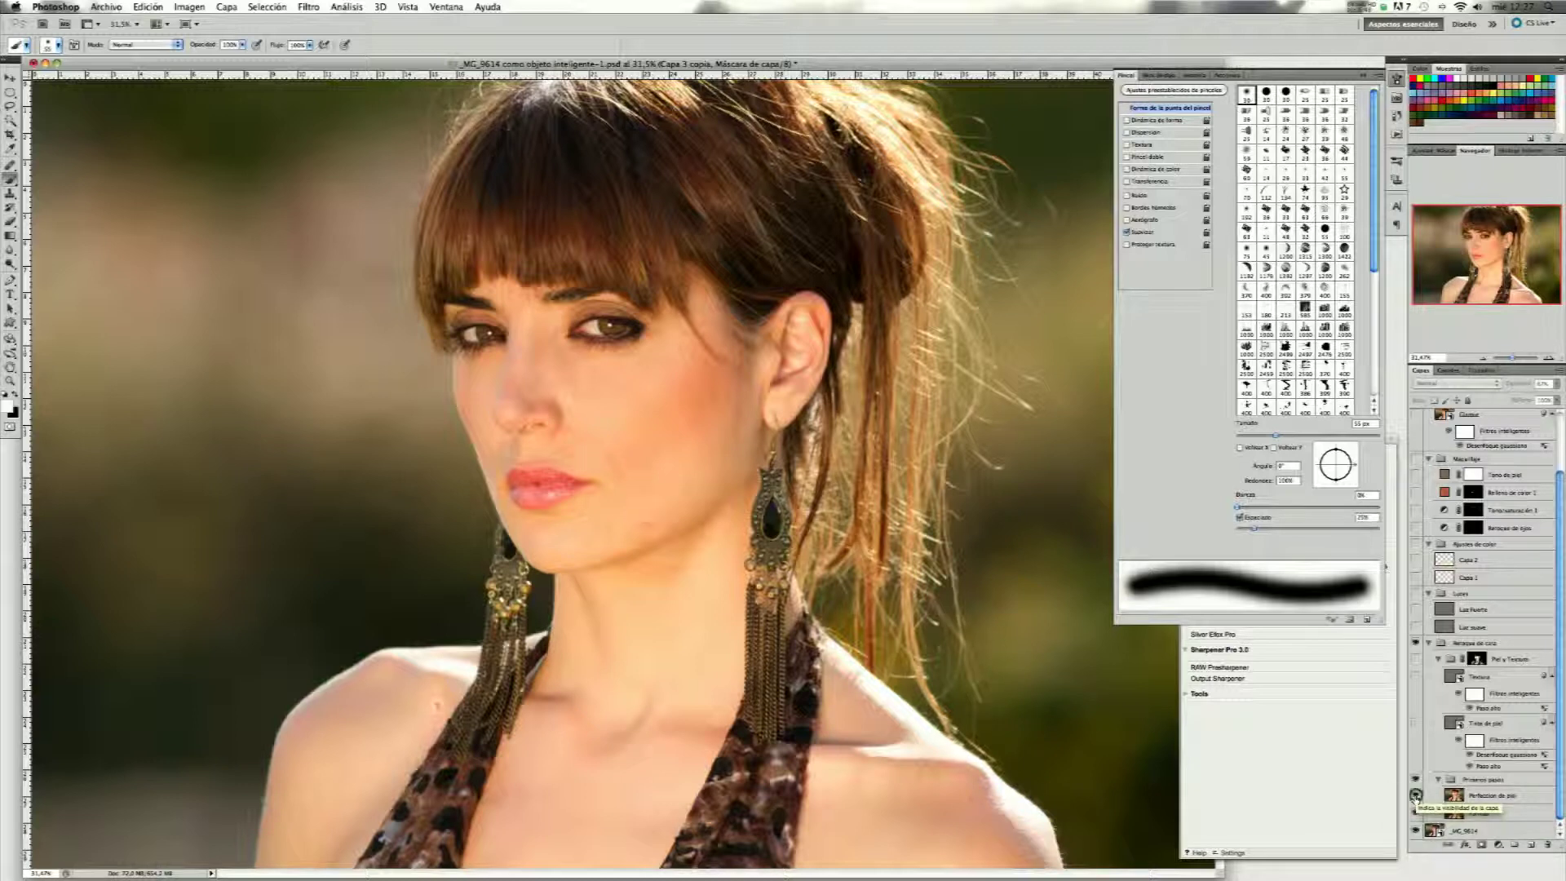
click(1415, 795)
Show Perfección de piel, Tinte de piel, Textura and the Piel y Textura group again.
click(1415, 796)
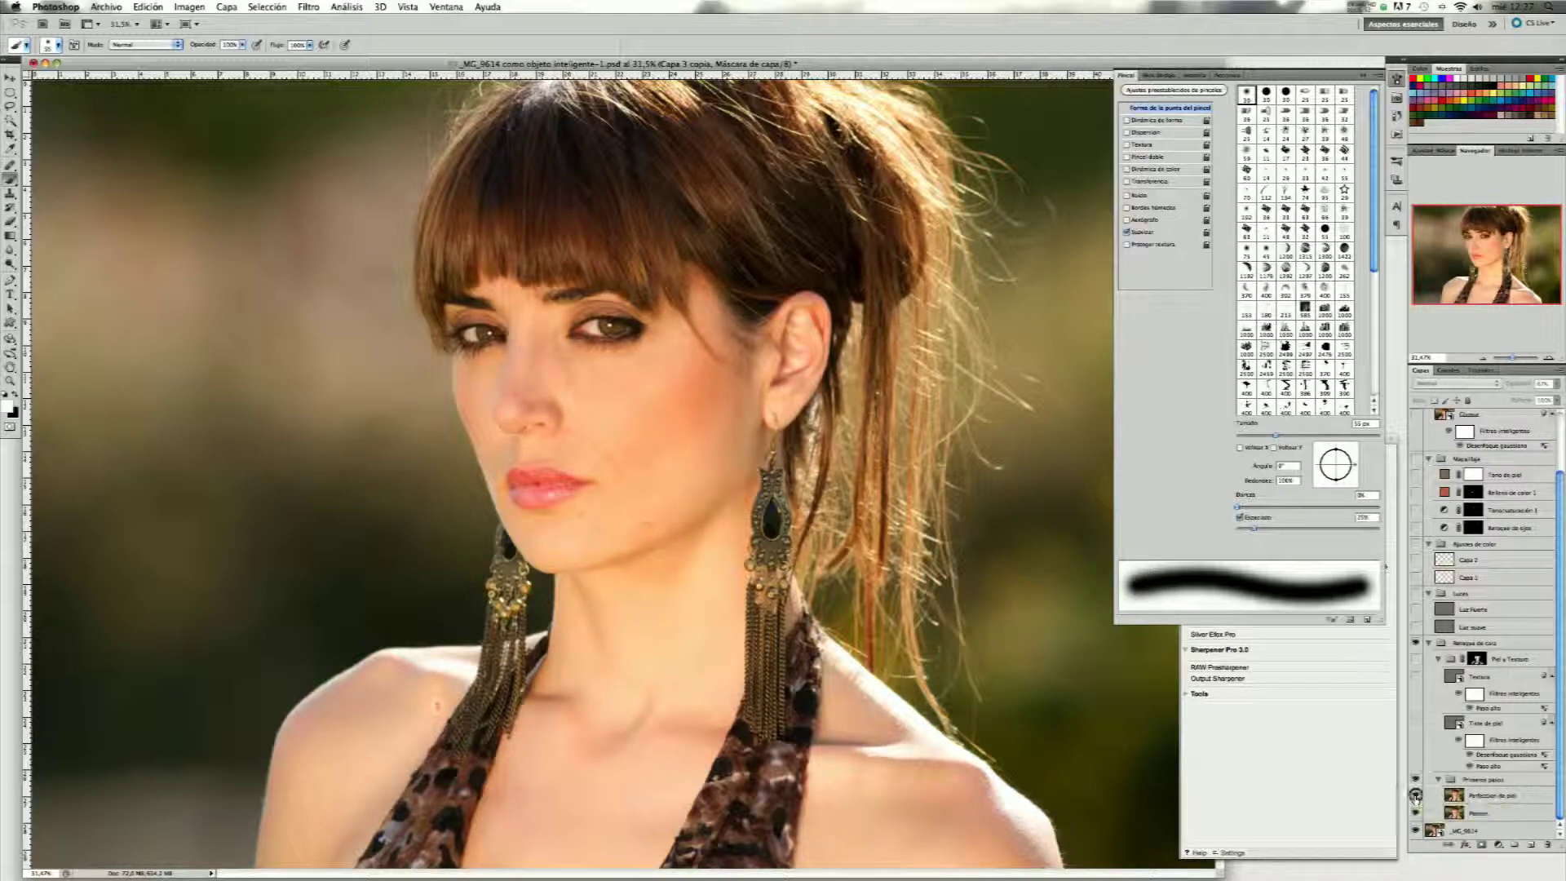
click(1416, 723)
click(1415, 677)
click(1417, 658)
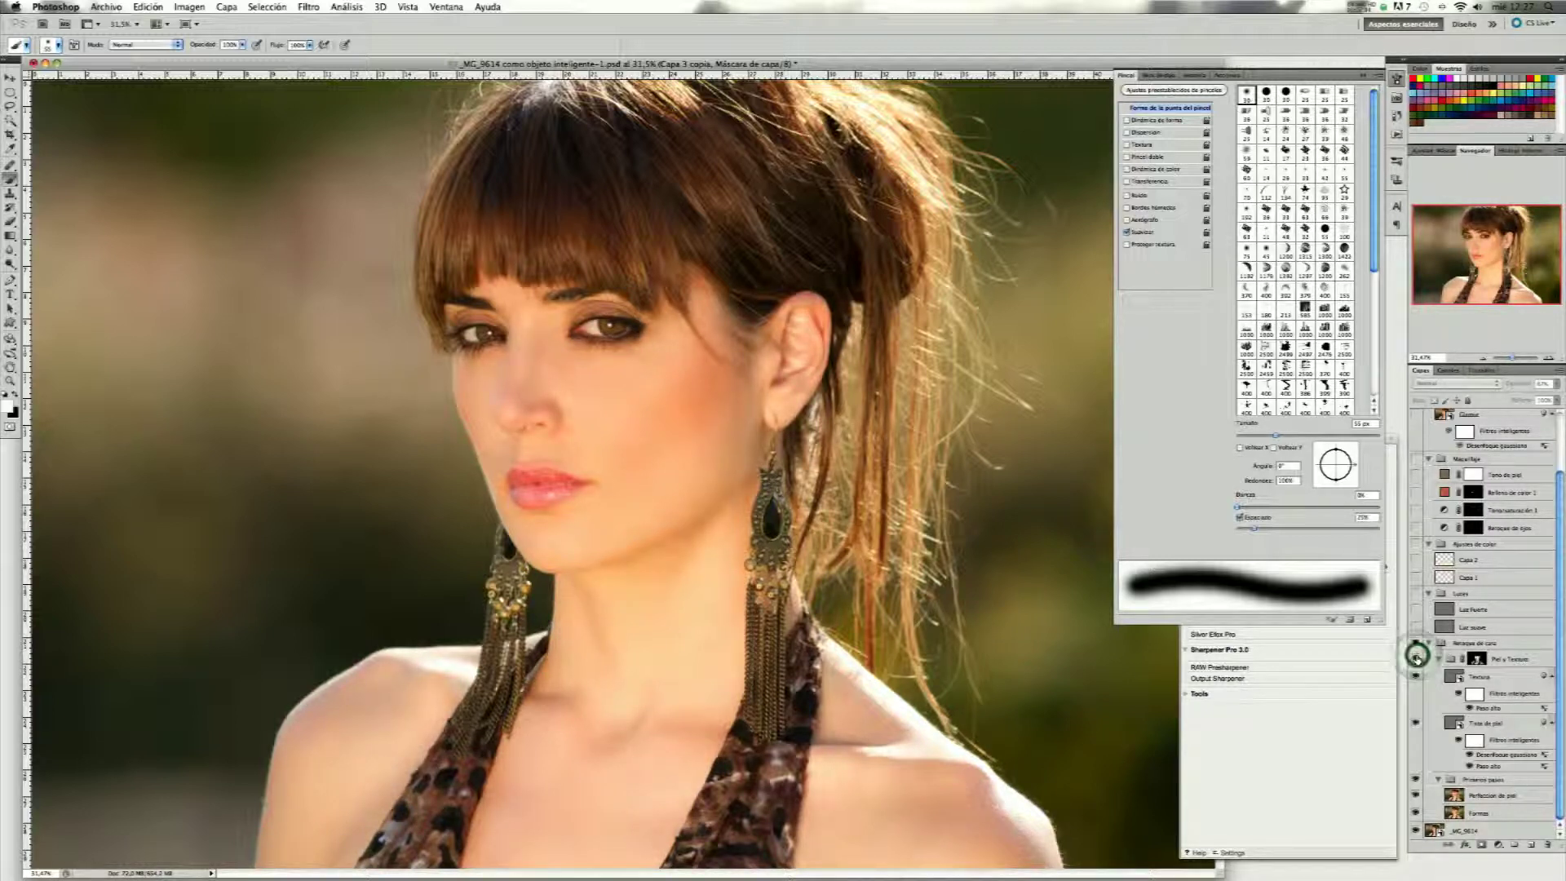
click(1416, 657)
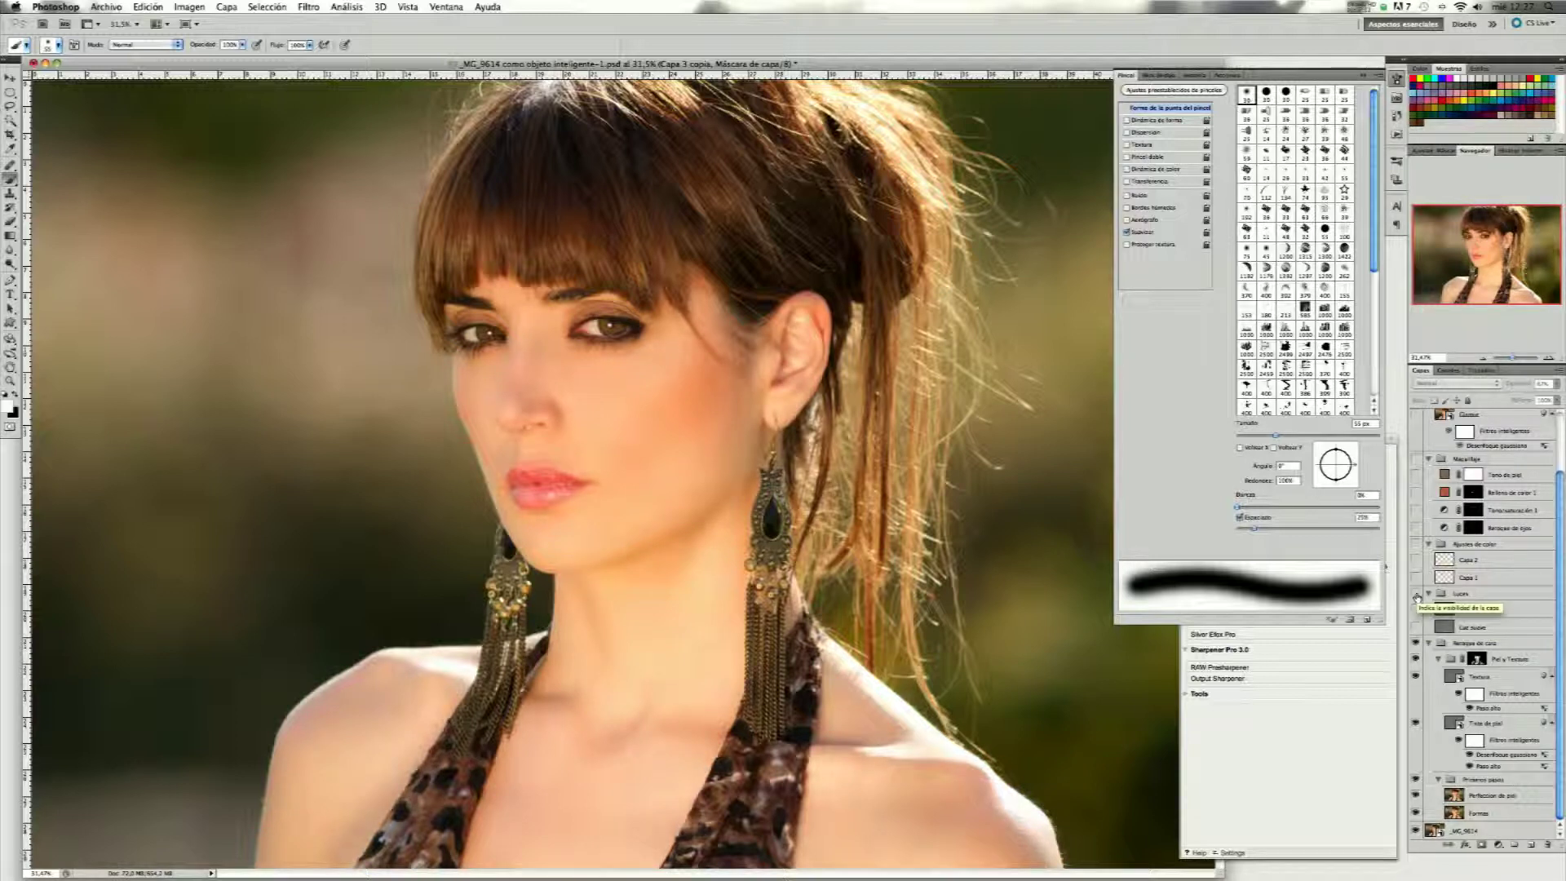
Turn on the Luces group, flicking Luz suave and Luz fuerte to compare the lighting.
click(1416, 594)
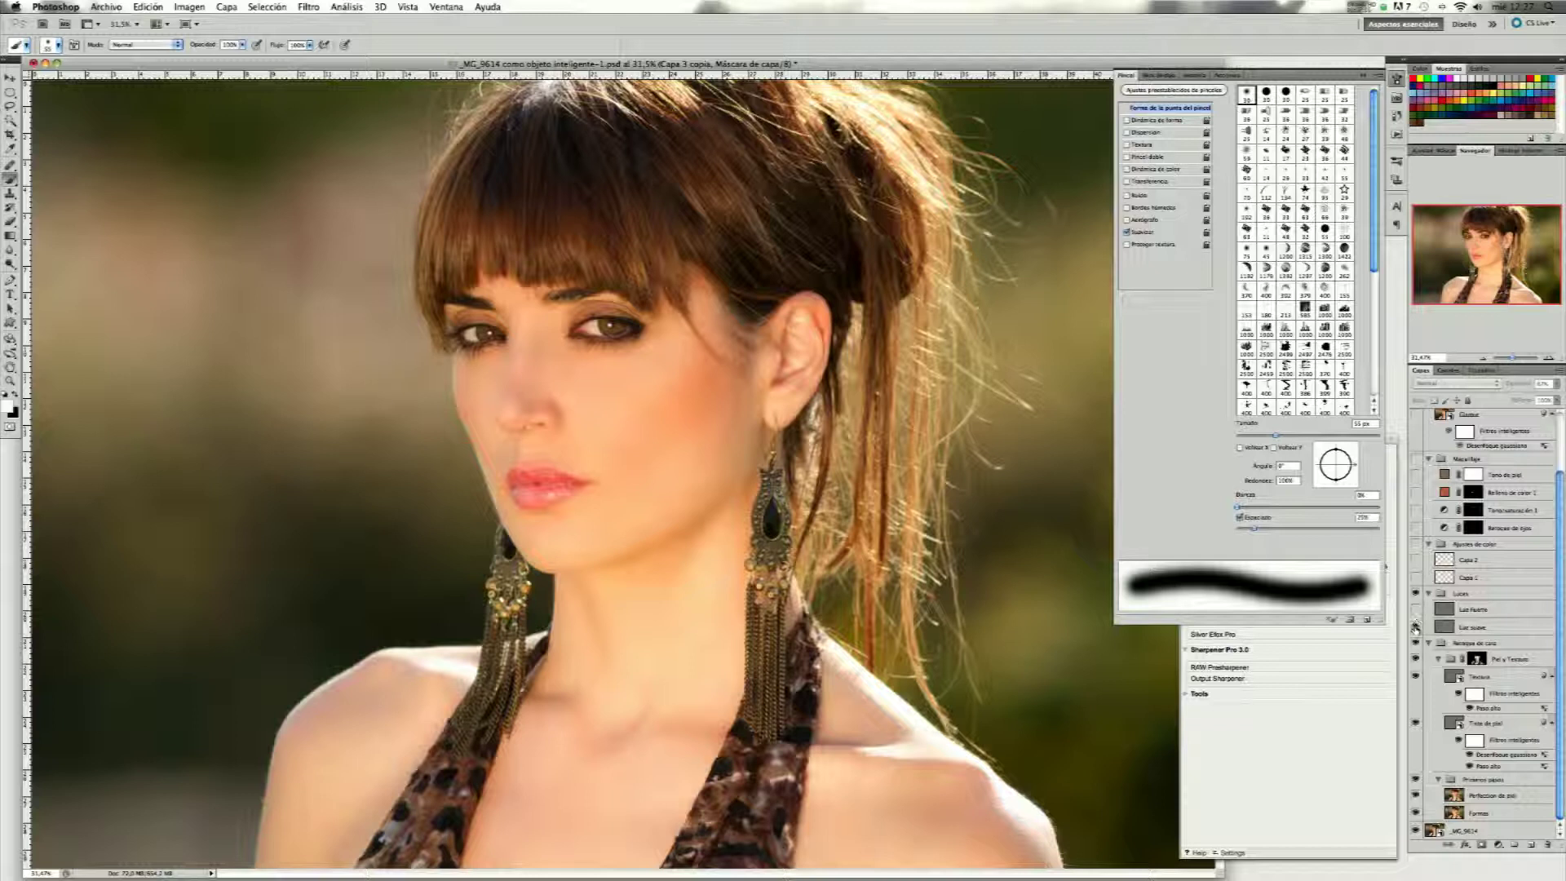
click(1415, 626)
click(1415, 627)
click(1415, 609)
click(1415, 609)
click(1416, 609)
click(1415, 608)
click(1415, 602)
click(1415, 597)
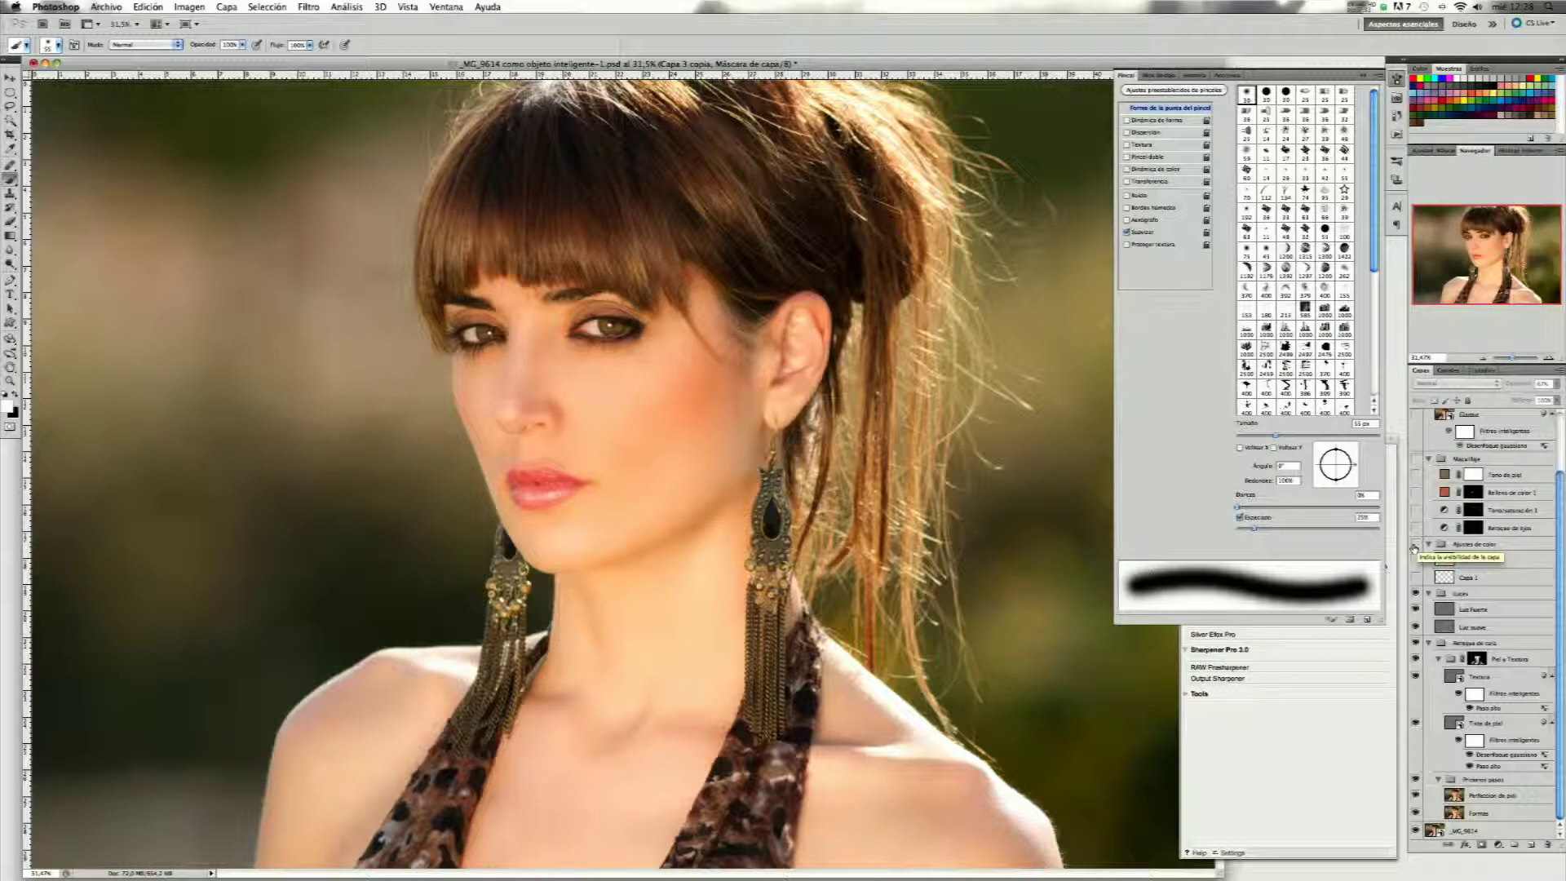
Turn on the Ajustes de color group with Capa 1 and Capa 2, comparing the colour change.
click(1414, 545)
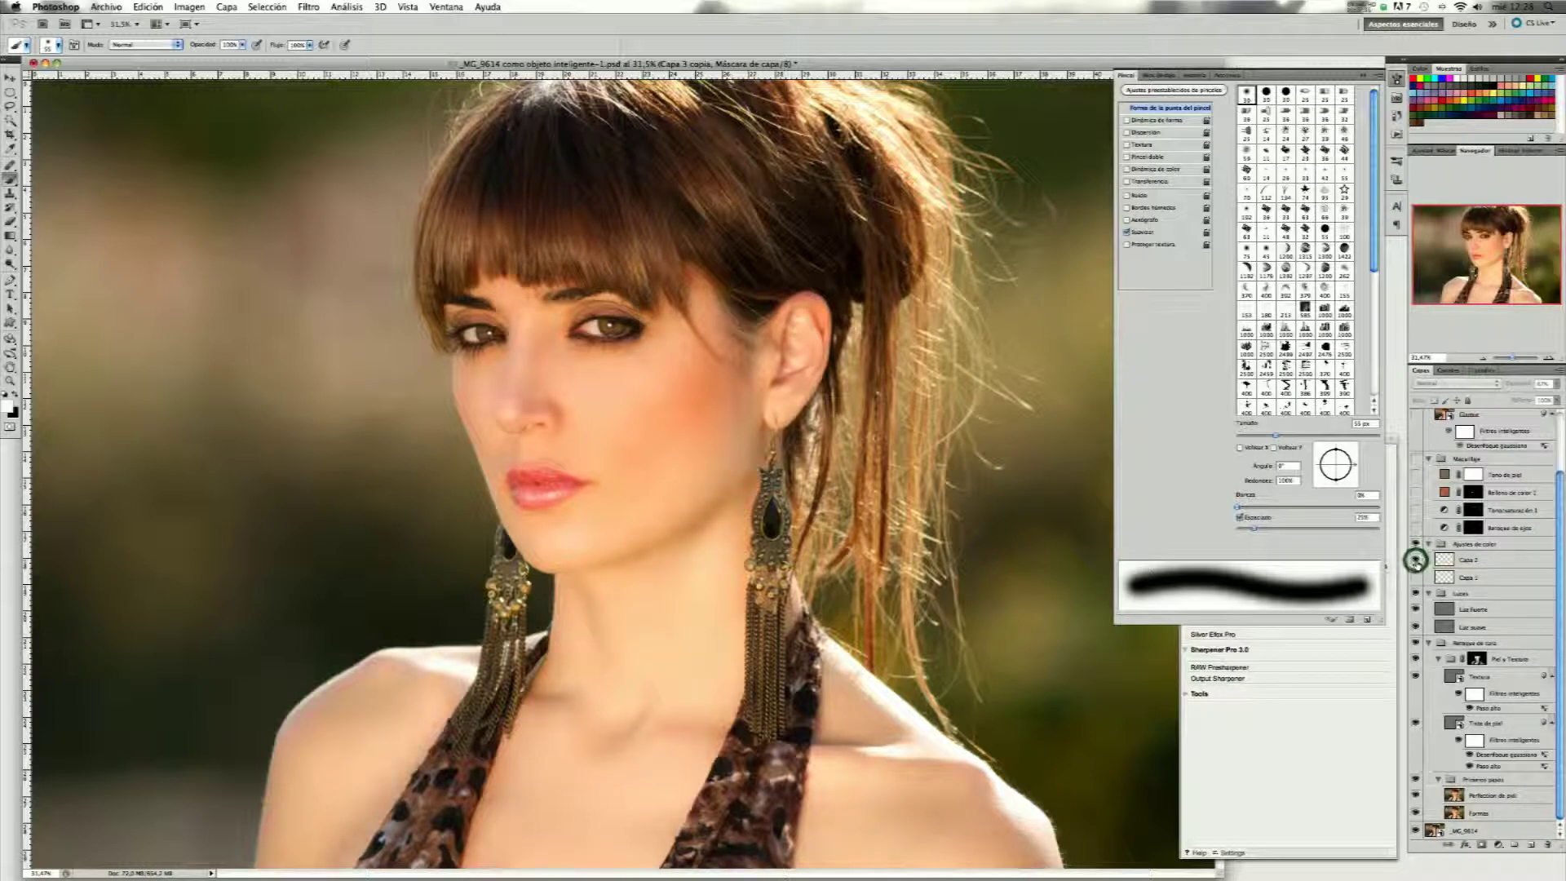
click(1415, 560)
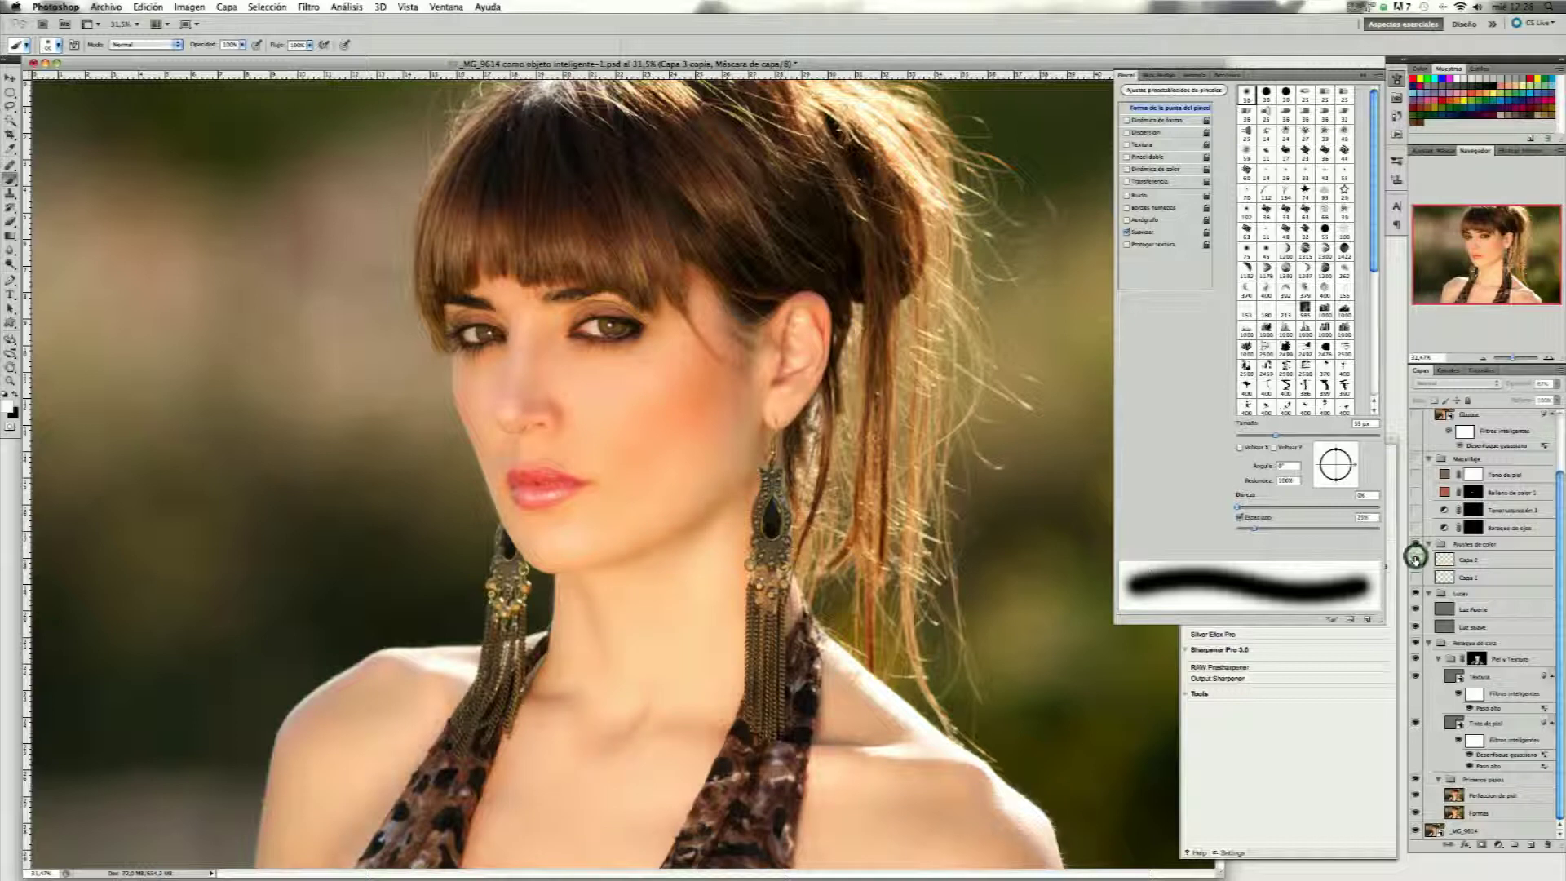
click(1416, 575)
click(1417, 543)
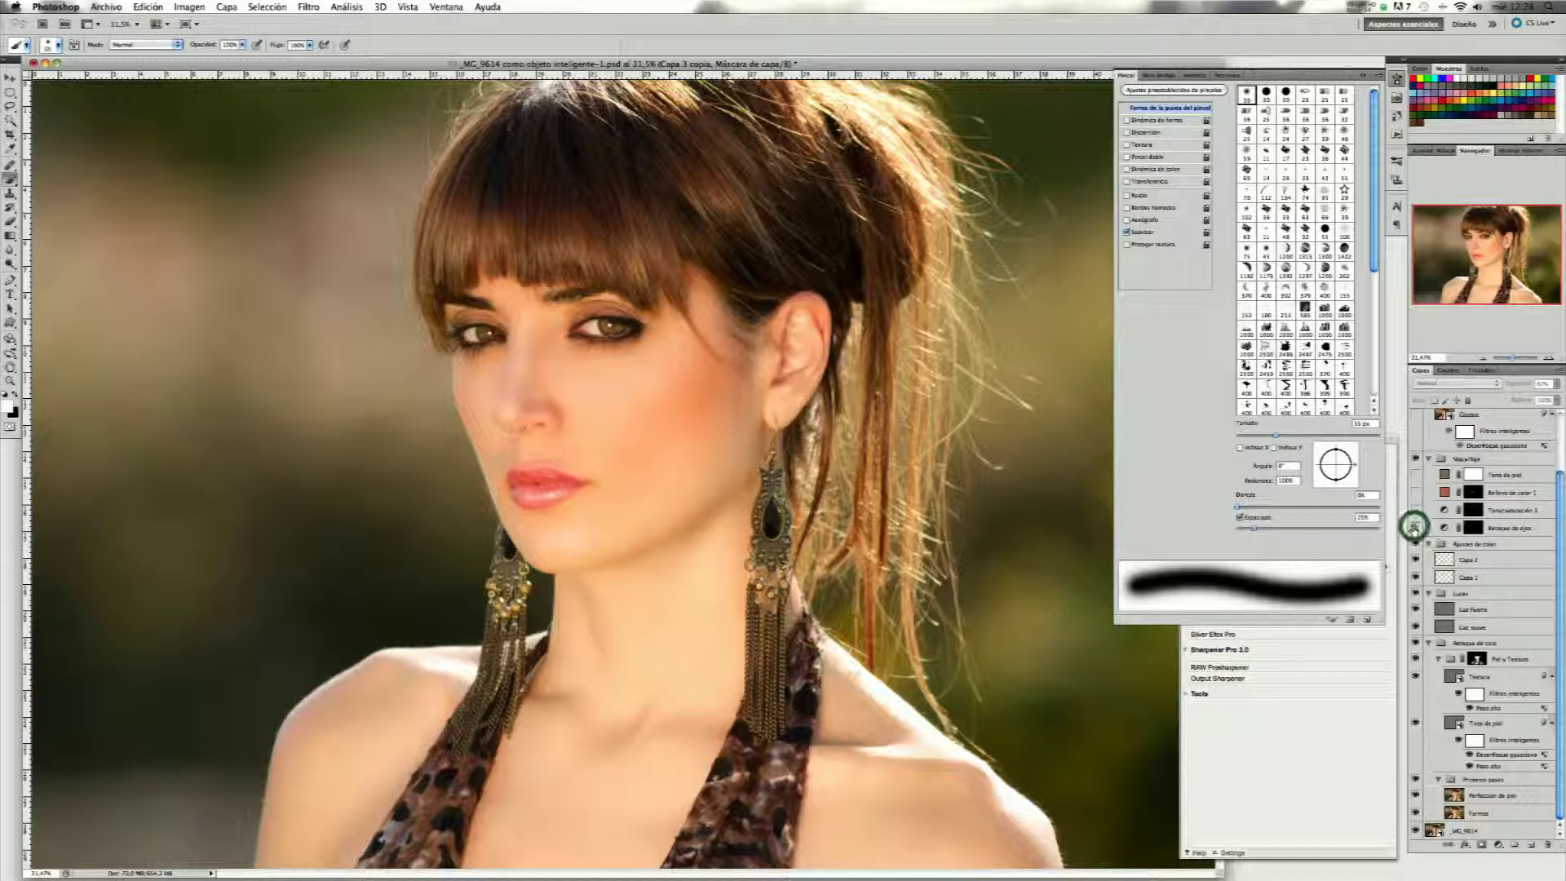
Toggle Retoque de ojos, Relleno de color 1 and the Maquillaje group to compare the makeup.
click(1415, 528)
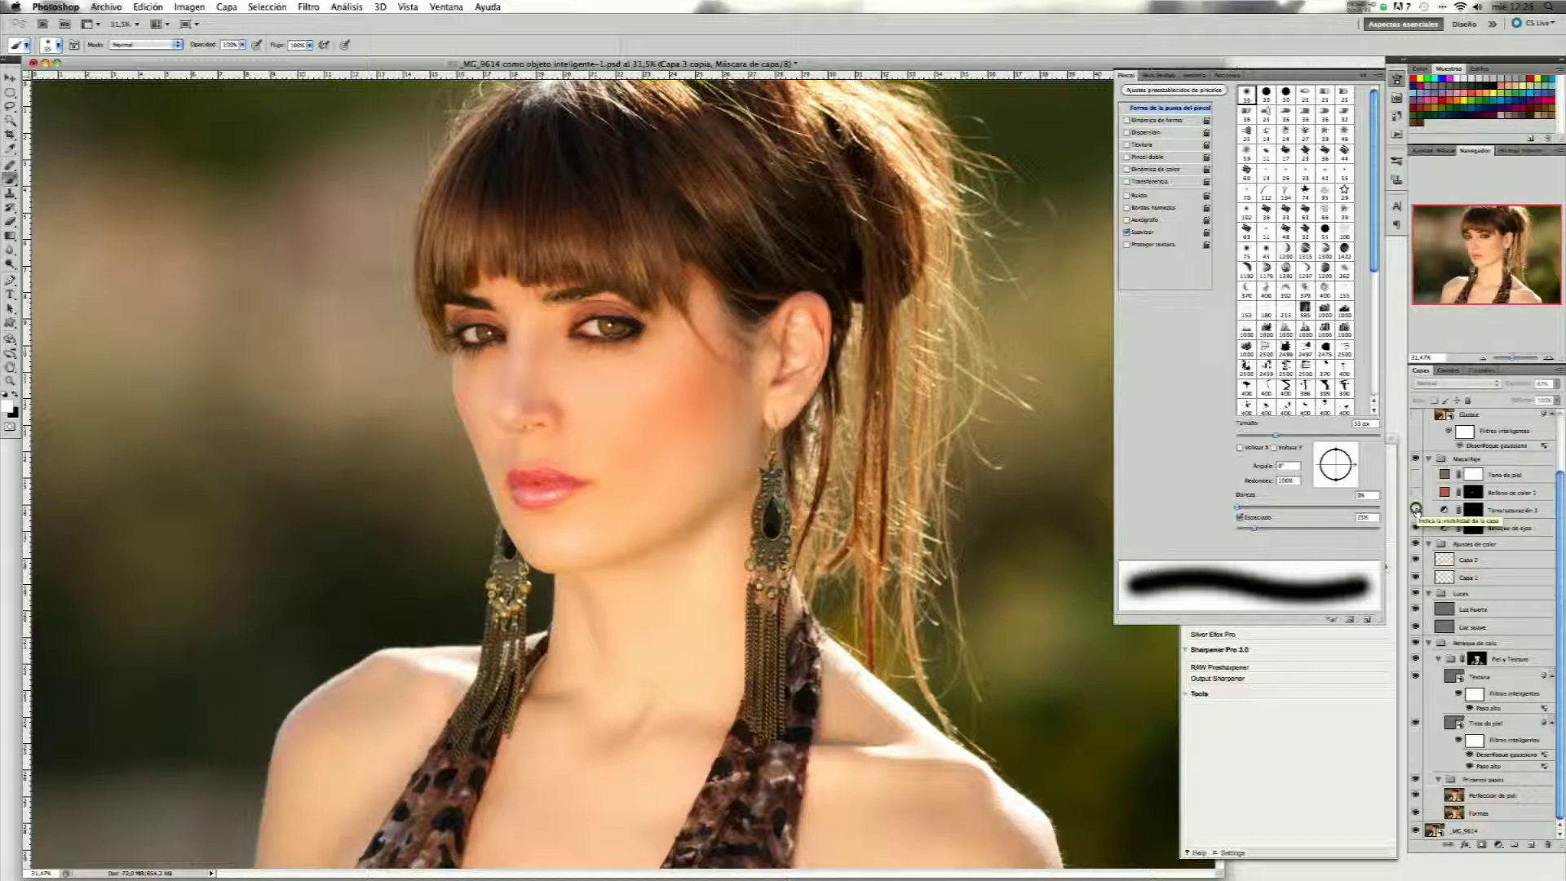
click(1416, 509)
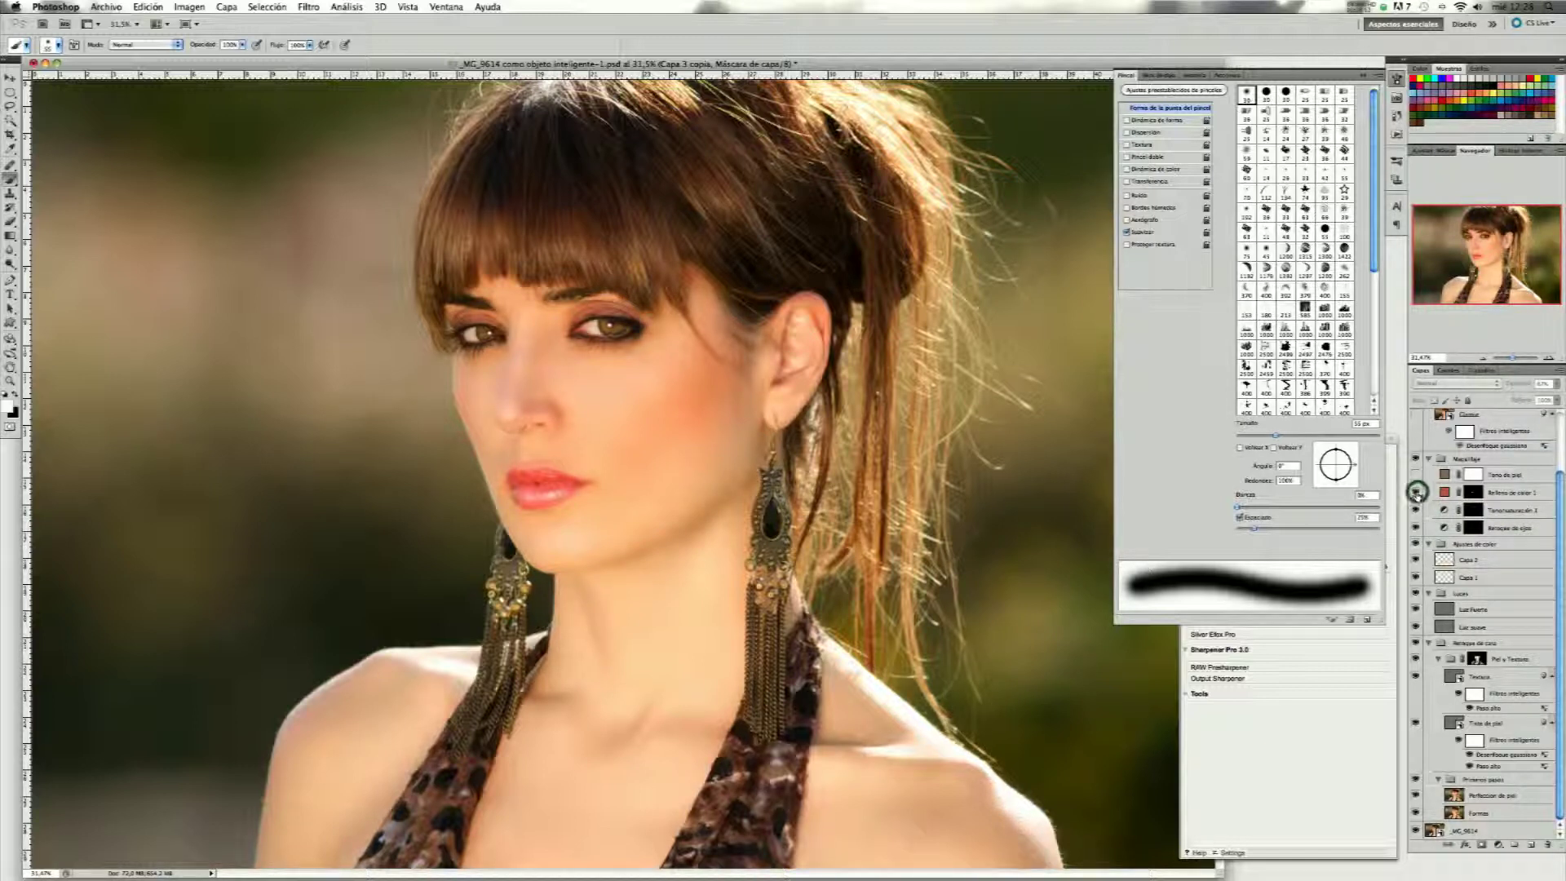
click(1417, 492)
click(1417, 461)
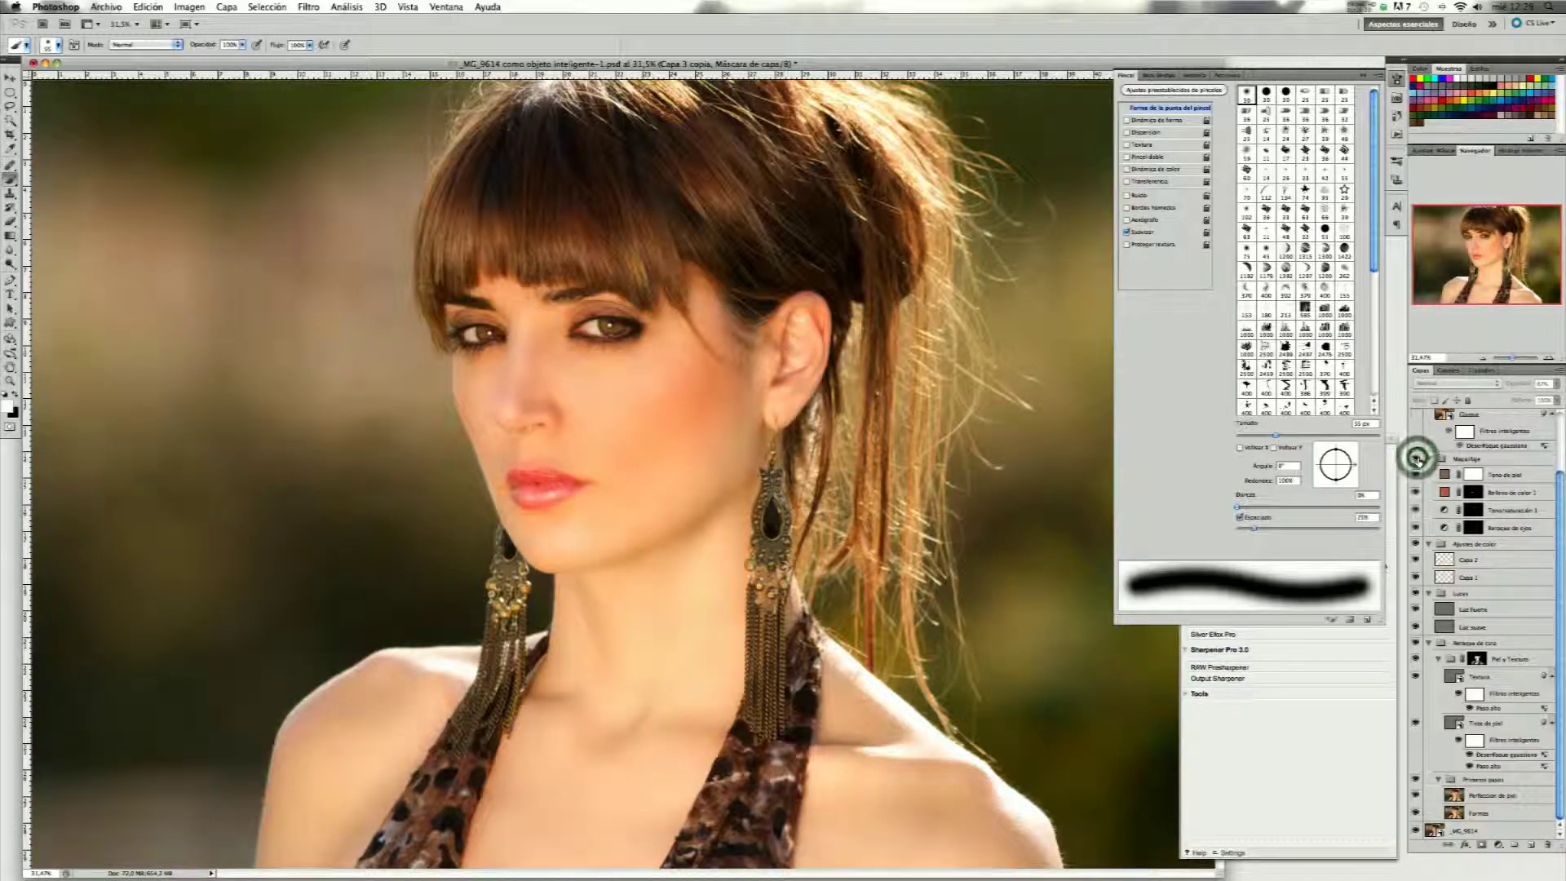
scroll(1419, 457, up, 3)
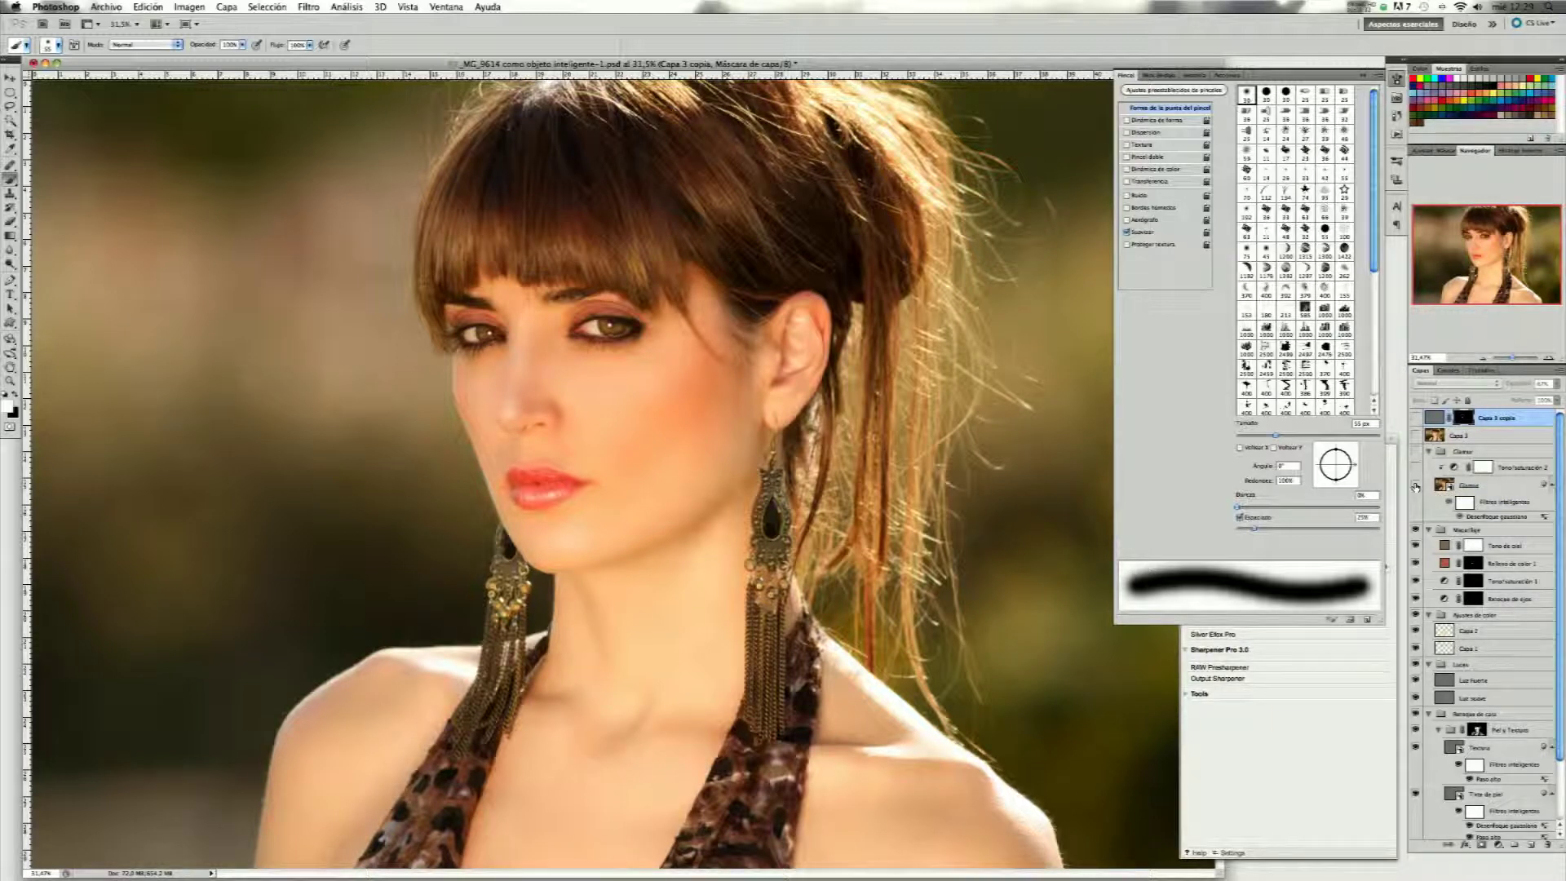
Flick the Clonar group and Capa 3 to compare, then show Capa 3 copia.
click(1415, 487)
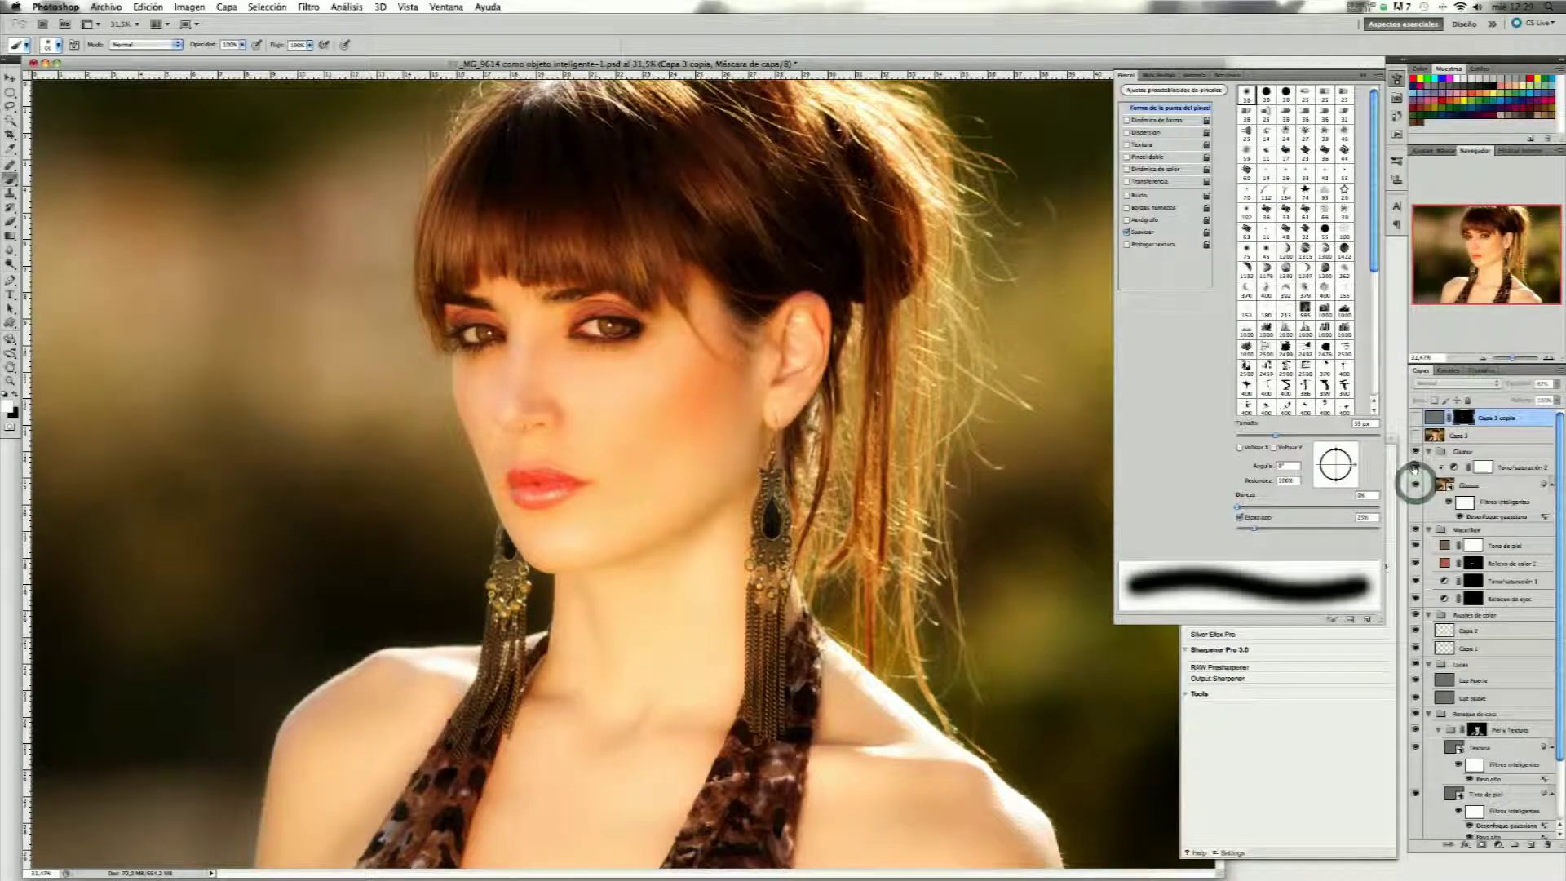
click(1415, 477)
click(1415, 462)
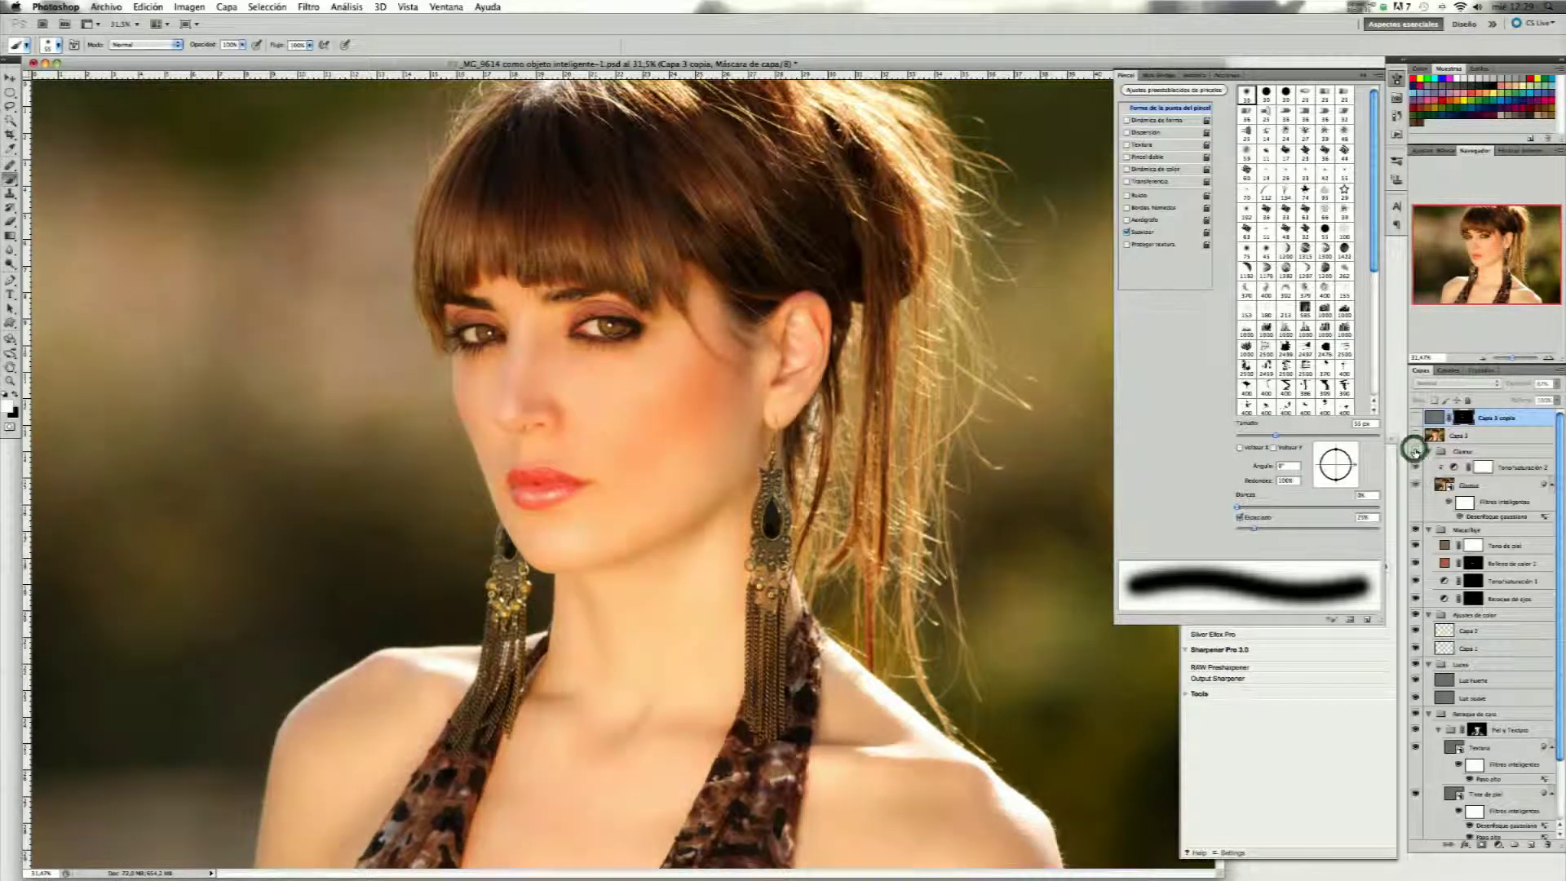
click(1415, 451)
click(1415, 451)
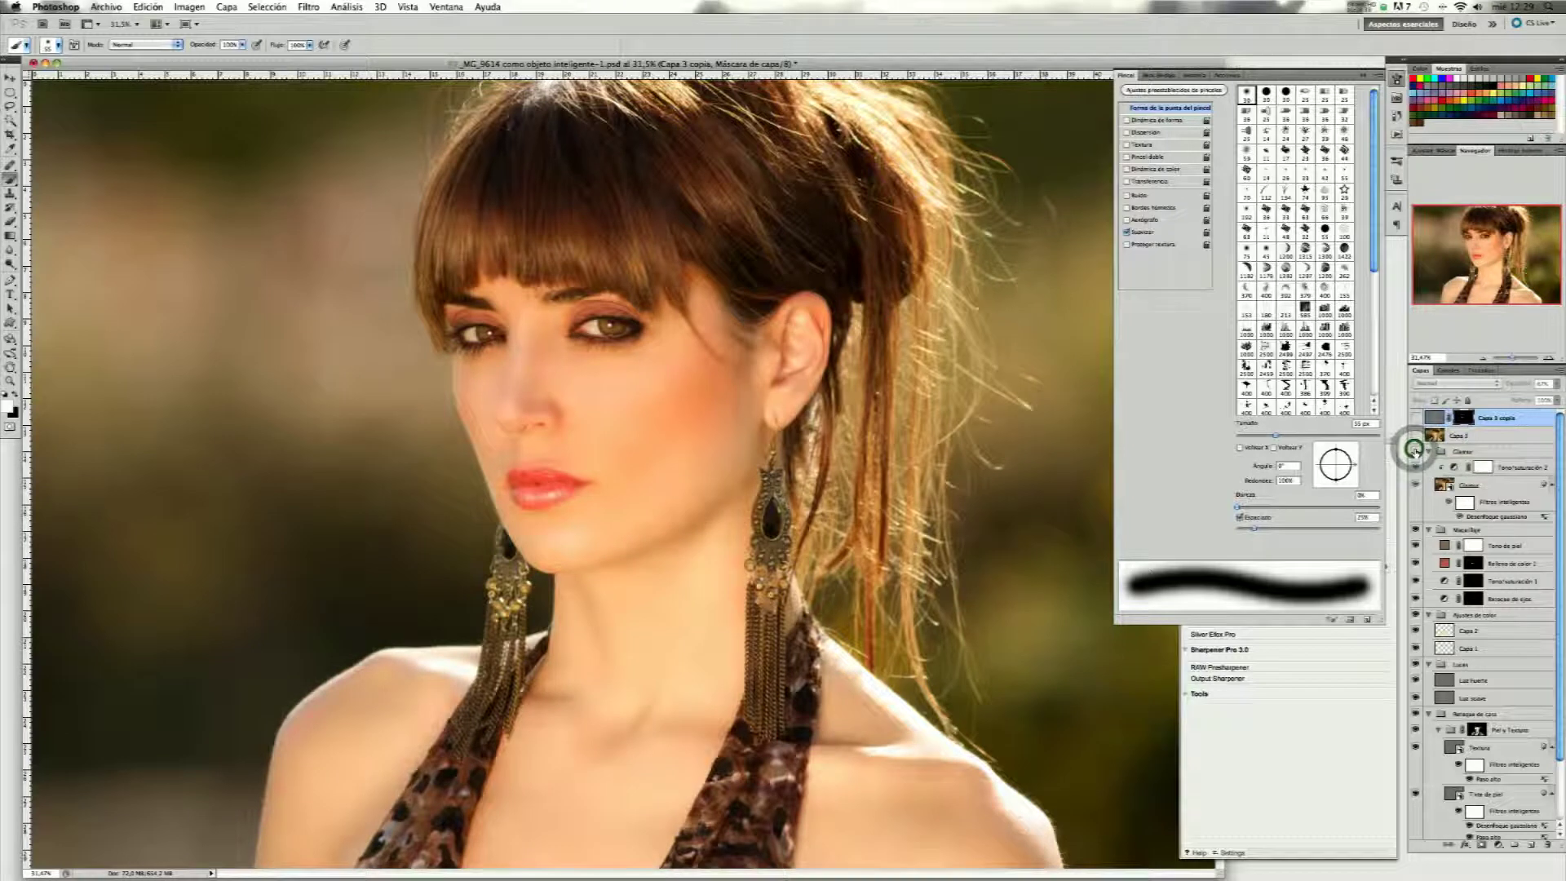
click(1416, 448)
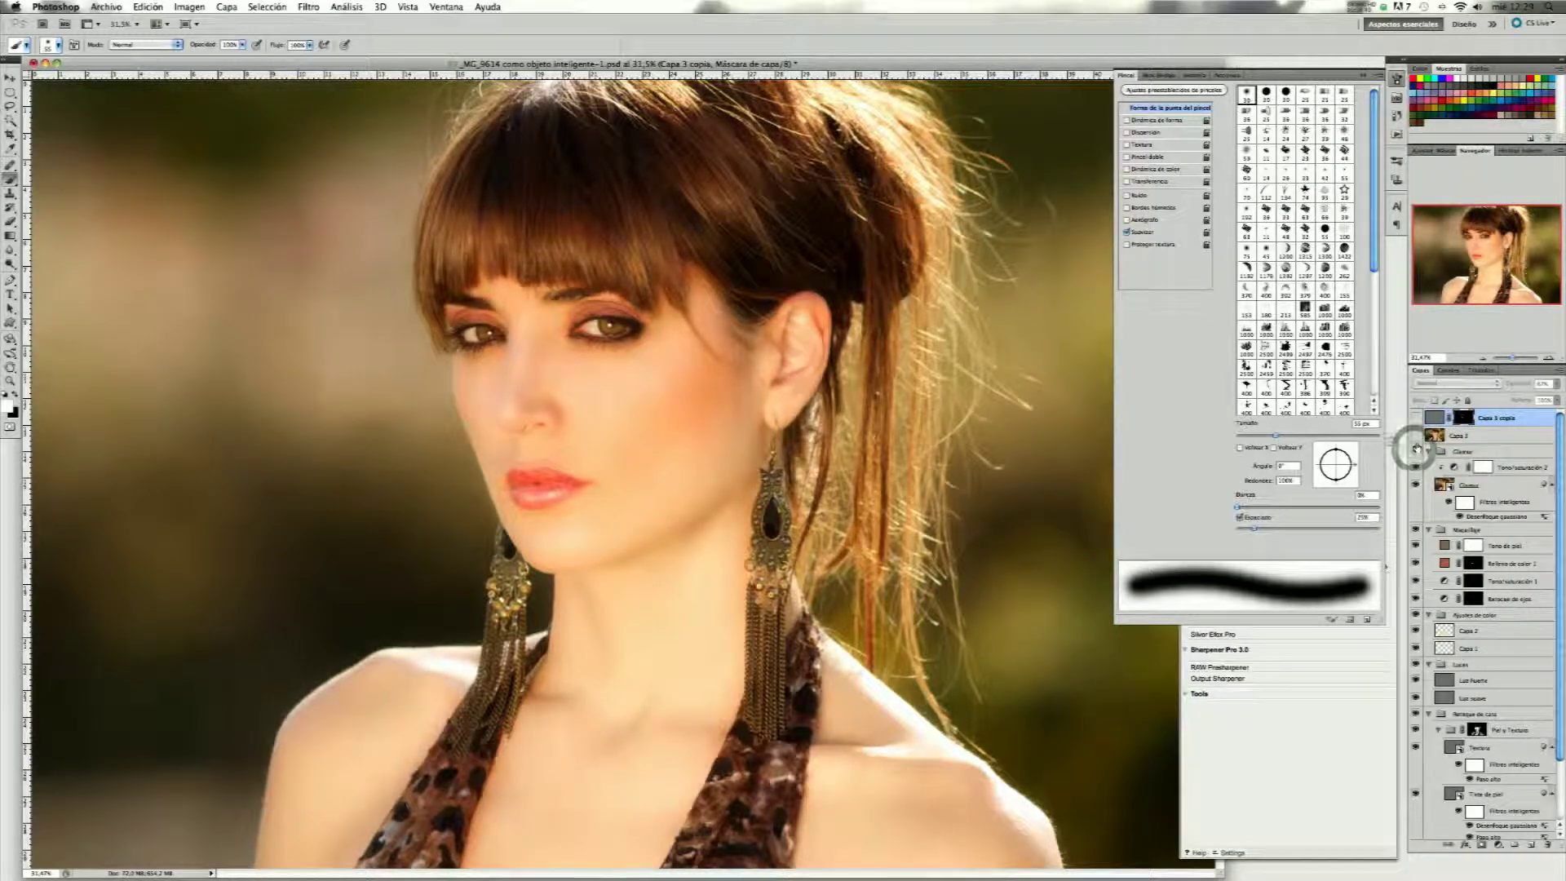
click(1415, 418)
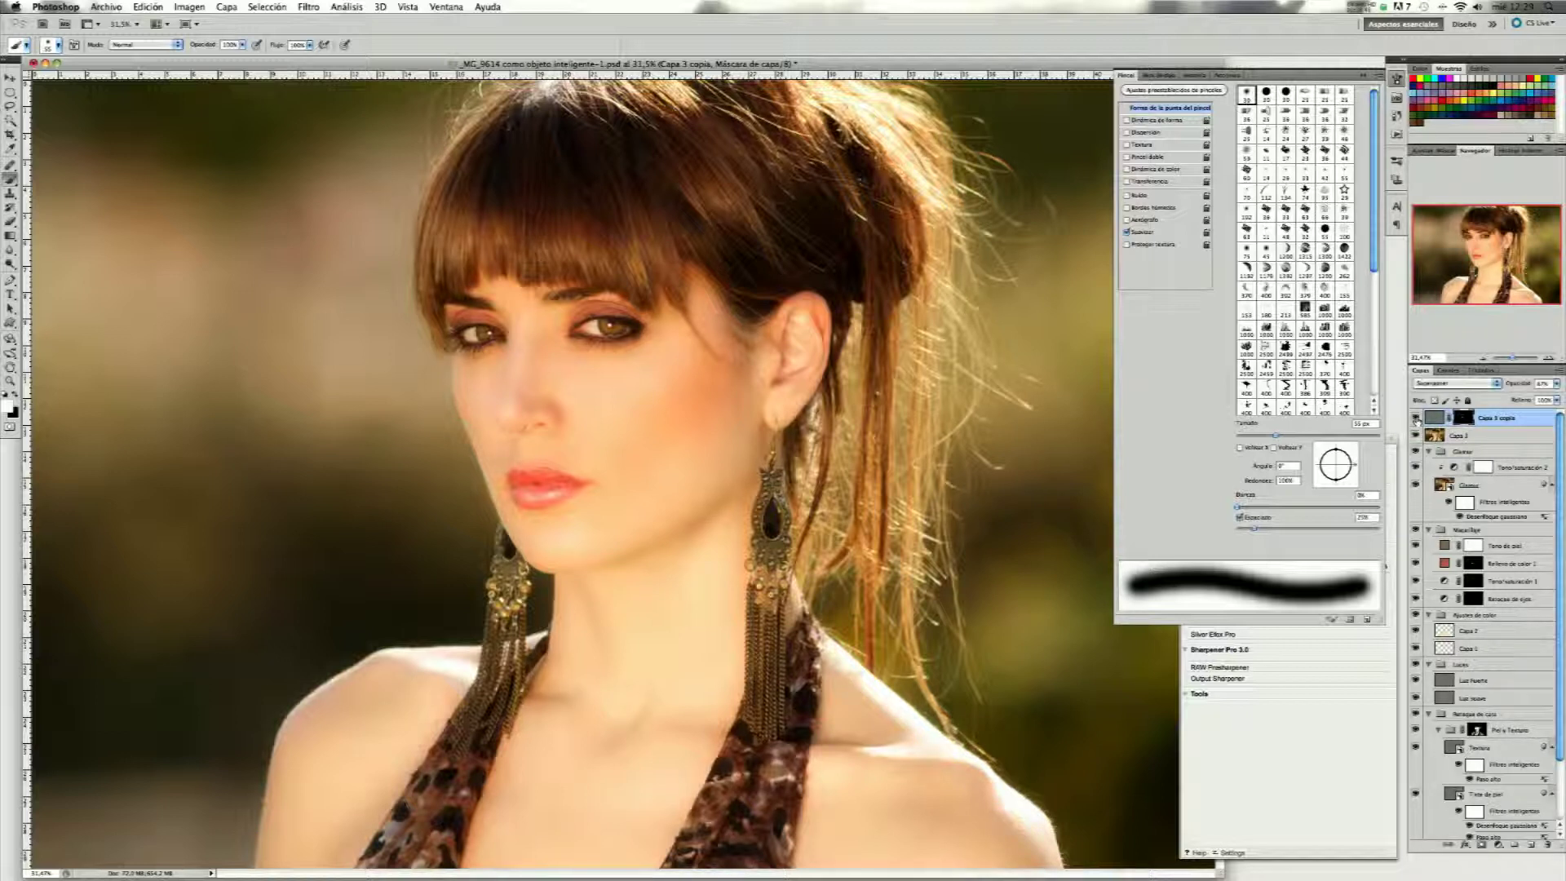
Collapse all layer groups and hide then reshow every retouching layer for a before/after view.
click(1428, 451)
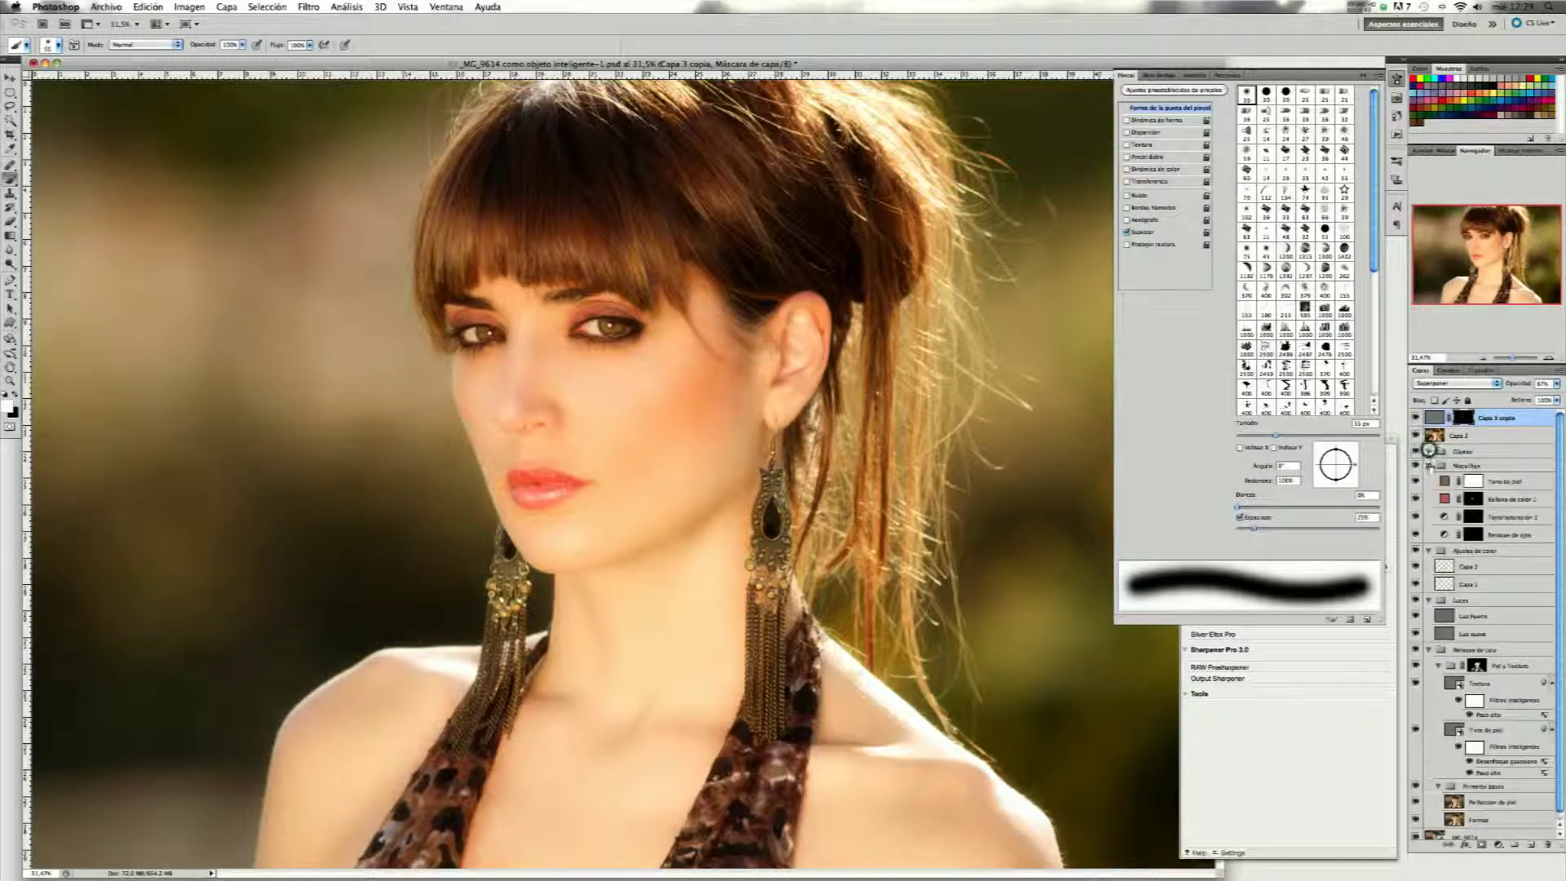
click(1429, 480)
click(1428, 495)
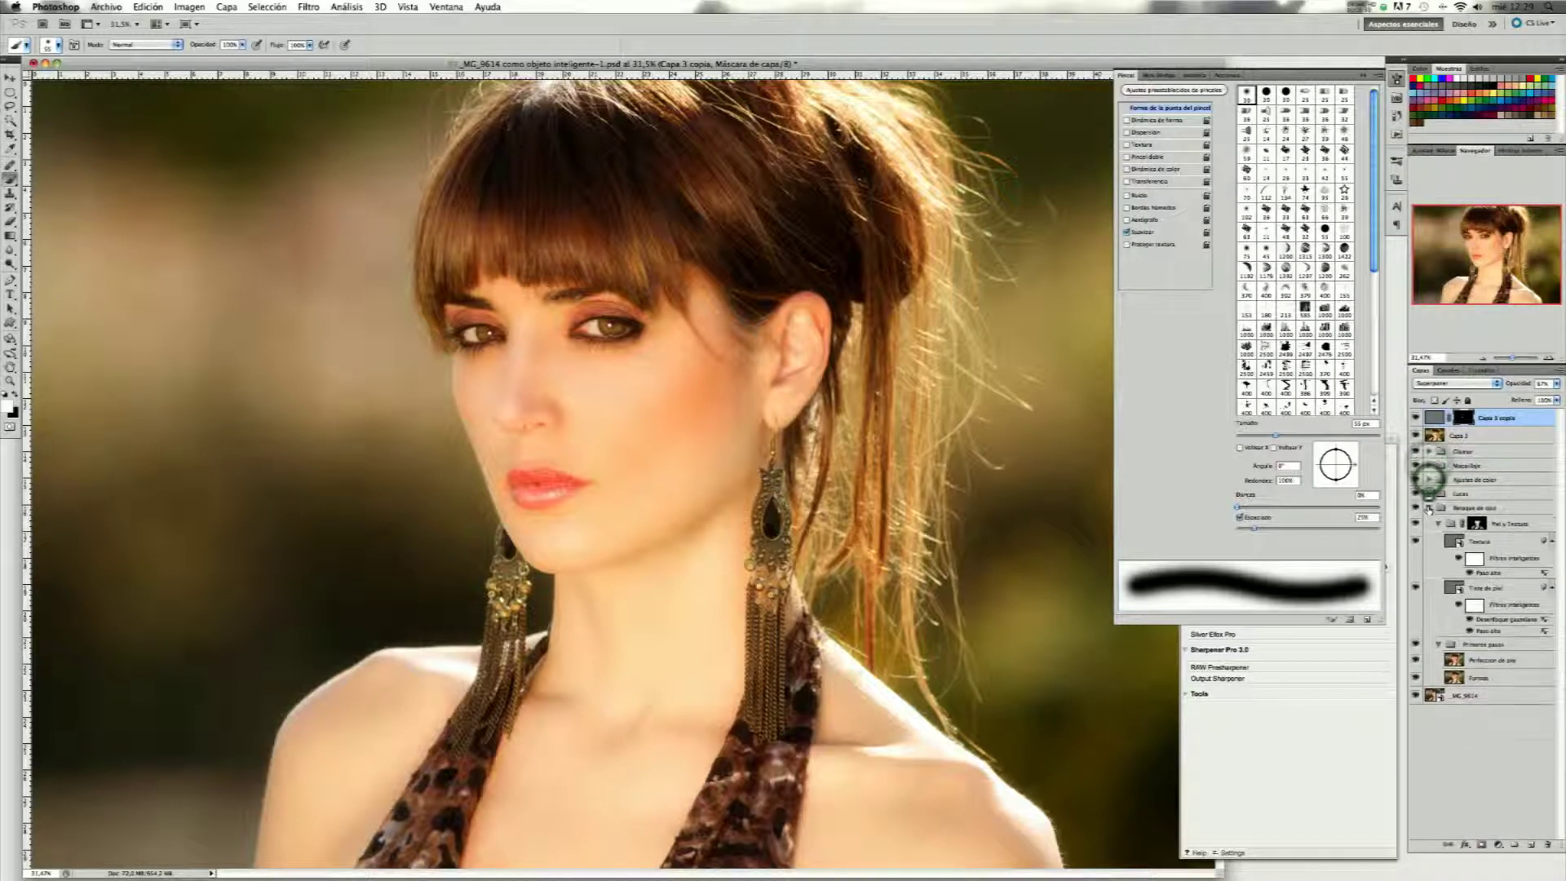
click(1428, 508)
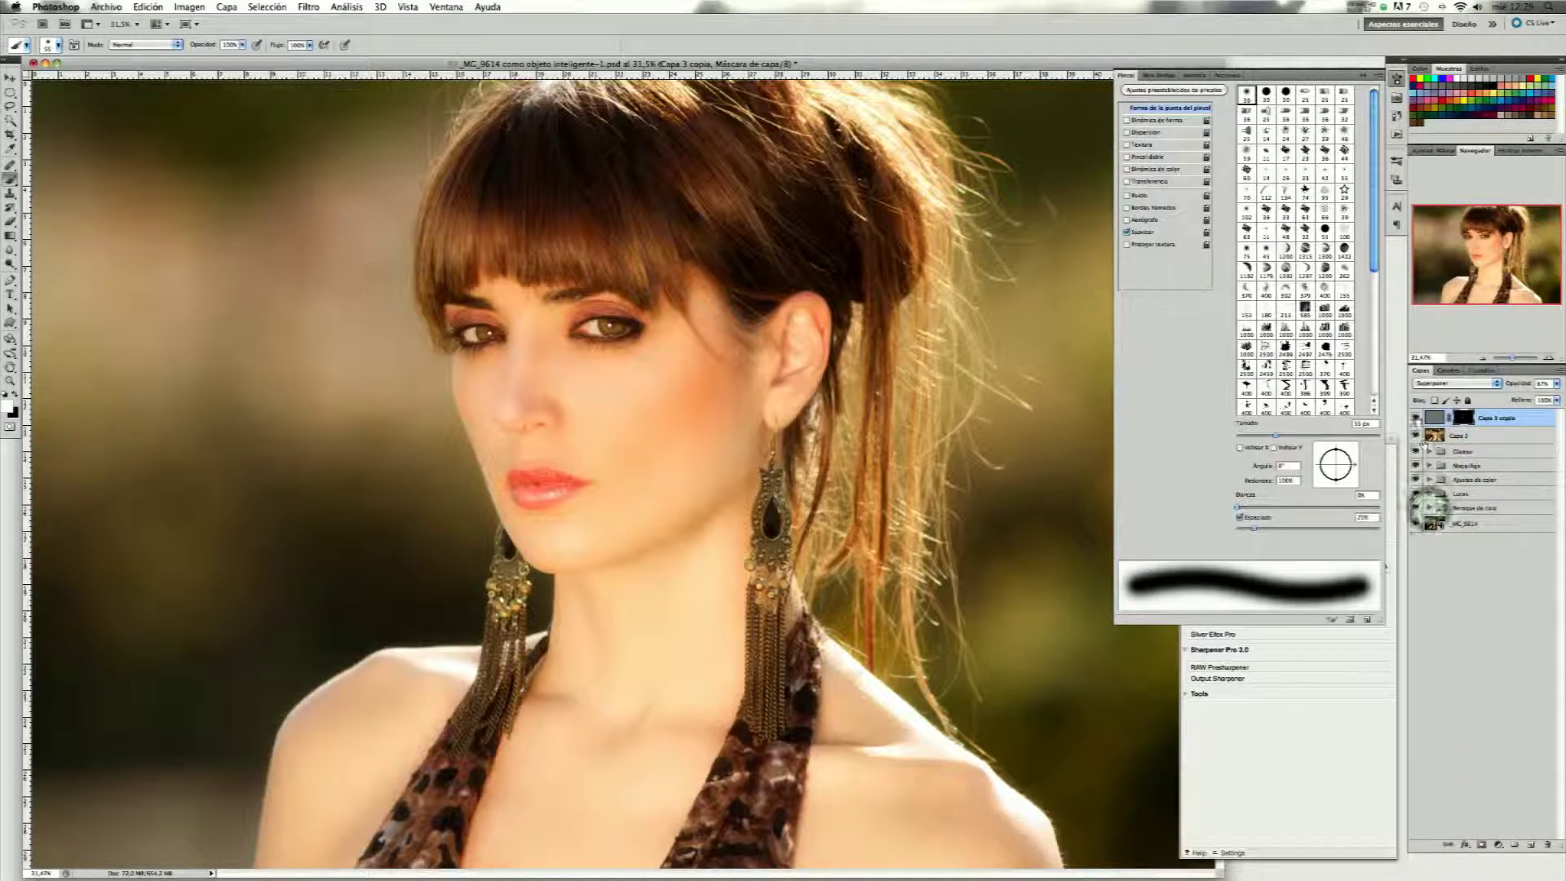
drag(1415, 418, 1417, 509)
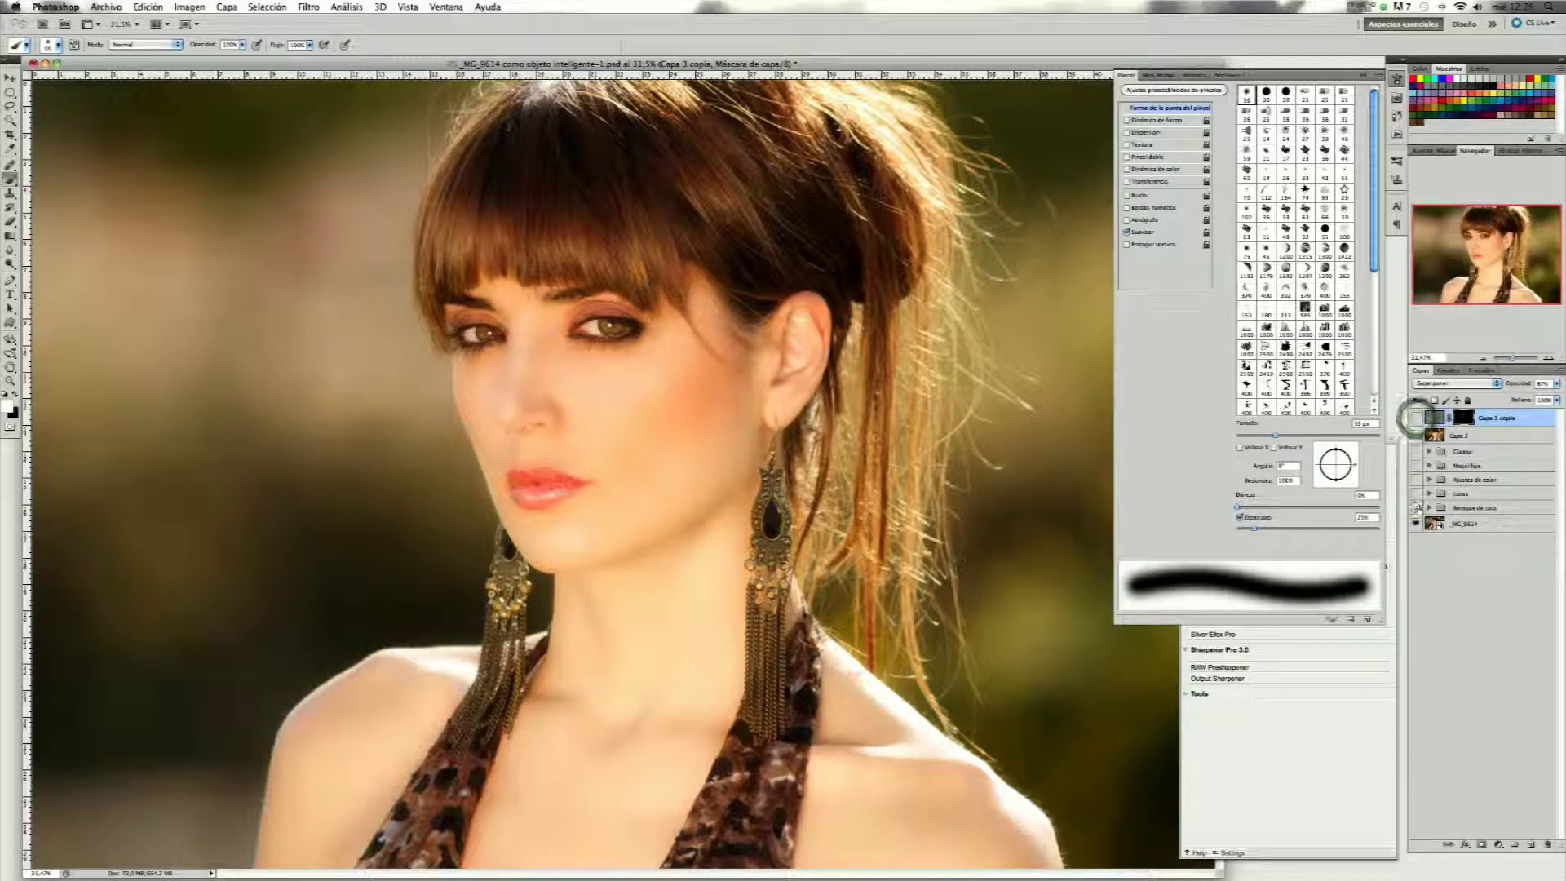
drag(1417, 510, 1417, 418)
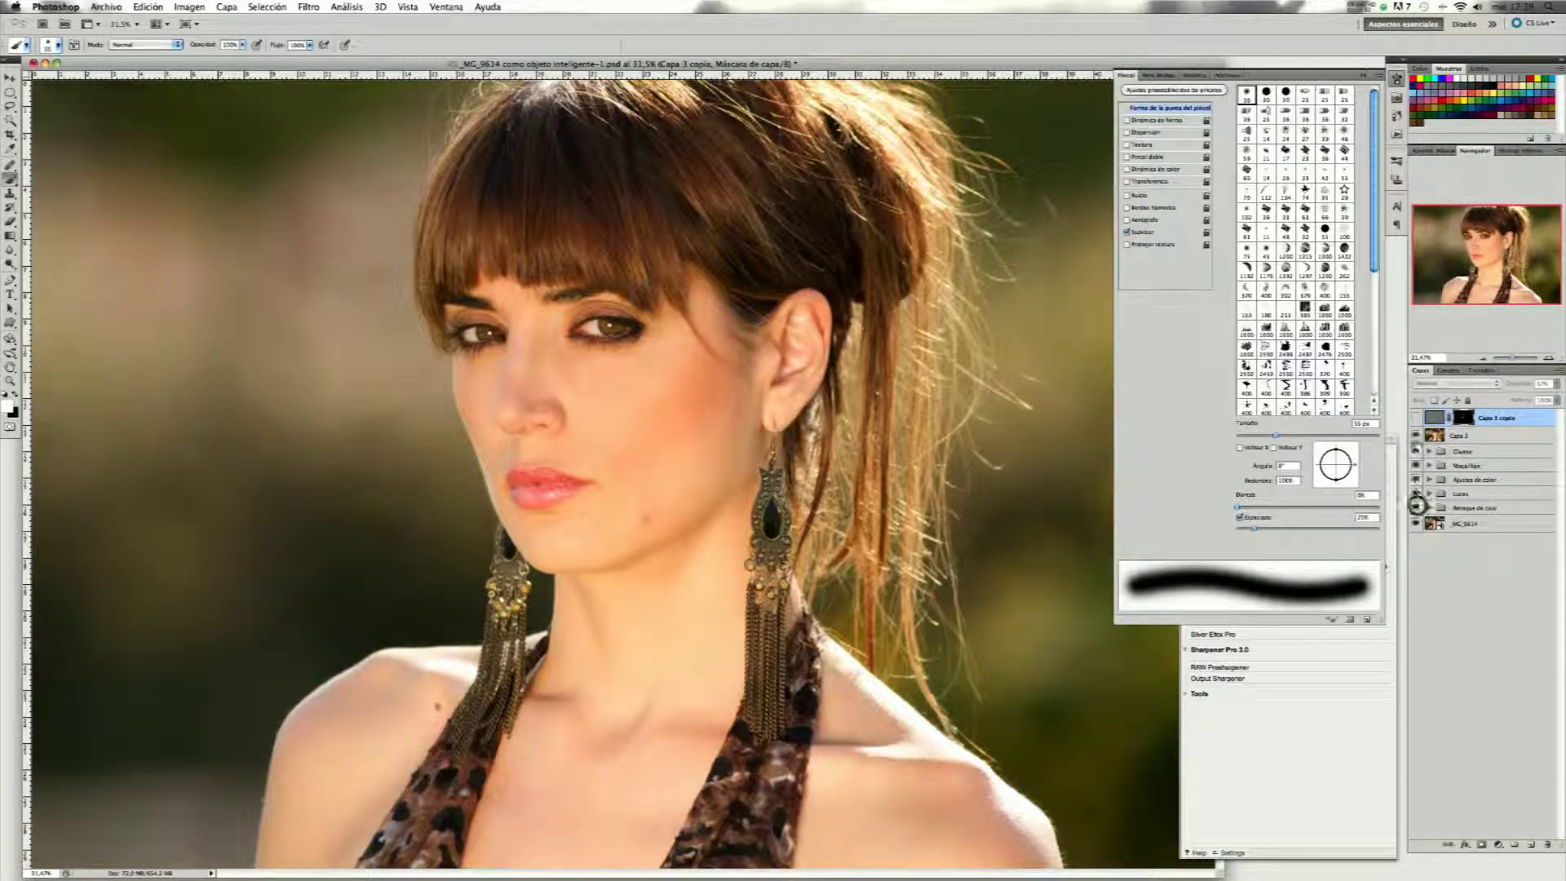